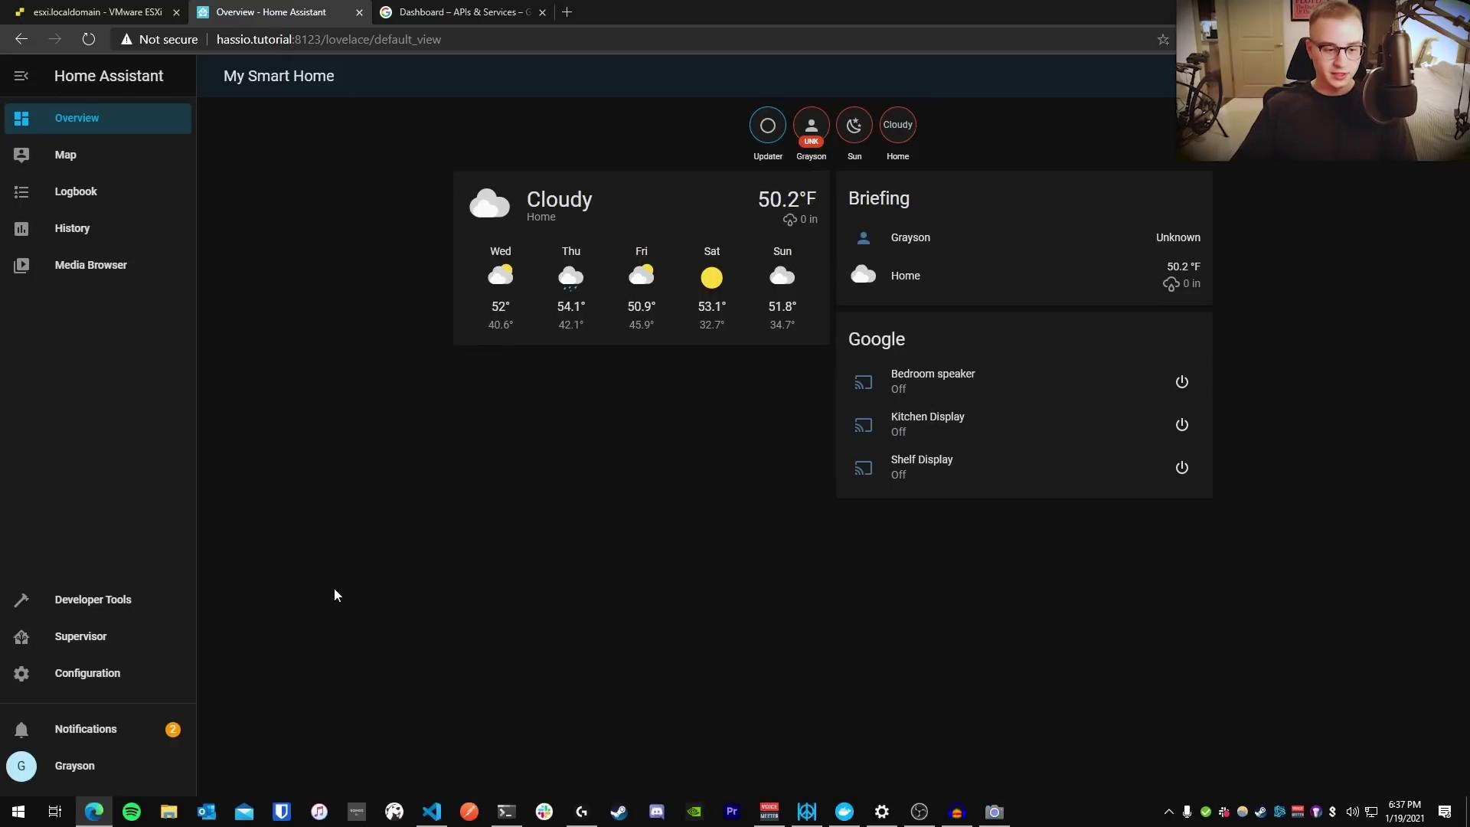
# Install the File editor add-on from the Supervisor Add-on Store
pyautogui.click(85, 632)
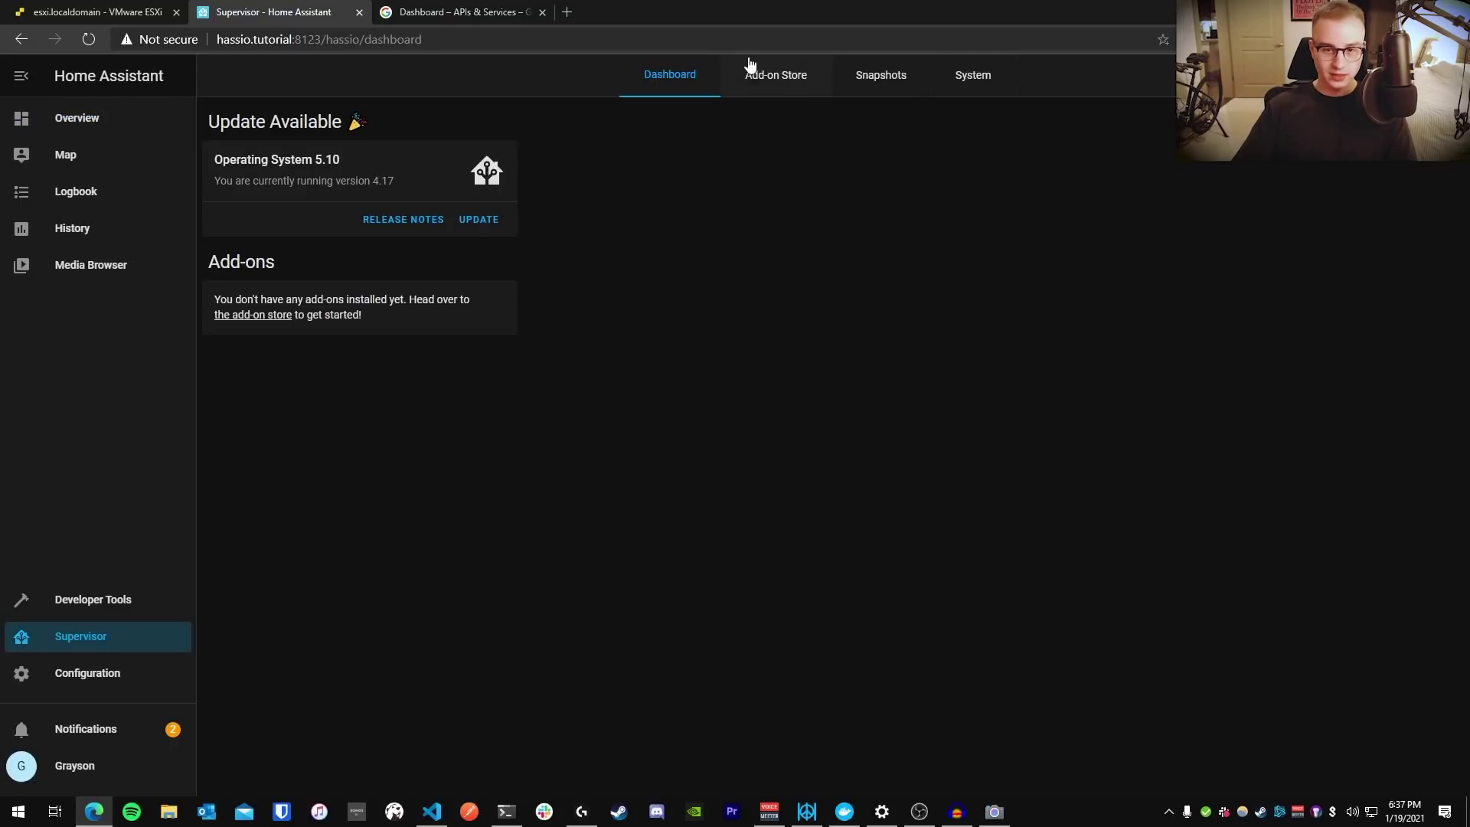
pyautogui.click(775, 74)
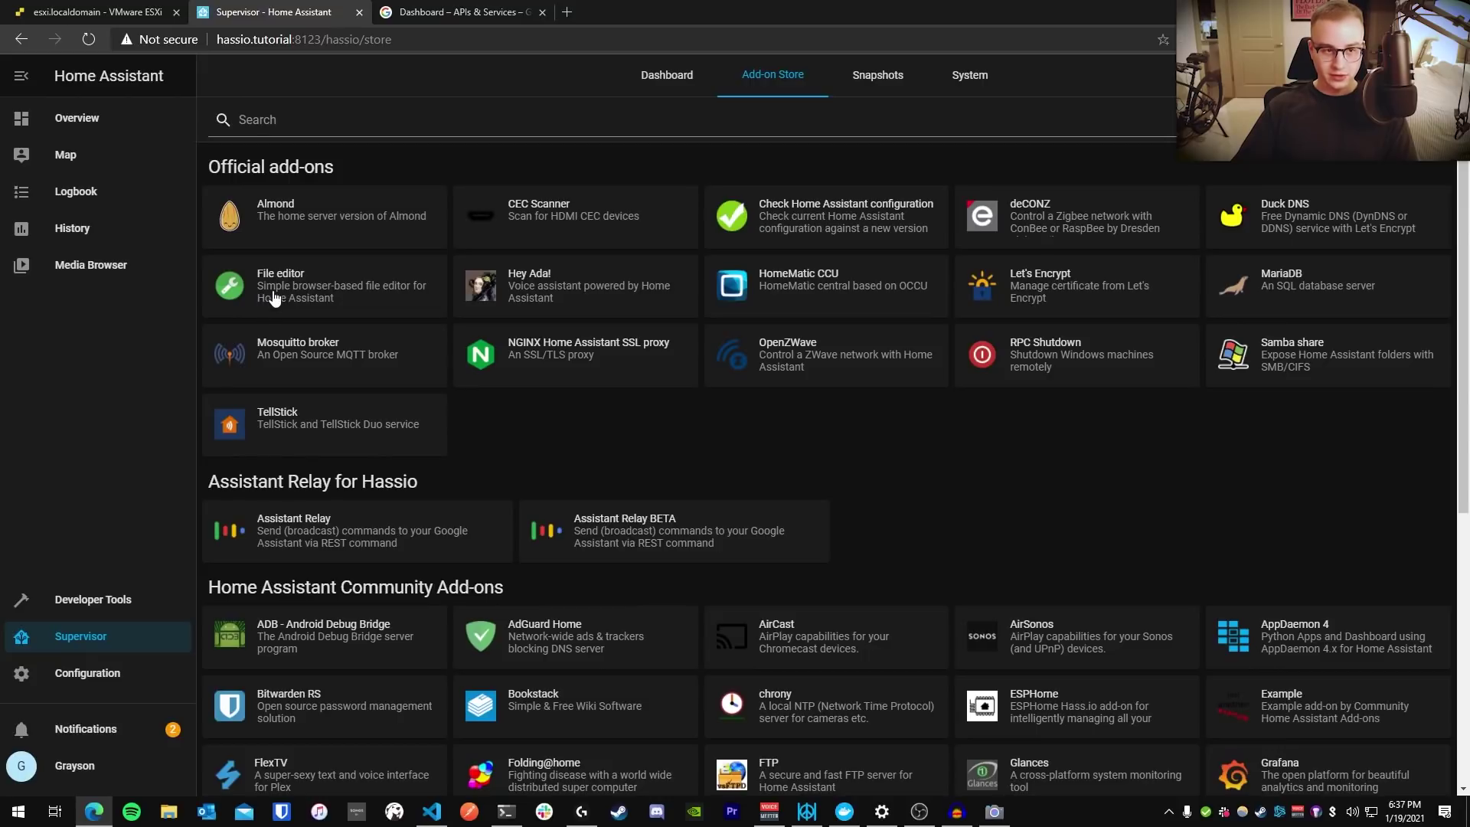
pyautogui.click(273, 297)
pyautogui.click(465, 355)
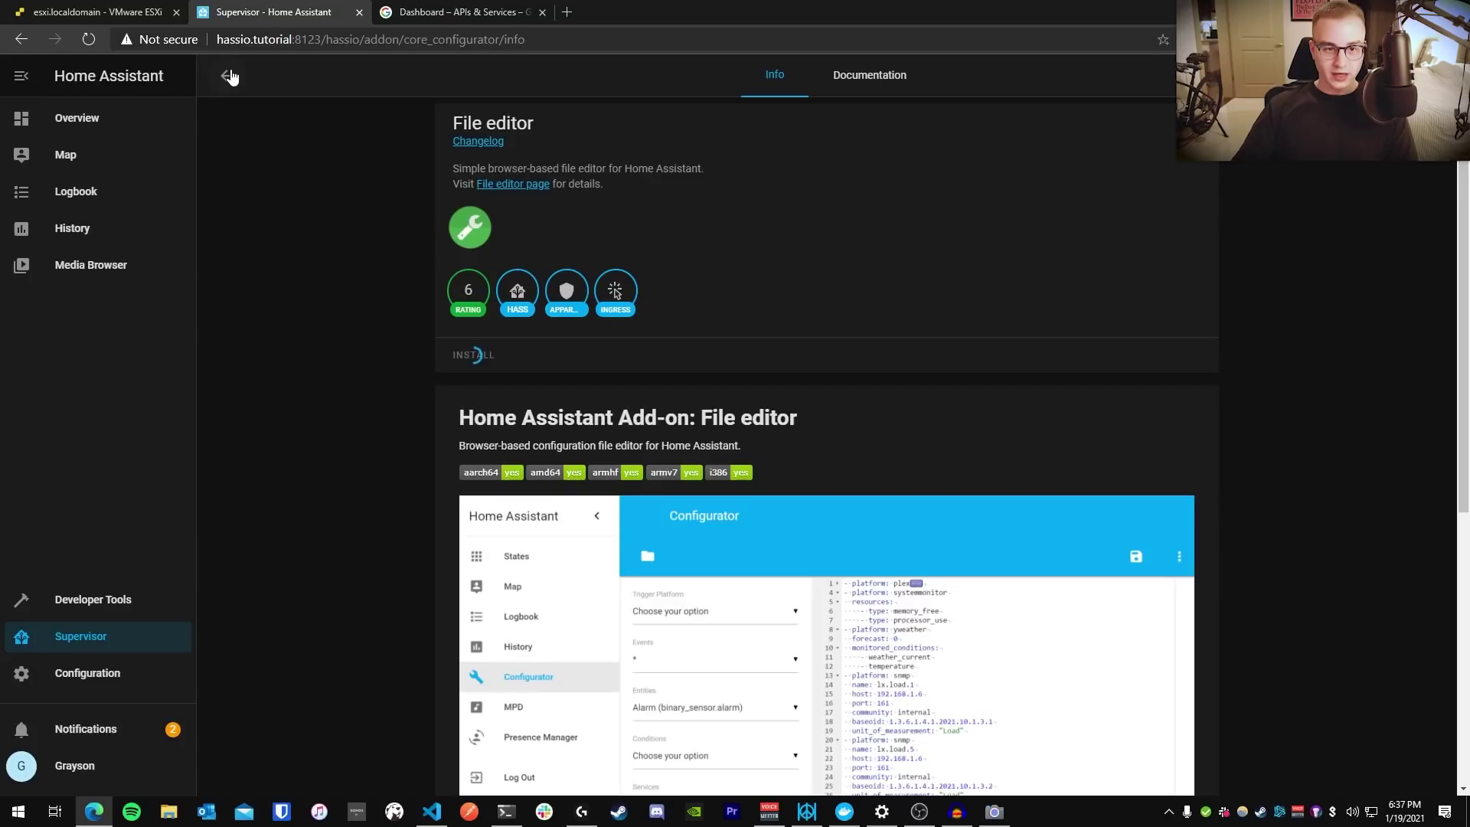
# Delete the Assistant Relay for Hassio repository from the store's repository list
pyautogui.click(228, 76)
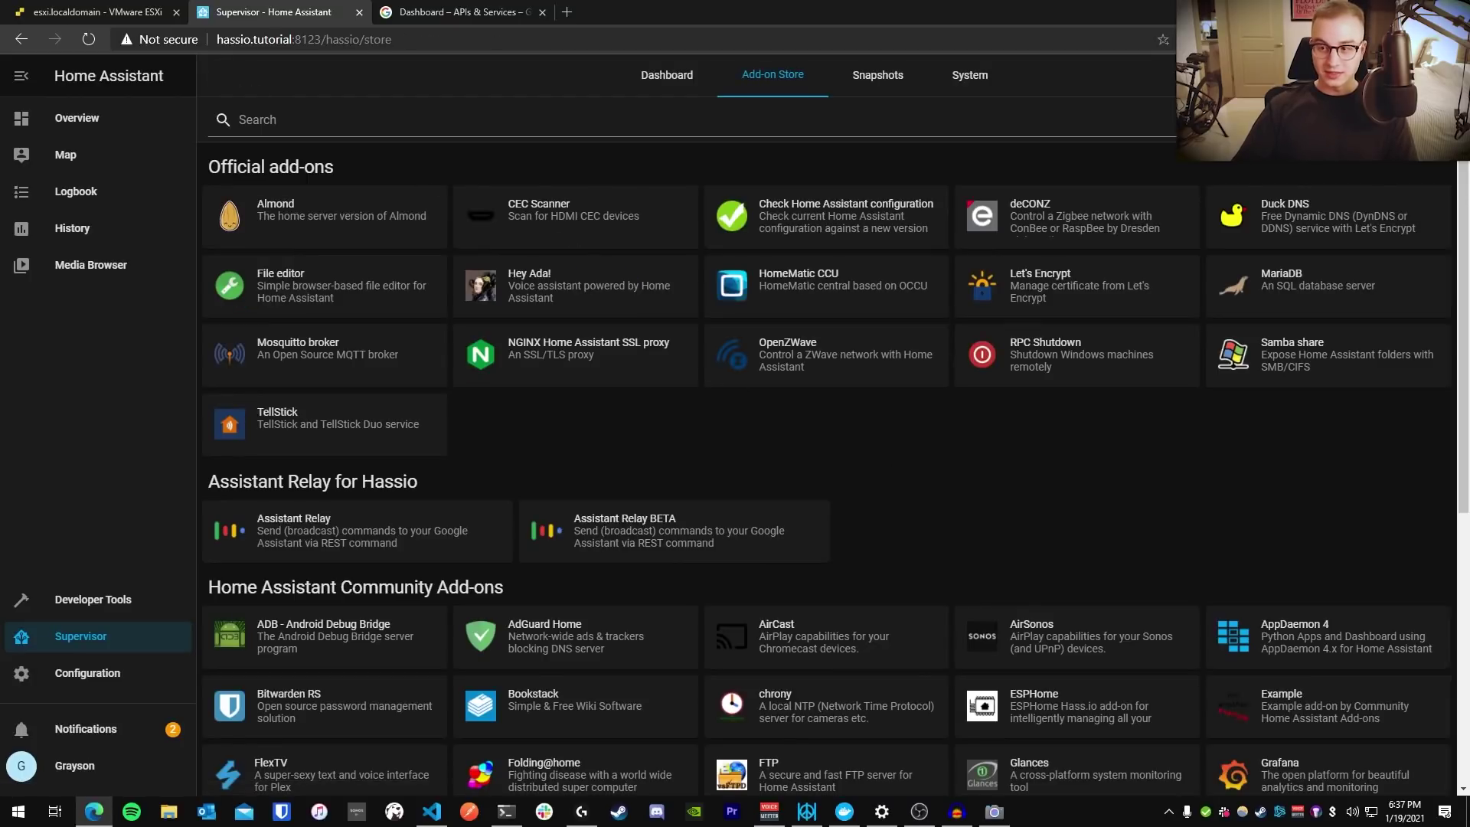
pyautogui.click(1401, 99)
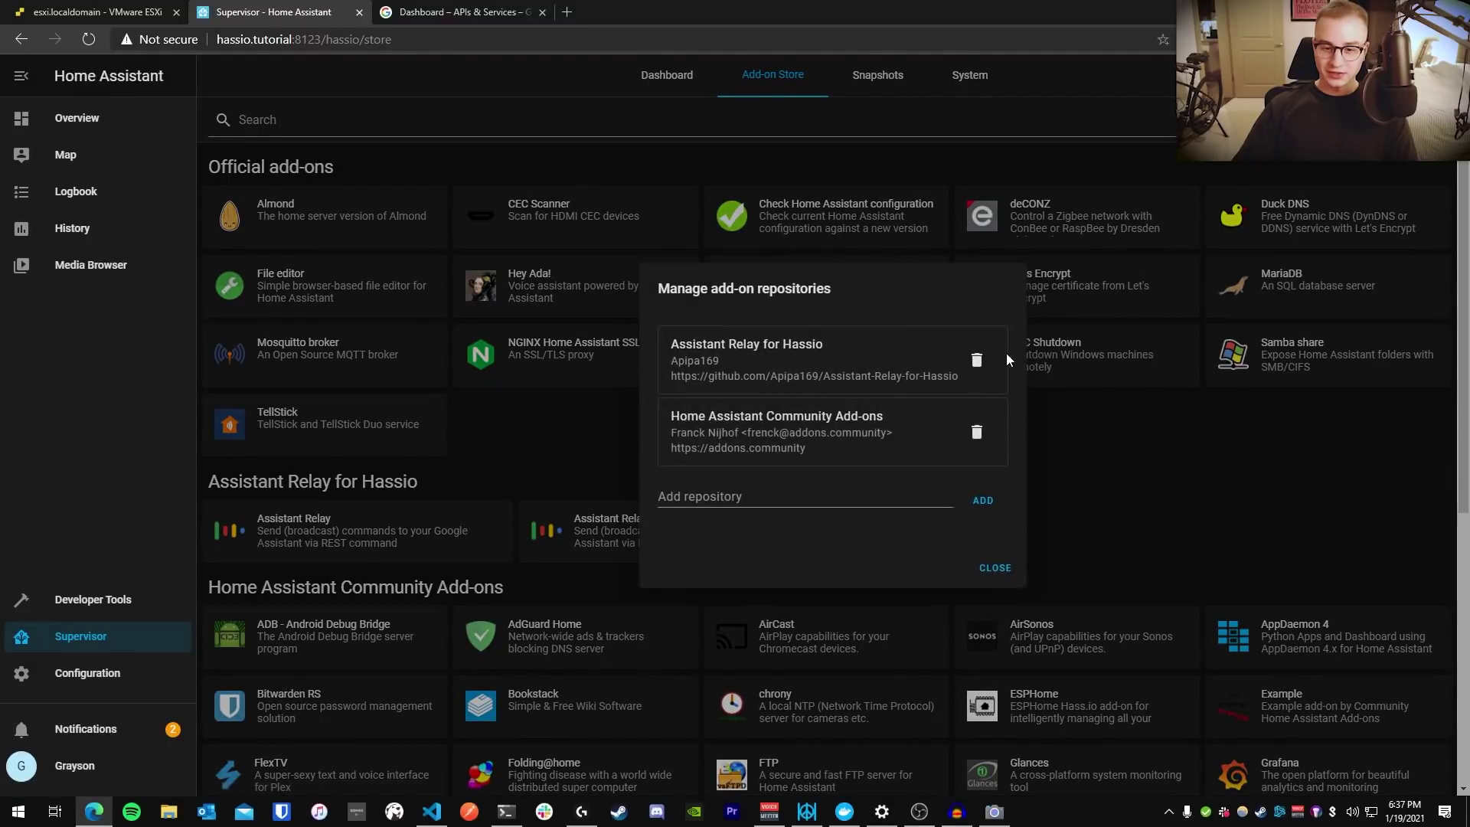
pyautogui.click(976, 361)
pyautogui.click(964, 533)
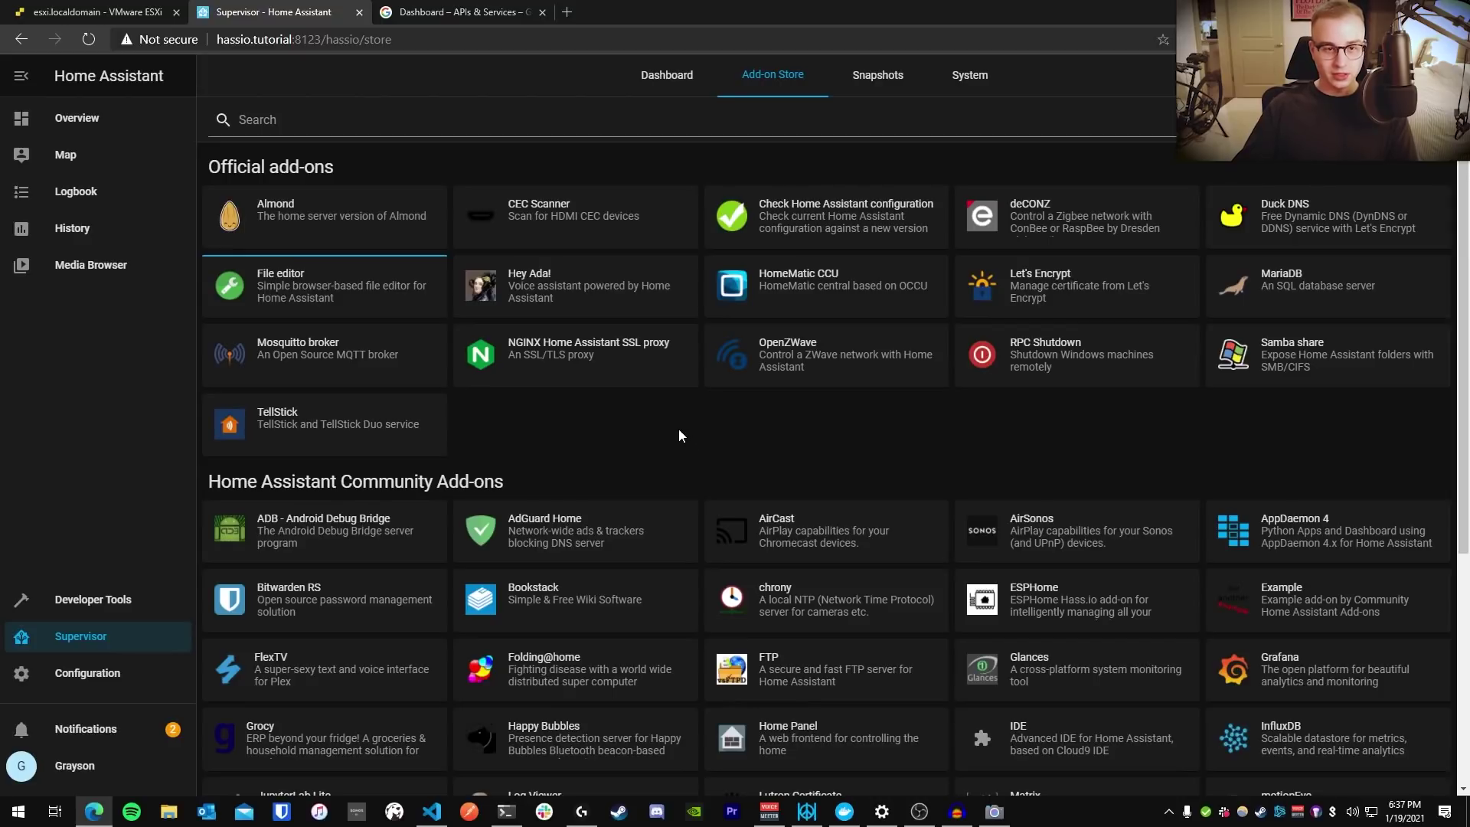
# Search the web for 'assistant relay' and open the Assistant-Relay-for-Hassio GitHub repository
pyautogui.hotkey('ctrl', 't')
pyautogui.write('assistant rel')
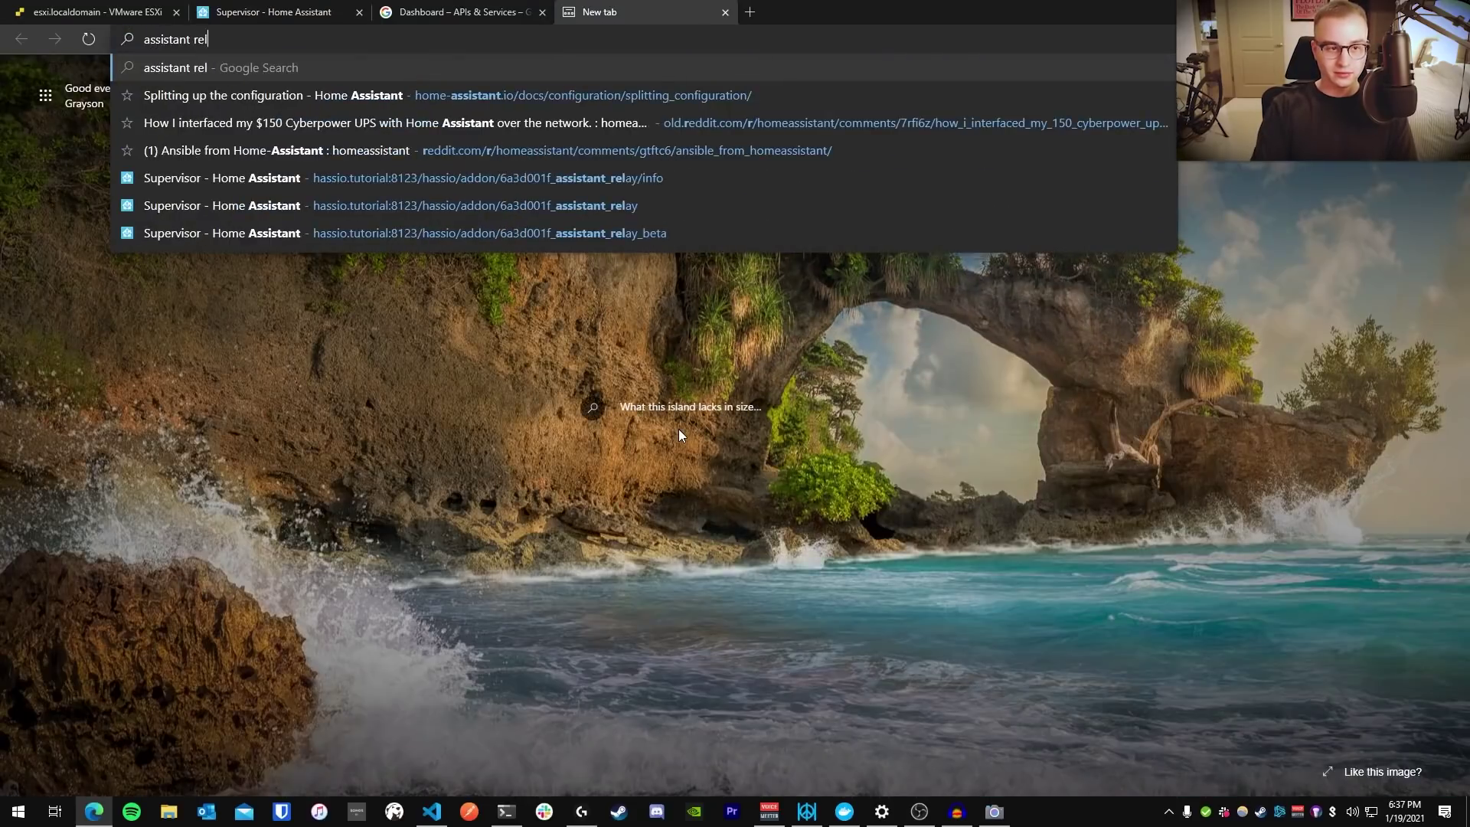
pyautogui.write('ay')
pyautogui.press('Return')
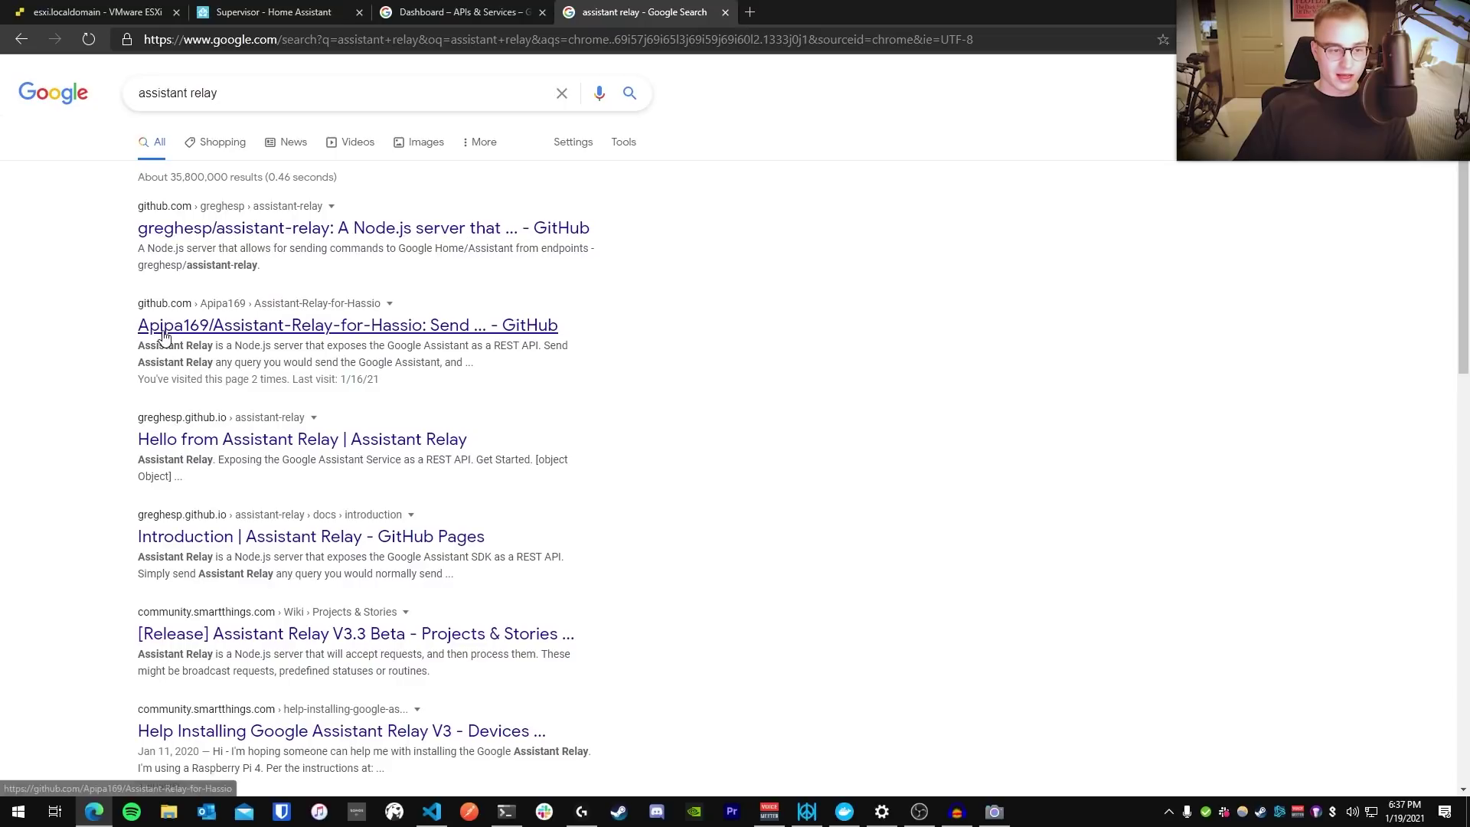
pyautogui.click(266, 330)
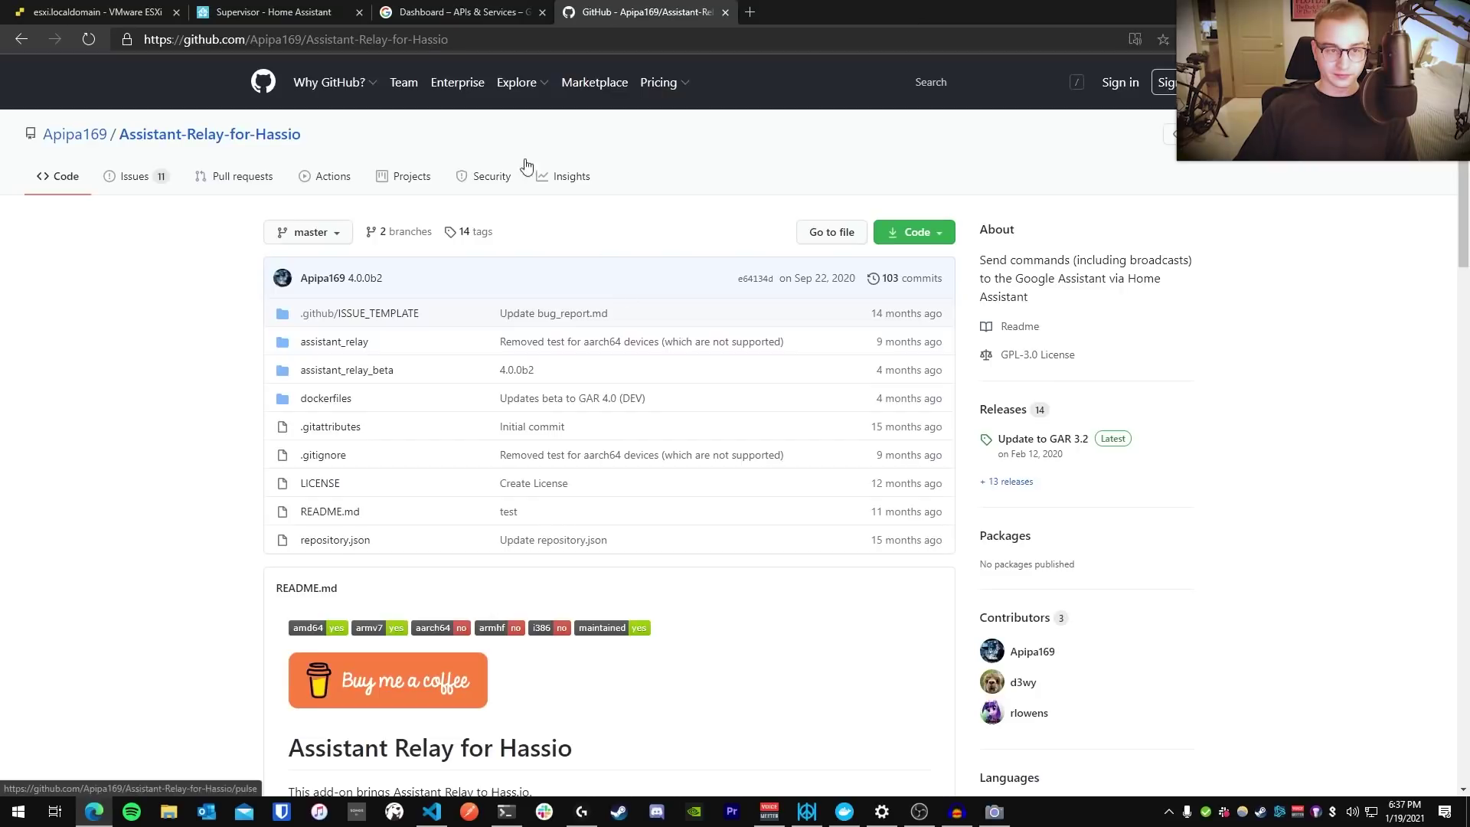
# Scroll to the Installation section, copy the repository URL, and return to Home Assistant
pyautogui.scroll(-3, 229, 310)
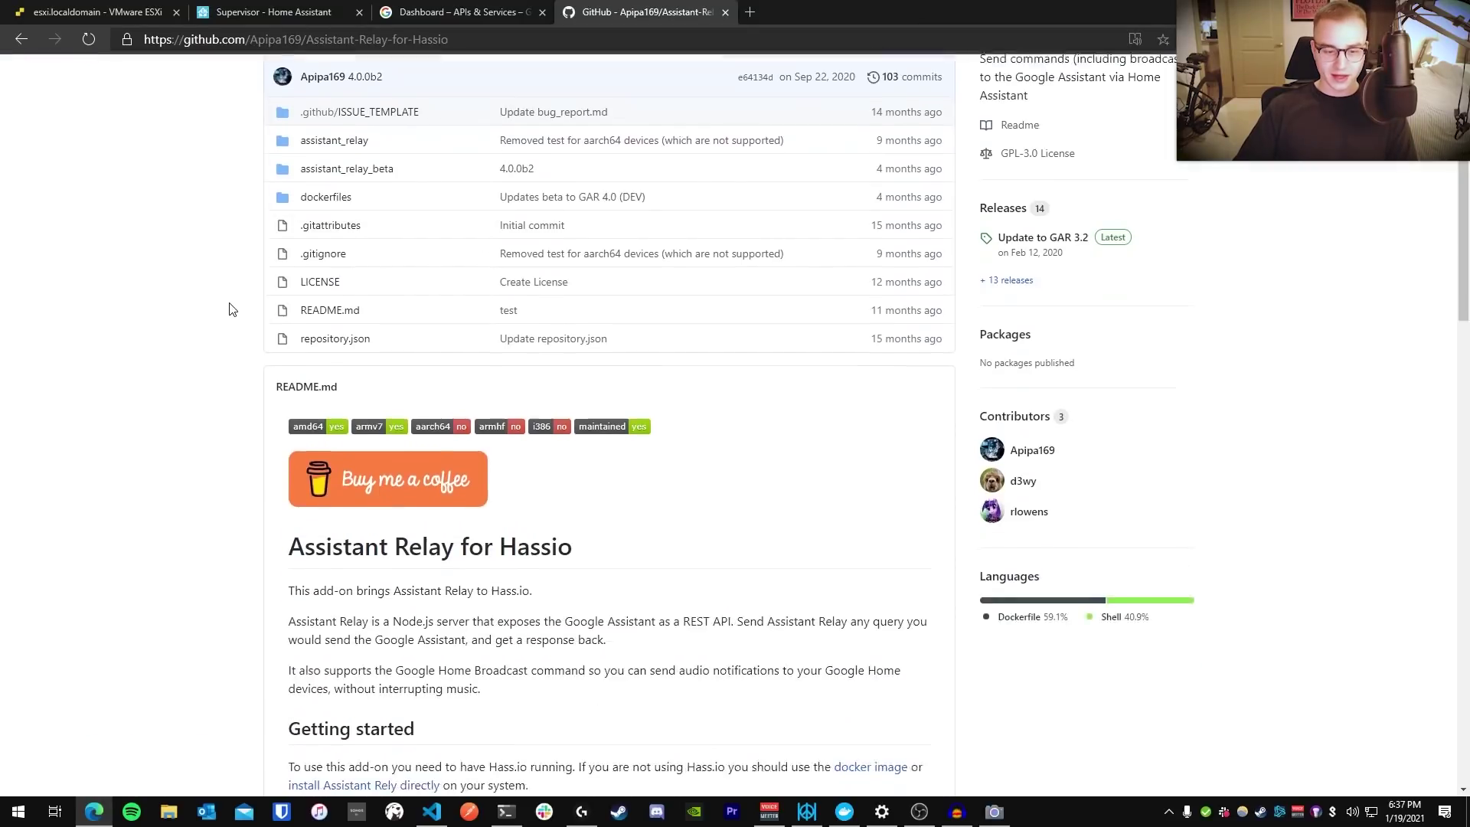
pyautogui.scroll(-4, 239, 305)
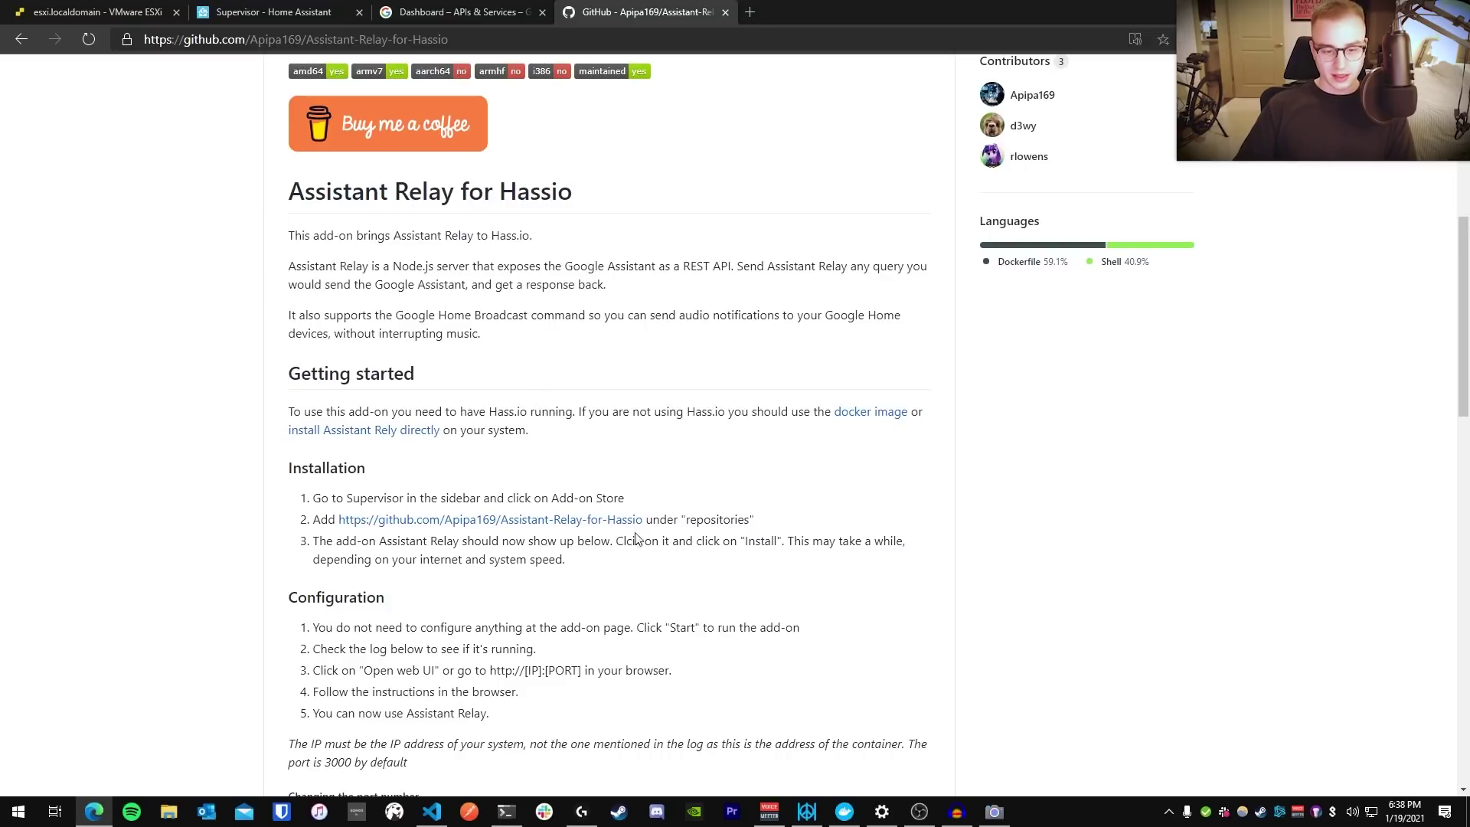
pyautogui.click(122, 40)
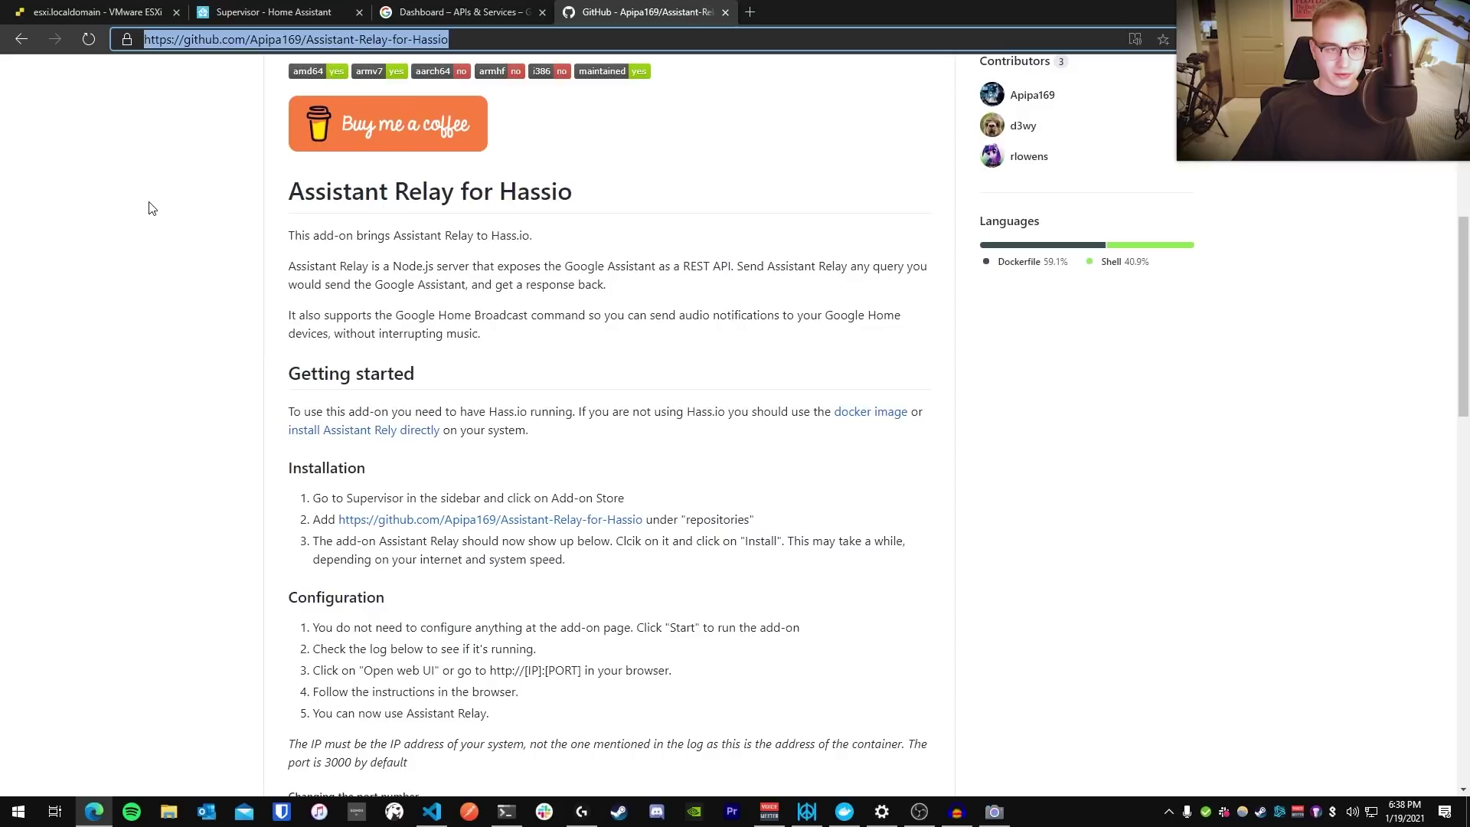
pyautogui.click(247, 13)
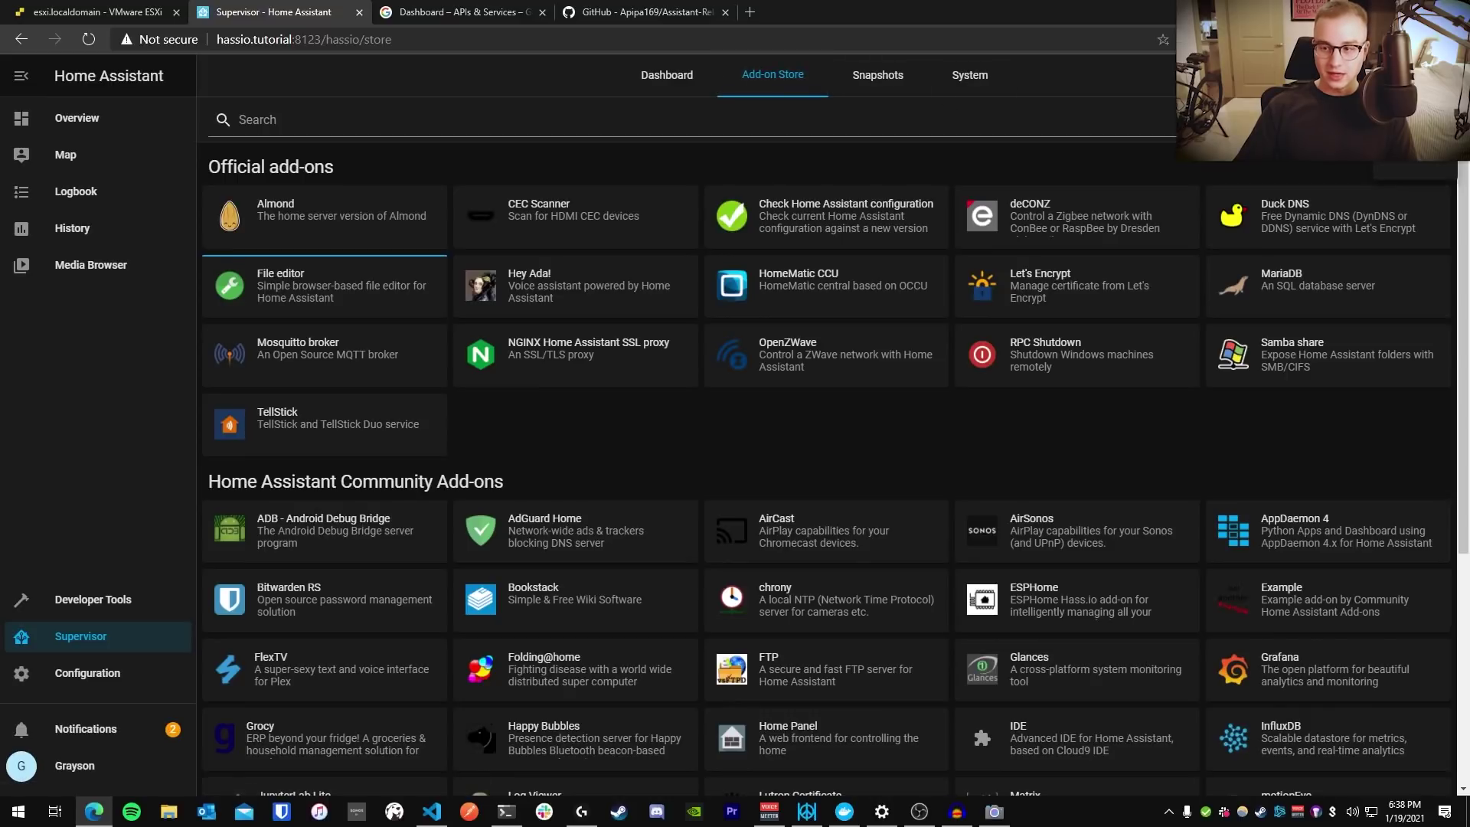
# Paste the GitHub URL as a new repository, then locate the listed Assistant Relay add-on
pyautogui.click(1335, 170)
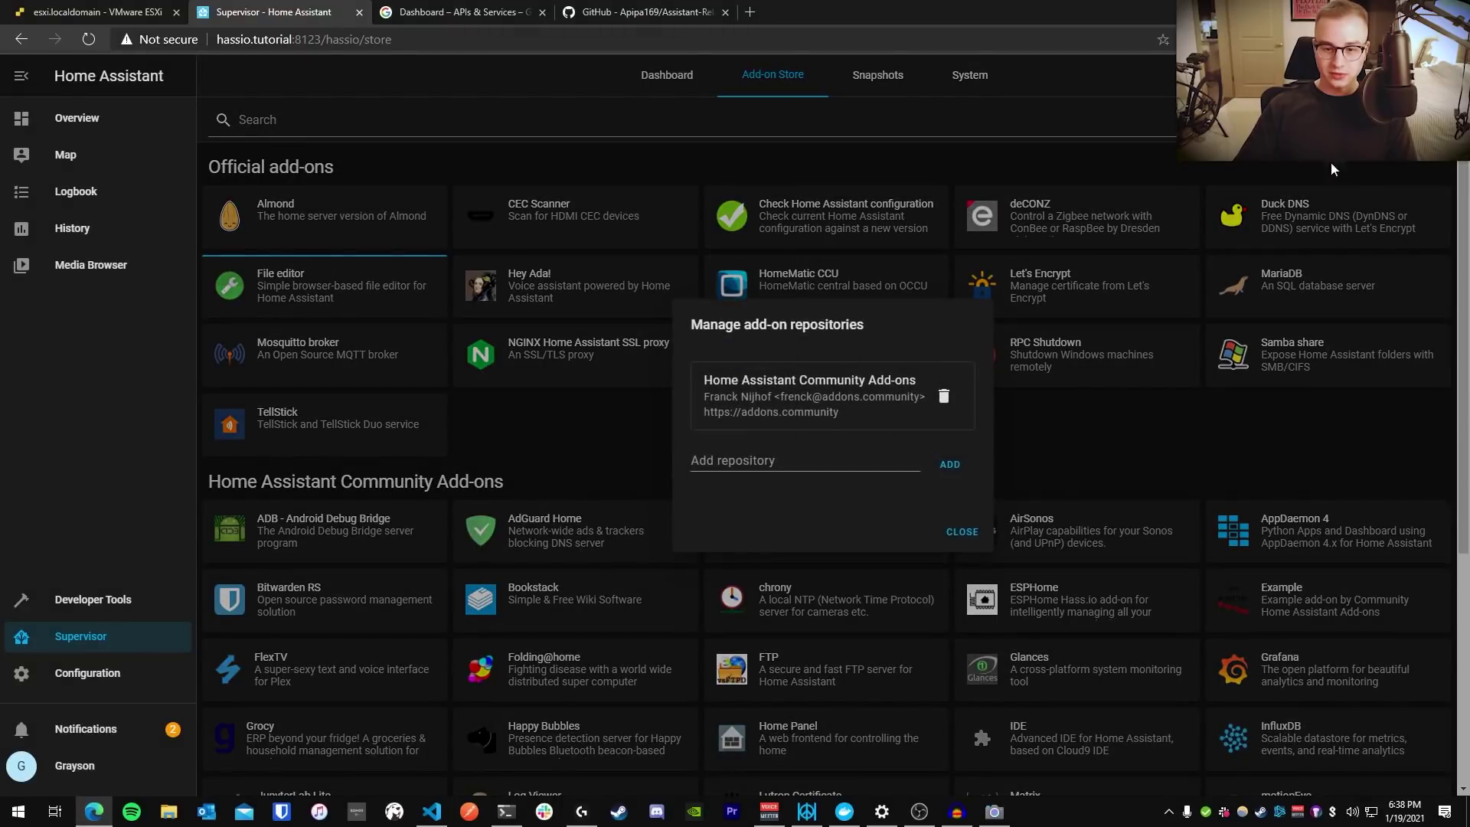
pyautogui.hotkey('ctrl', 'v')
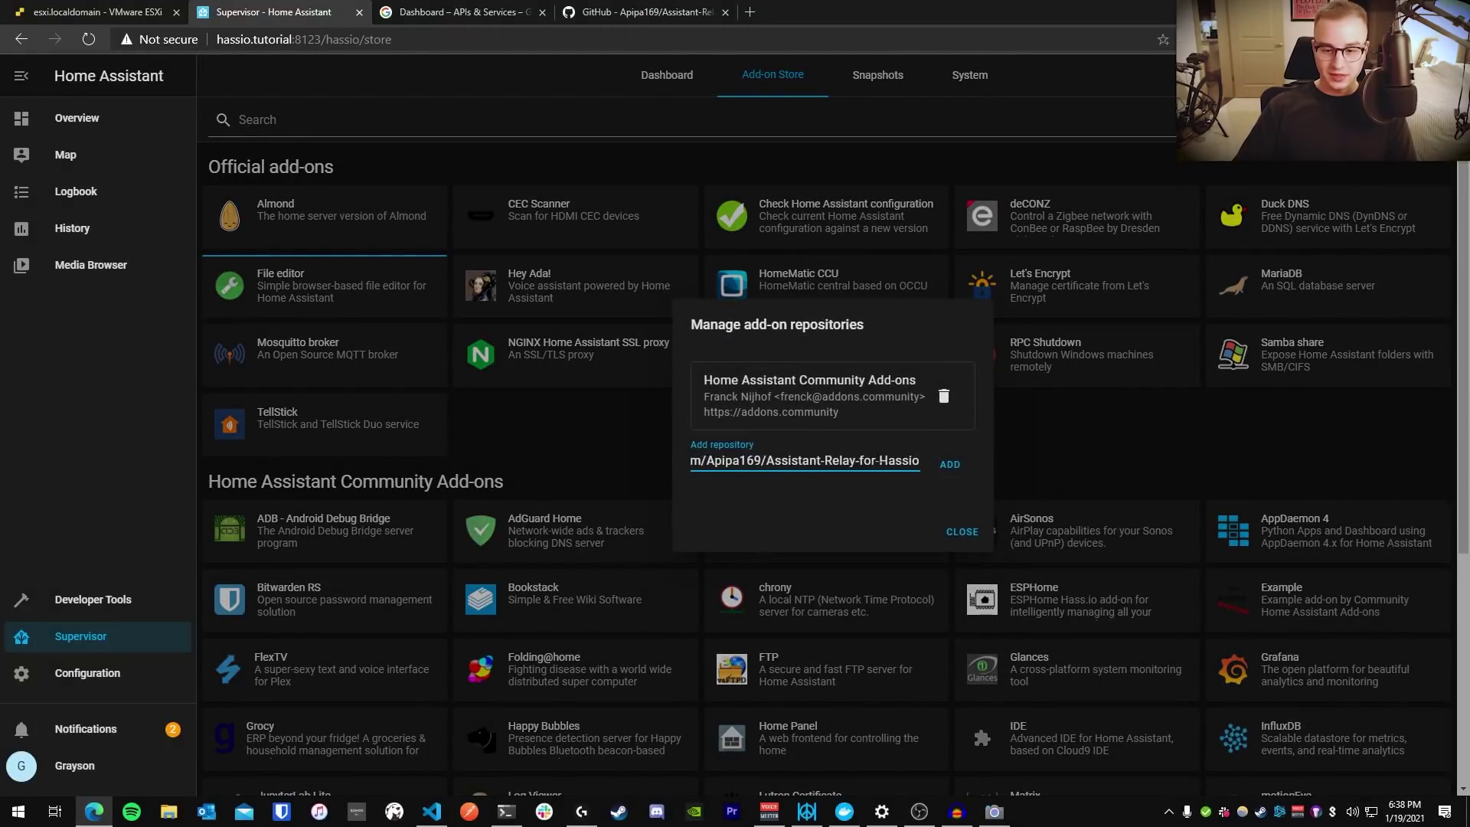
pyautogui.click(964, 468)
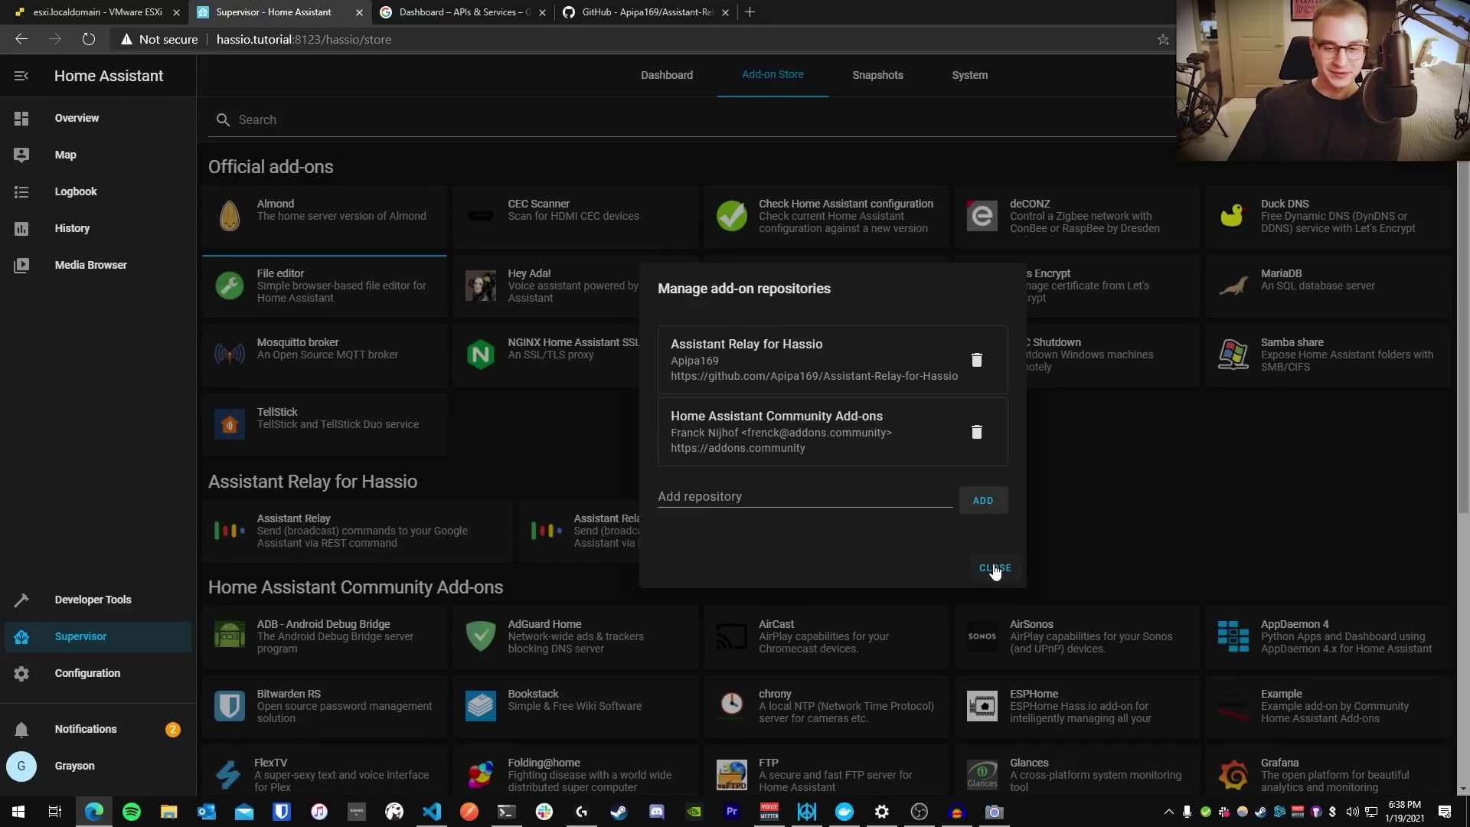
pyautogui.click(993, 567)
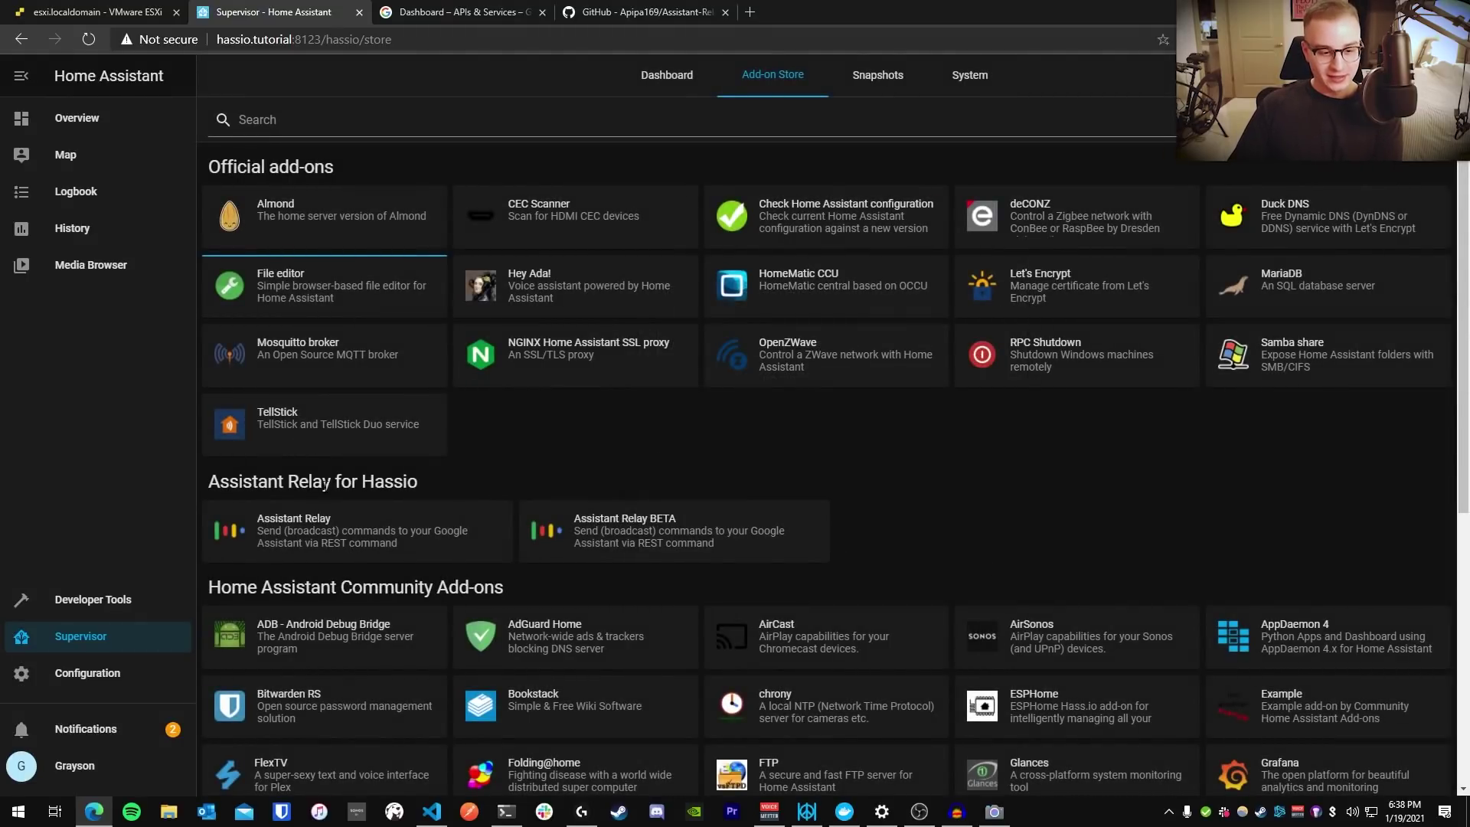
pyautogui.moveTo(505, 485); pyautogui.dragTo(258, 520)
pyautogui.click(329, 520)
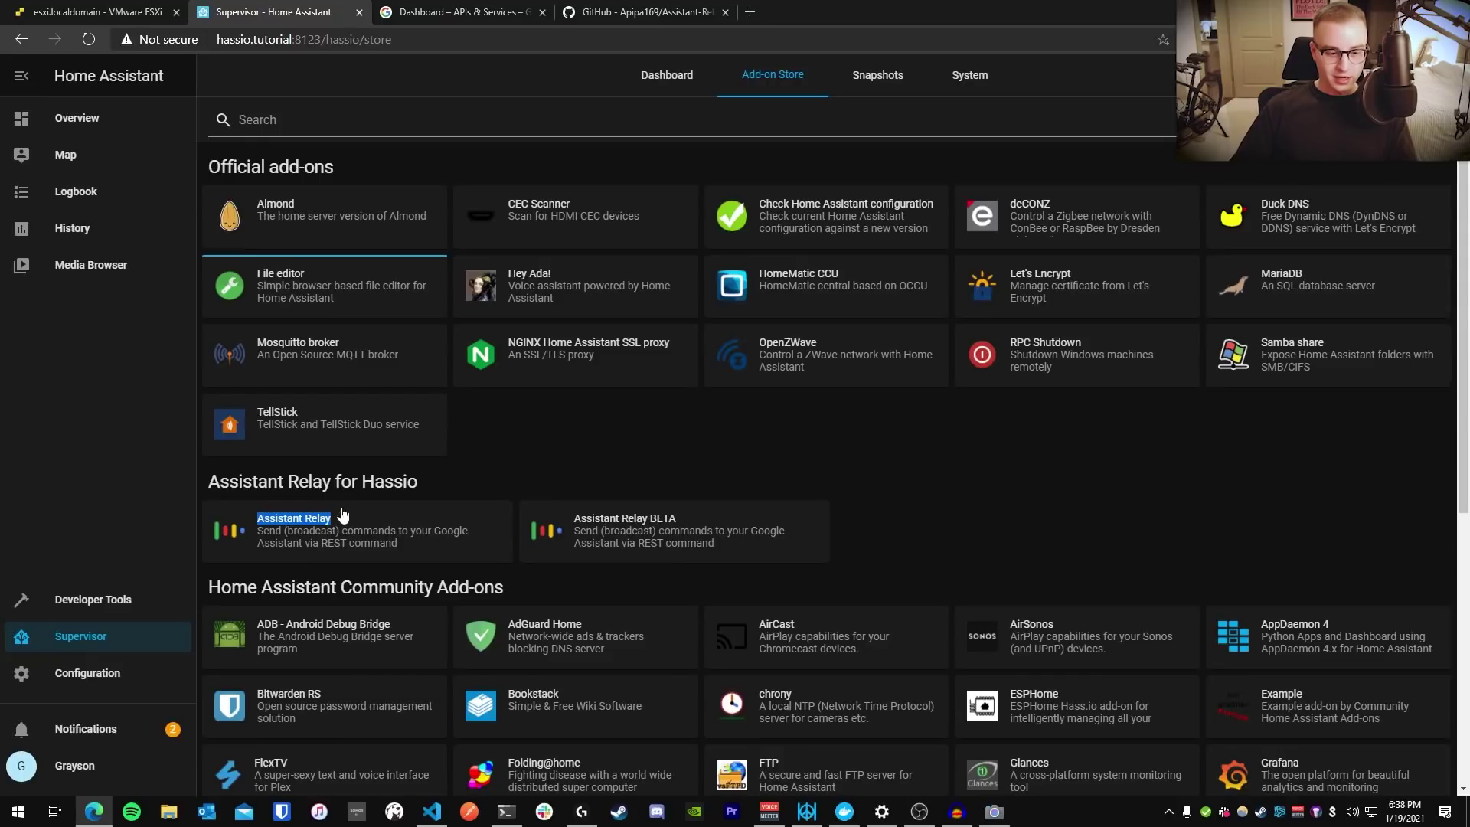
# Start the Assistant Relay add-on
pyautogui.click(306, 529)
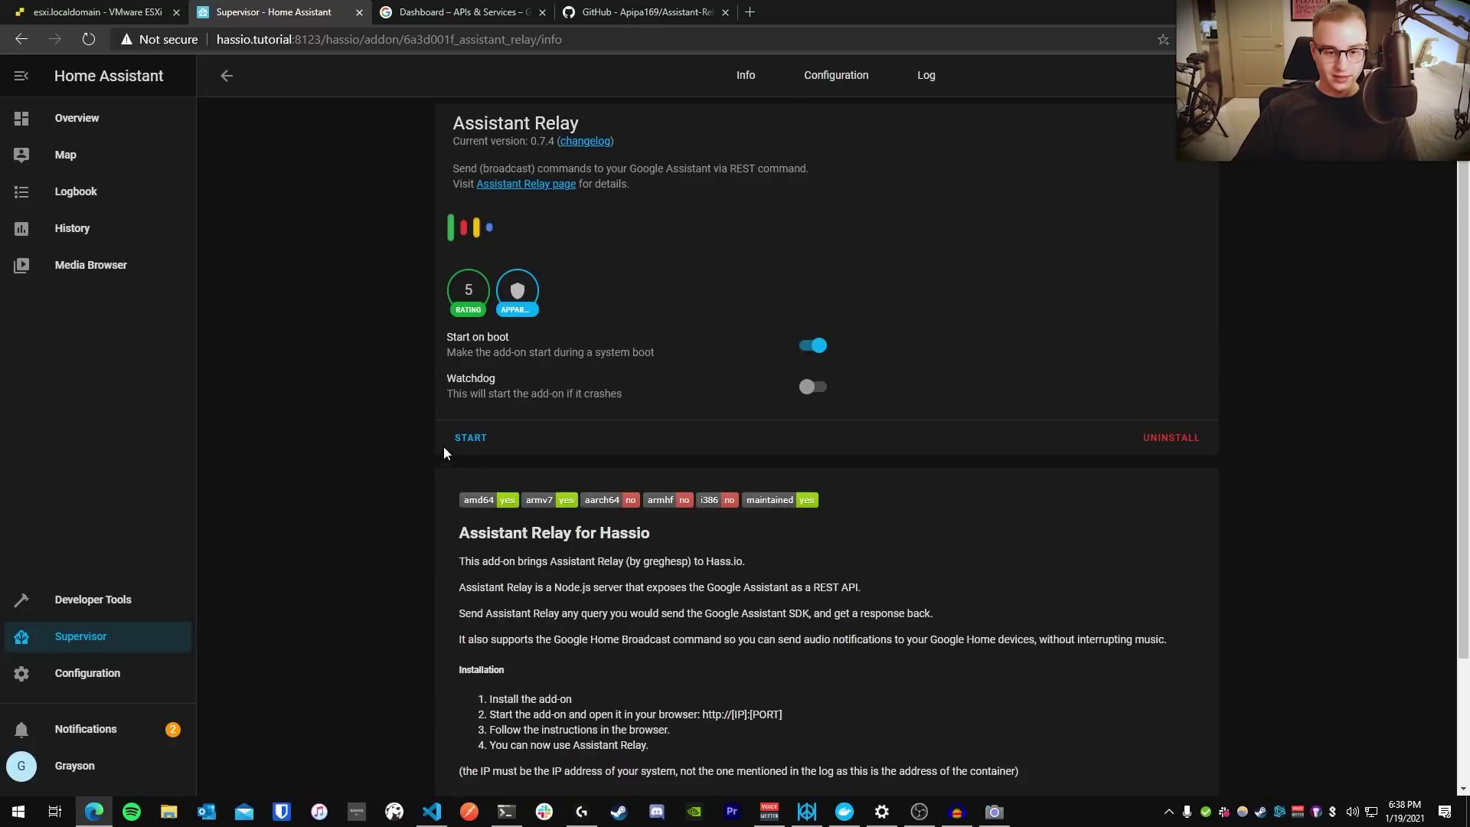
pyautogui.click(468, 438)
pyautogui.click(225, 80)
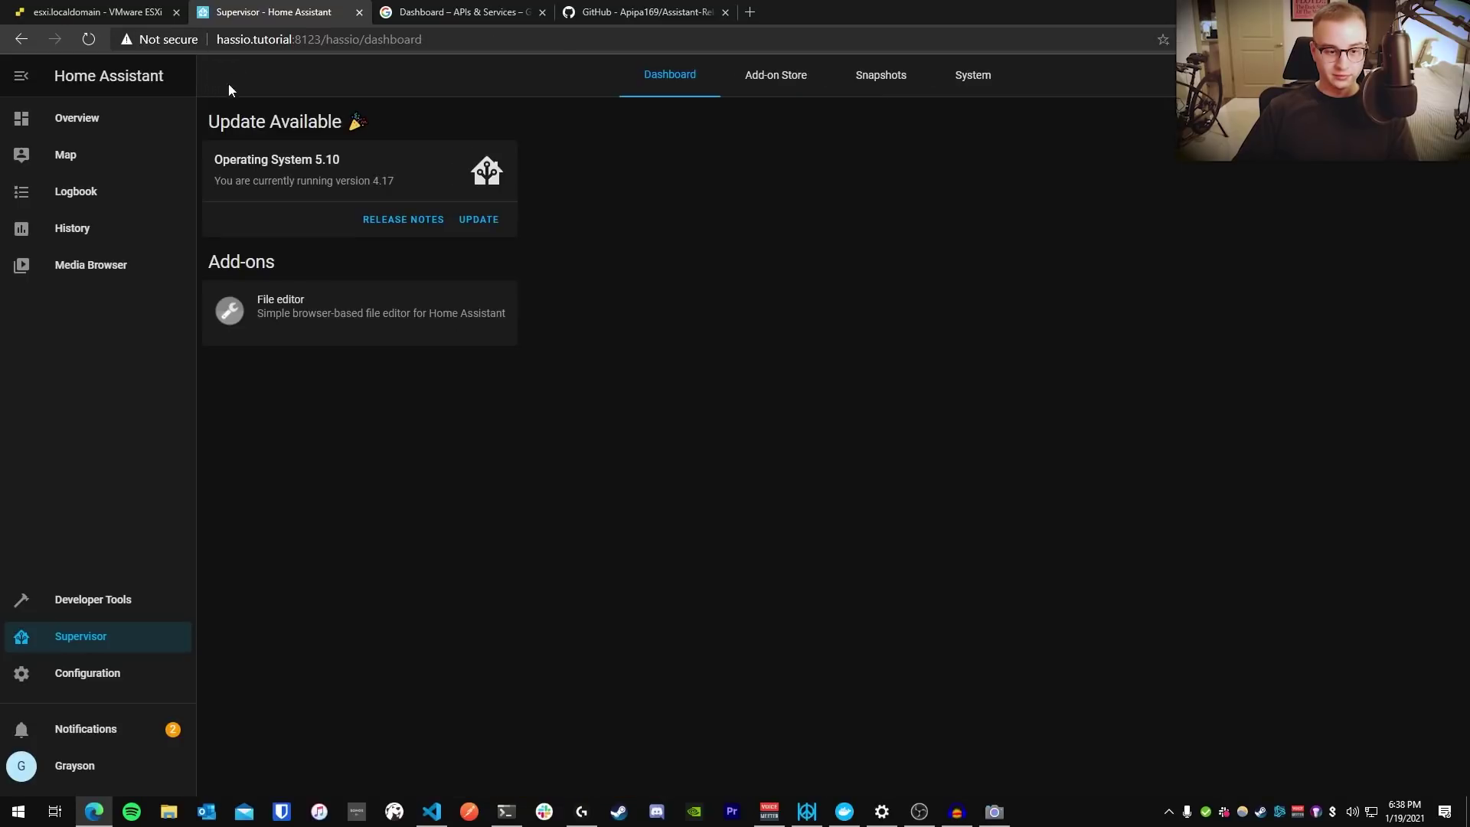
# Turn on Show in sidebar for File editor, then reopen the Assistant Relay add-on page
pyautogui.click(419, 322)
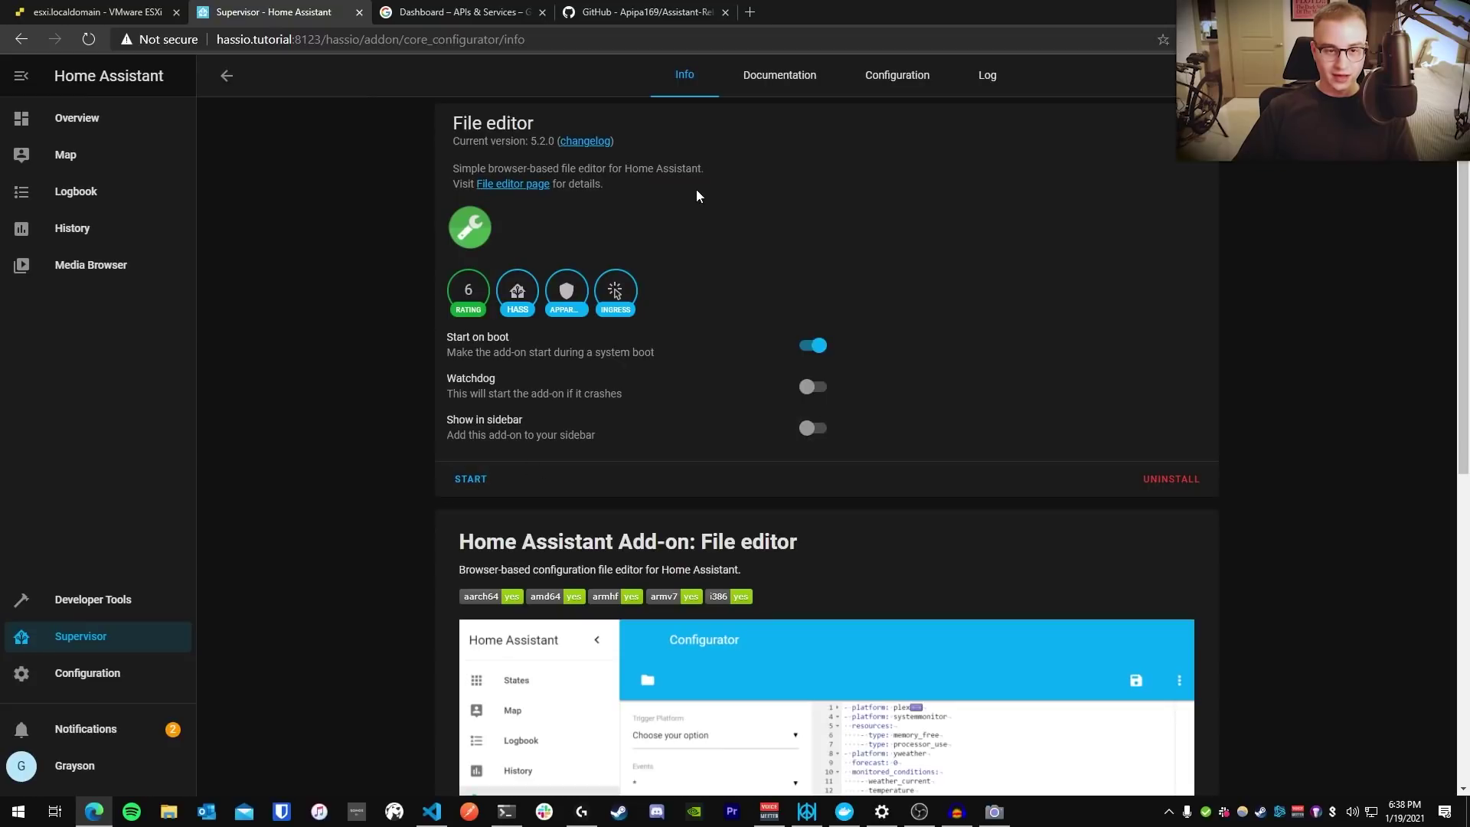
pyautogui.click(809, 431)
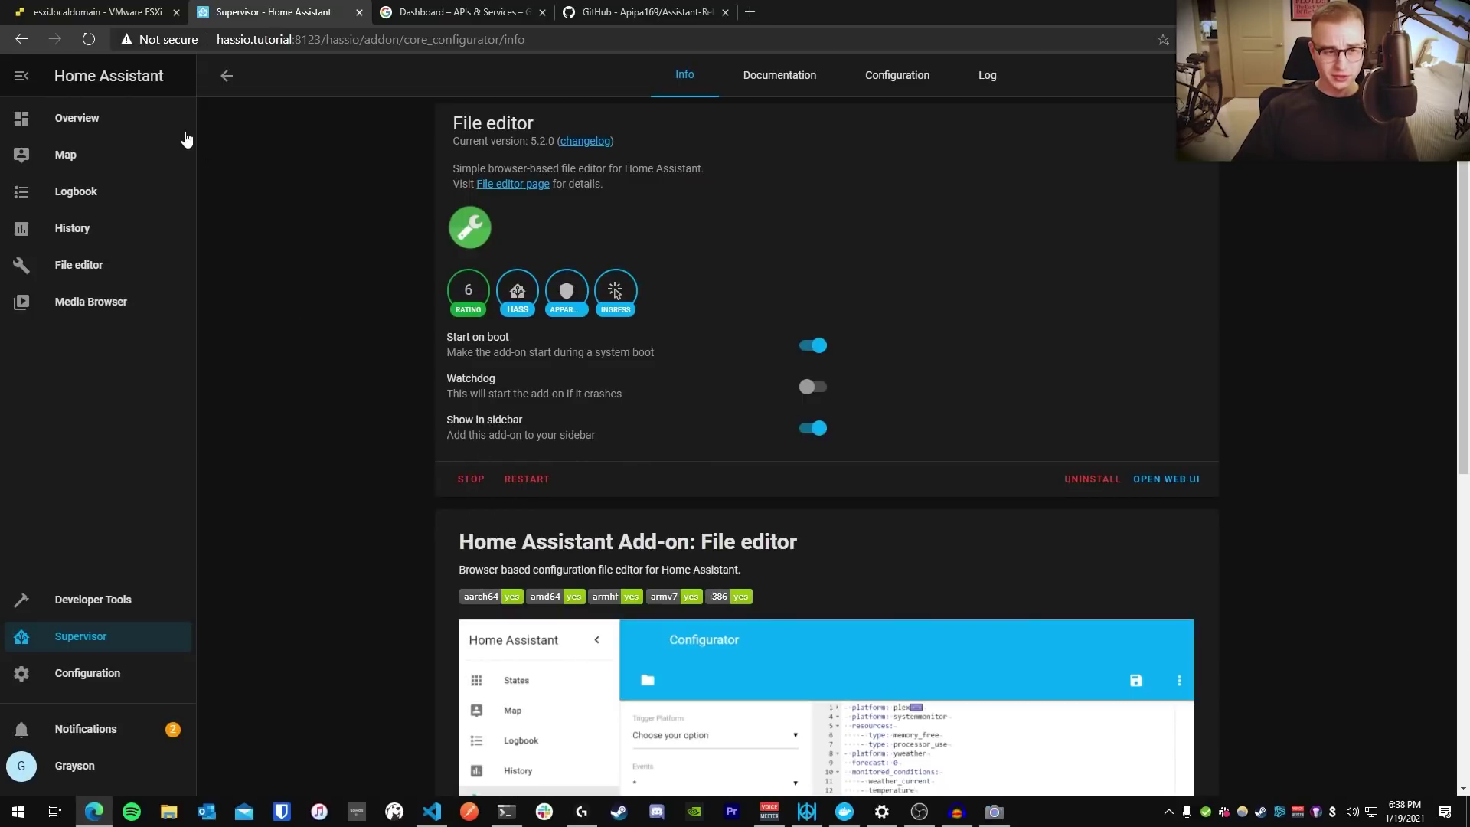
pyautogui.click(228, 77)
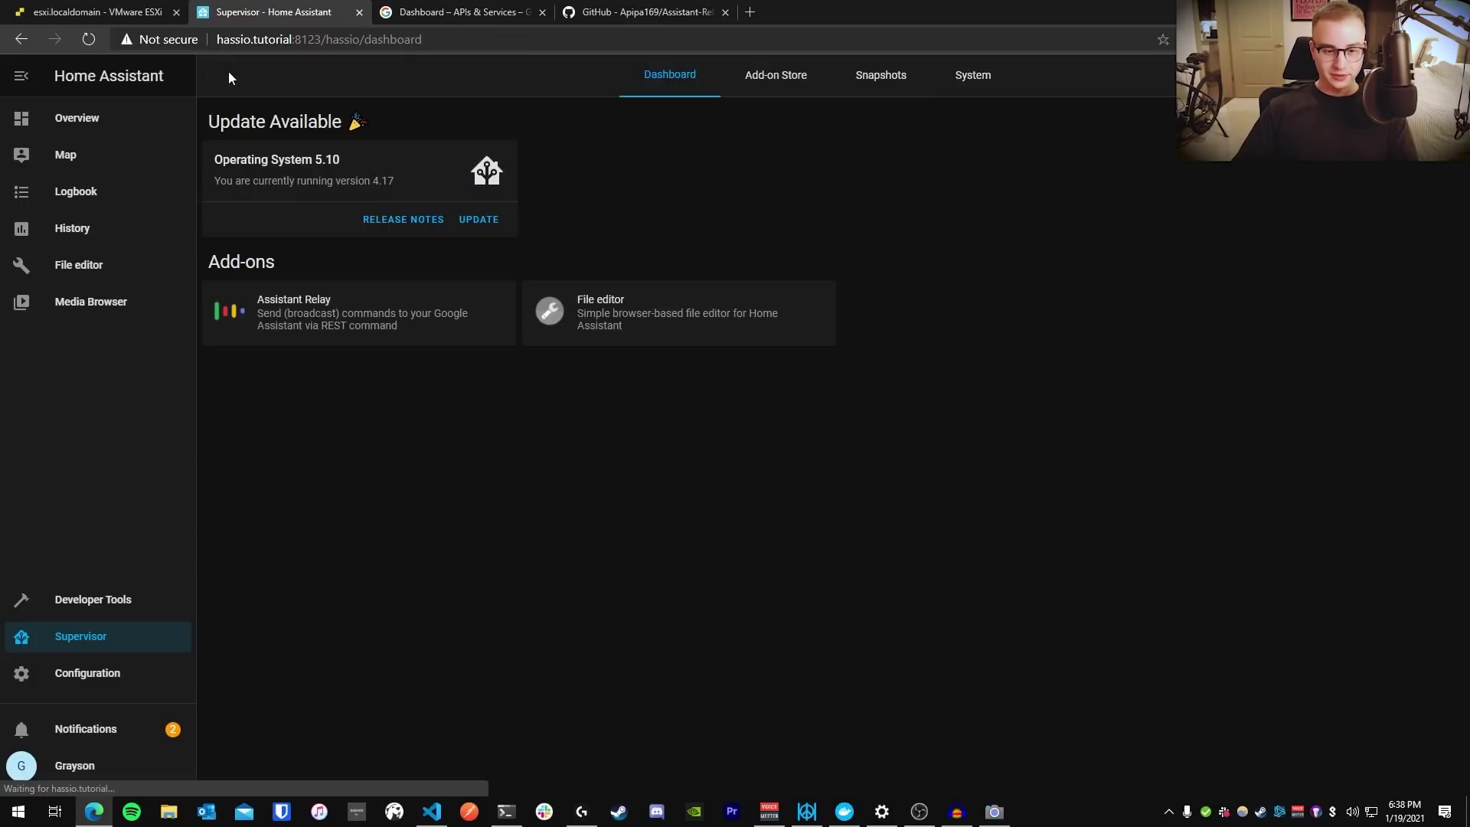
pyautogui.click(663, 308)
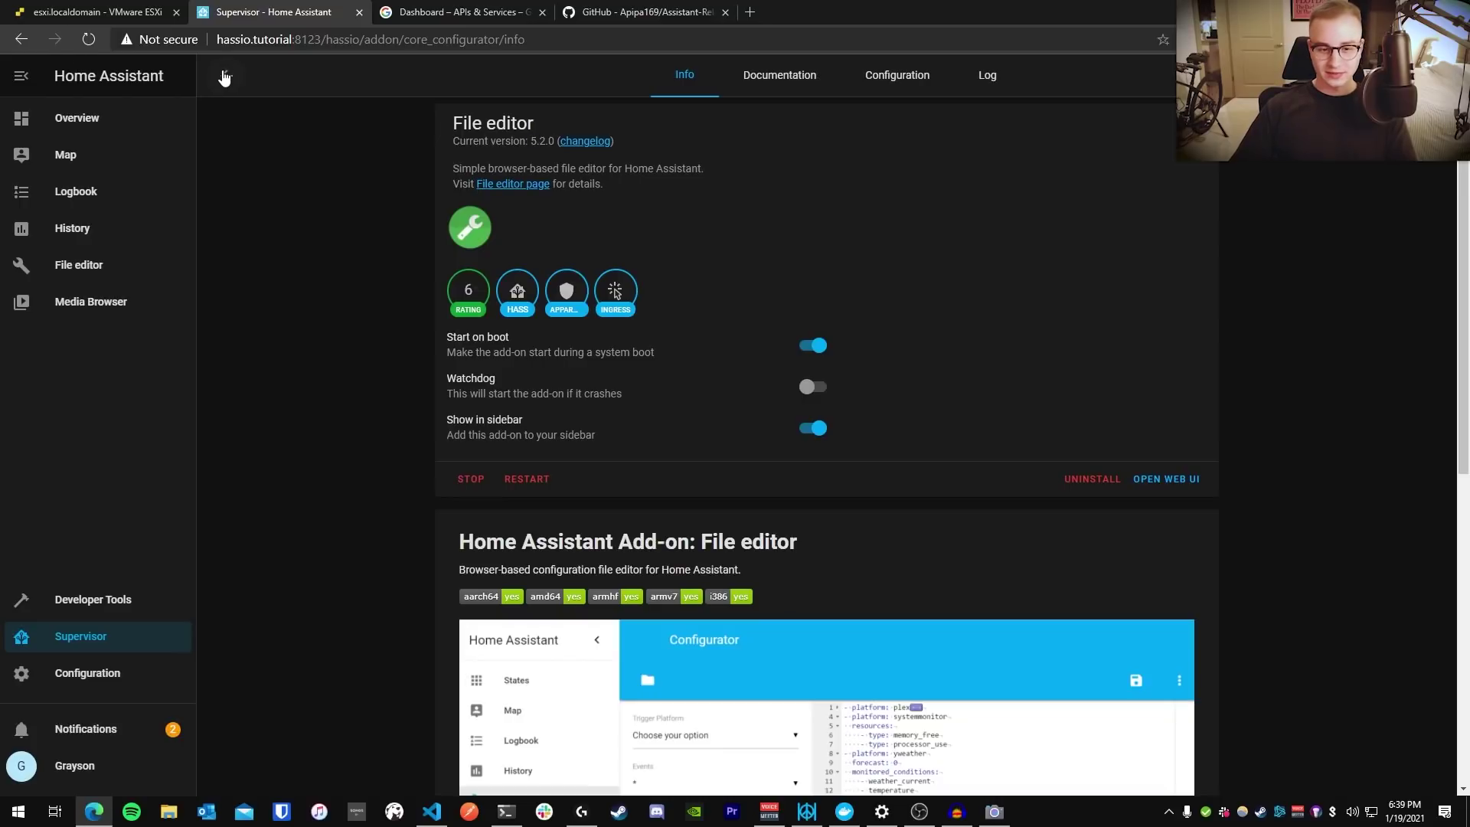
pyautogui.click(223, 78)
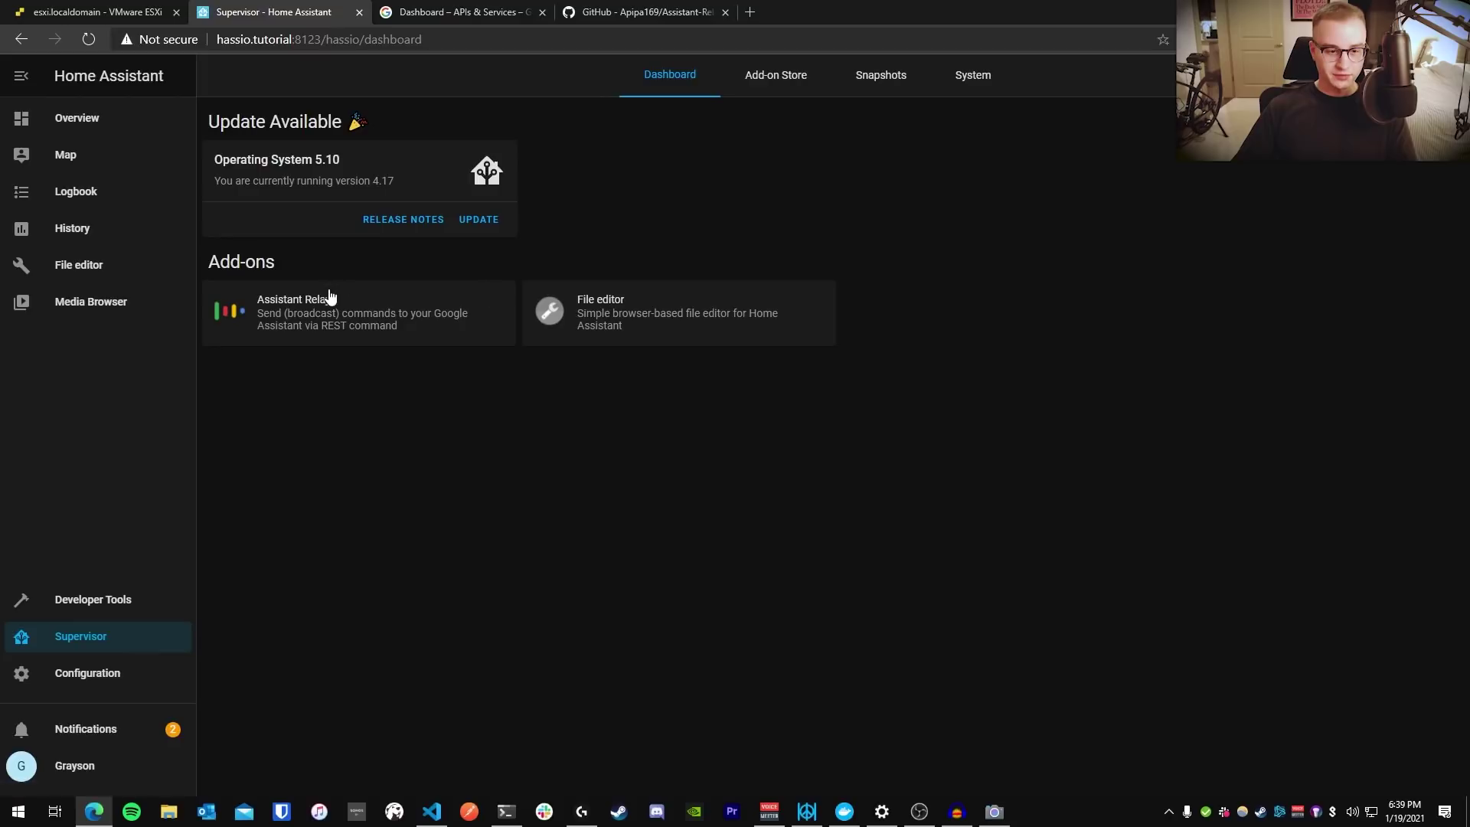
pyautogui.click(361, 320)
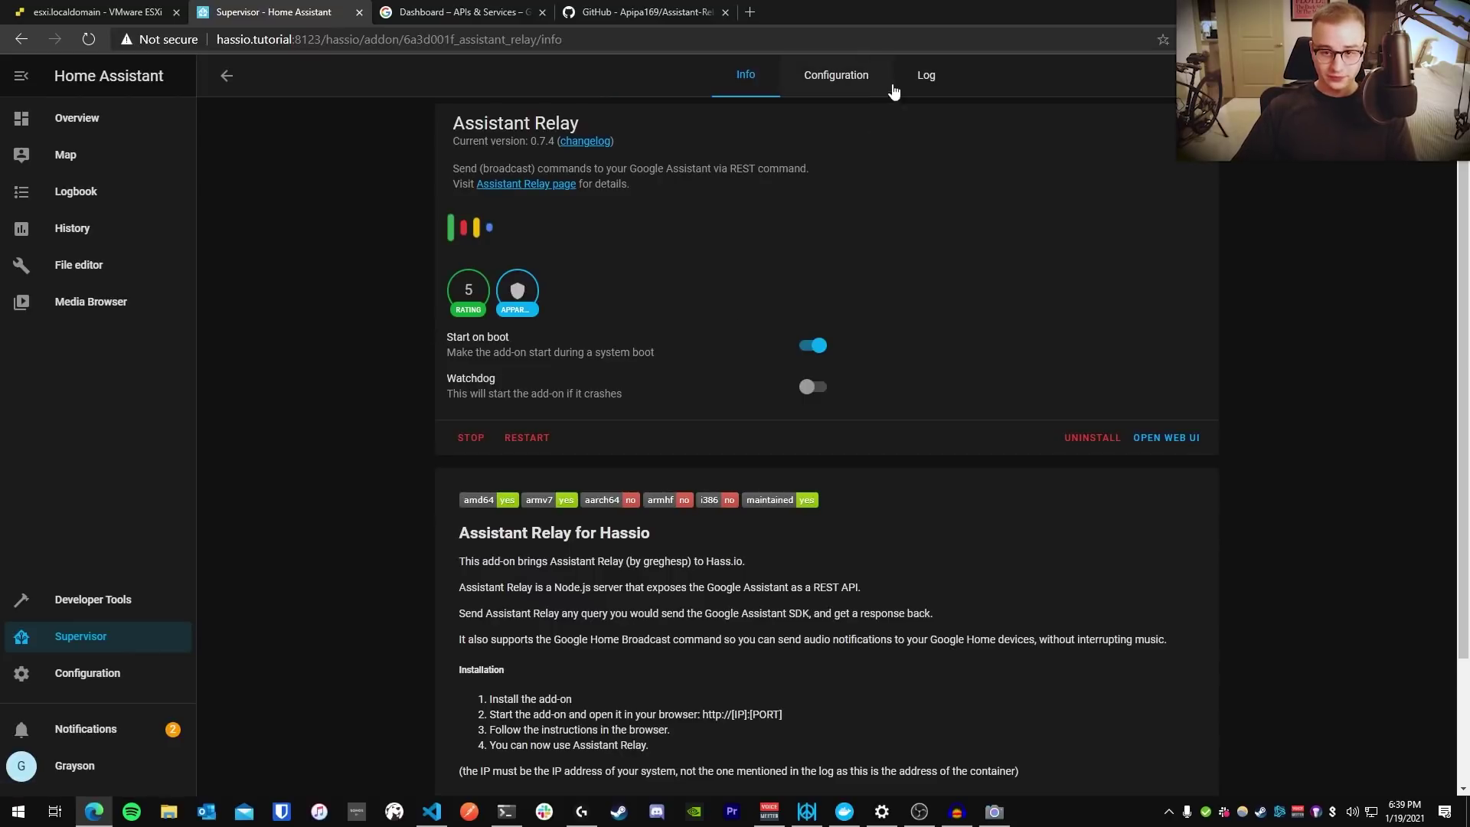
pyautogui.click(933, 80)
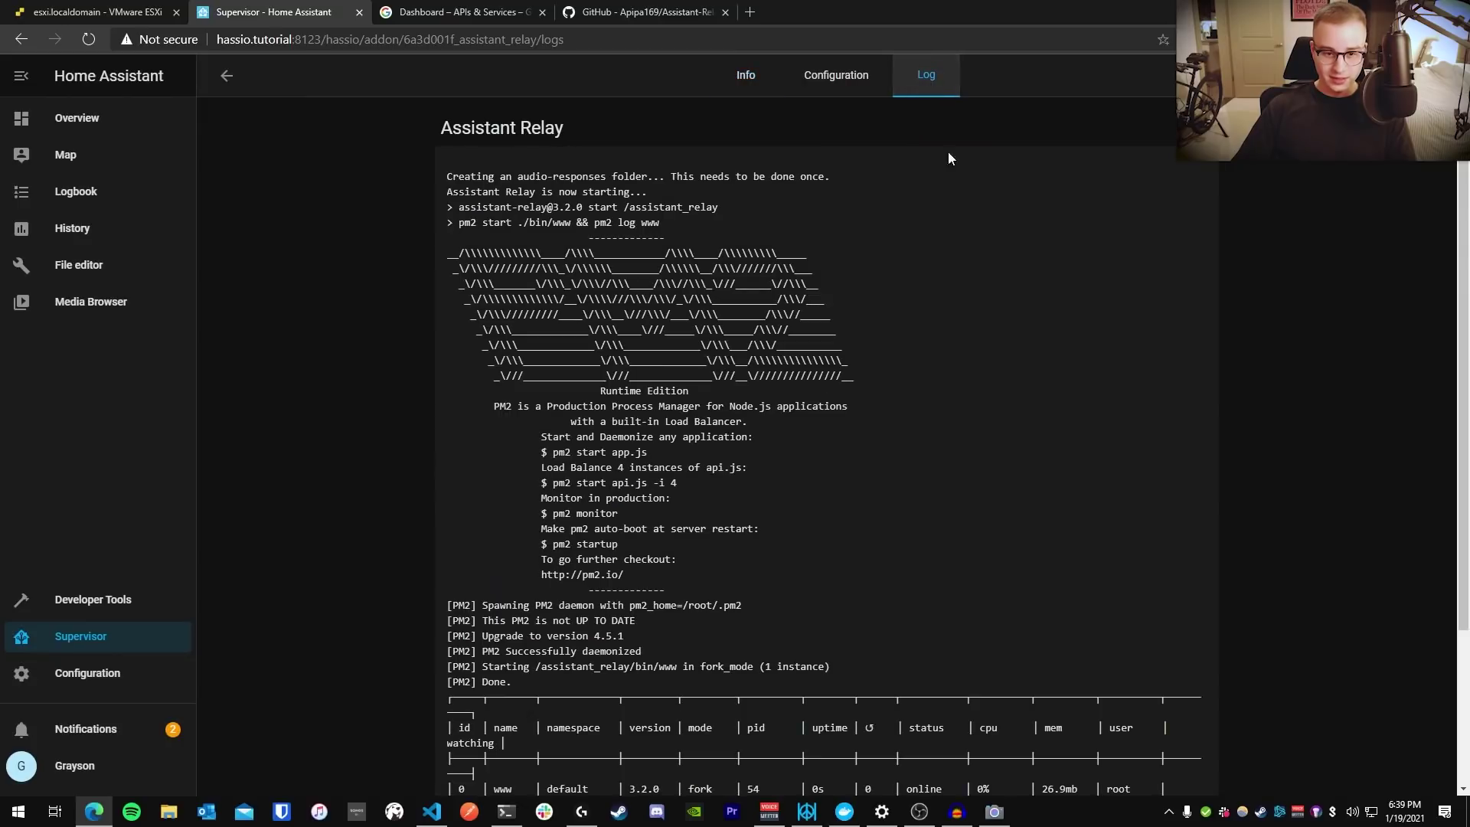
pyautogui.scroll(-3, 1464, 295)
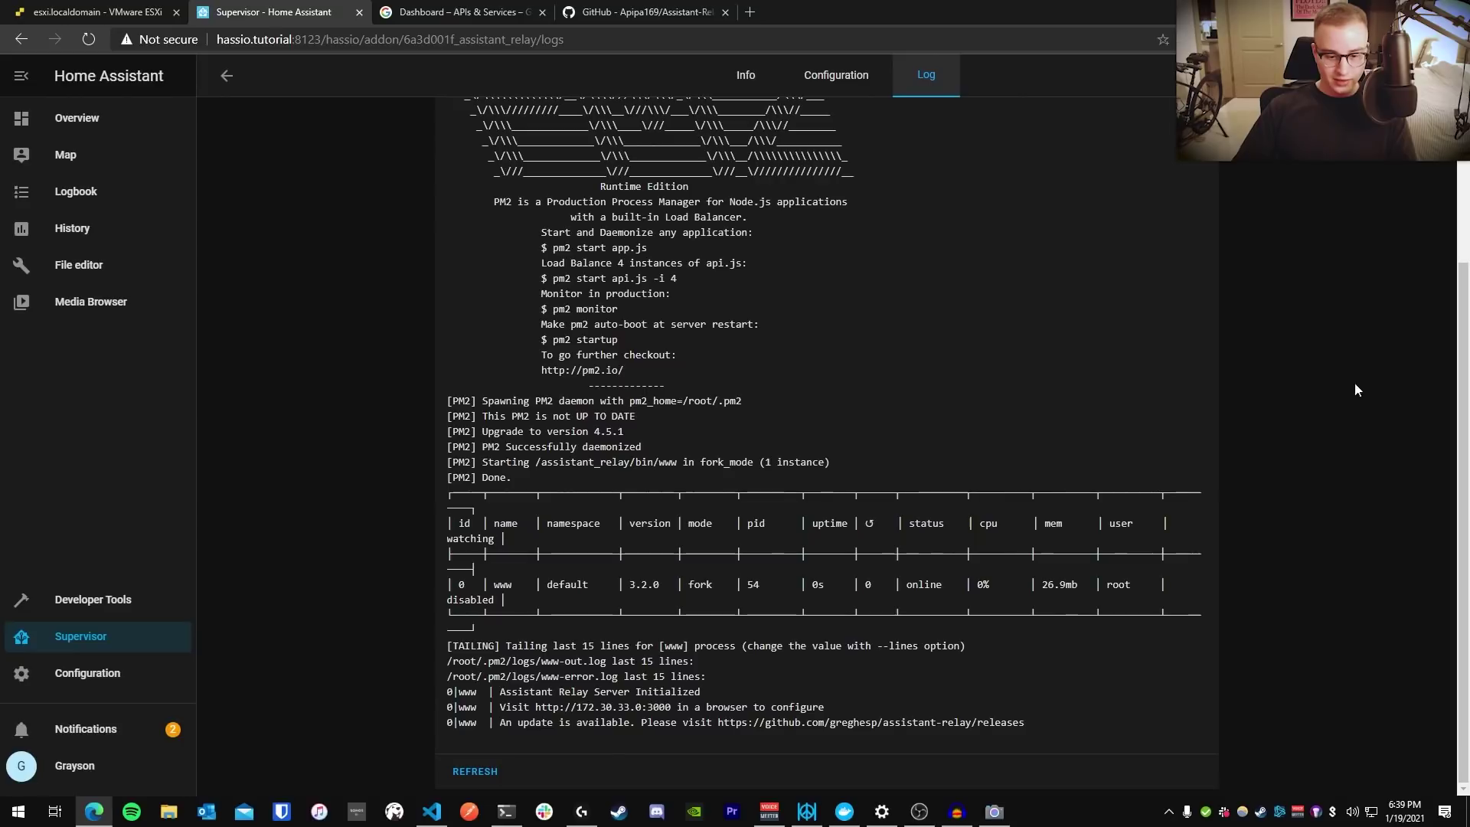
pyautogui.moveTo(713, 698); pyautogui.dragTo(495, 692)
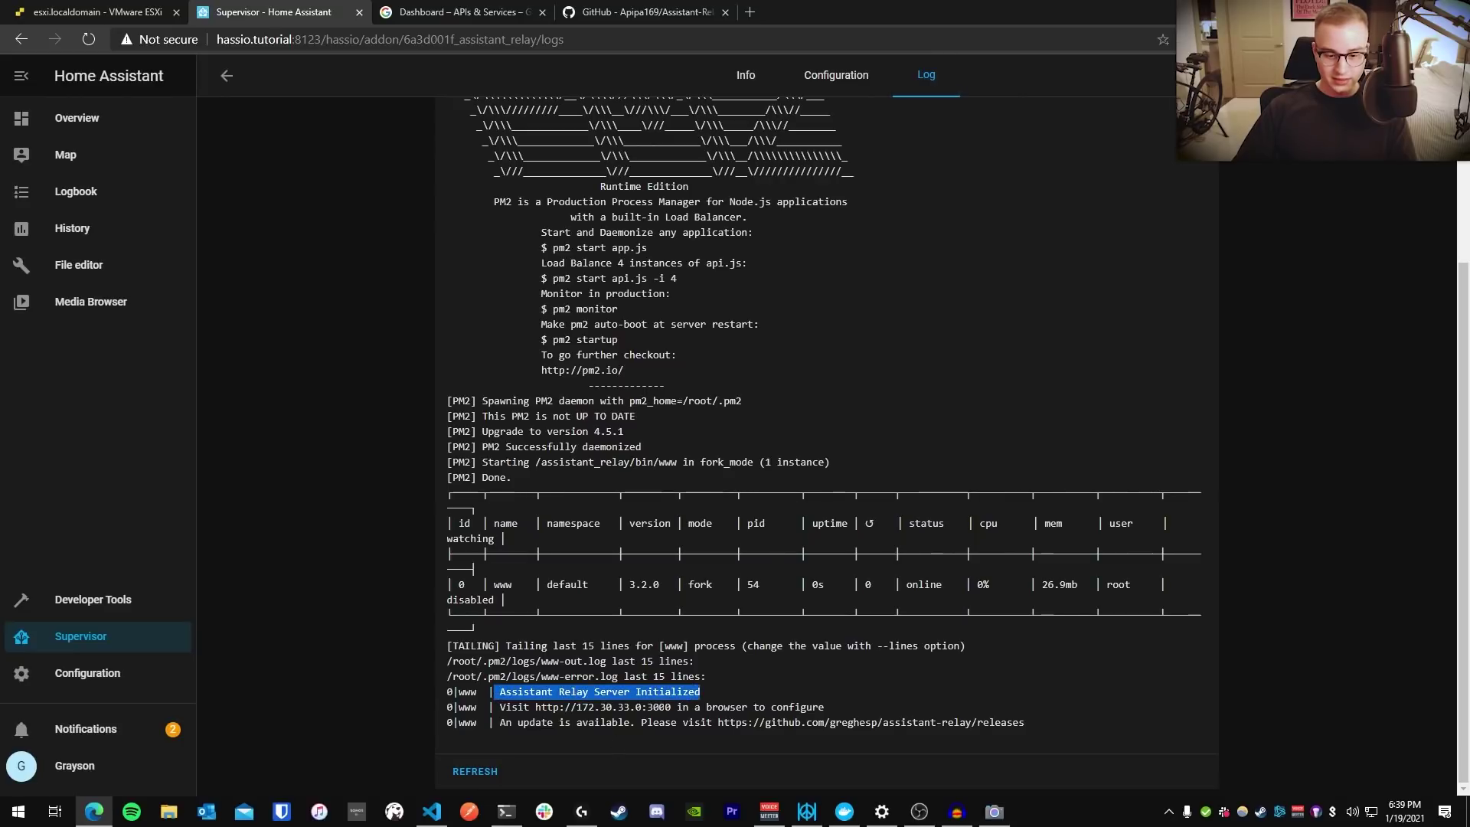
pyautogui.moveTo(676, 706); pyautogui.dragTo(541, 706)
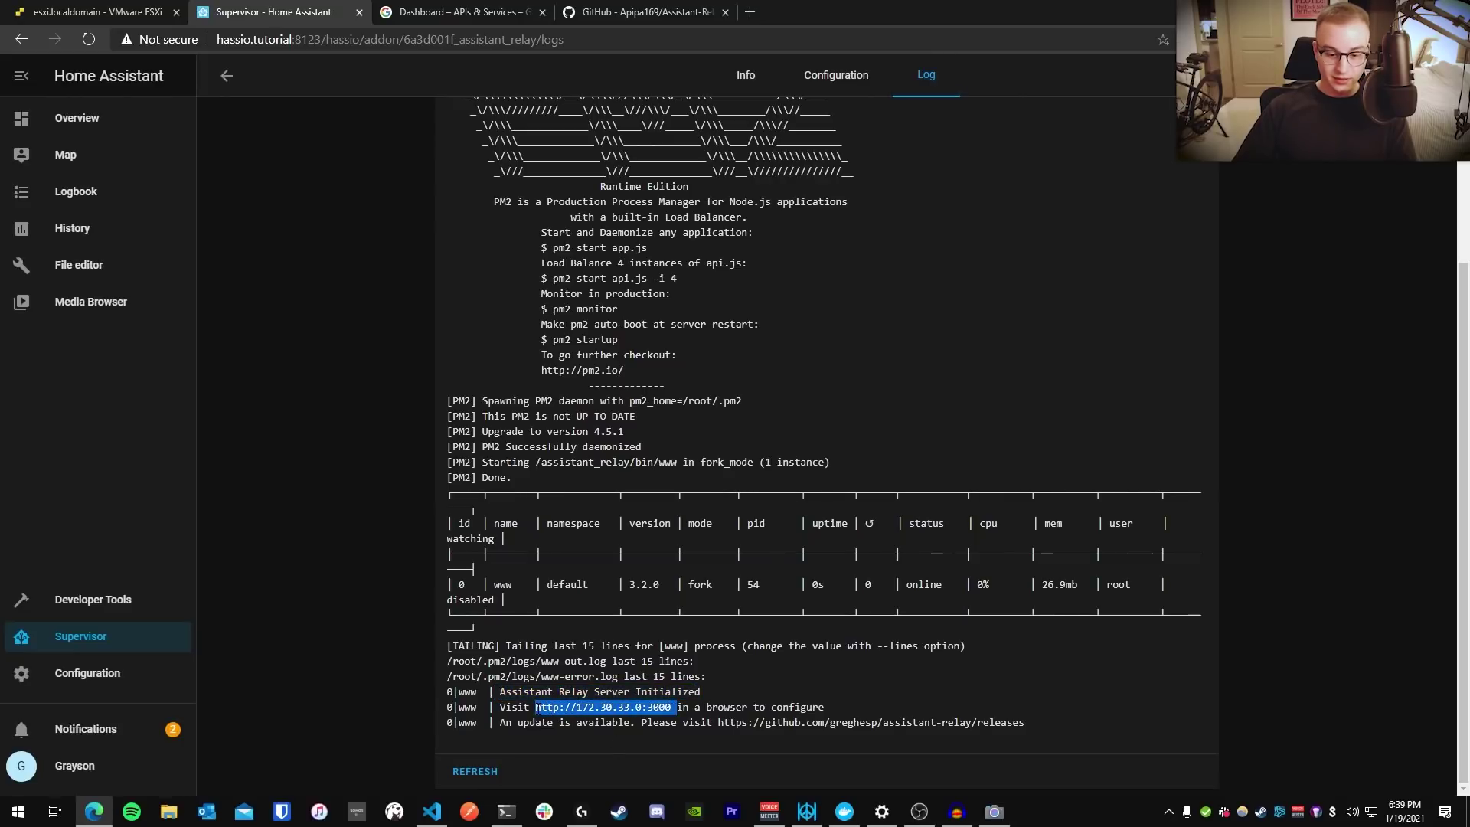
pyautogui.click(764, 687)
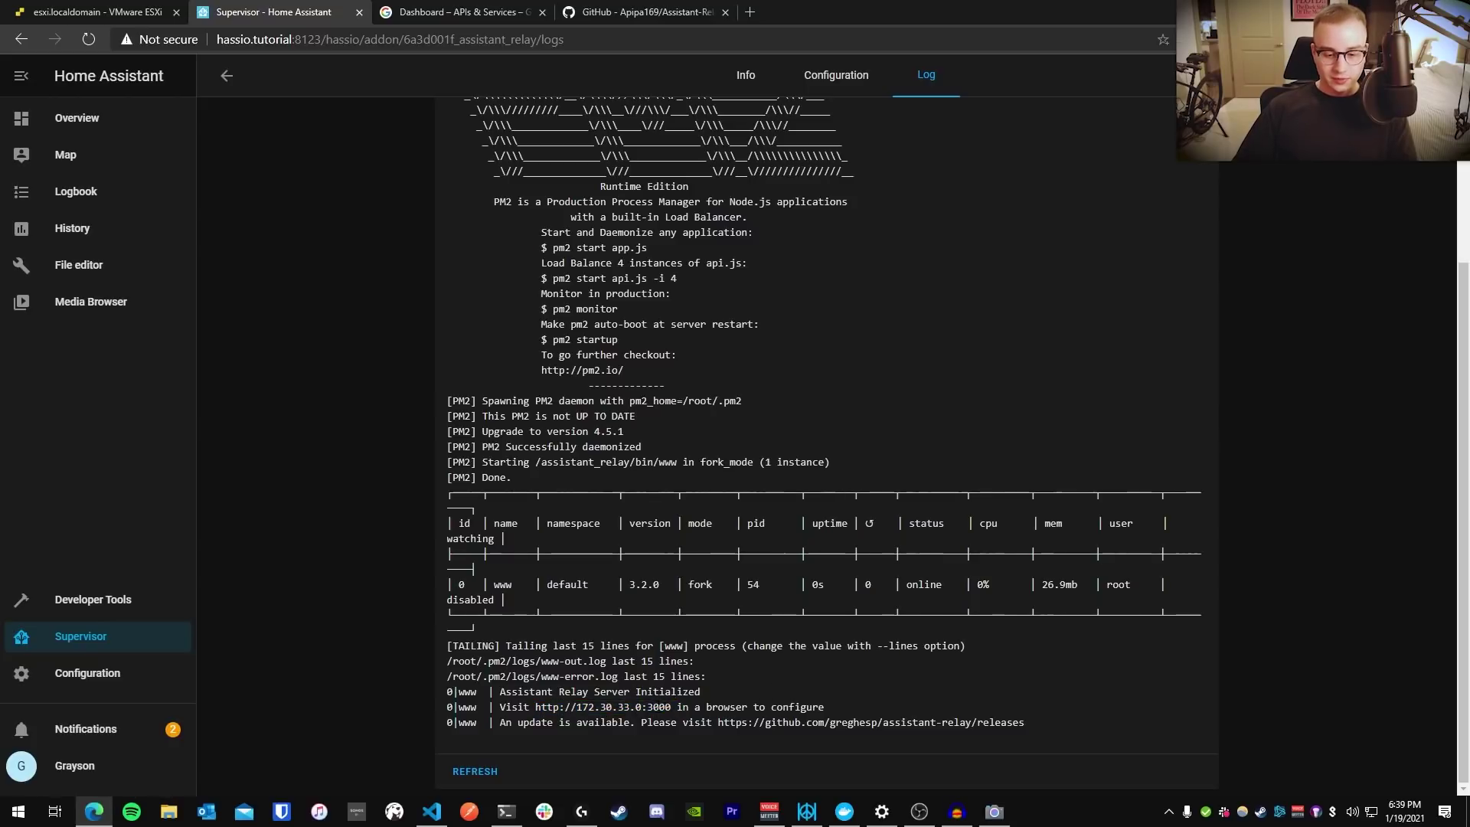
pyautogui.doubleClick(660, 706)
pyautogui.click(659, 706)
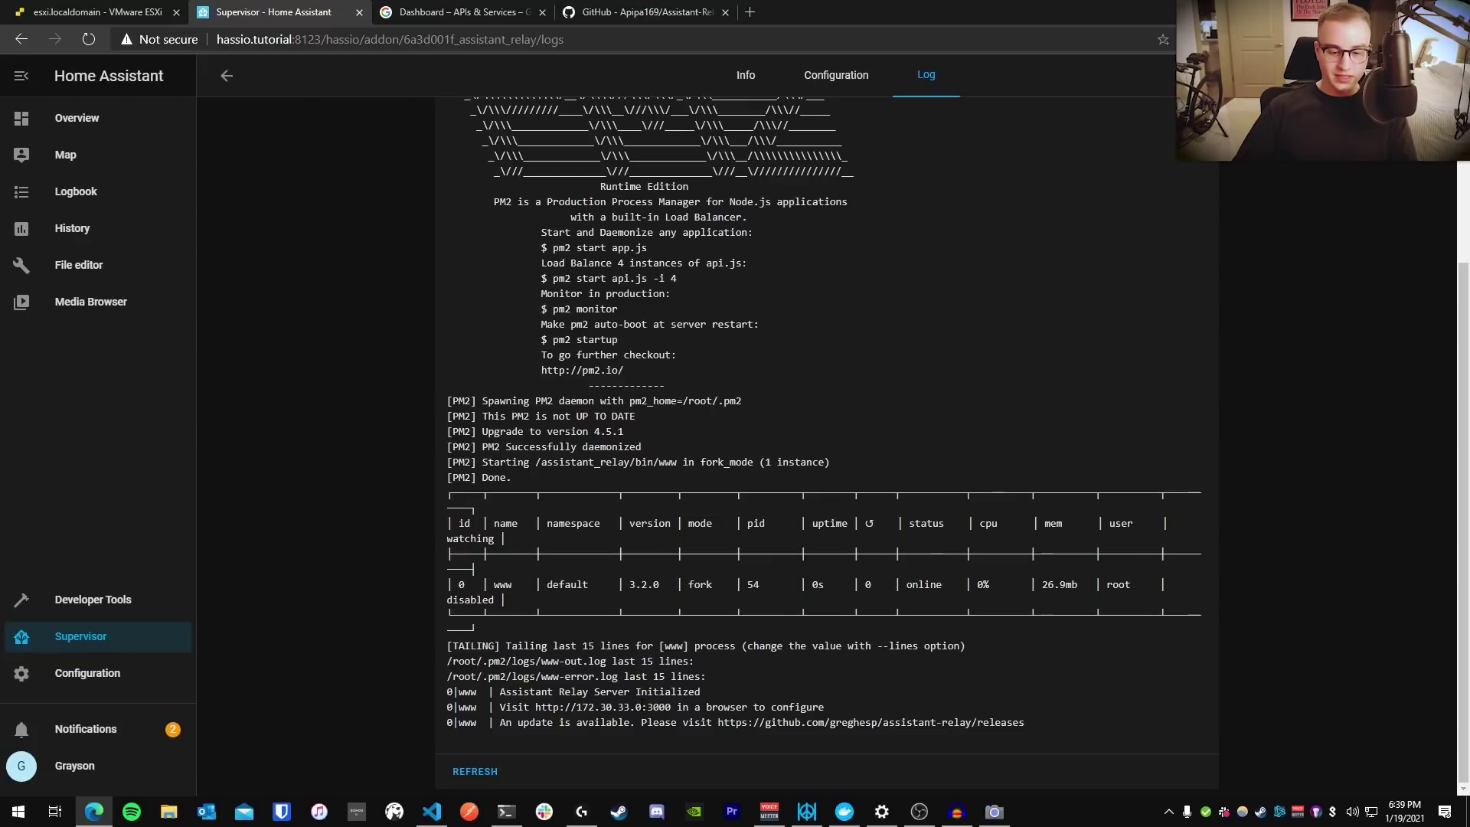
pyautogui.moveTo(642, 706); pyautogui.dragTo(575, 706)
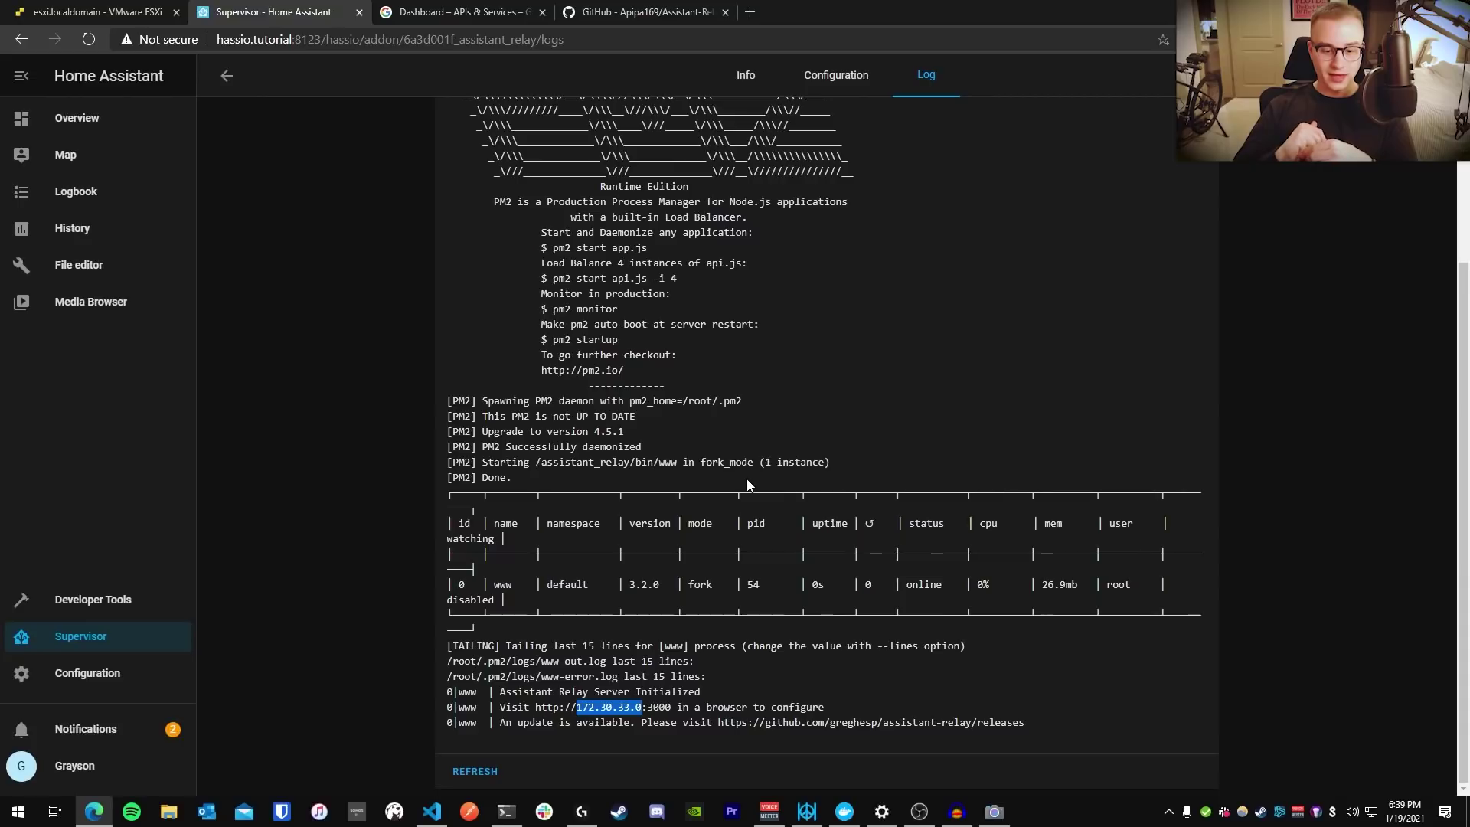
pyautogui.doubleClick(282, 38)
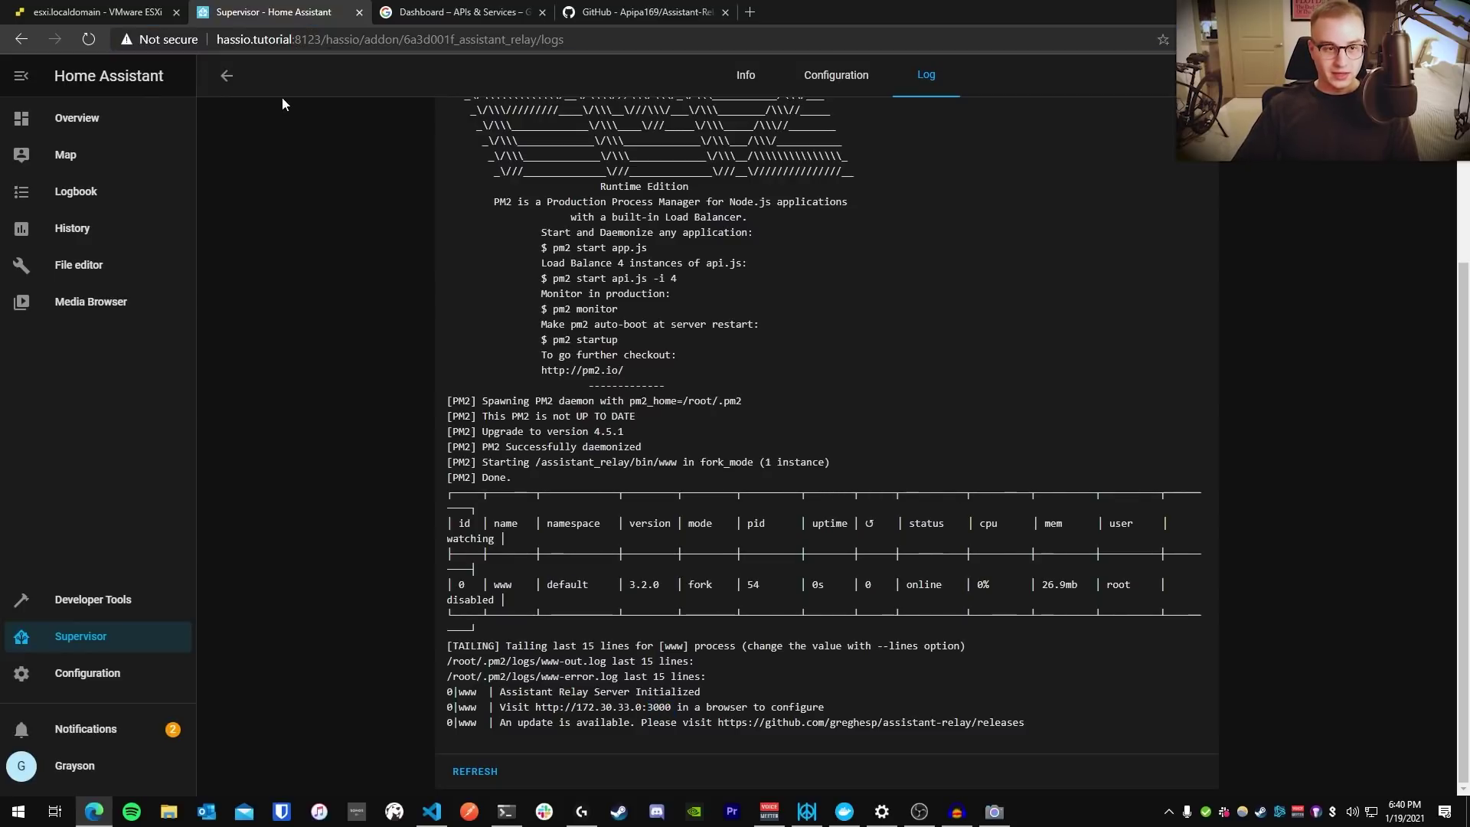
pyautogui.moveTo(296, 39); pyautogui.dragTo(621, 35)
# Load the Assistant Relay setup page on port 3000
pyautogui.write('3000')
pyautogui.press('Return')
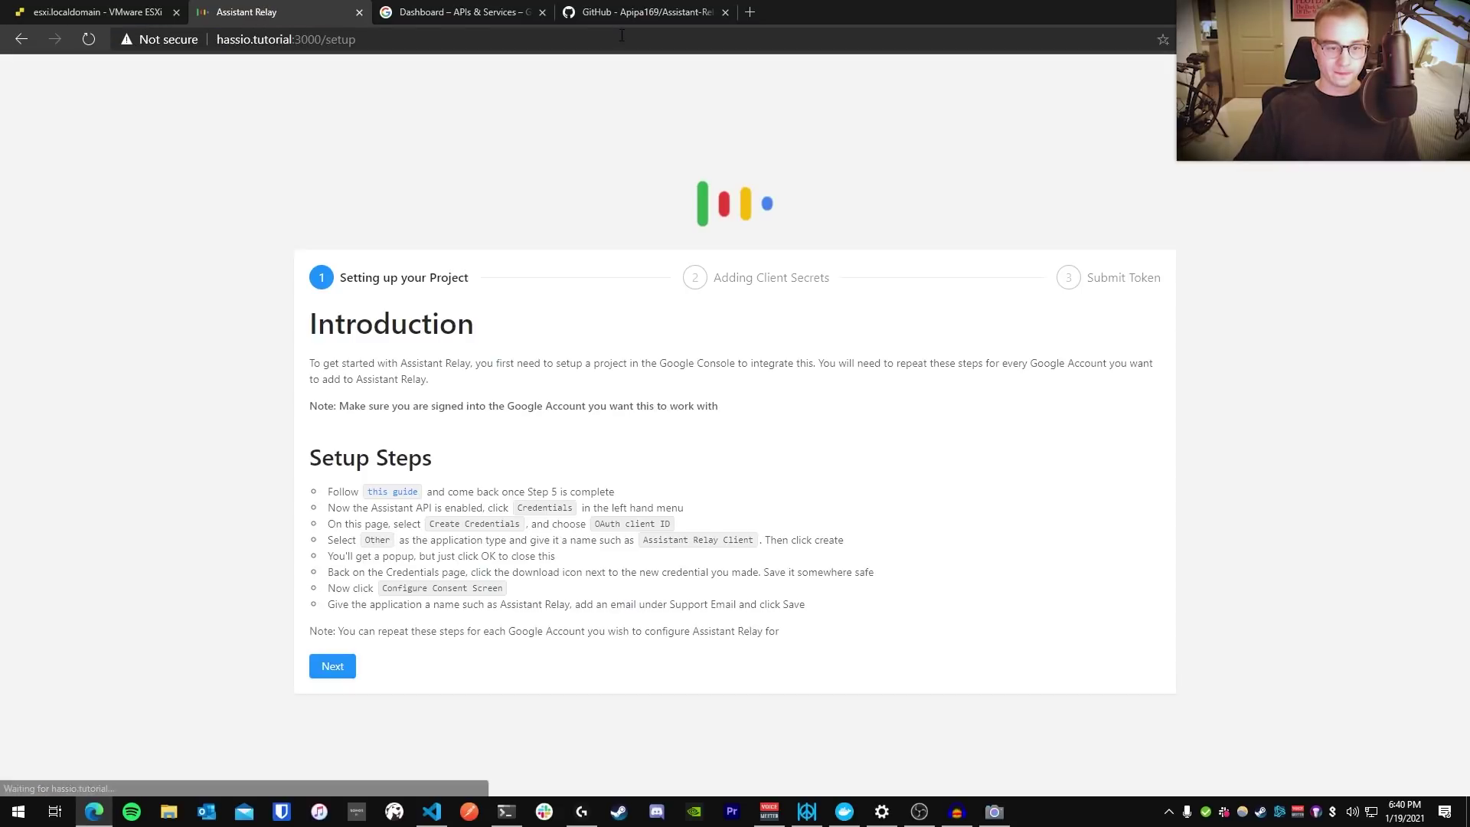
pyautogui.moveTo(253, 103); pyautogui.dragTo(1185, 482)
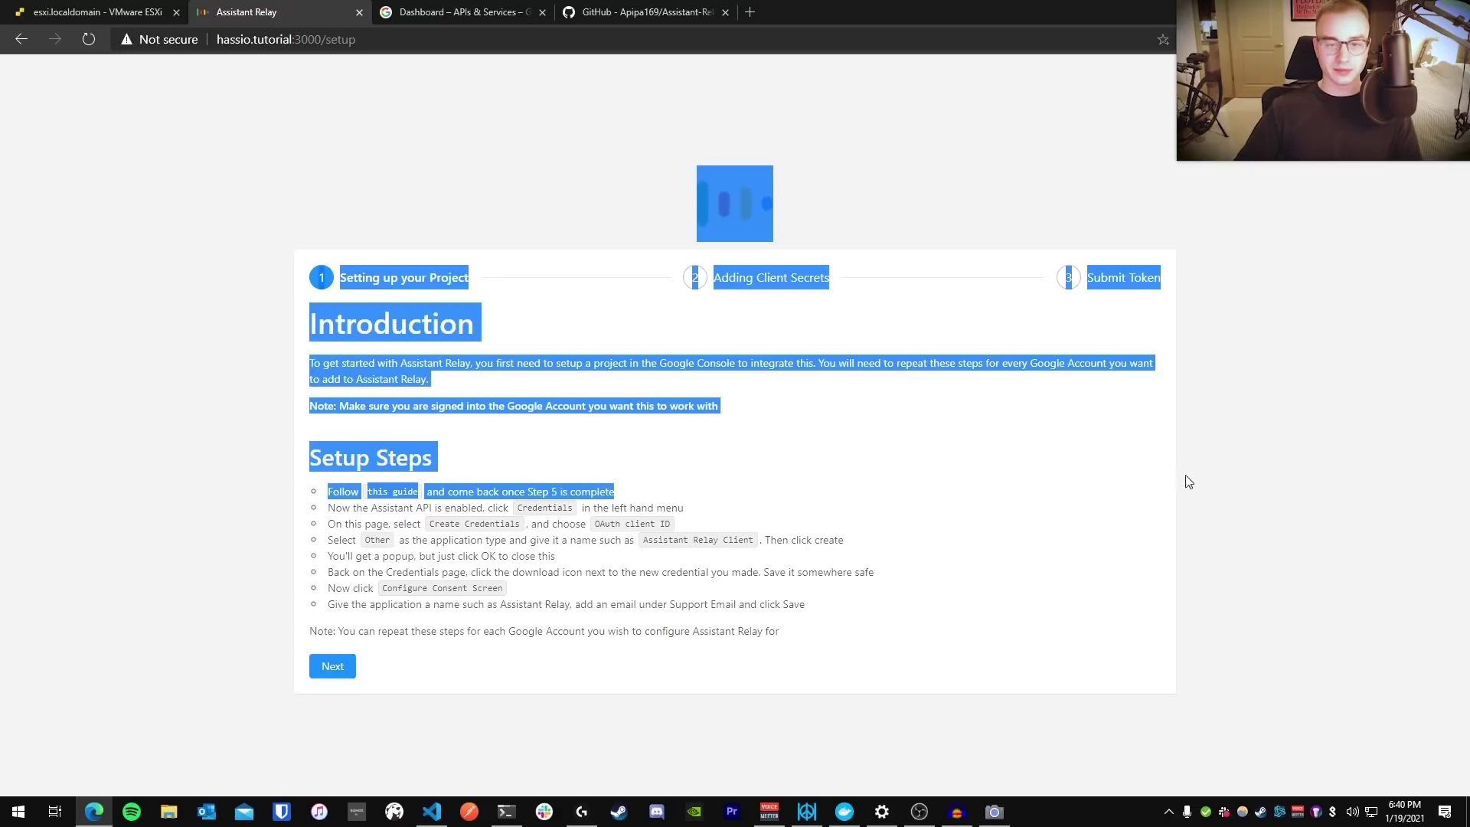
pyautogui.click(1185, 479)
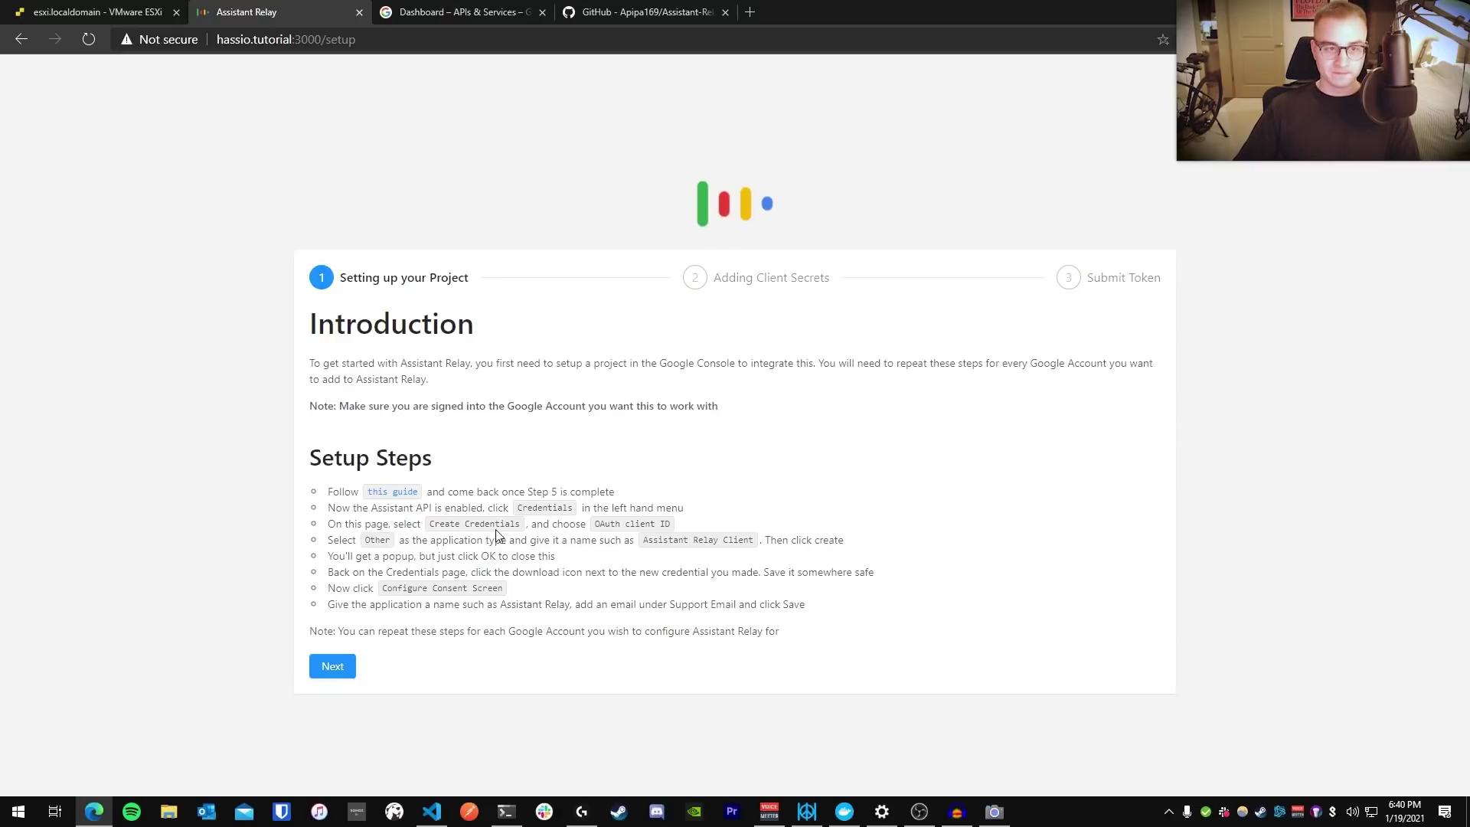
# Move the Google APIs tab into its own window, snapped right beside the setup page
pyautogui.click(446, 15)
pyautogui.moveTo(446, 15); pyautogui.dragTo(492, 102)
pyautogui.press('super+Right')
pyautogui.press('super+Right')
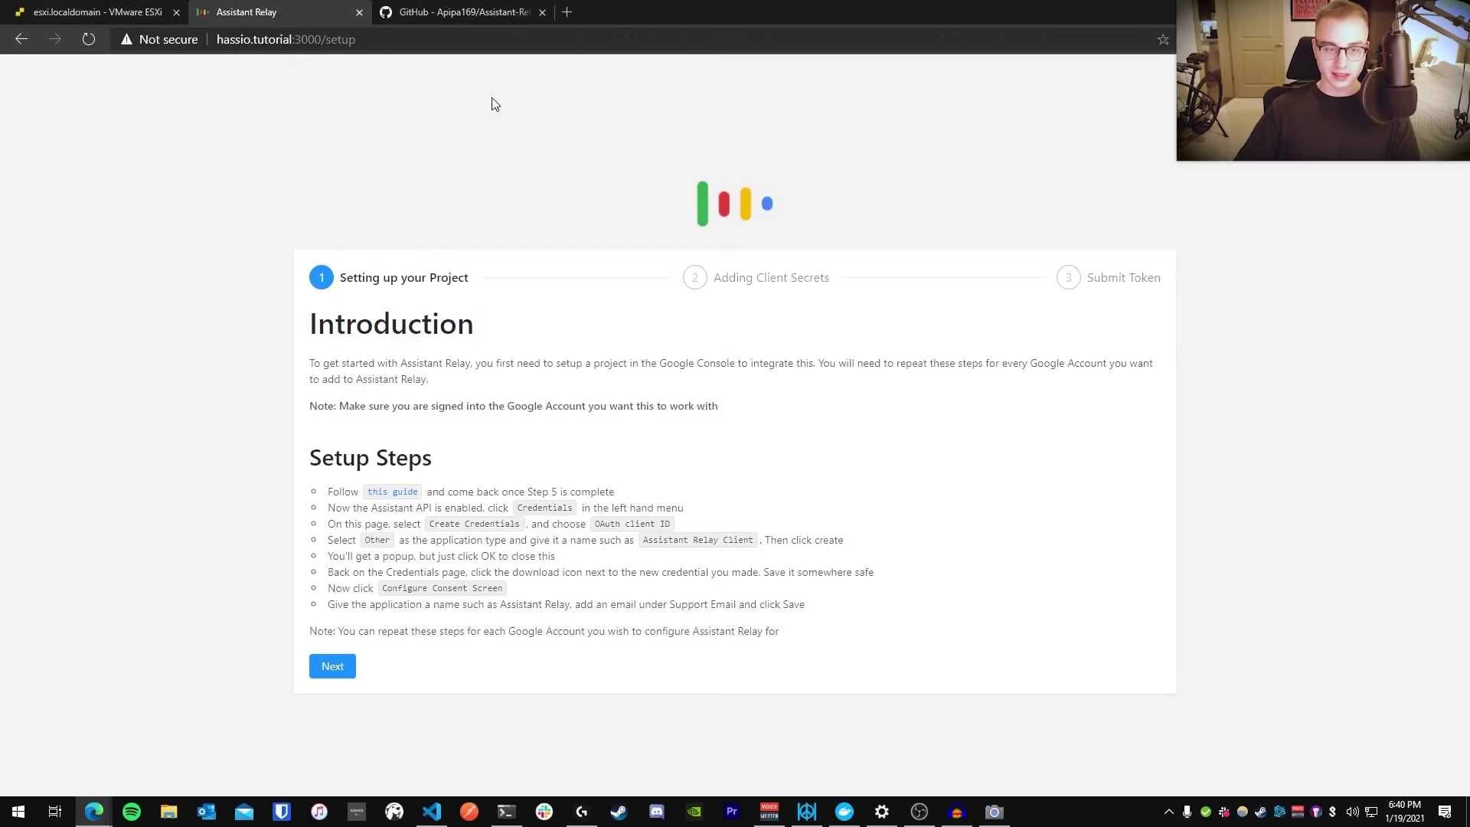
pyautogui.press('super+Left')
pyautogui.click(999, 40)
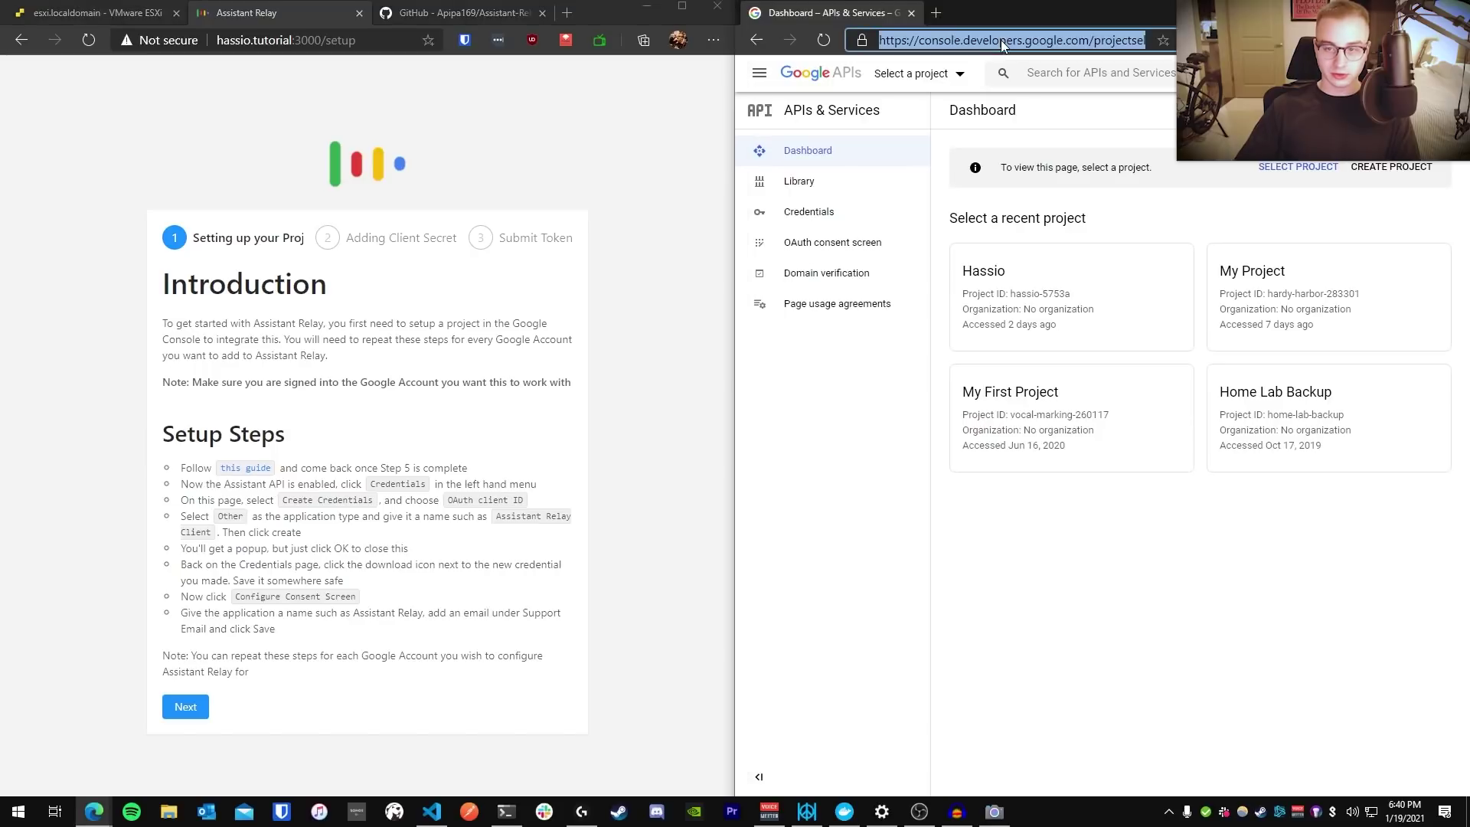
# Search 'google console developer', open Google Developers Console, and show the Hassio project picker
pyautogui.write('google ')
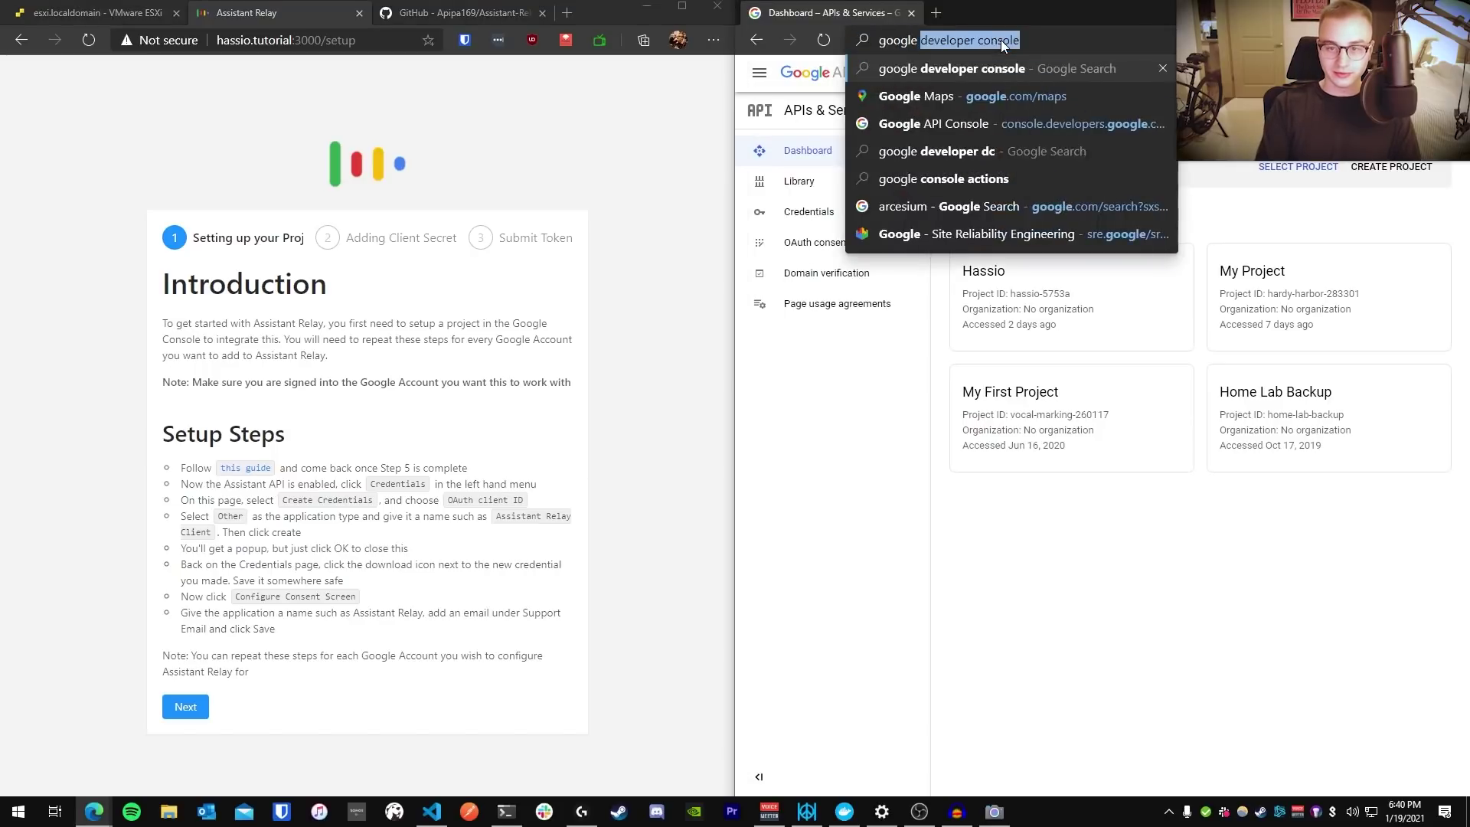
pyautogui.write('console developer')
pyautogui.press('Return')
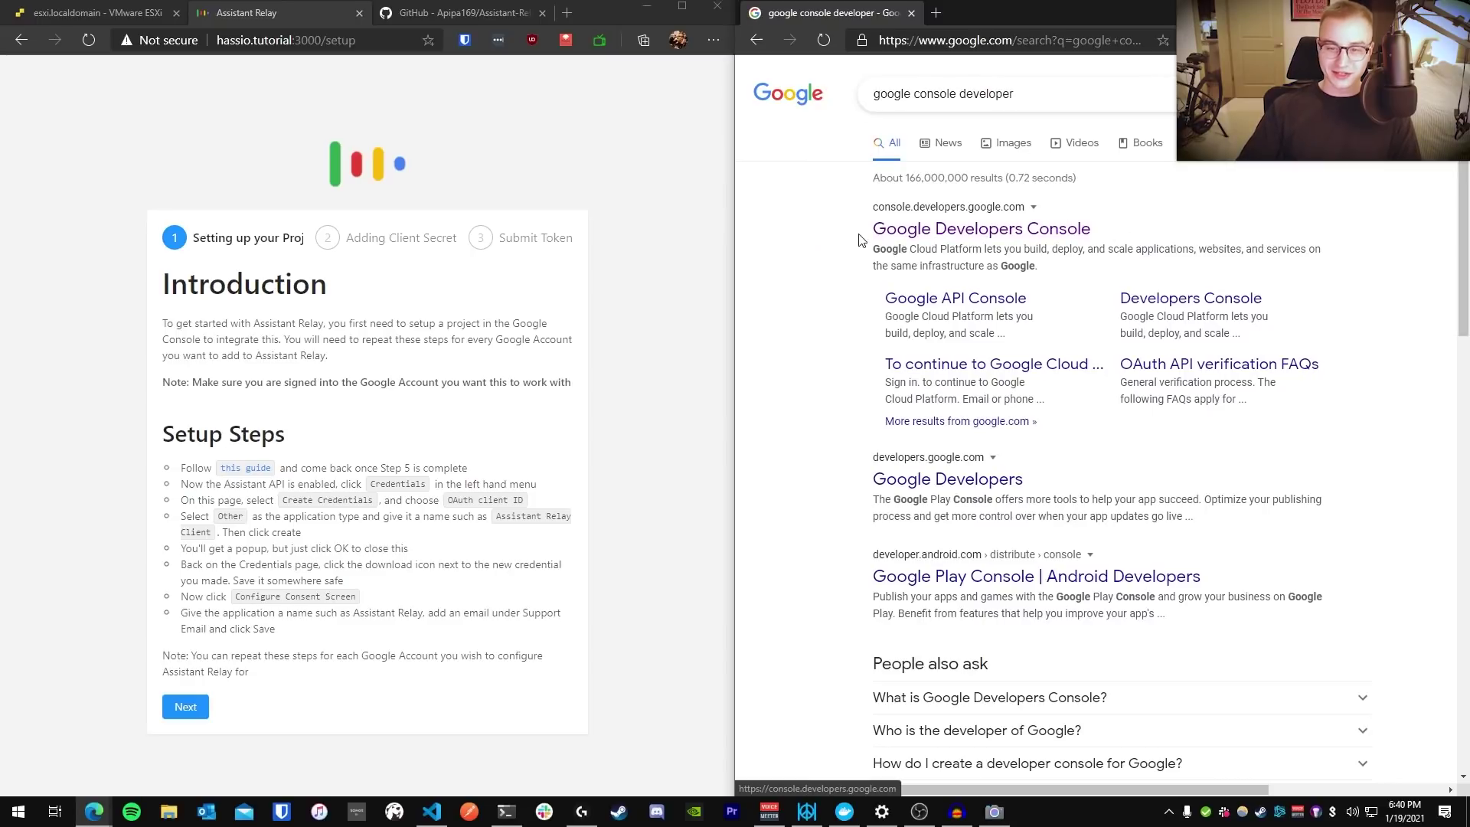
pyautogui.moveTo(873, 228); pyautogui.dragTo(1139, 235)
pyautogui.click(1018, 228)
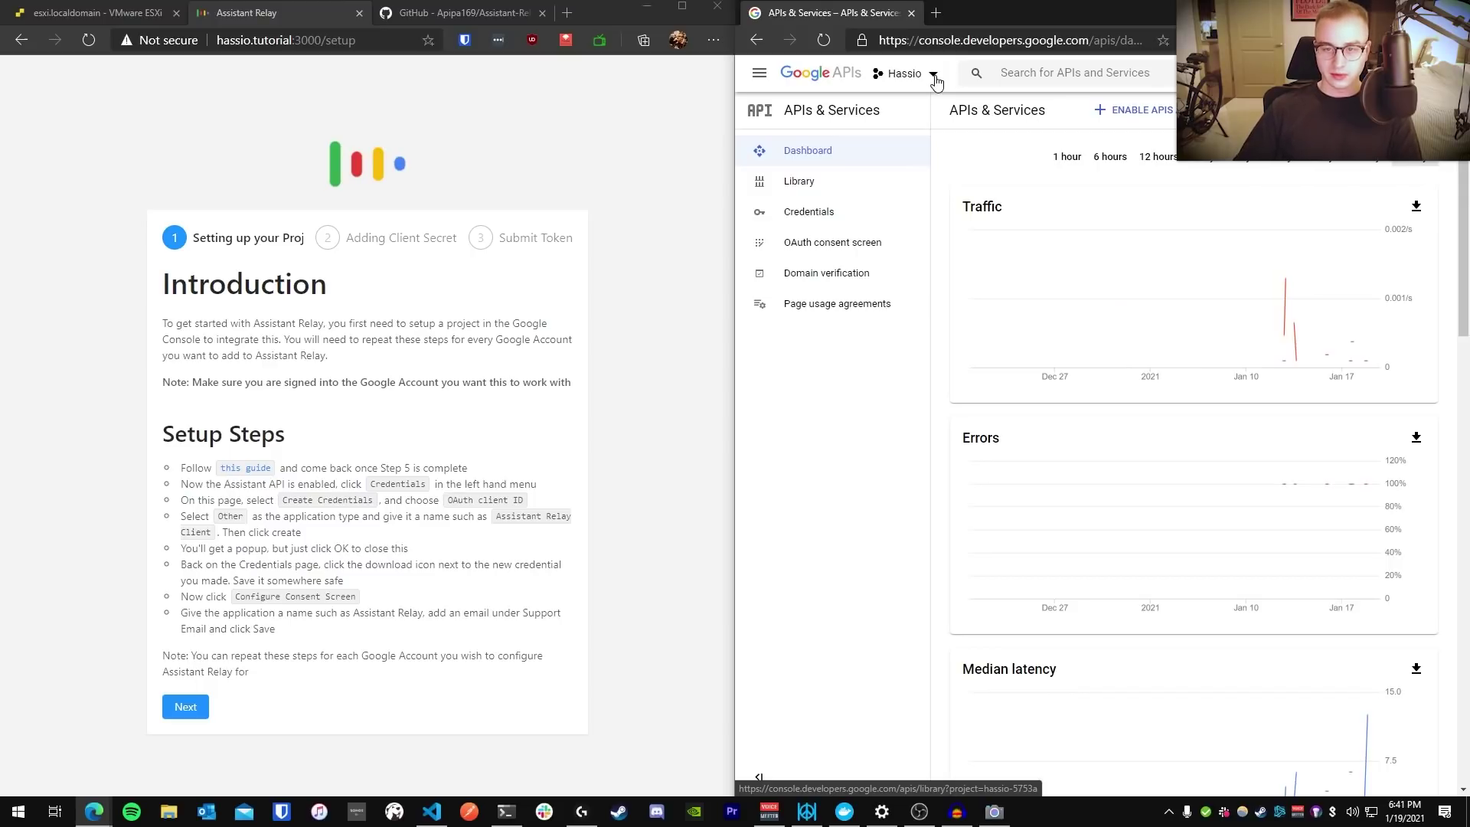
pyautogui.click(933, 75)
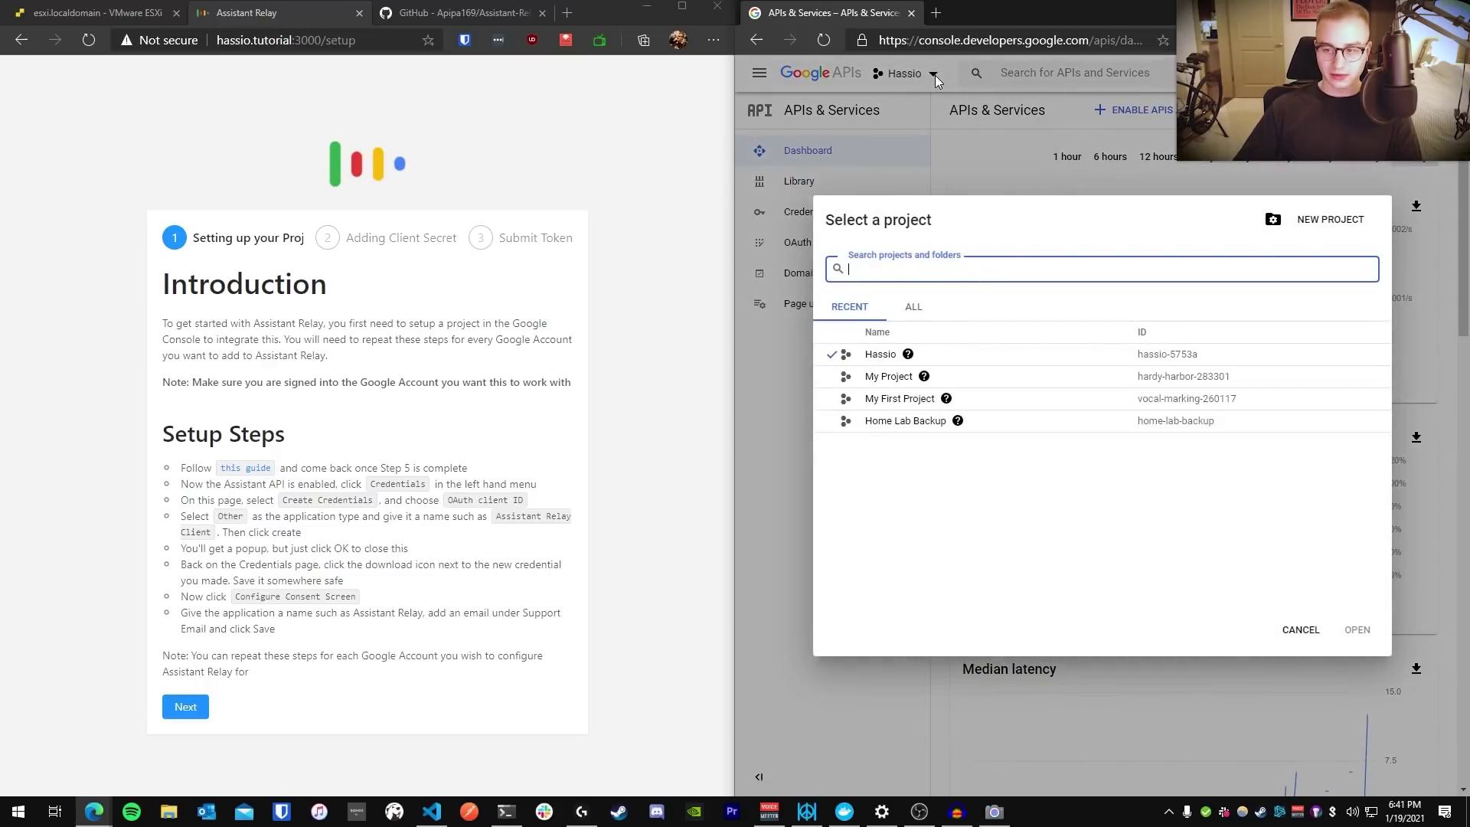
pyautogui.click(926, 79)
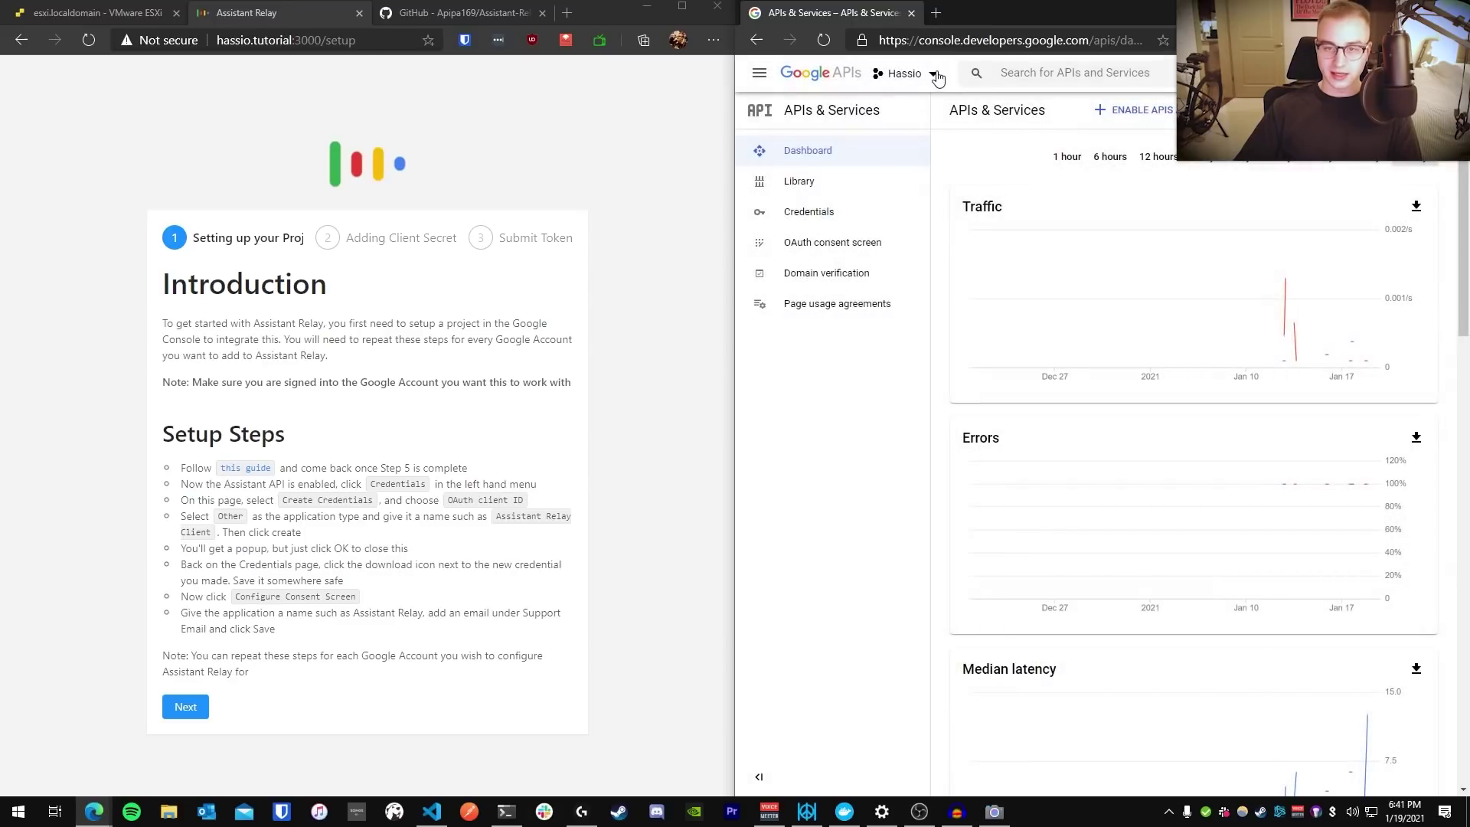
pyautogui.click(931, 79)
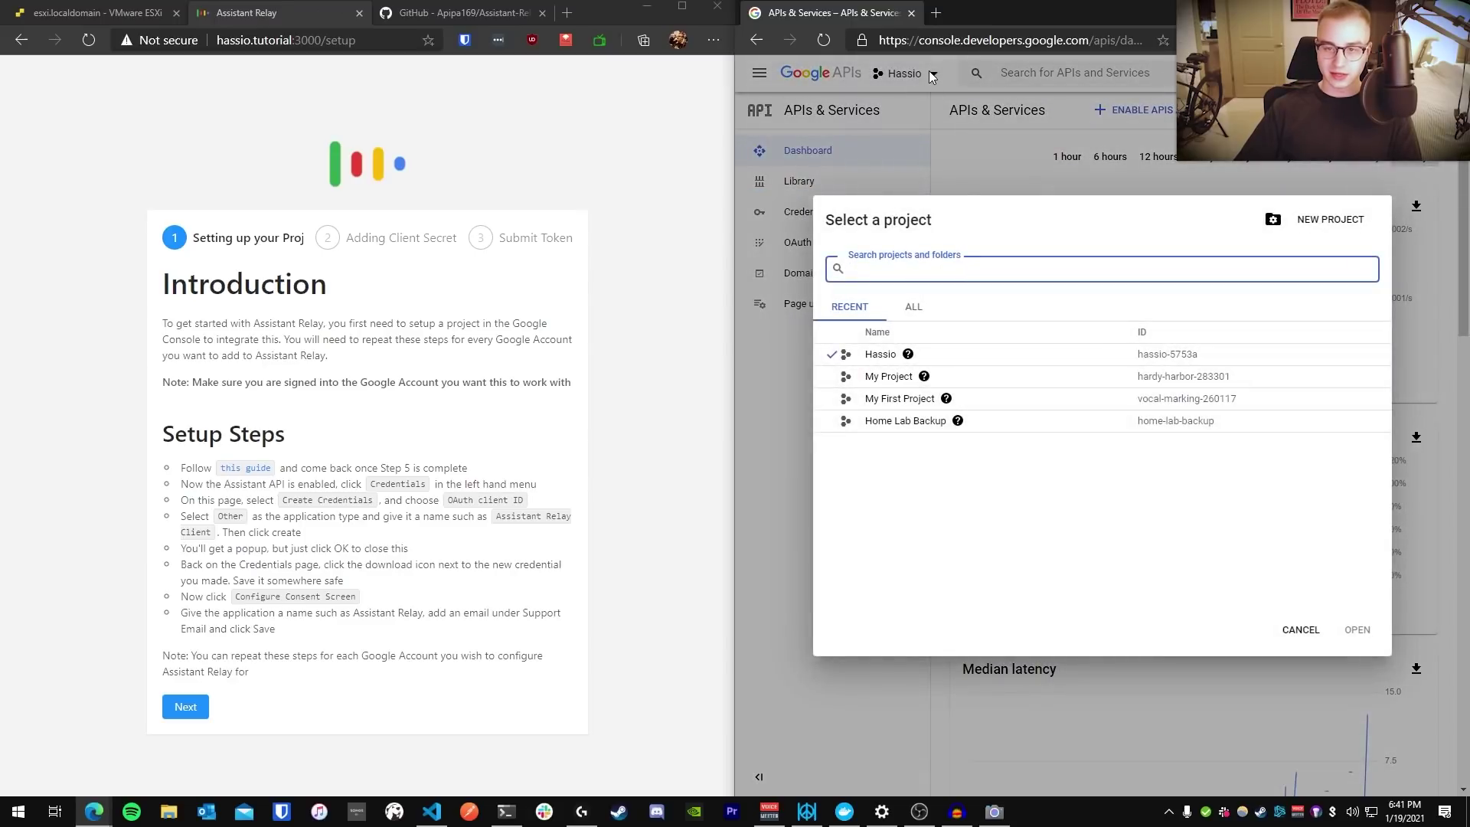
# Create a new Google API Console project named 'Assistant Relay' and confirm it in the project list
pyautogui.click(1353, 232)
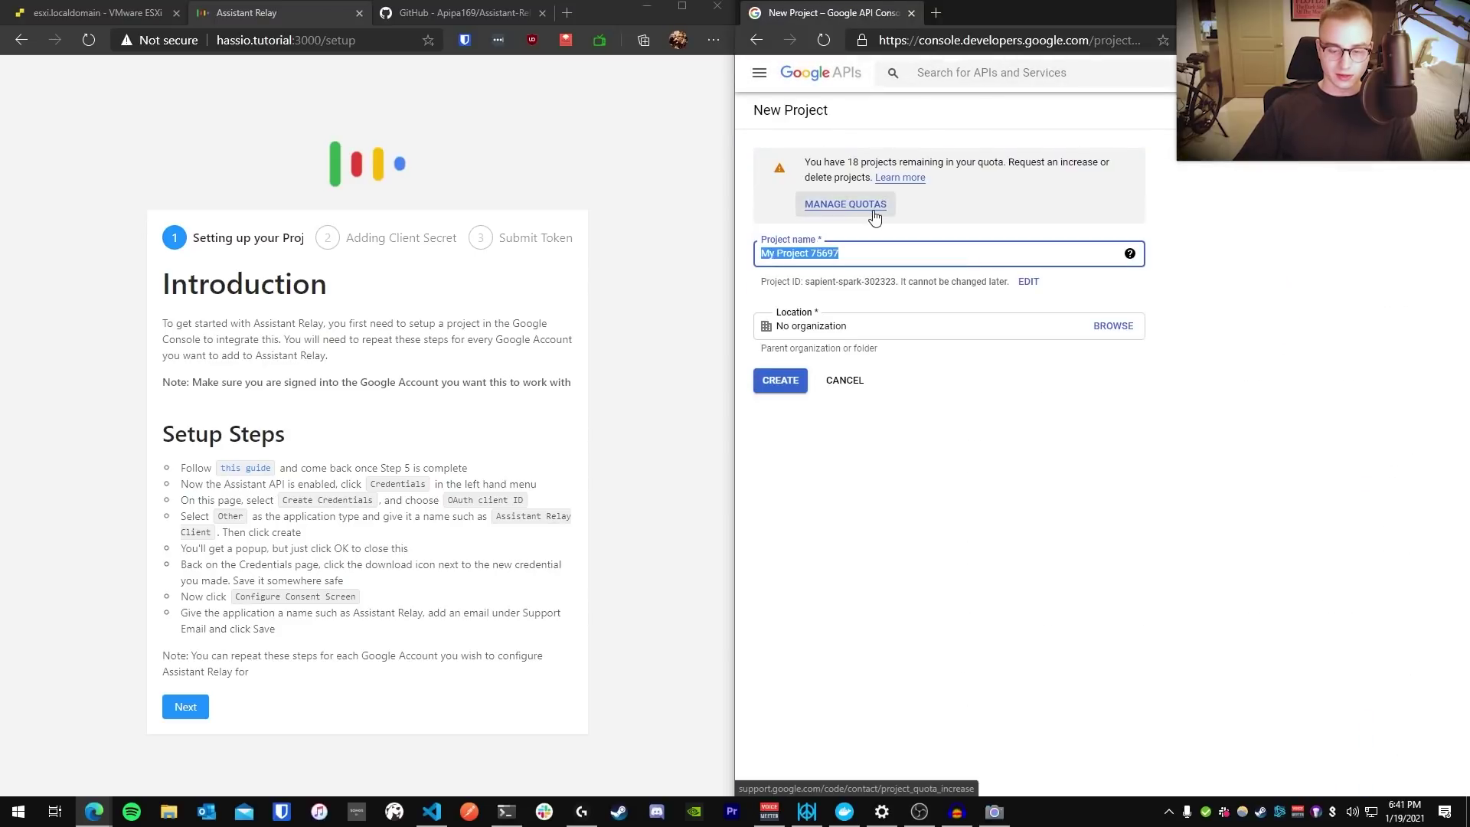
pyautogui.press('BackSpace')
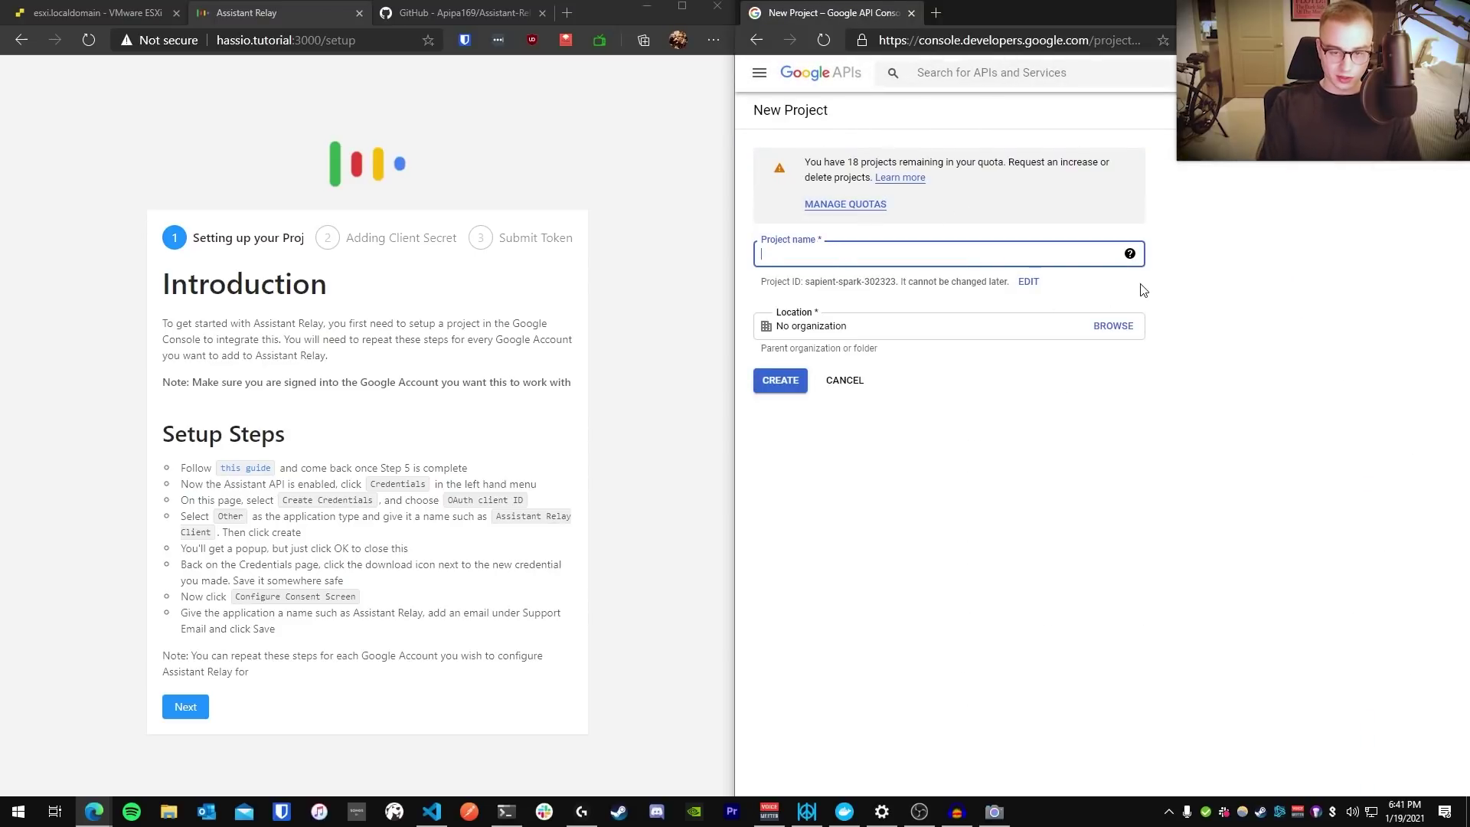
pyautogui.write('Assistant')
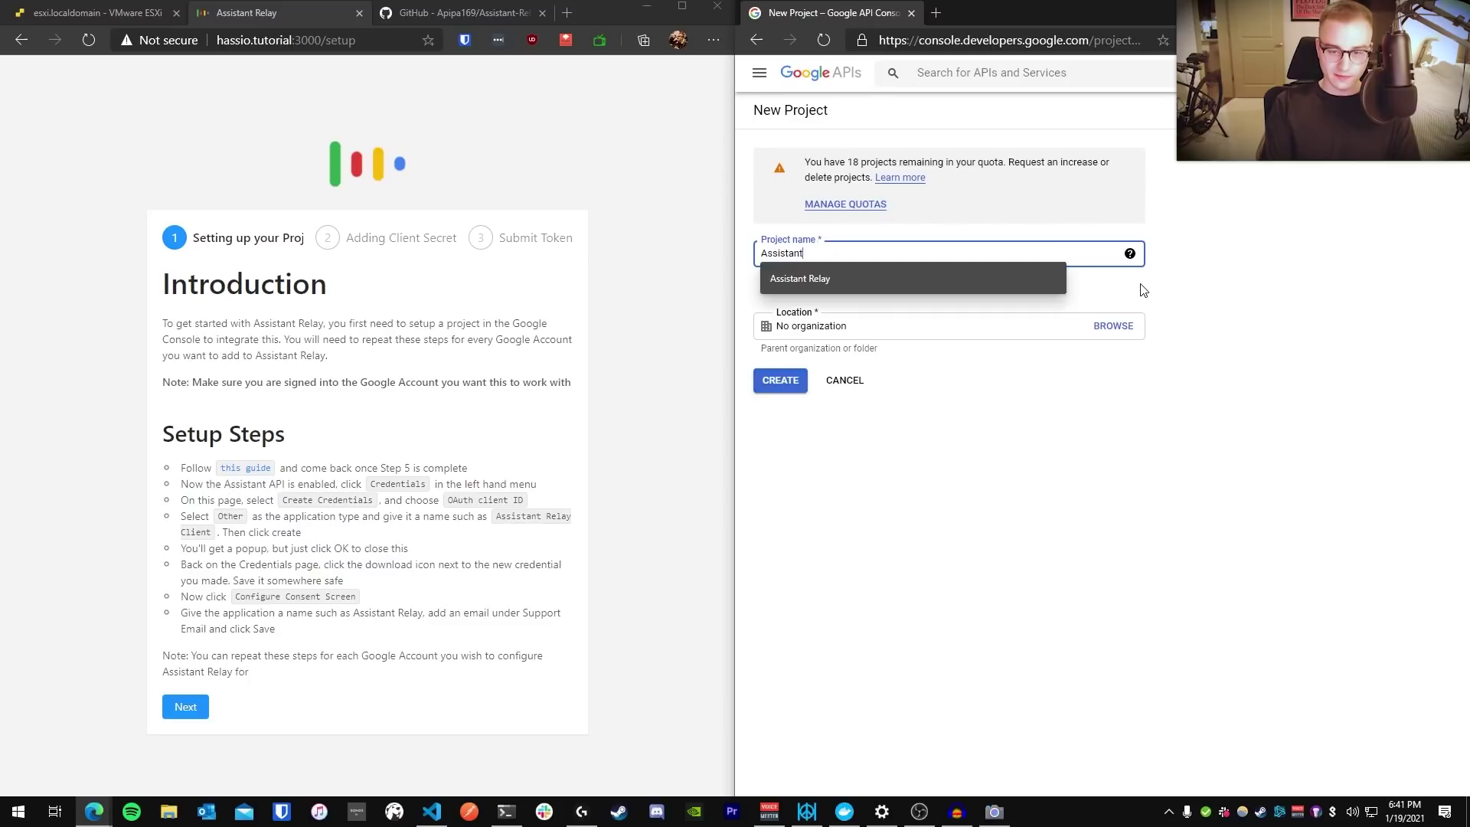
pyautogui.write(' Relay')
pyautogui.click(964, 460)
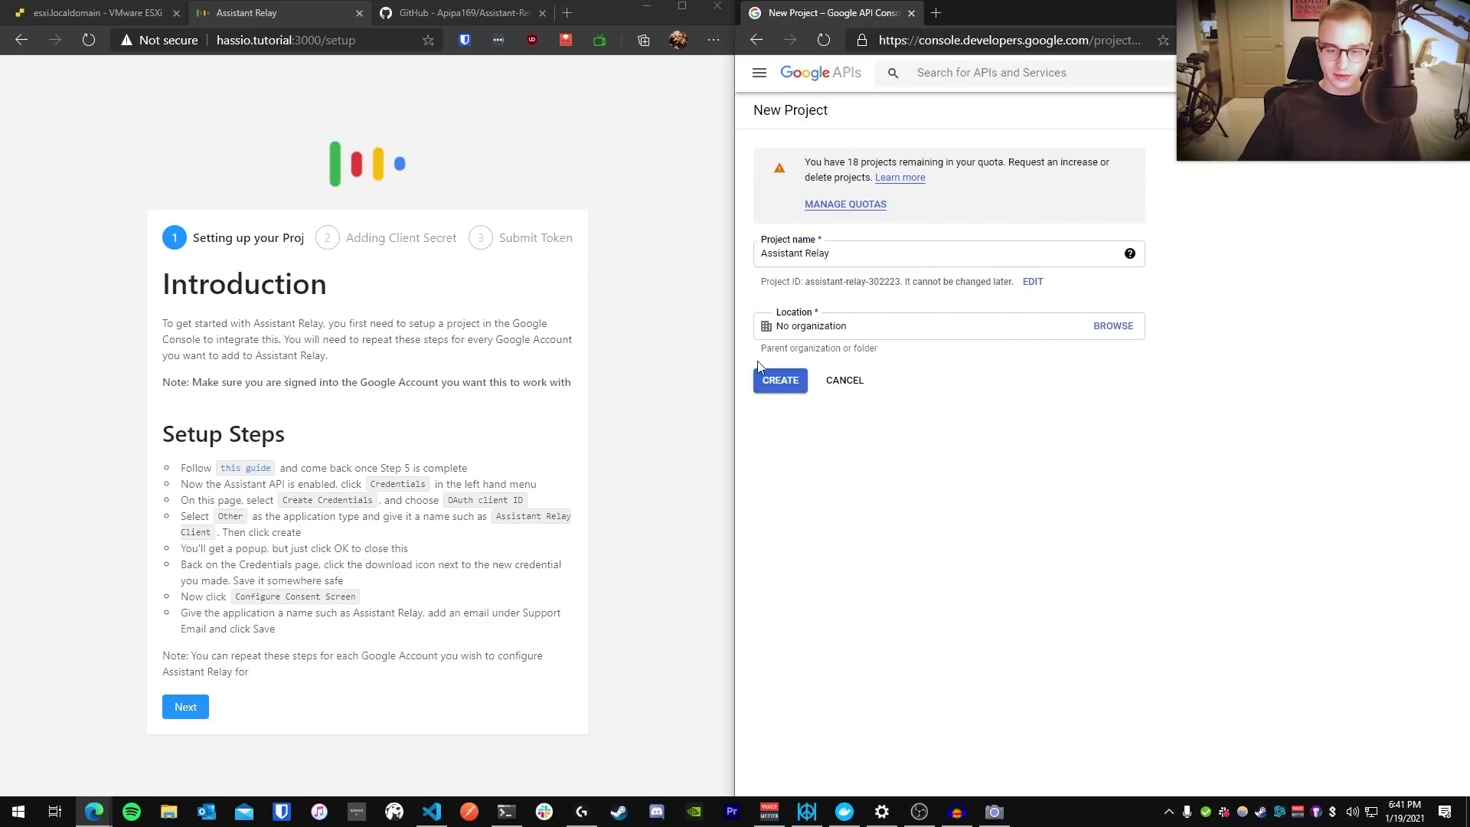
pyautogui.click(780, 381)
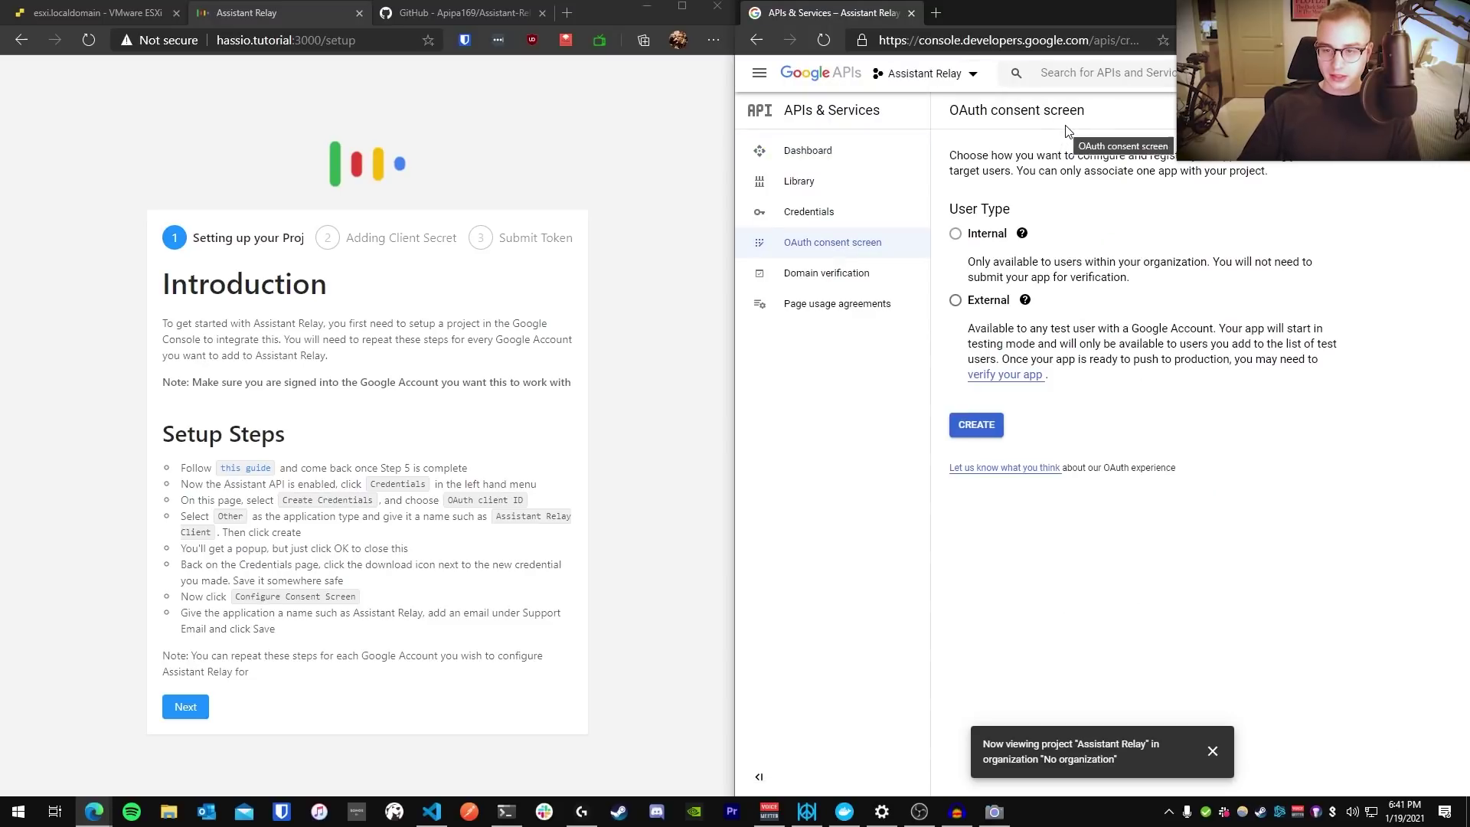
pyautogui.click(974, 76)
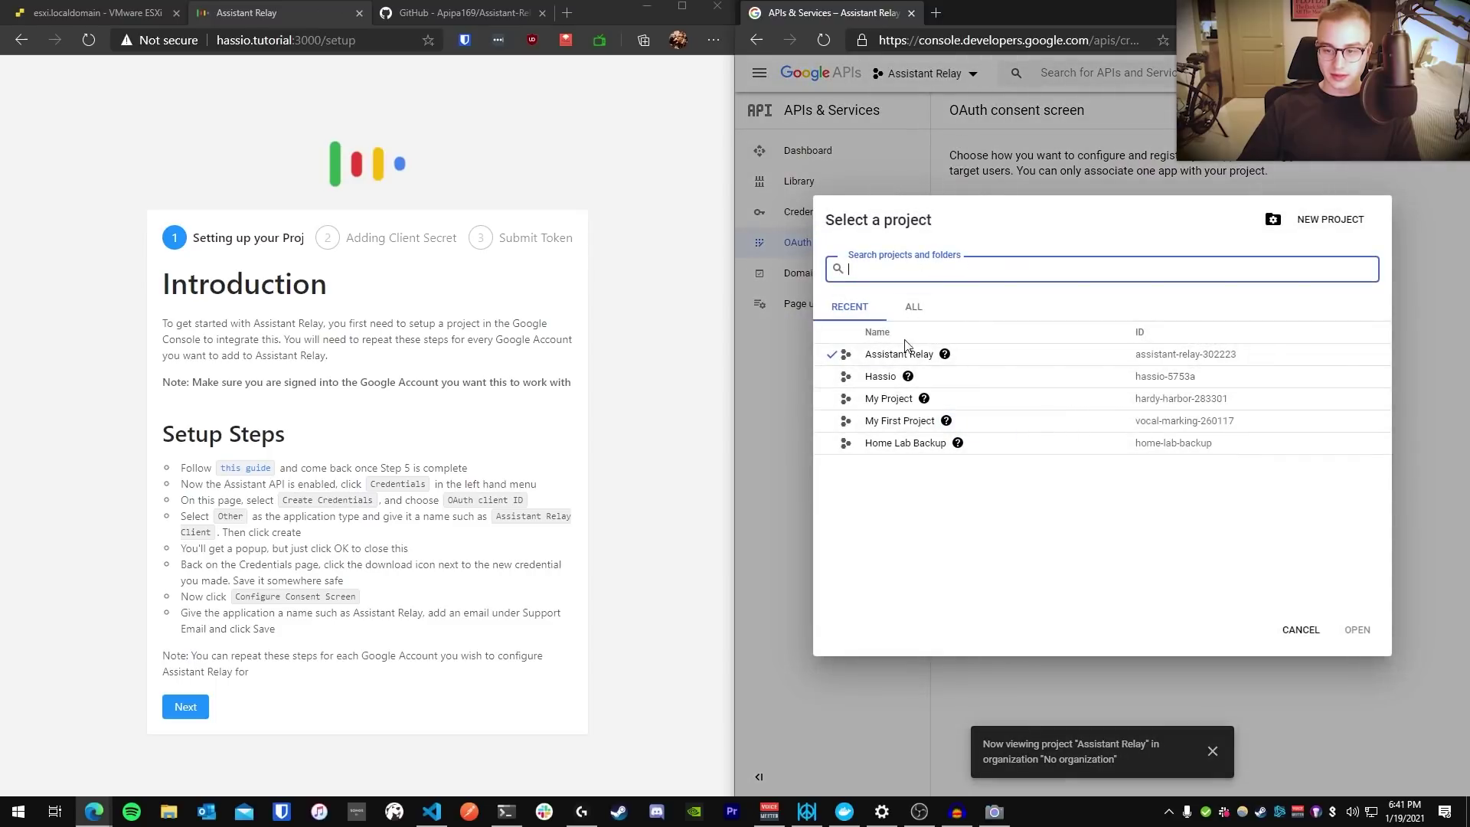
pyautogui.click(1299, 631)
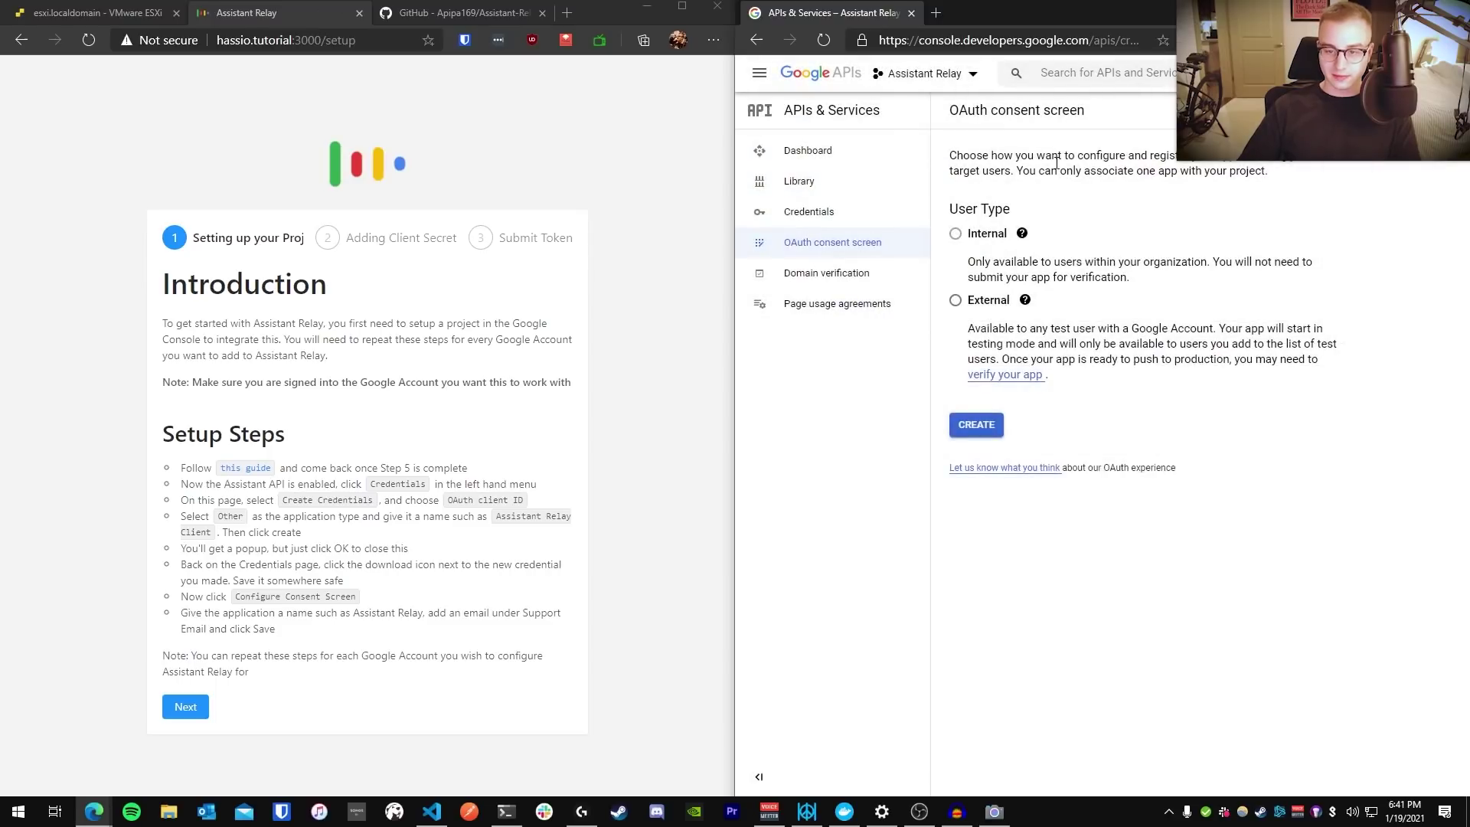
# Choose External user type, name the app 'Assistant Relay', and set the account as support email
pyautogui.click(959, 302)
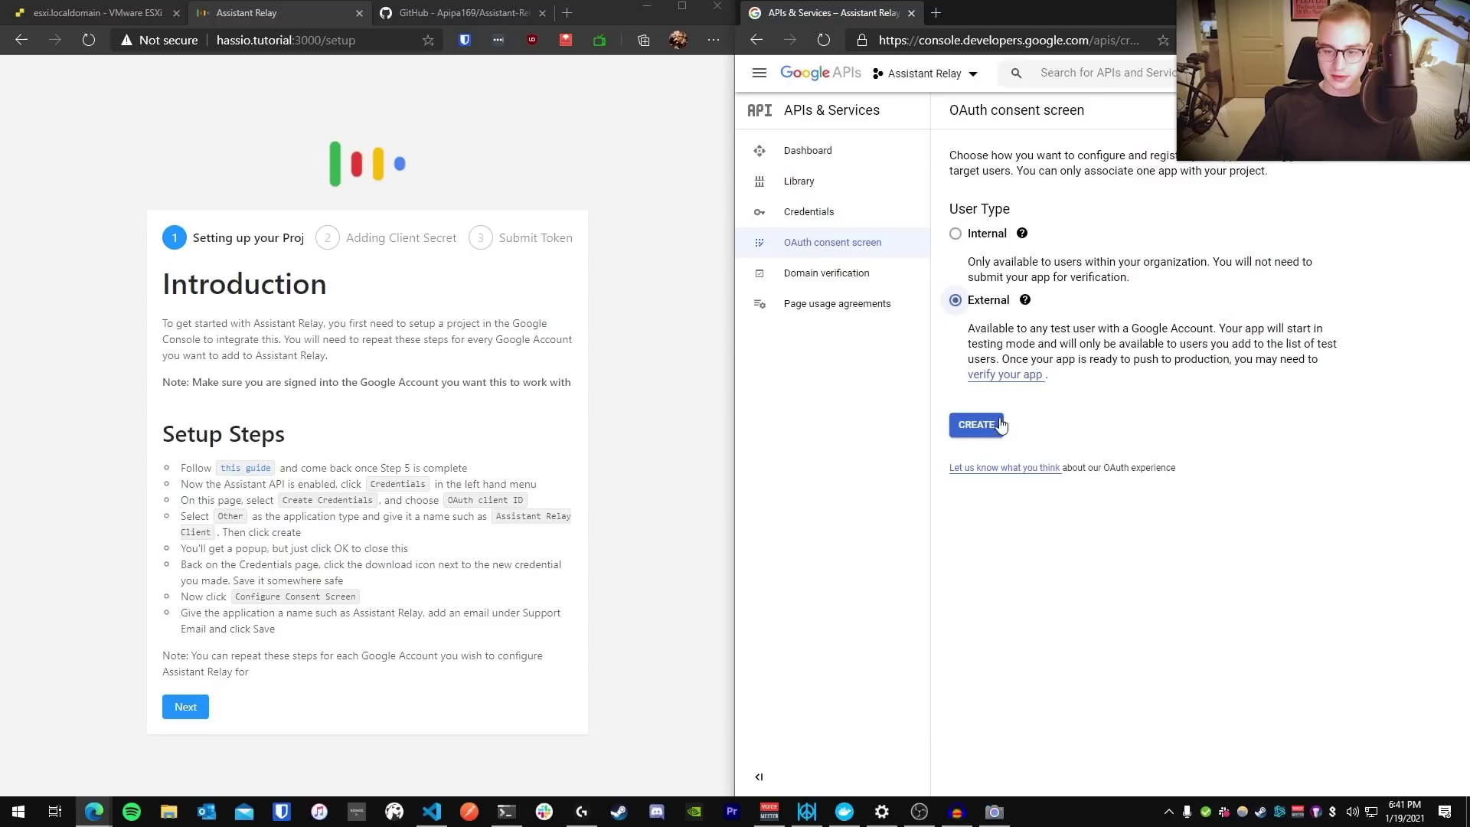
pyautogui.click(988, 425)
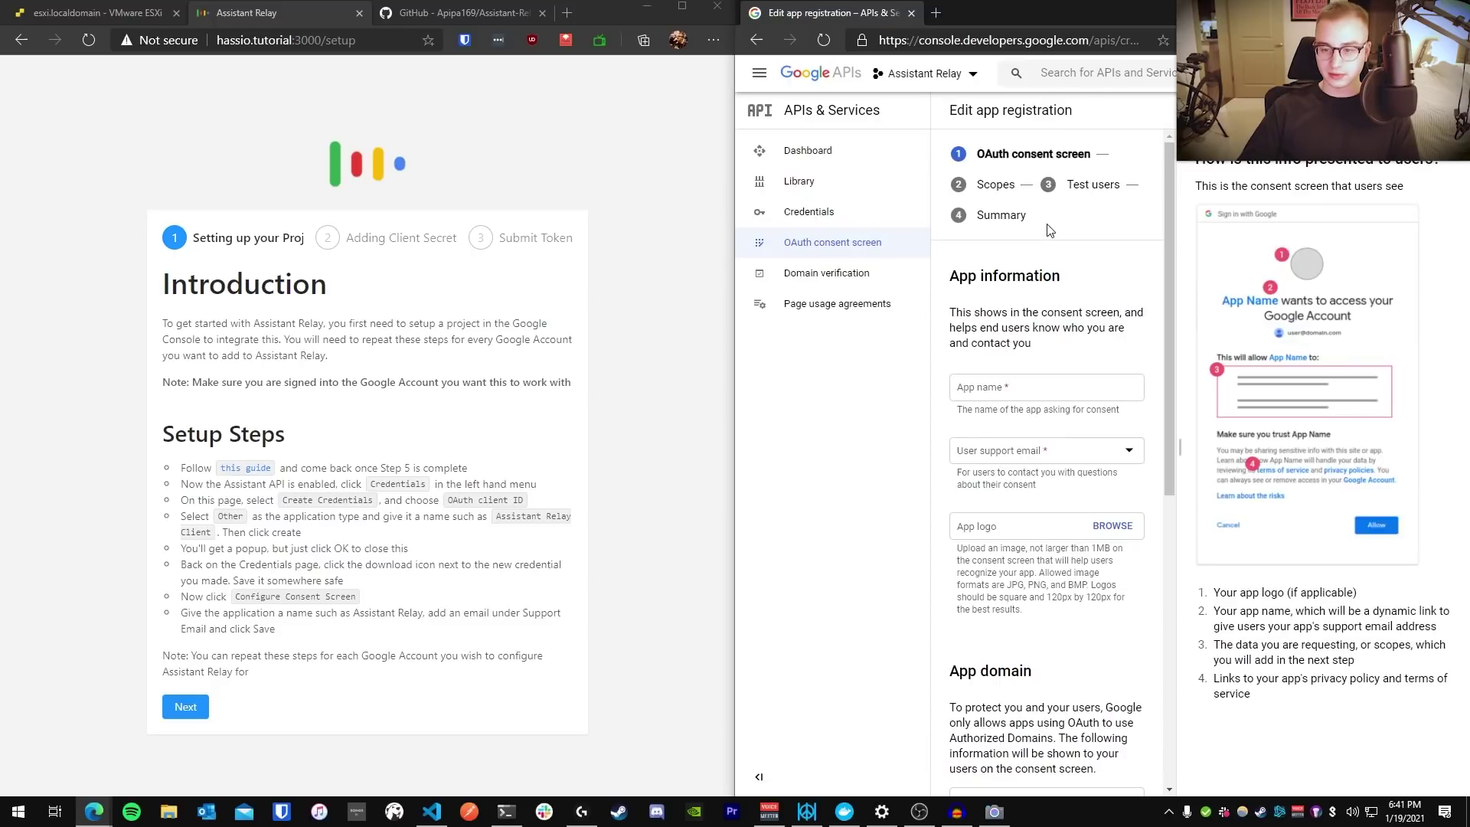
pyautogui.click(1024, 392)
pyautogui.write('Assista')
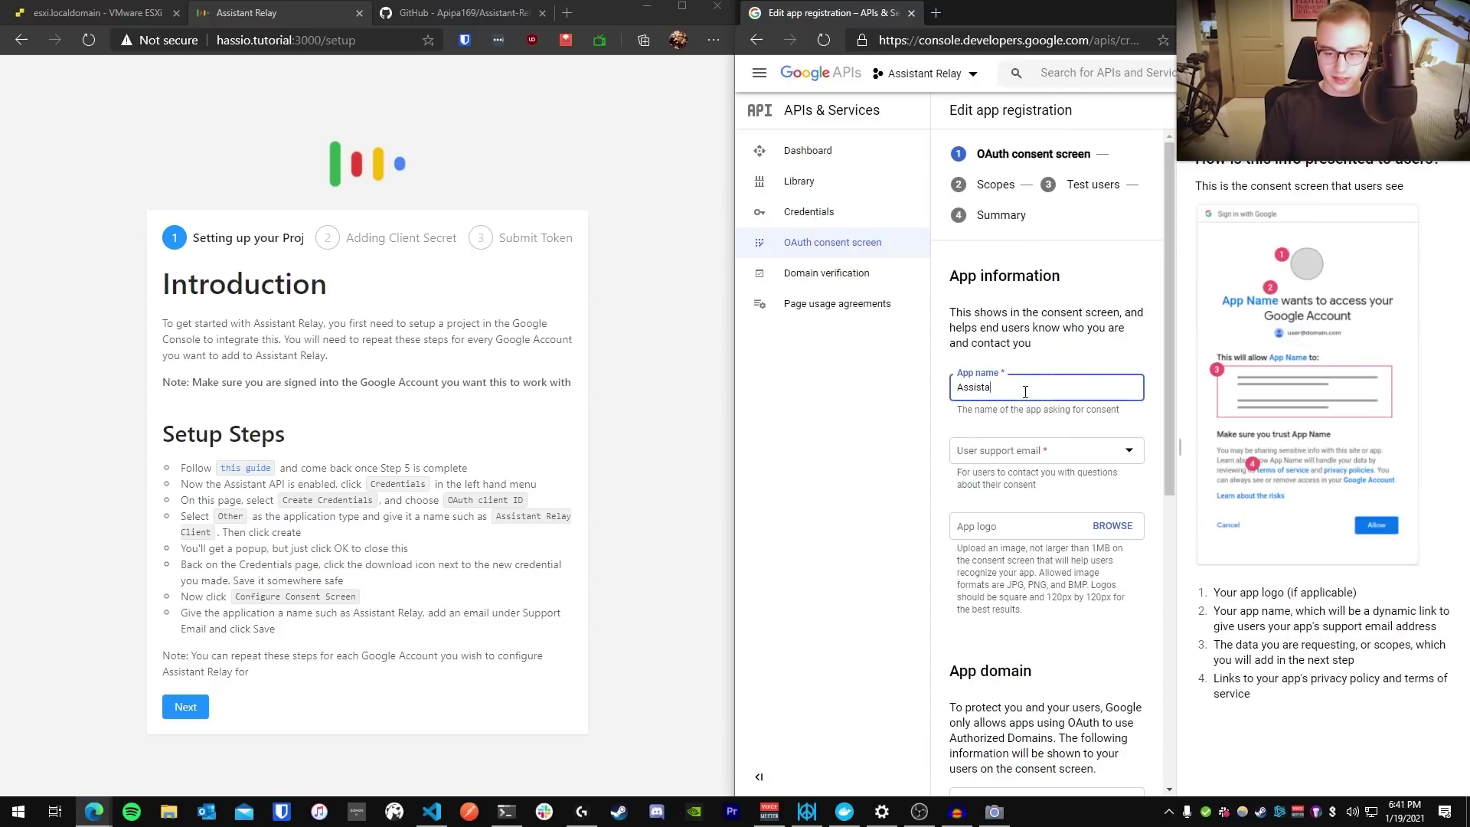
pyautogui.write('nt Relay')
pyautogui.press('Tab')
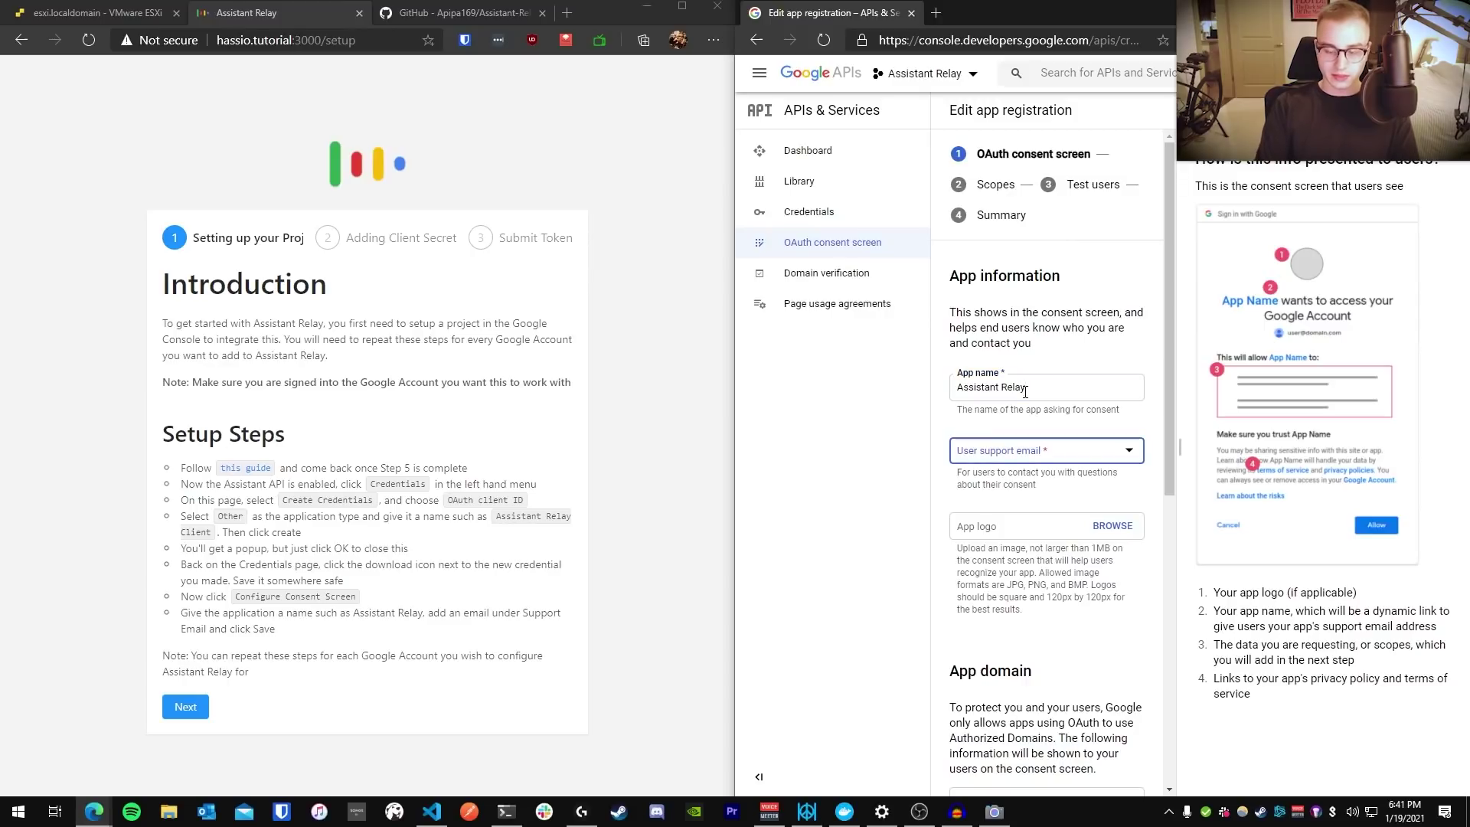
pyautogui.press('Return')
pyautogui.press('Return')
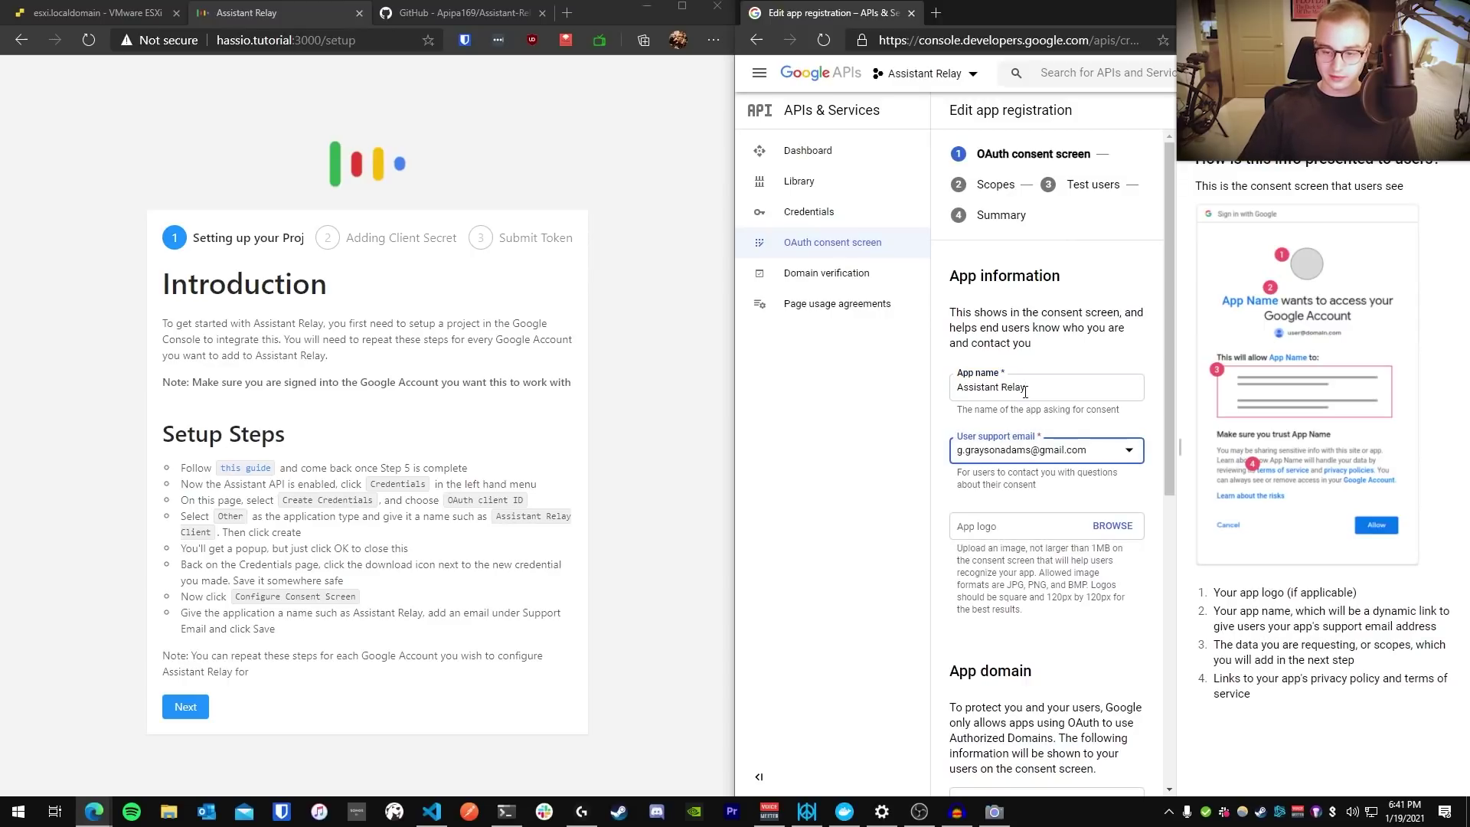
# Add the developer contact e-mail, save the app information, and continue past Scopes
pyautogui.scroll(-6, 1026, 389)
pyautogui.scroll(-1, 1026, 387)
pyautogui.click(1030, 680)
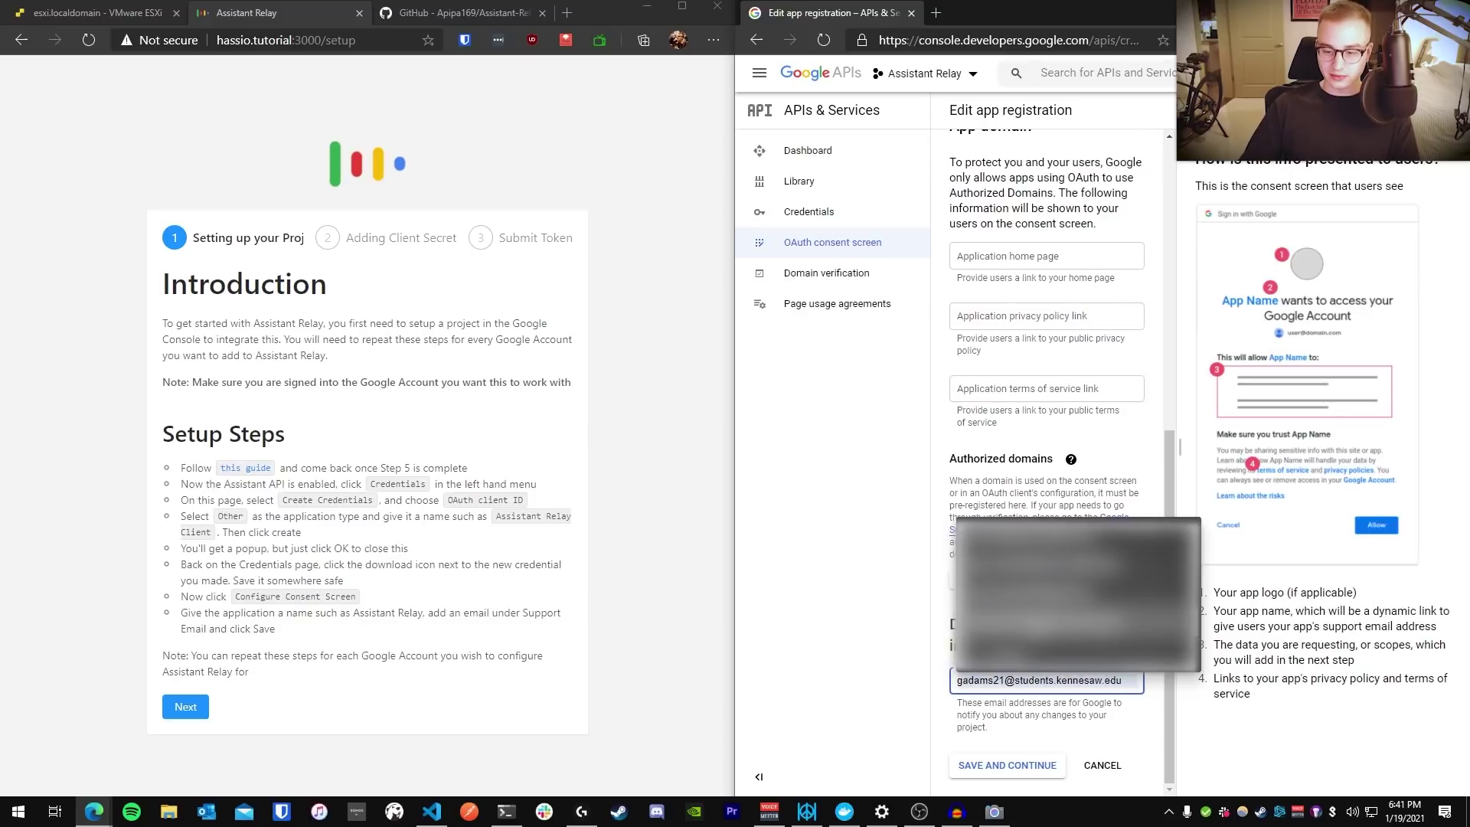
pyautogui.click(1071, 650)
pyautogui.click(1009, 767)
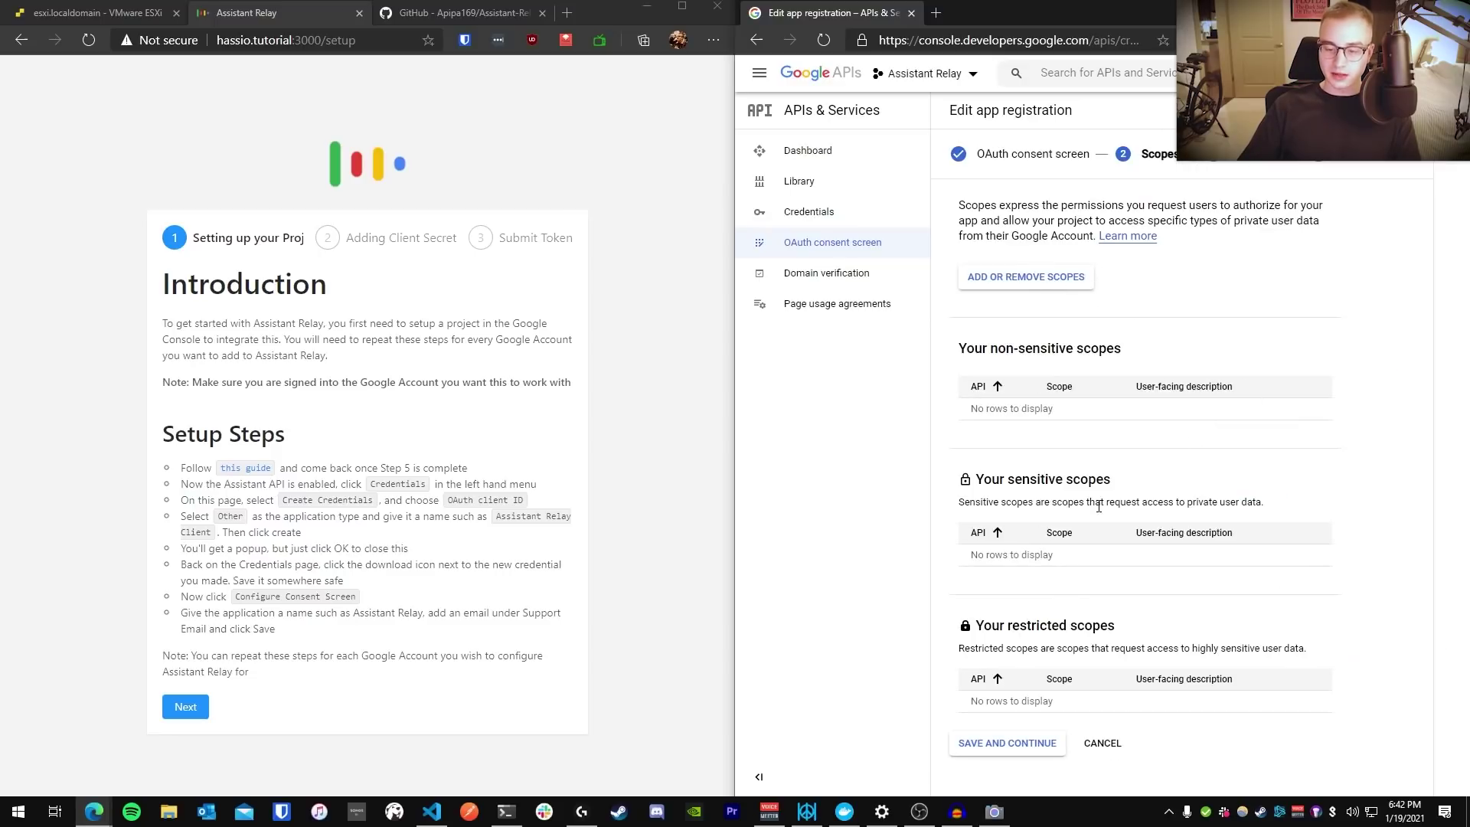
pyautogui.click(1017, 744)
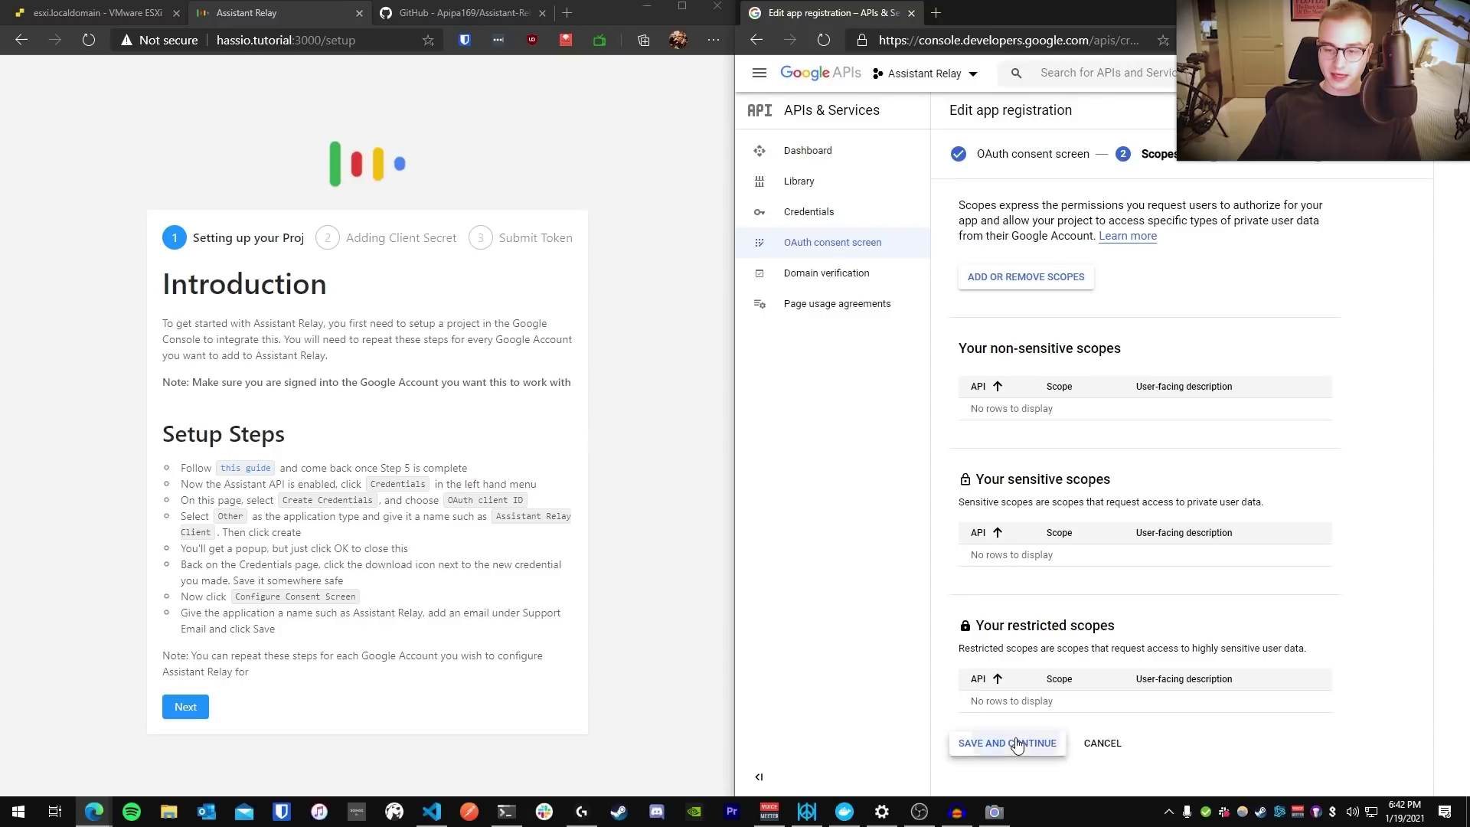
# Add your Google account's e-mail address as a test user and save
pyautogui.click(1001, 311)
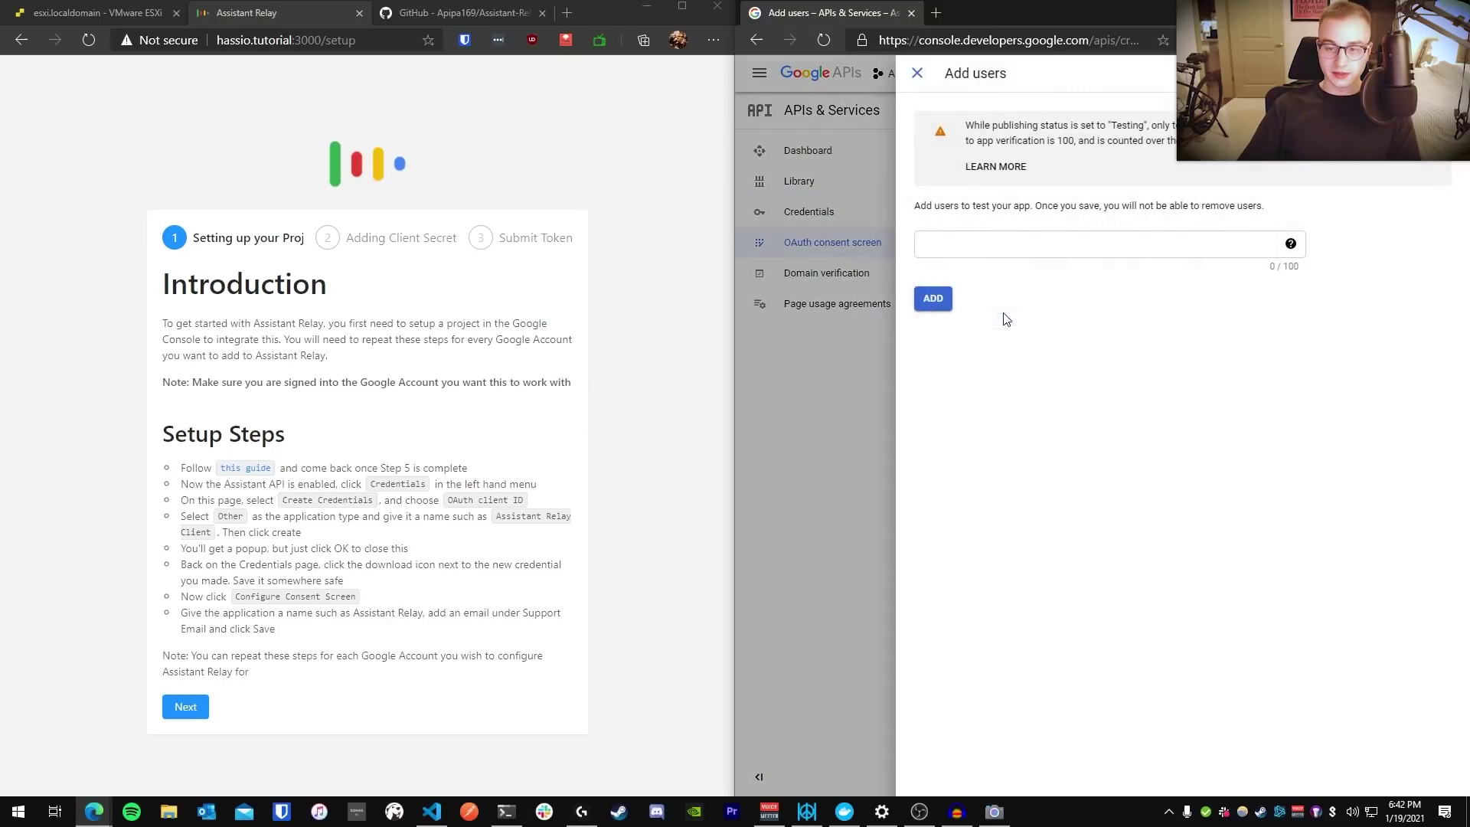
pyautogui.click(976, 236)
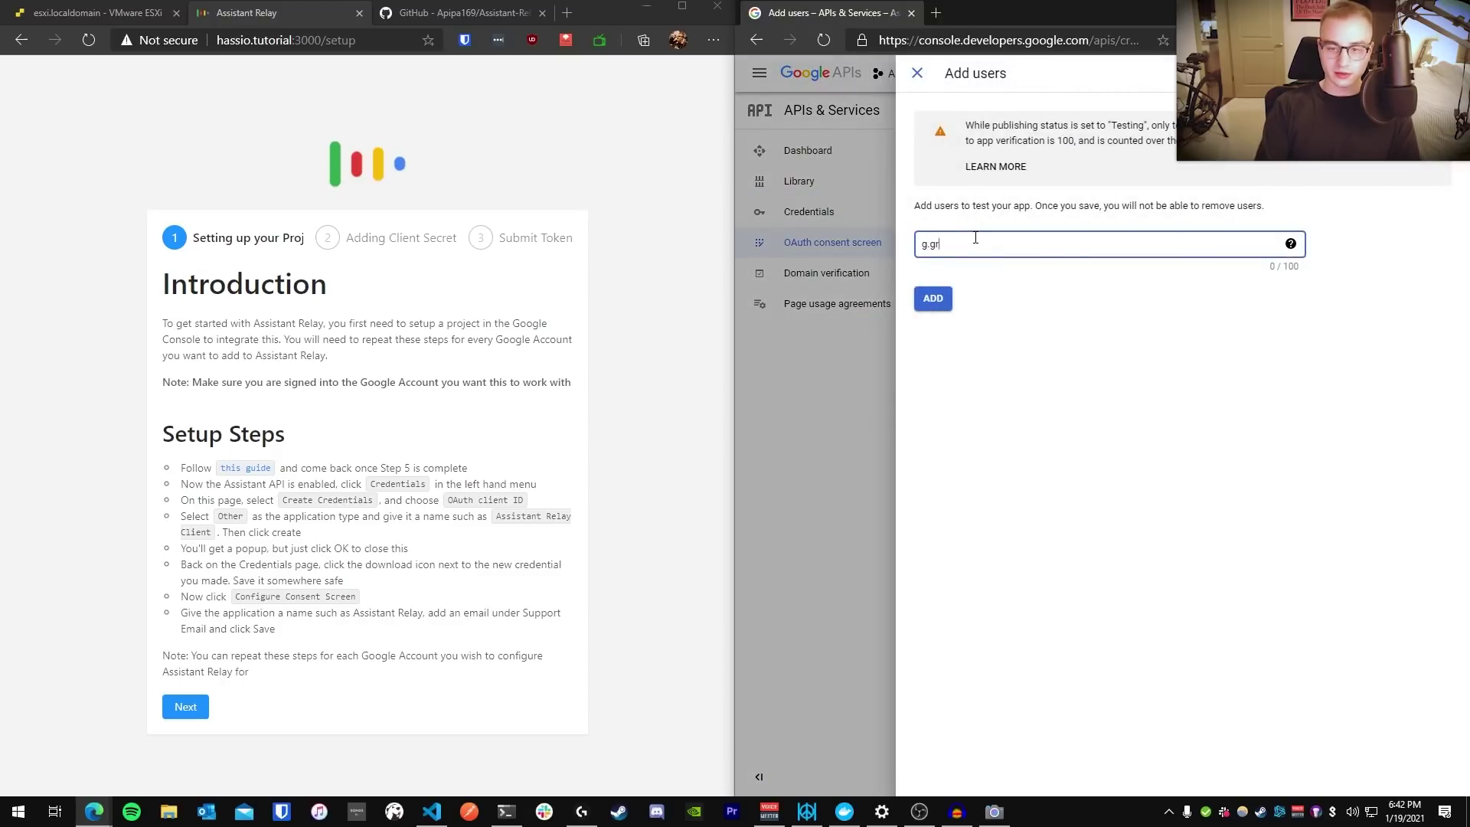
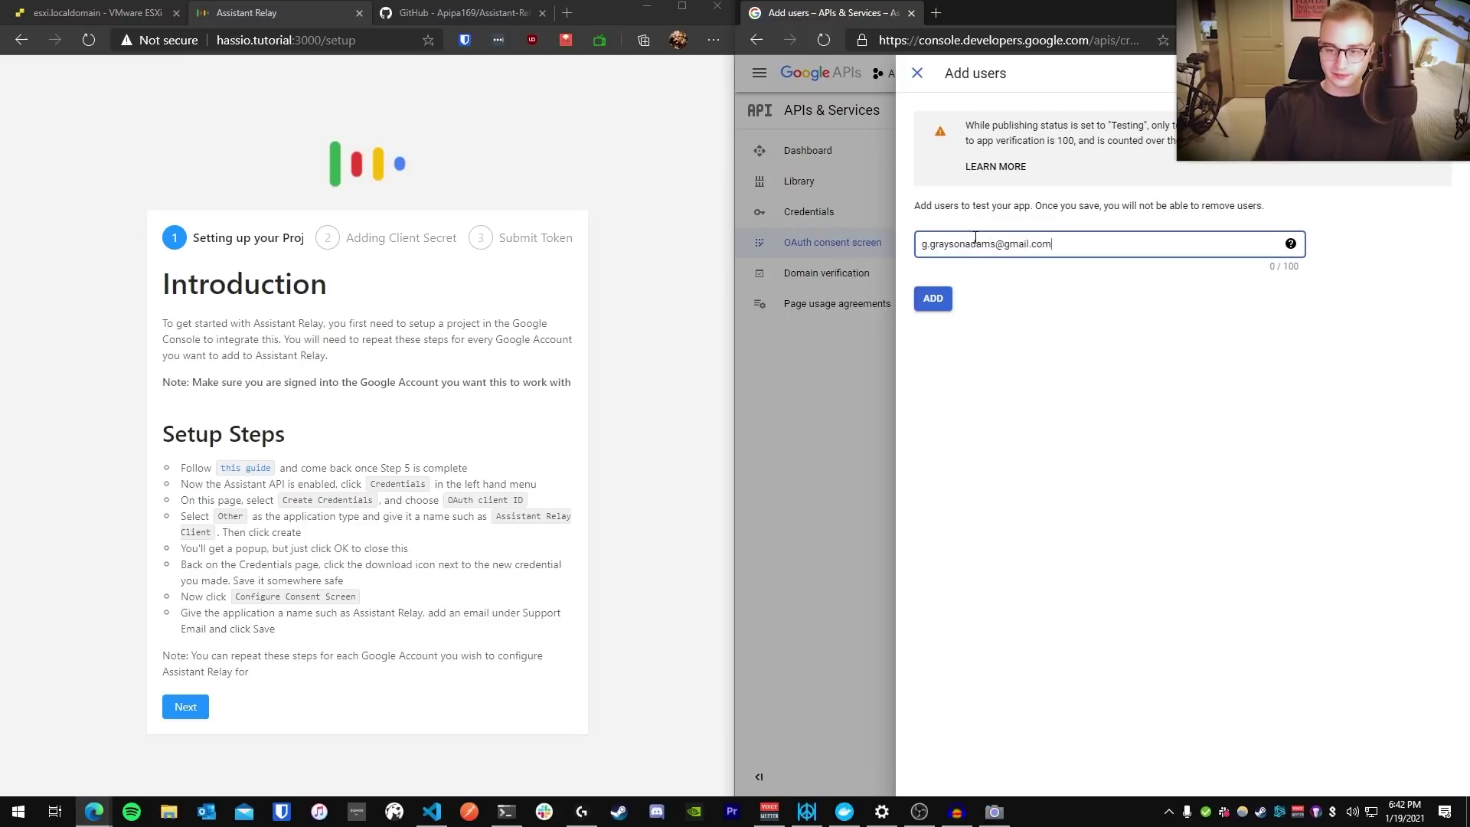
pyautogui.click(931, 306)
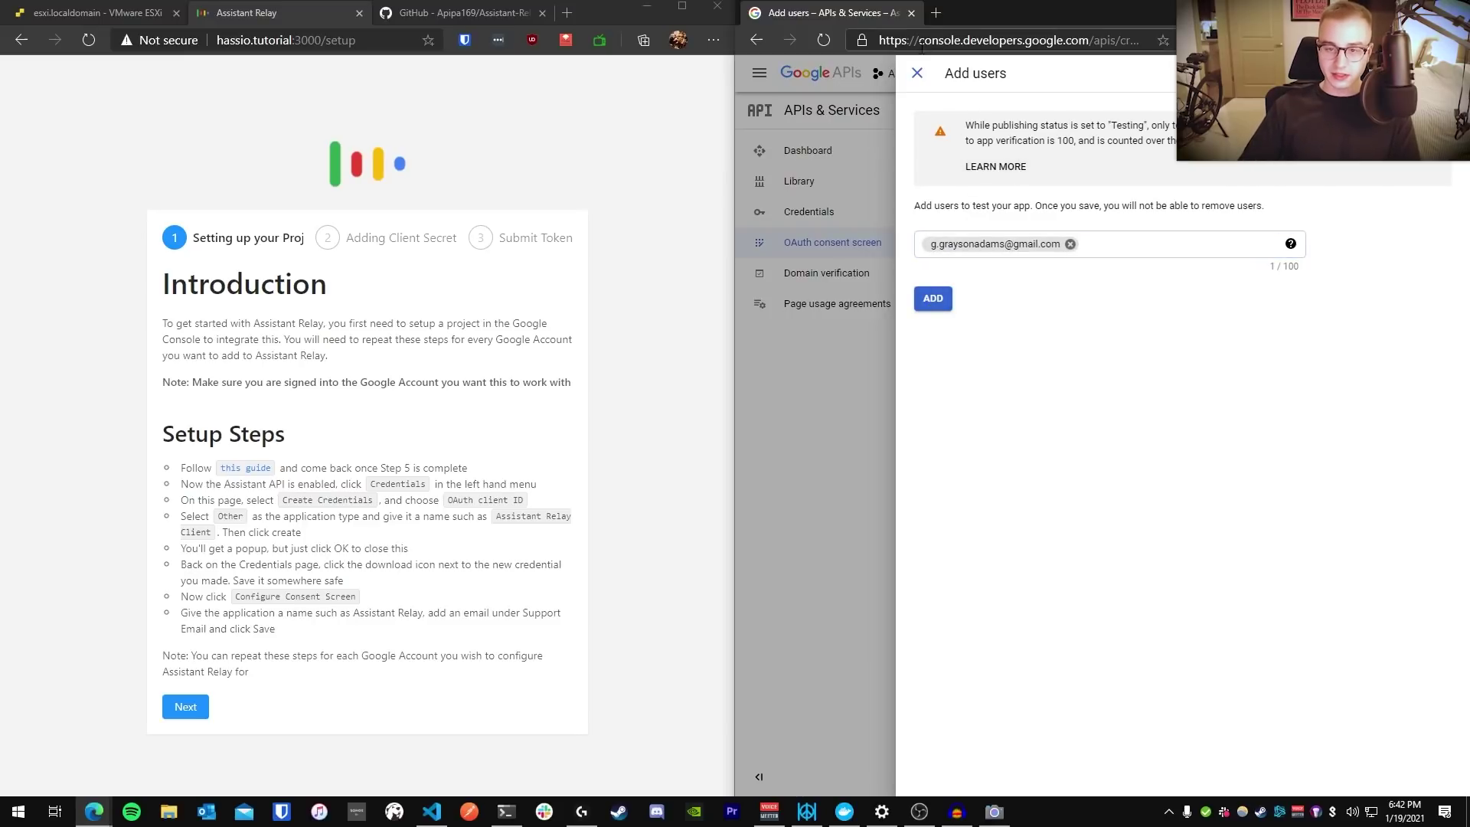
pyautogui.click(934, 298)
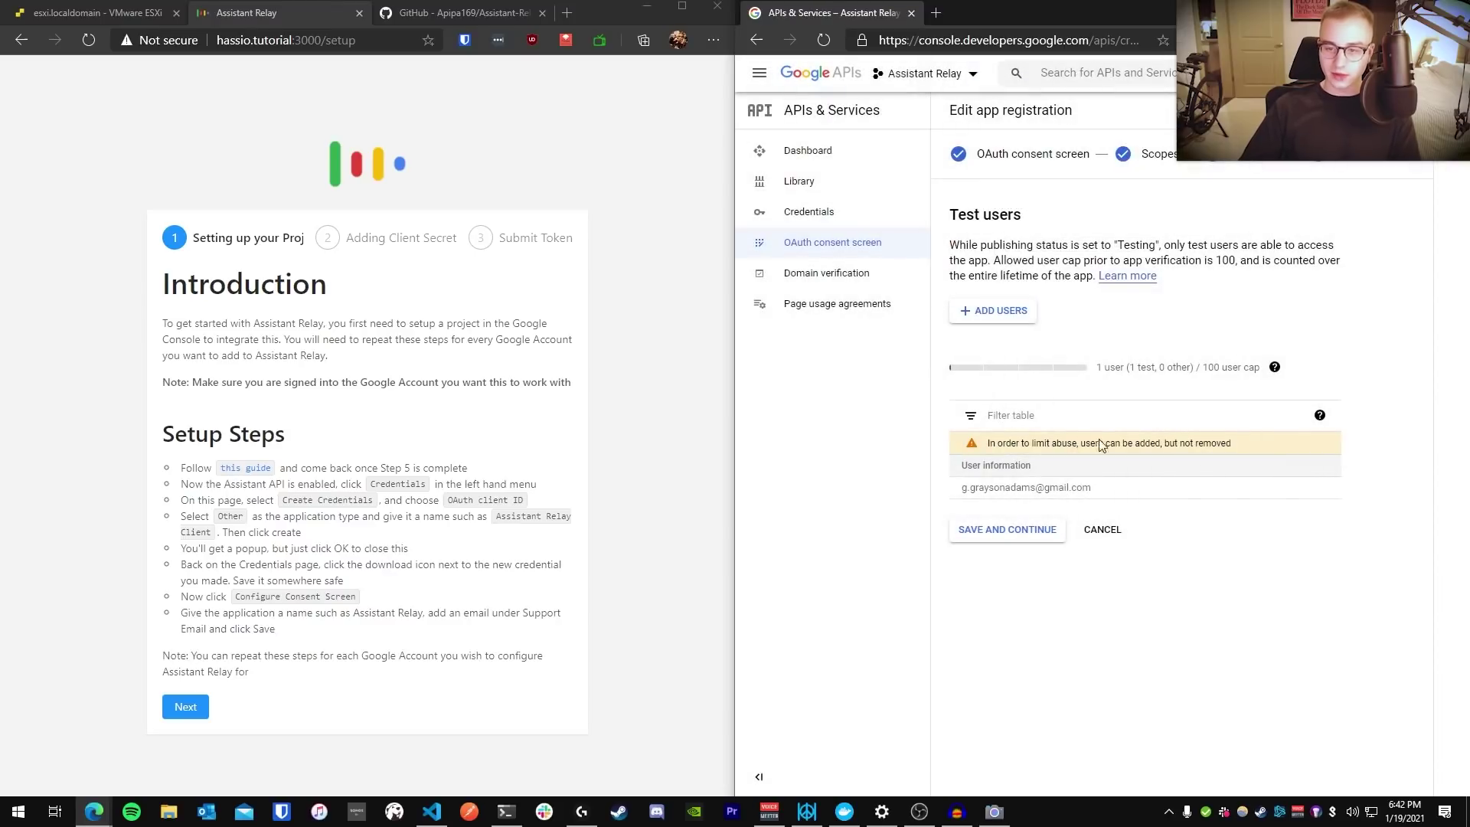
pyautogui.moveTo(1093, 488); pyautogui.dragTo(962, 419)
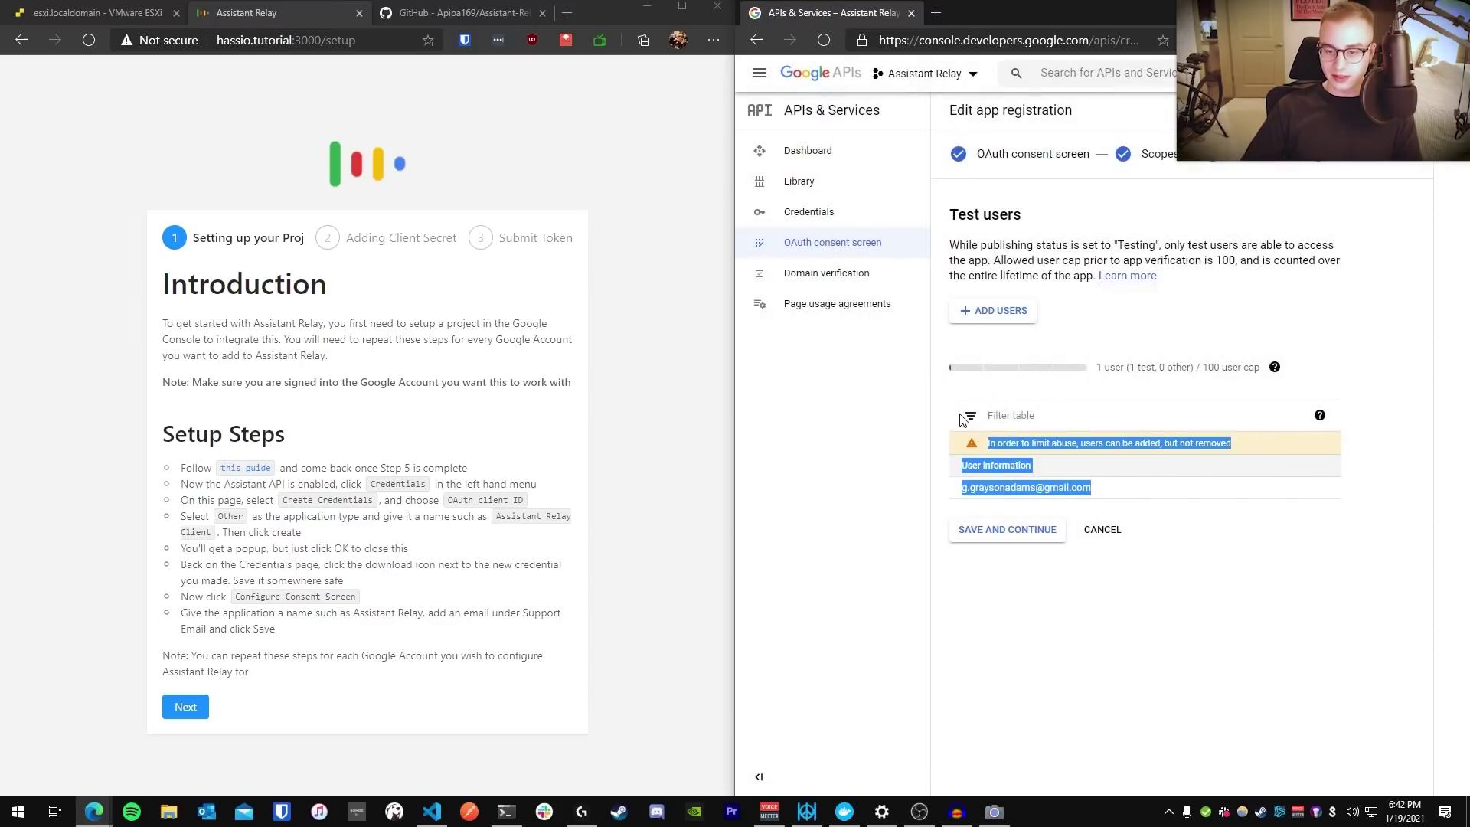
pyautogui.click(1085, 487)
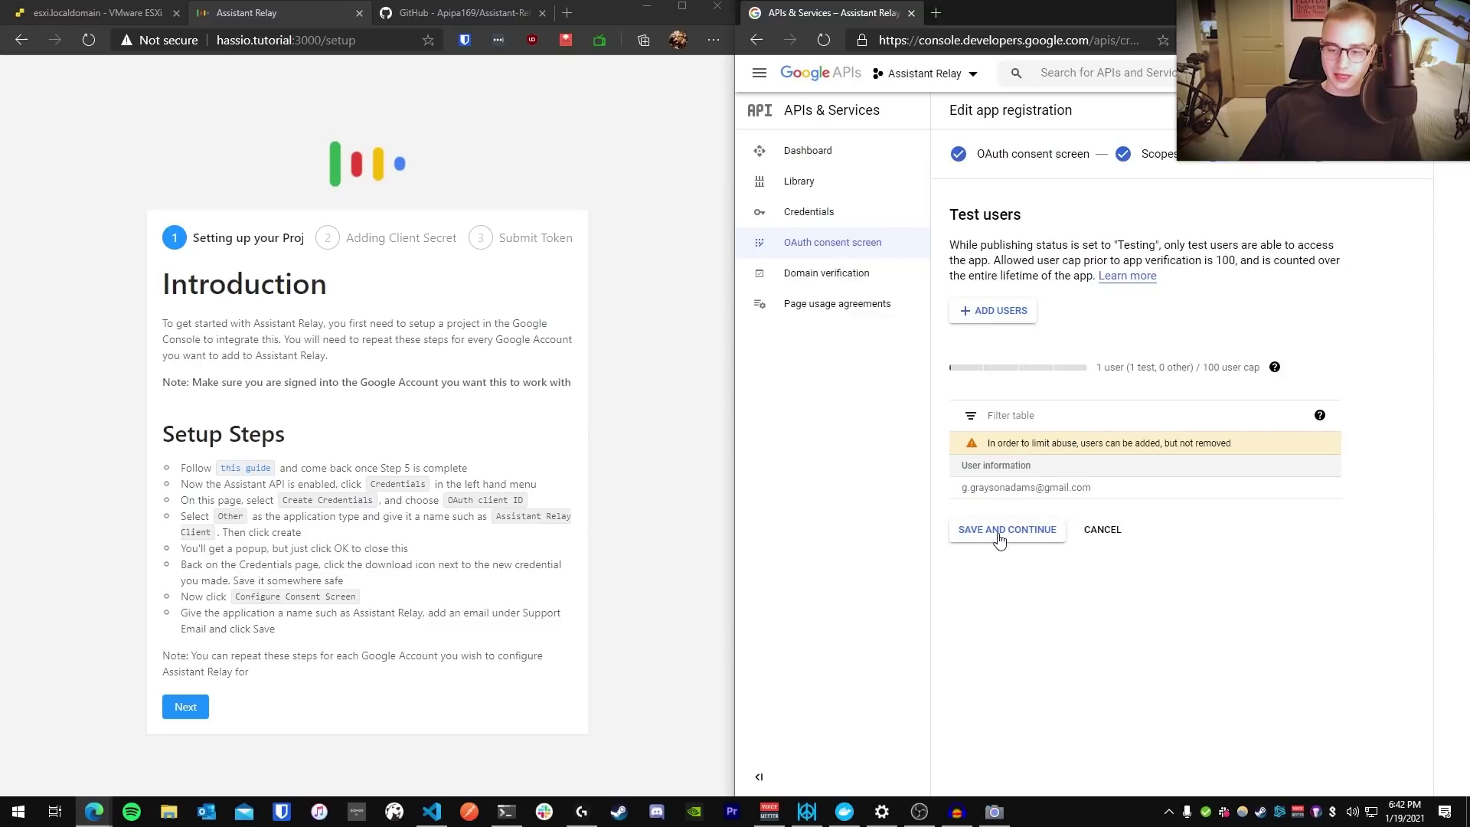
pyautogui.click(999, 535)
# Return to the consent screen overview and review it: Testing, External, 1 test user
pyautogui.scroll(-4, 1051, 465)
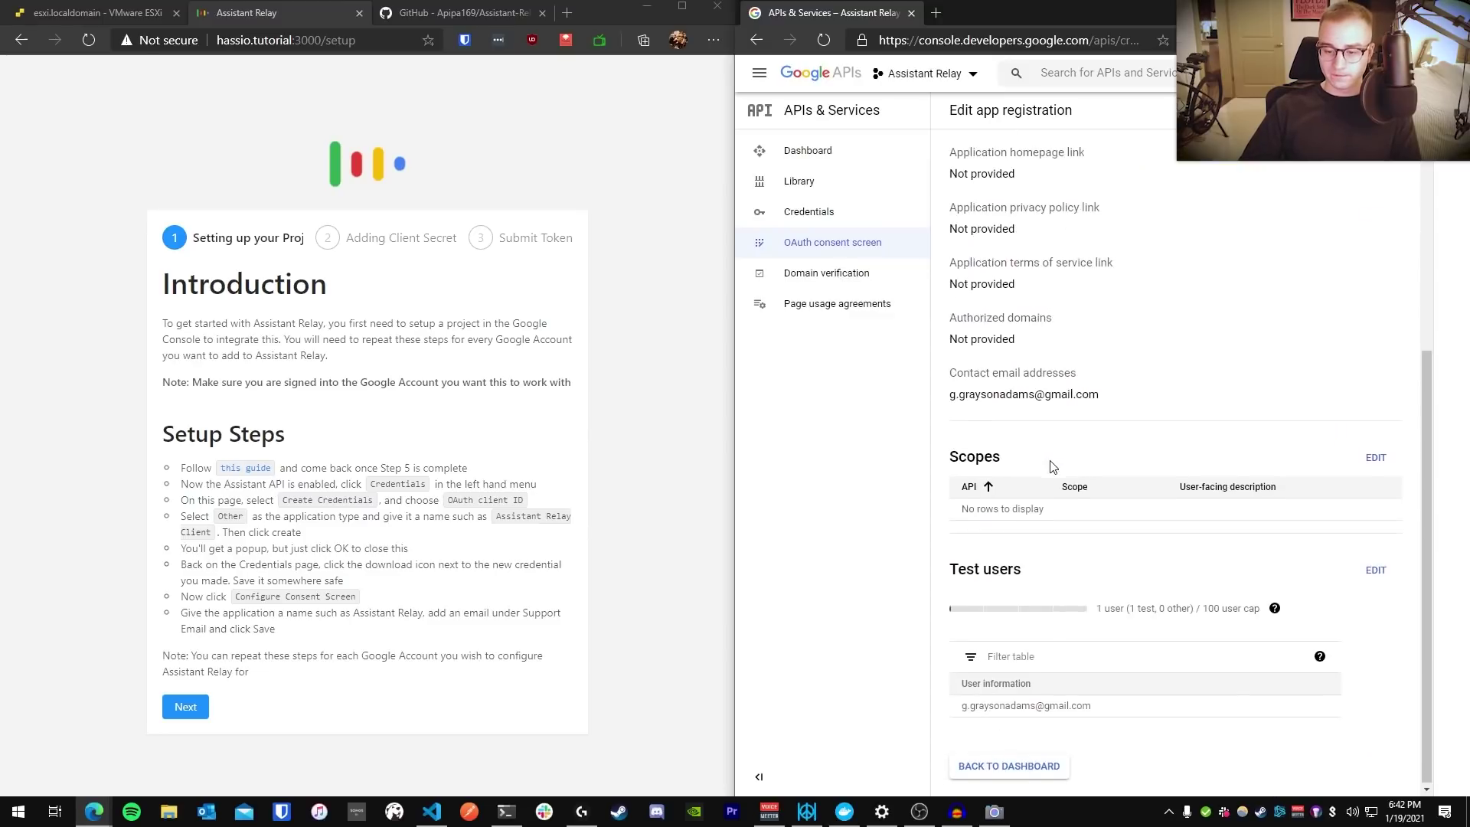
pyautogui.click(1026, 766)
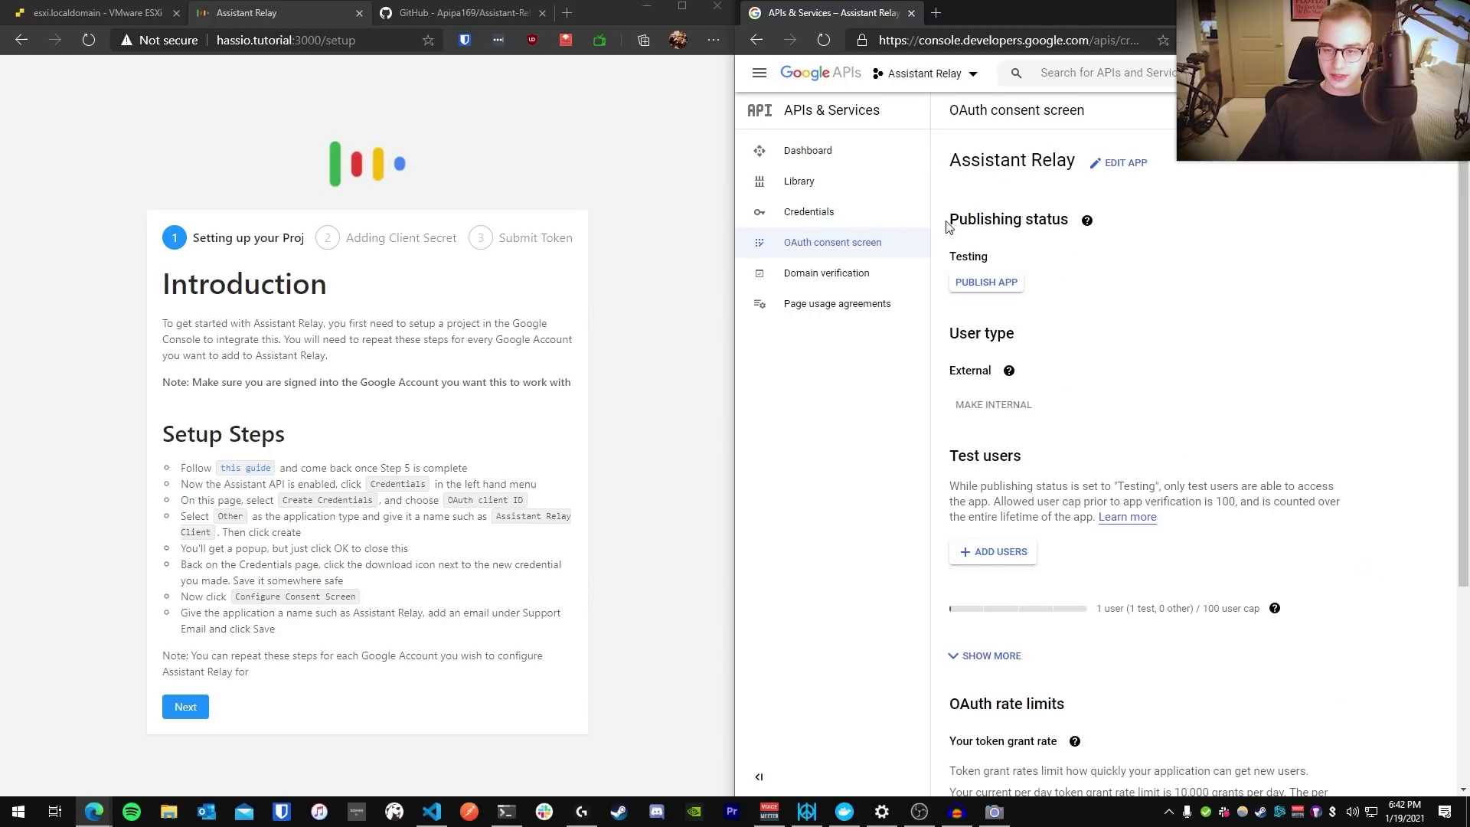
pyautogui.moveTo(947, 222); pyautogui.dragTo(1027, 257)
pyautogui.click(1044, 260)
pyautogui.scroll(-1, 1053, 326)
pyautogui.scroll(-1, 1054, 326)
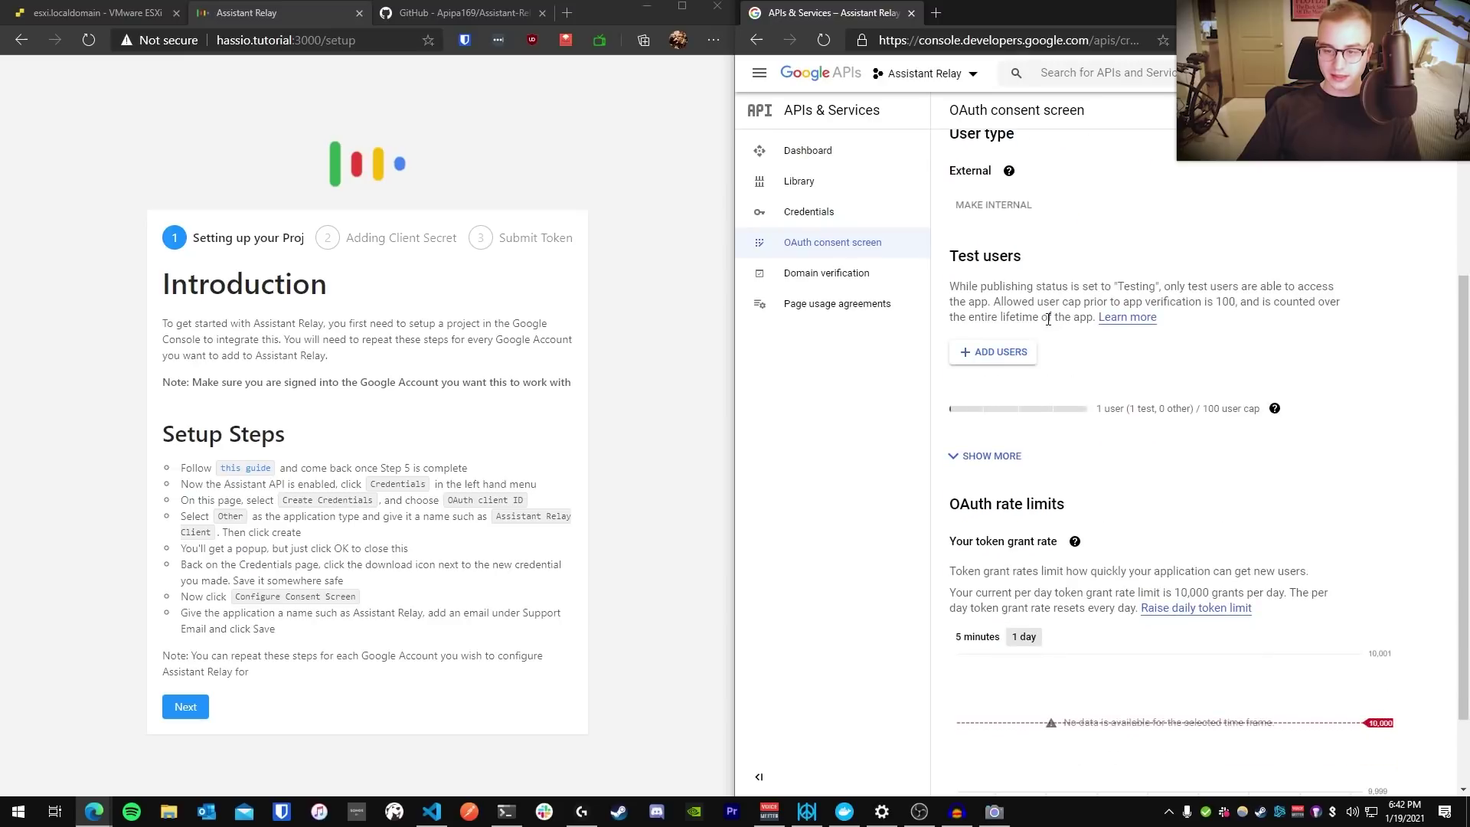
pyautogui.scroll(1, 1047, 320)
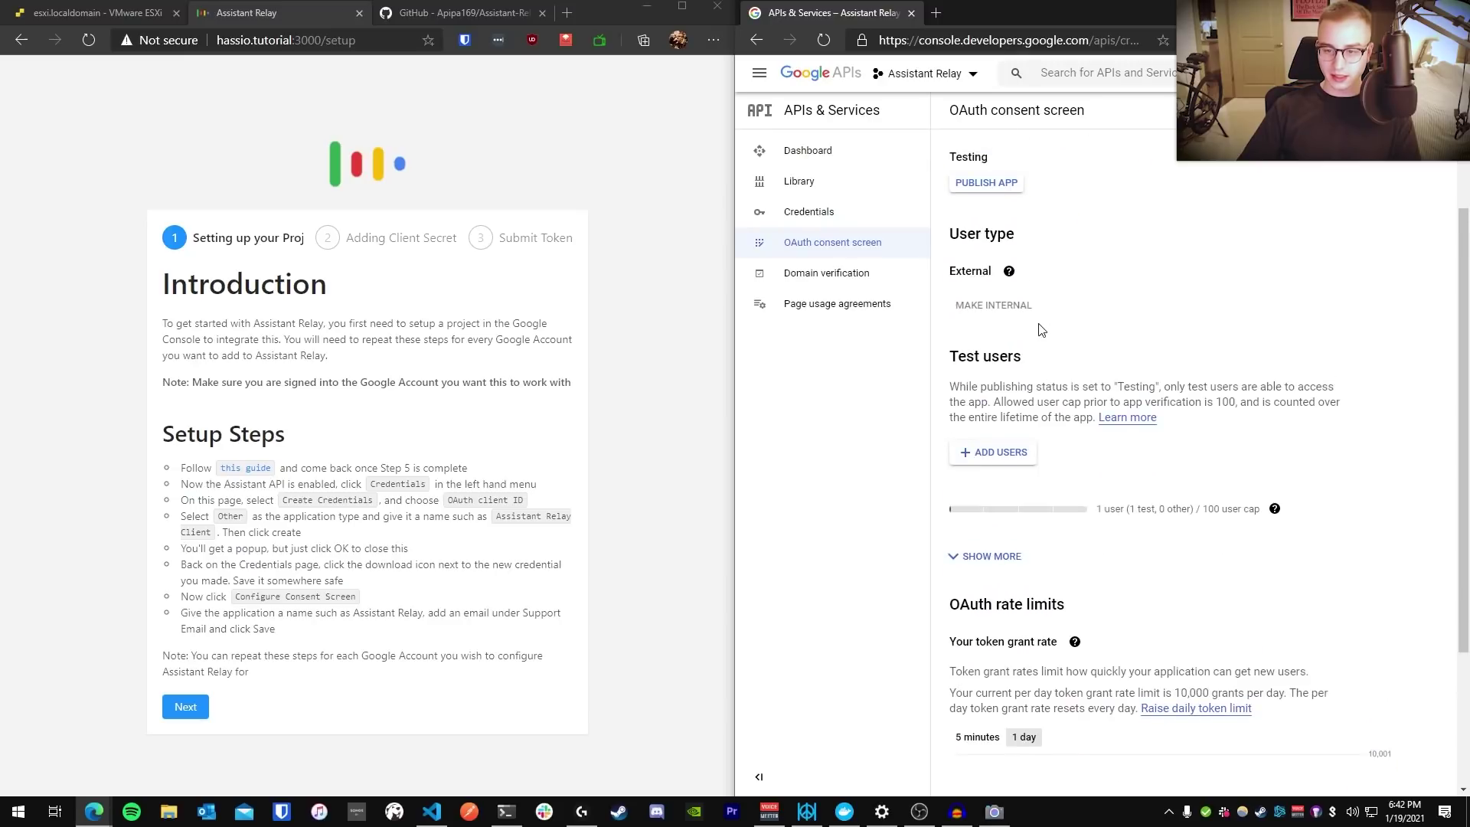
pyautogui.moveTo(1096, 509); pyautogui.dragTo(1113, 508)
pyautogui.click(1112, 528)
pyautogui.scroll(-1, 1087, 552)
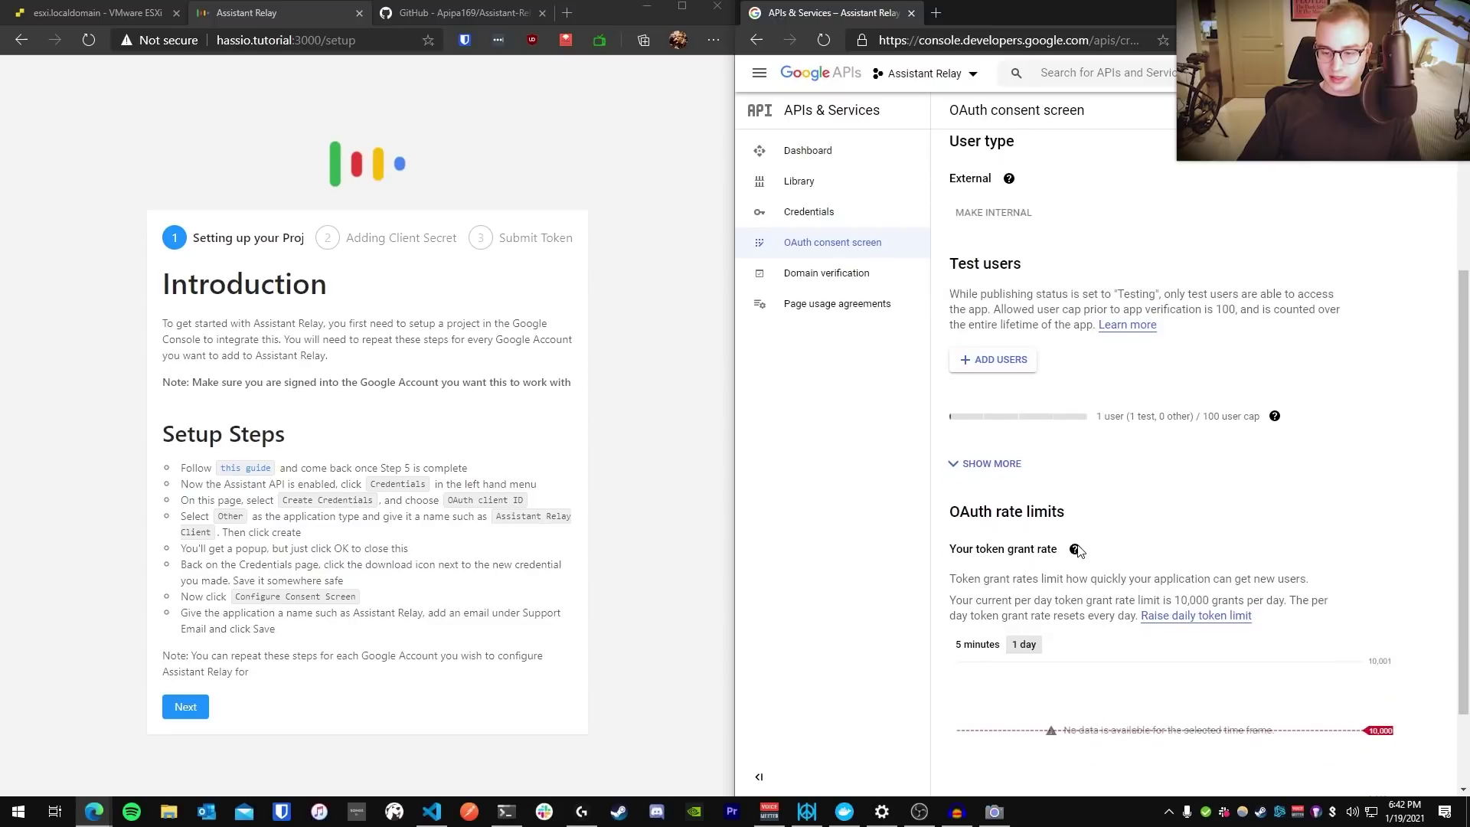
pyautogui.scroll(2, 1057, 475)
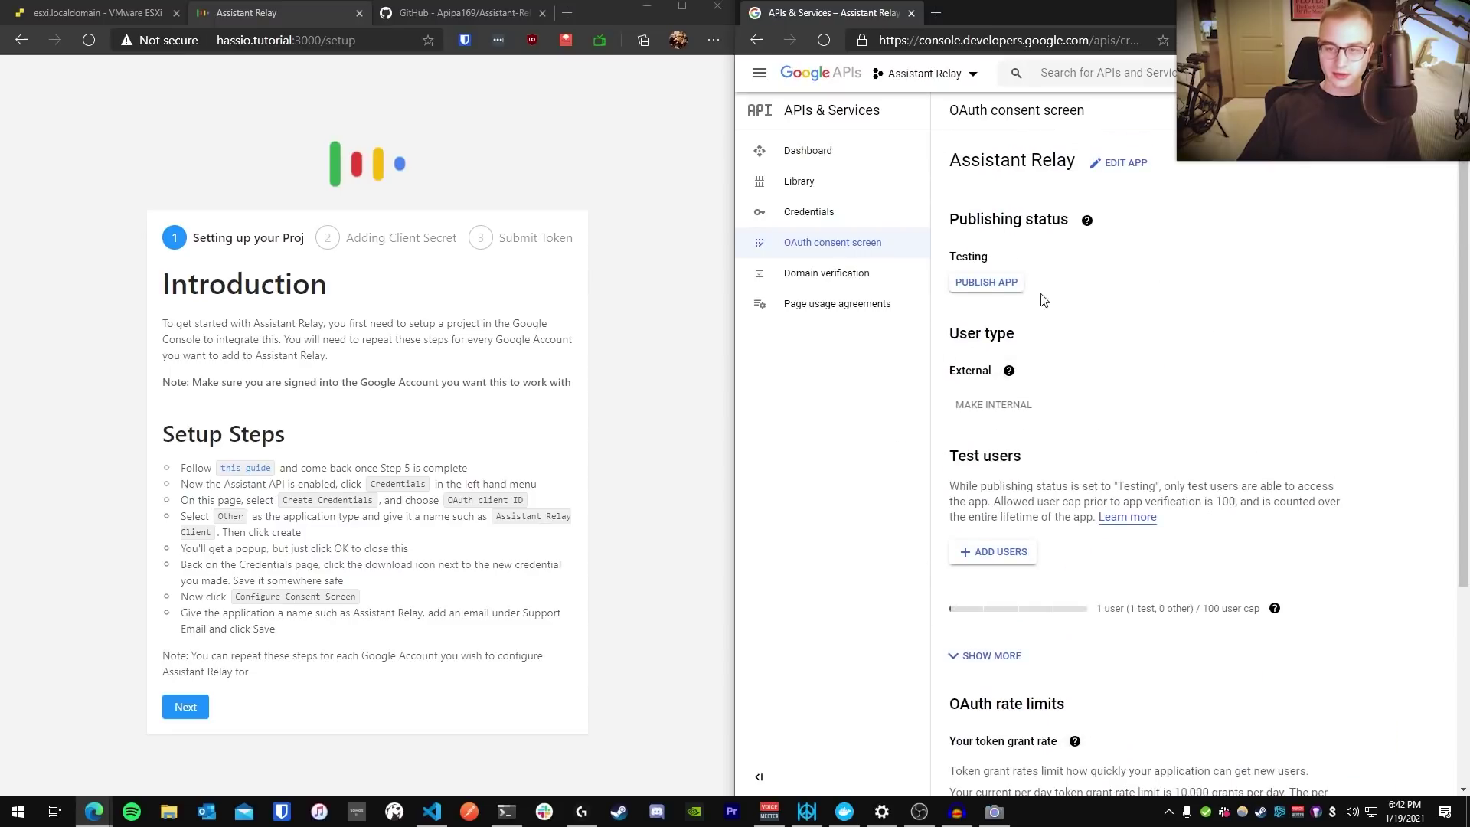
pyautogui.scroll(-4, 1043, 457)
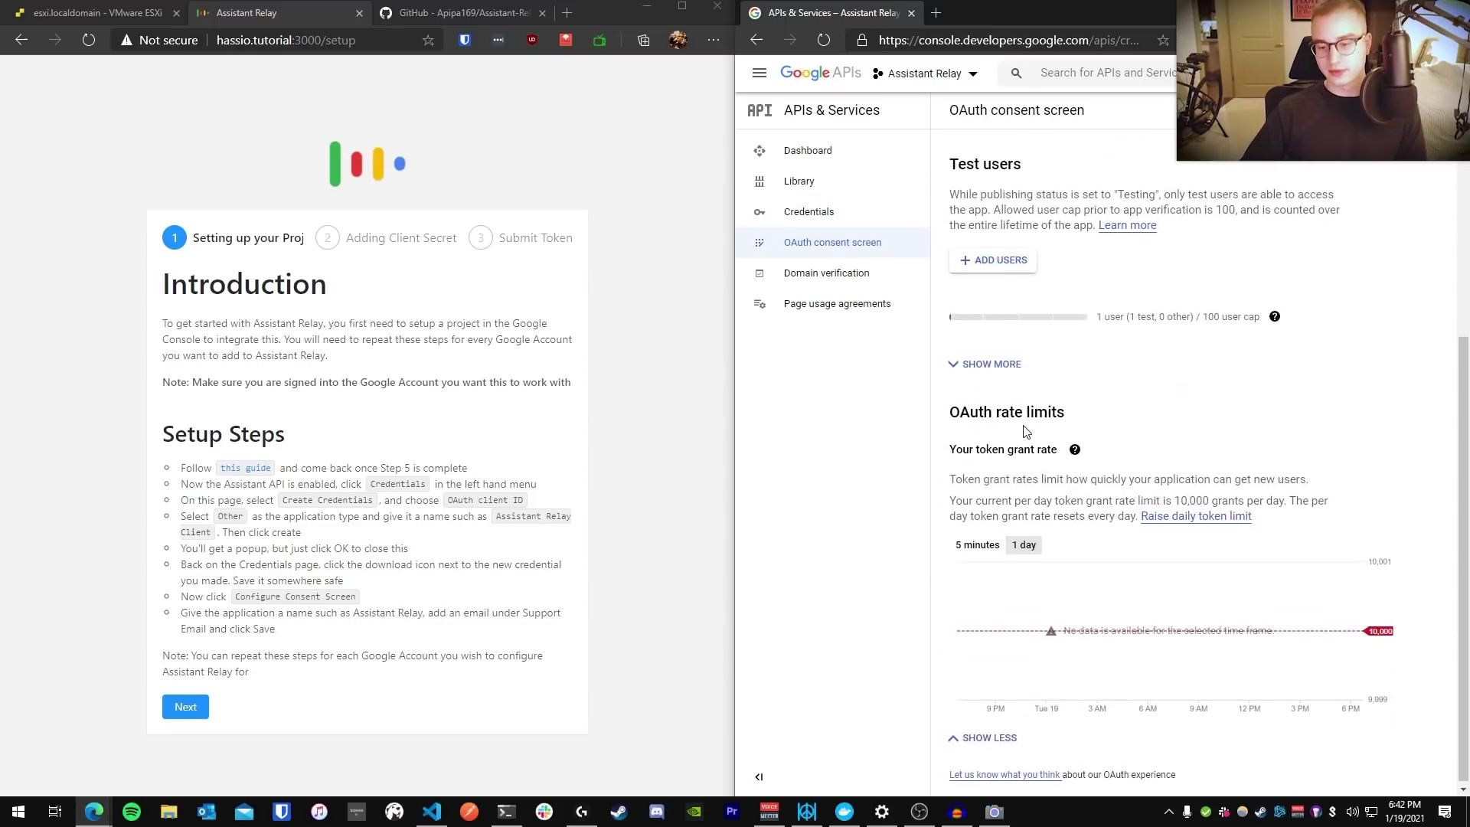
# From Credentials, begin an OAuth client ID with application type TVs and Limited Input devices
pyautogui.click(831, 215)
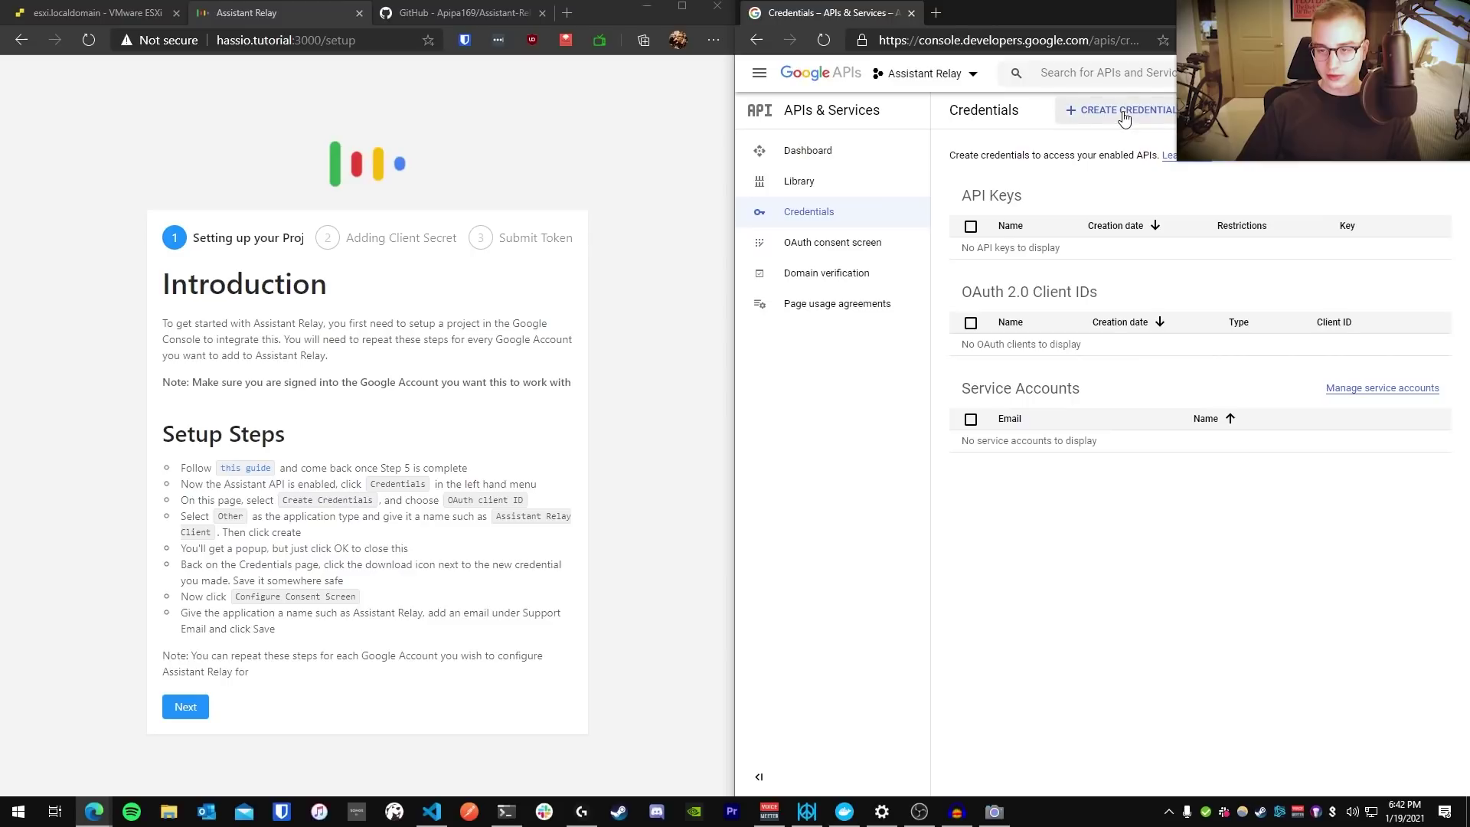
pyautogui.click(1123, 113)
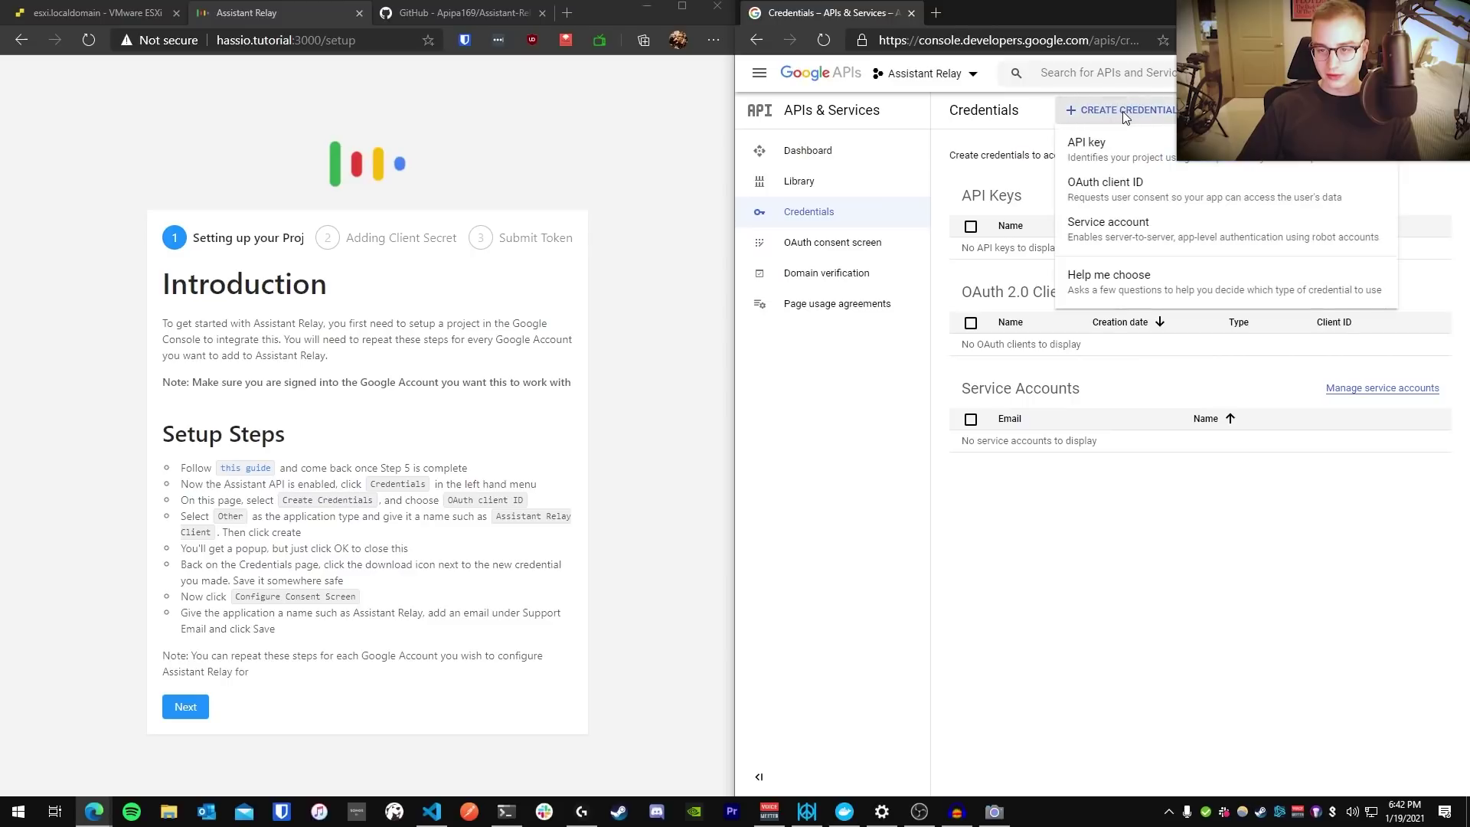
pyautogui.click(1102, 189)
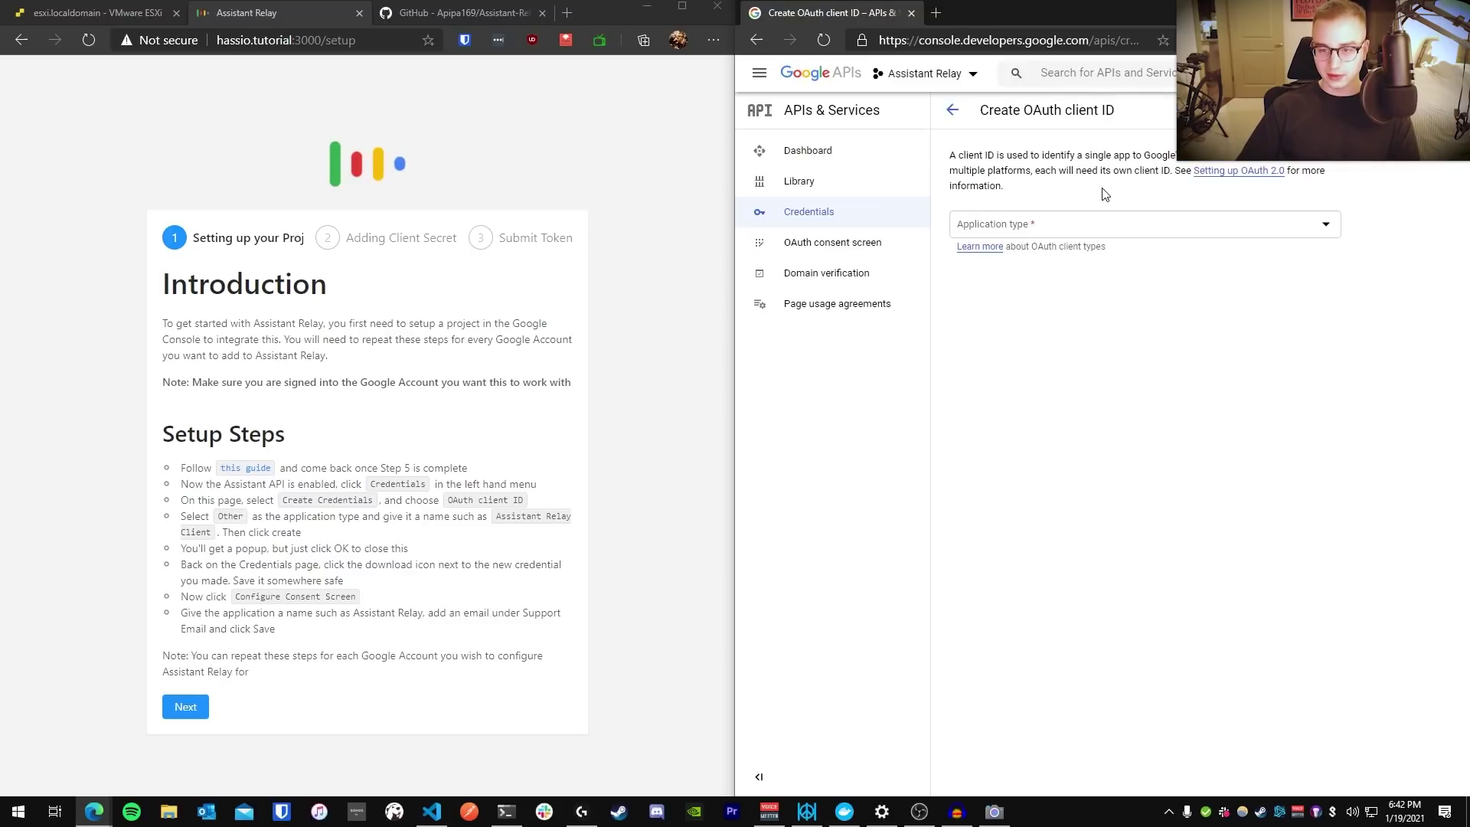
pyautogui.click(1047, 226)
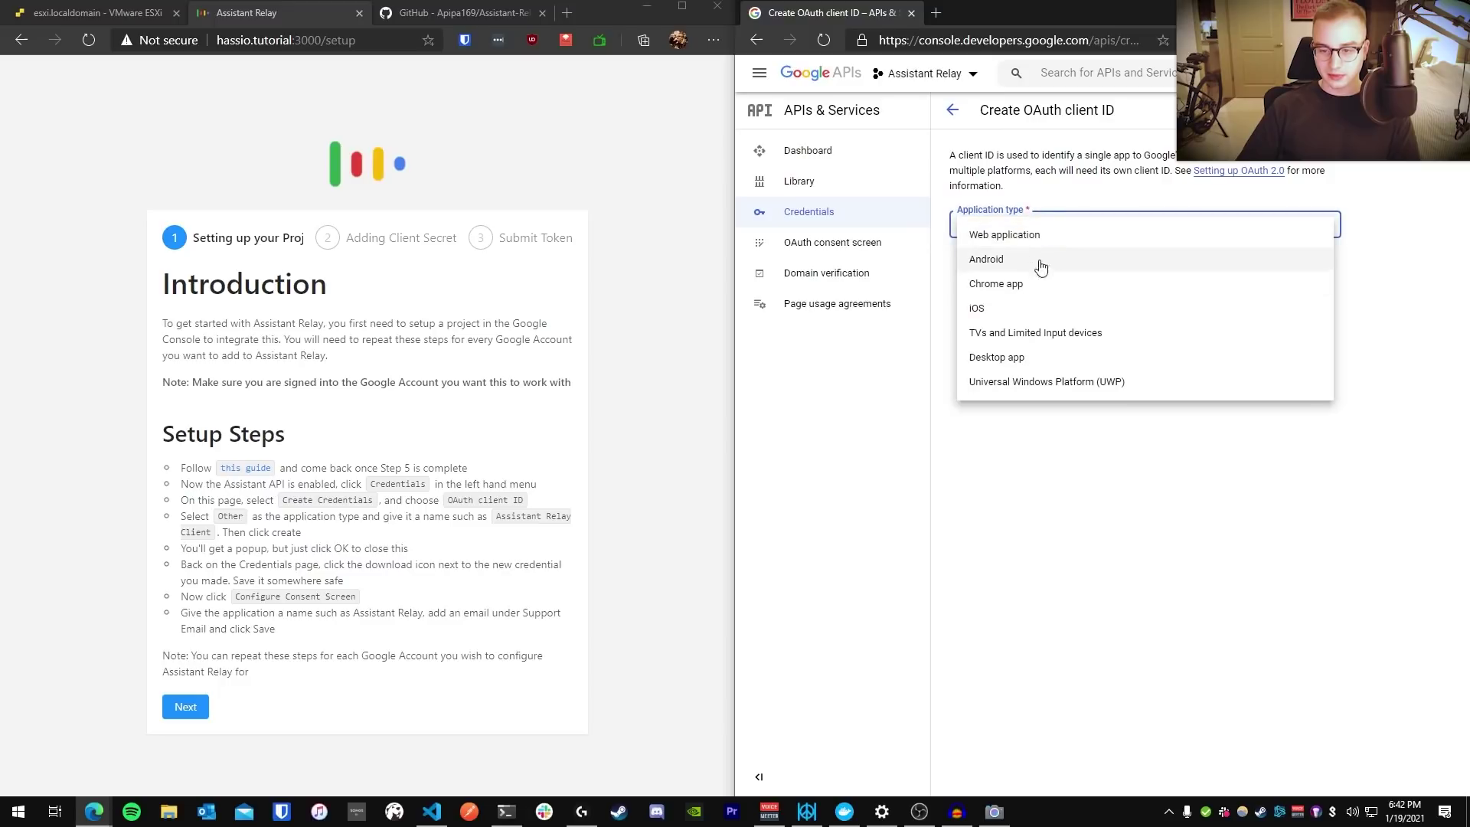
pyautogui.click(1036, 344)
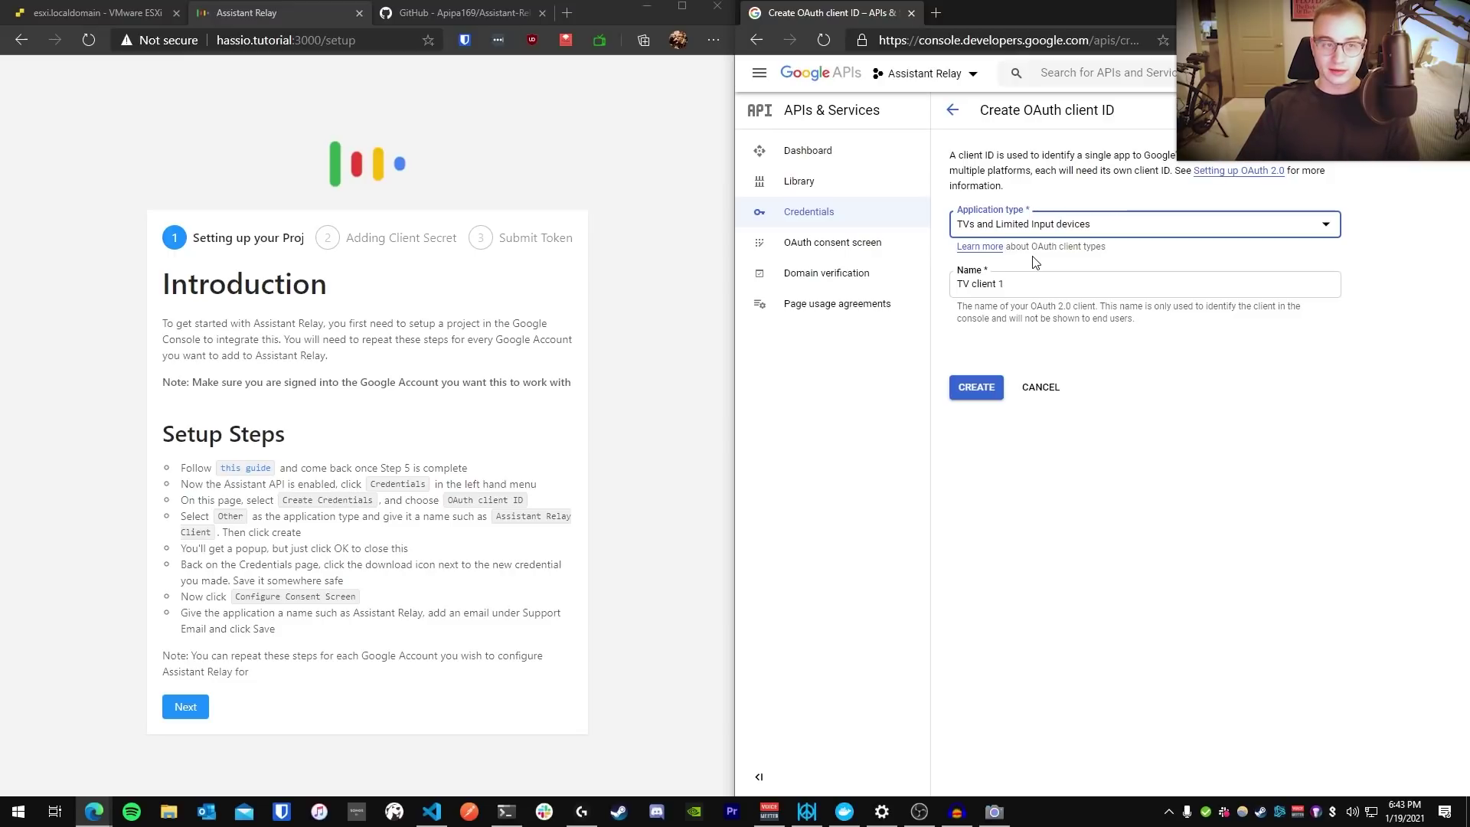
pyautogui.click(444, 20)
pyautogui.hotkey('ctrl', 't')
pyautogui.write('assistan trela')
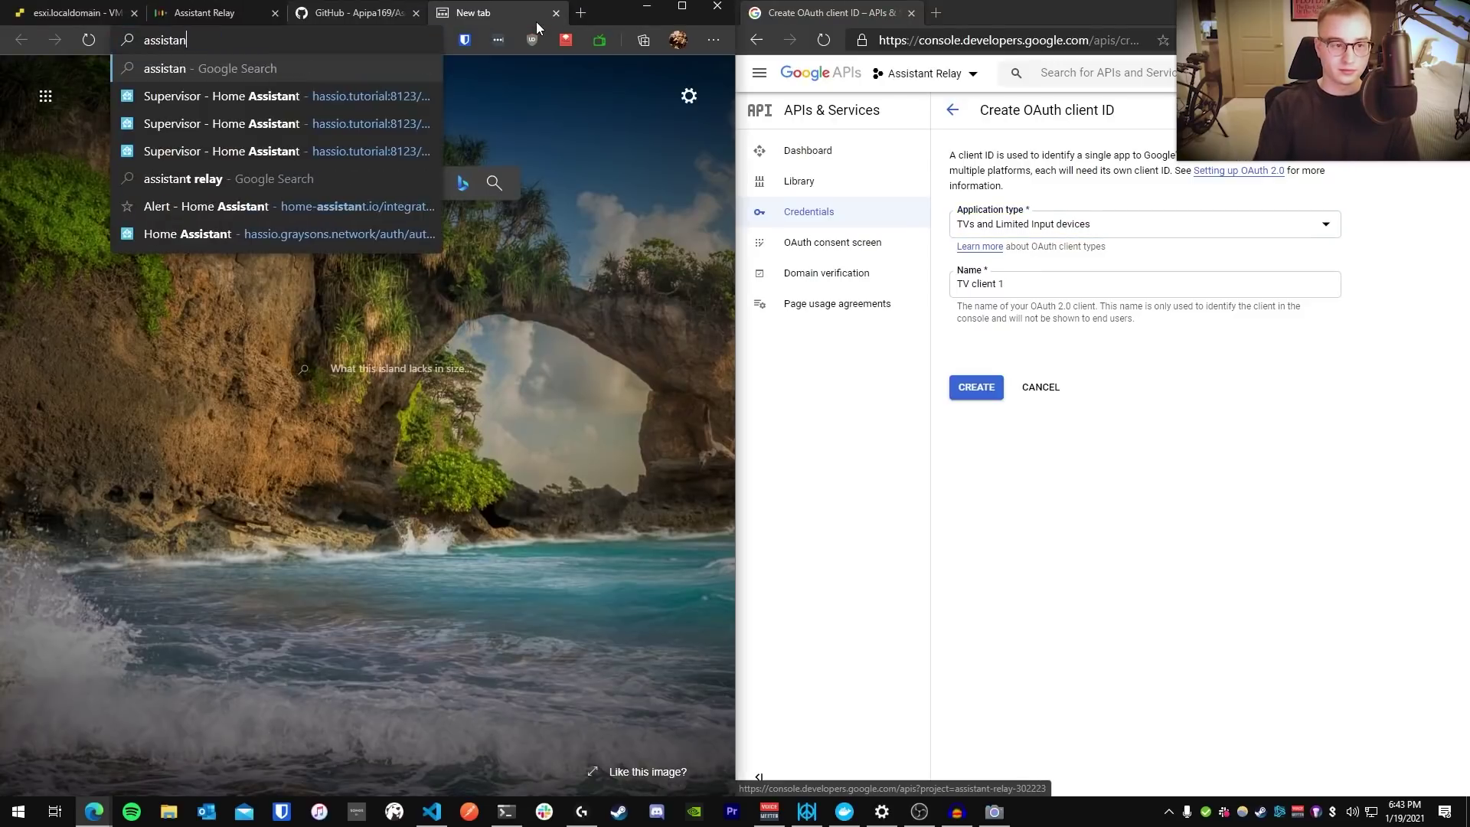
pyautogui.press('BackSpace')
pyautogui.press('BackSpace')
pyautogui.press('BackSpace')
pyautogui.press('BackSpace')
pyautogui.press('BackSpace')
pyautogui.press('BackSpace')
pyautogui.write('t relay')
pyautogui.press('Return')
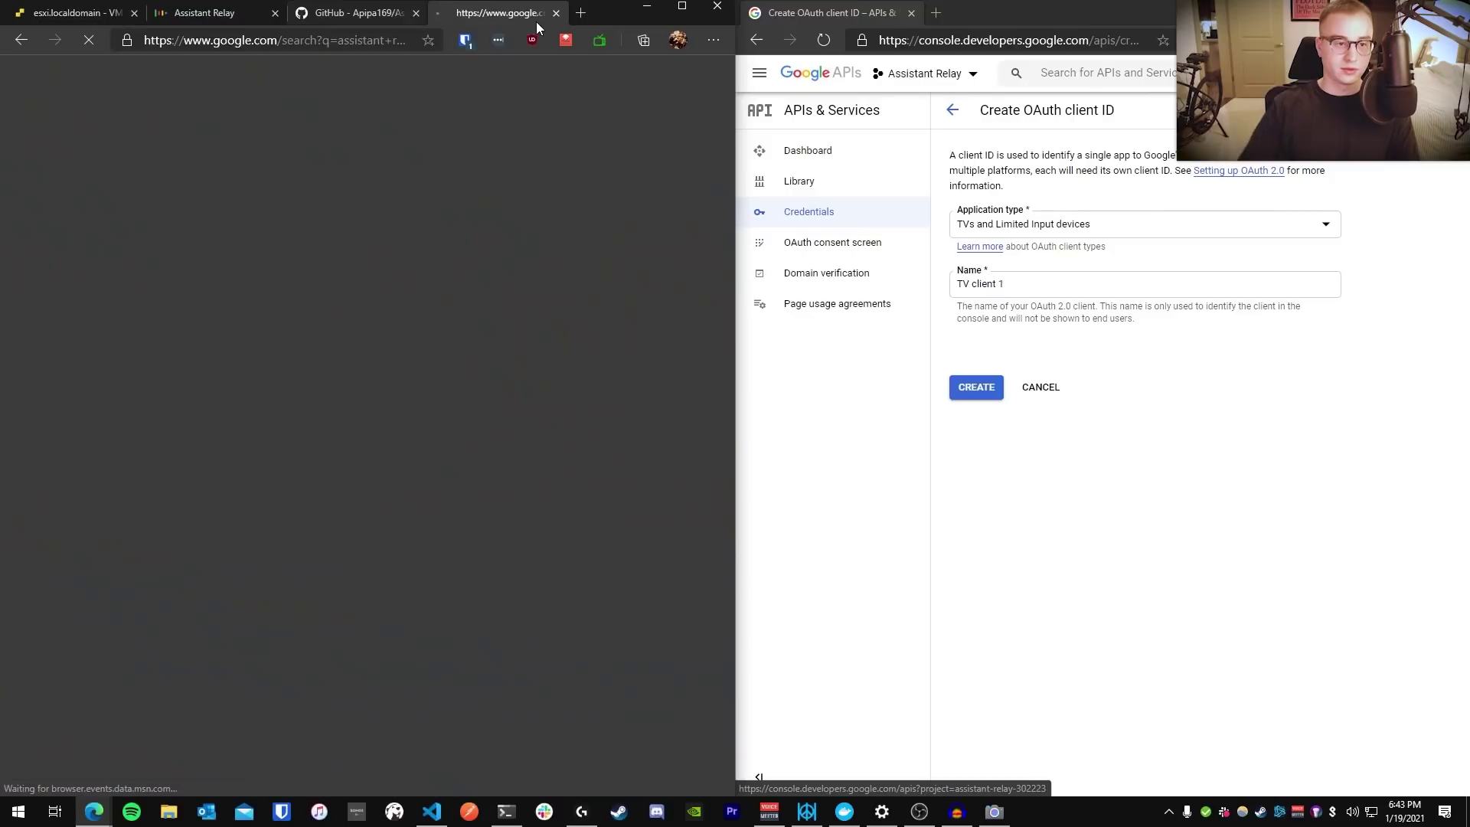
pyautogui.click(311, 230)
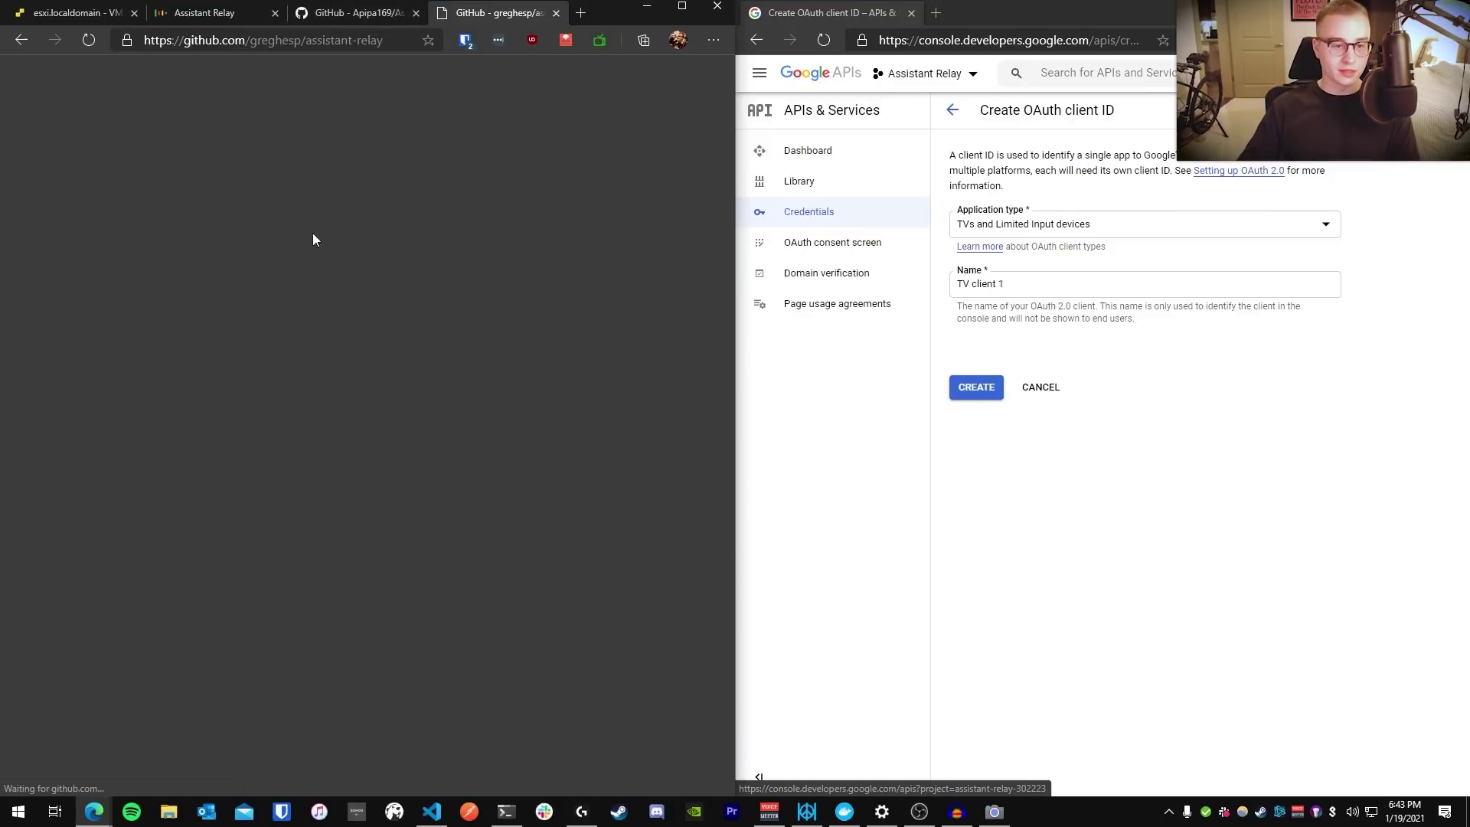
pyautogui.scroll(-4, 406, 286)
pyautogui.scroll(4, 407, 286)
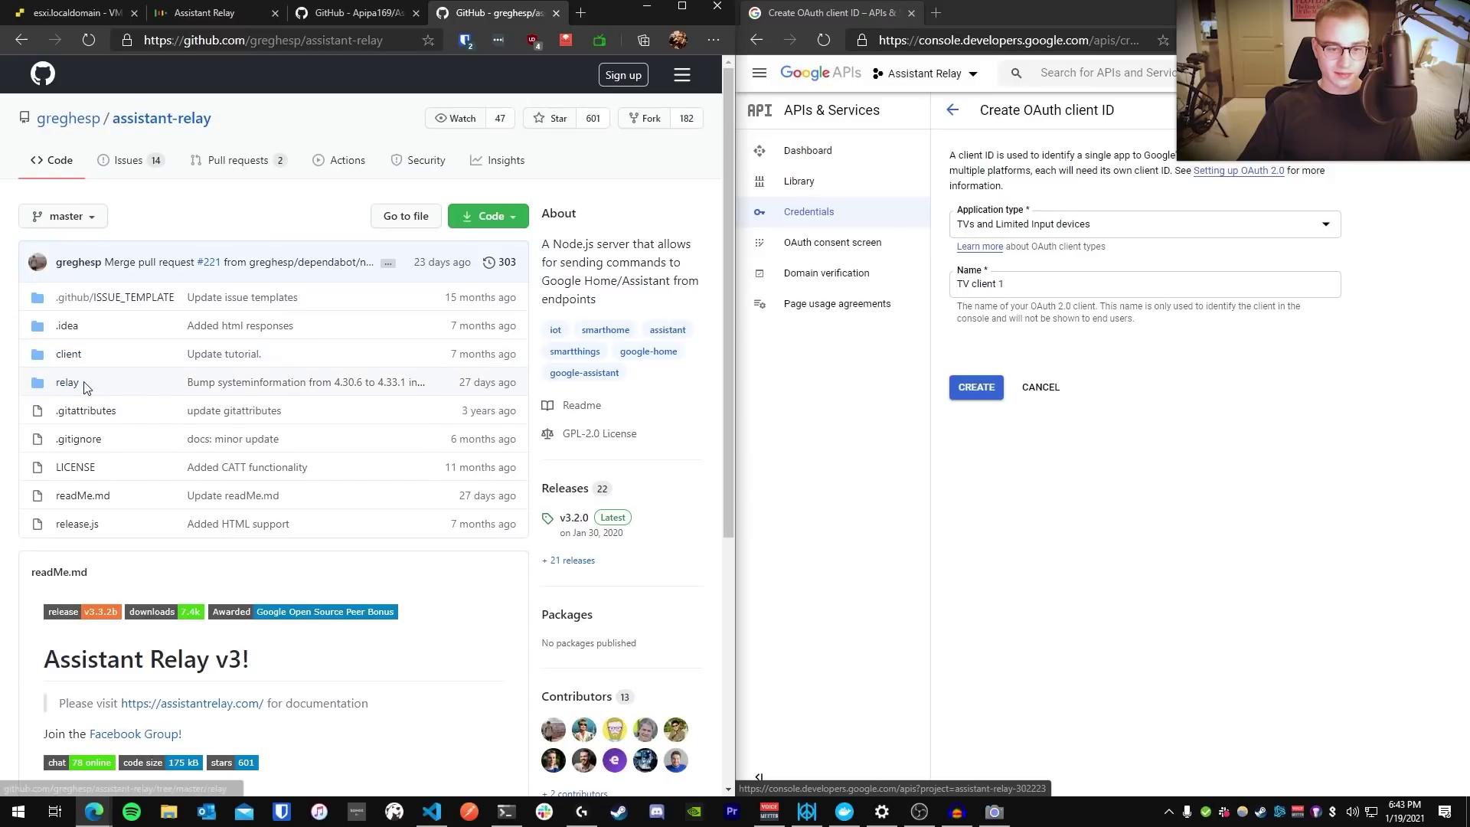
pyautogui.moveTo(718, 136); pyautogui.dragTo(434, 117)
pyautogui.click(358, 135)
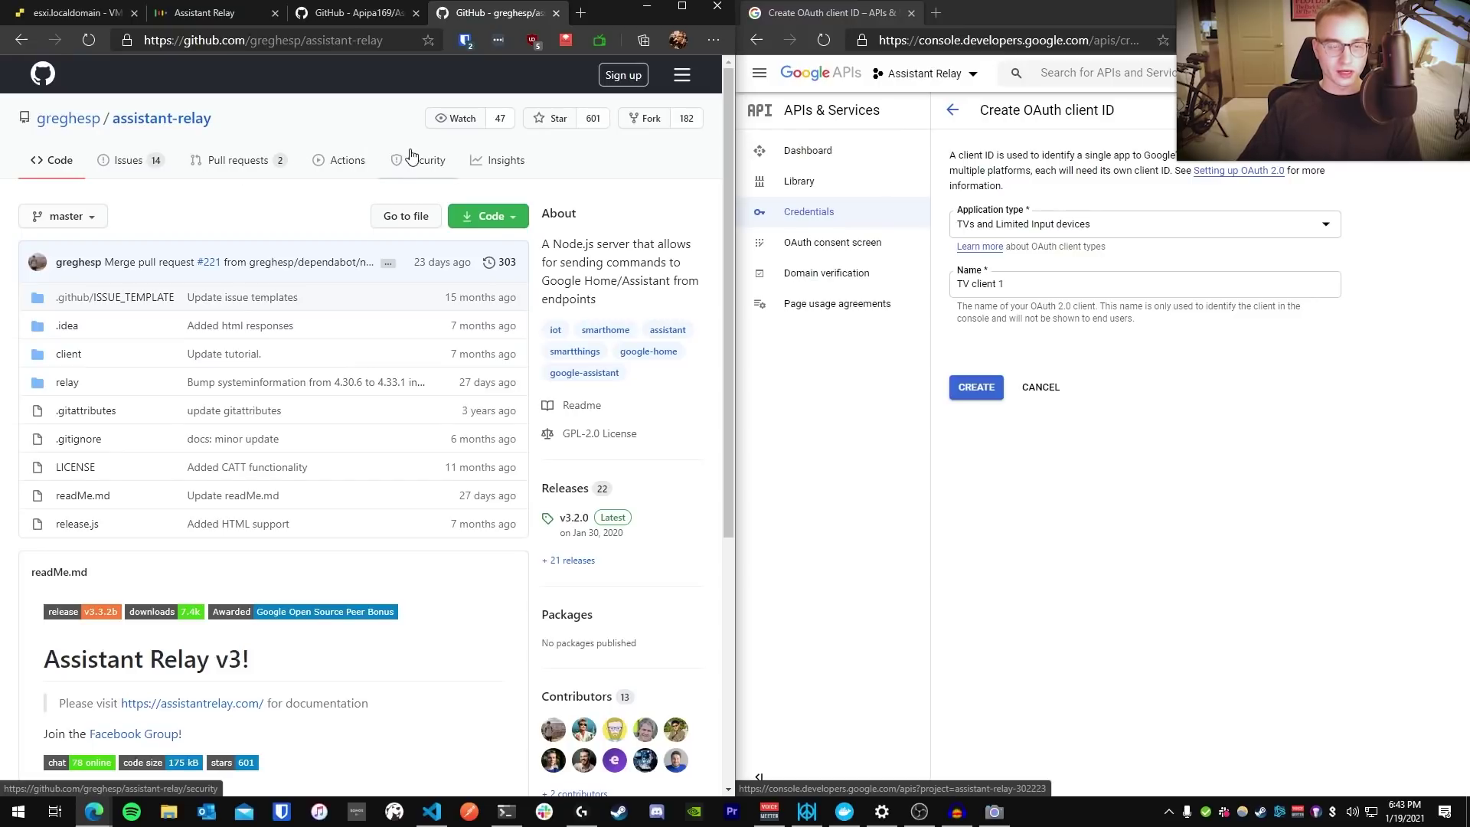
pyautogui.hotkey('ctrl', 'w')
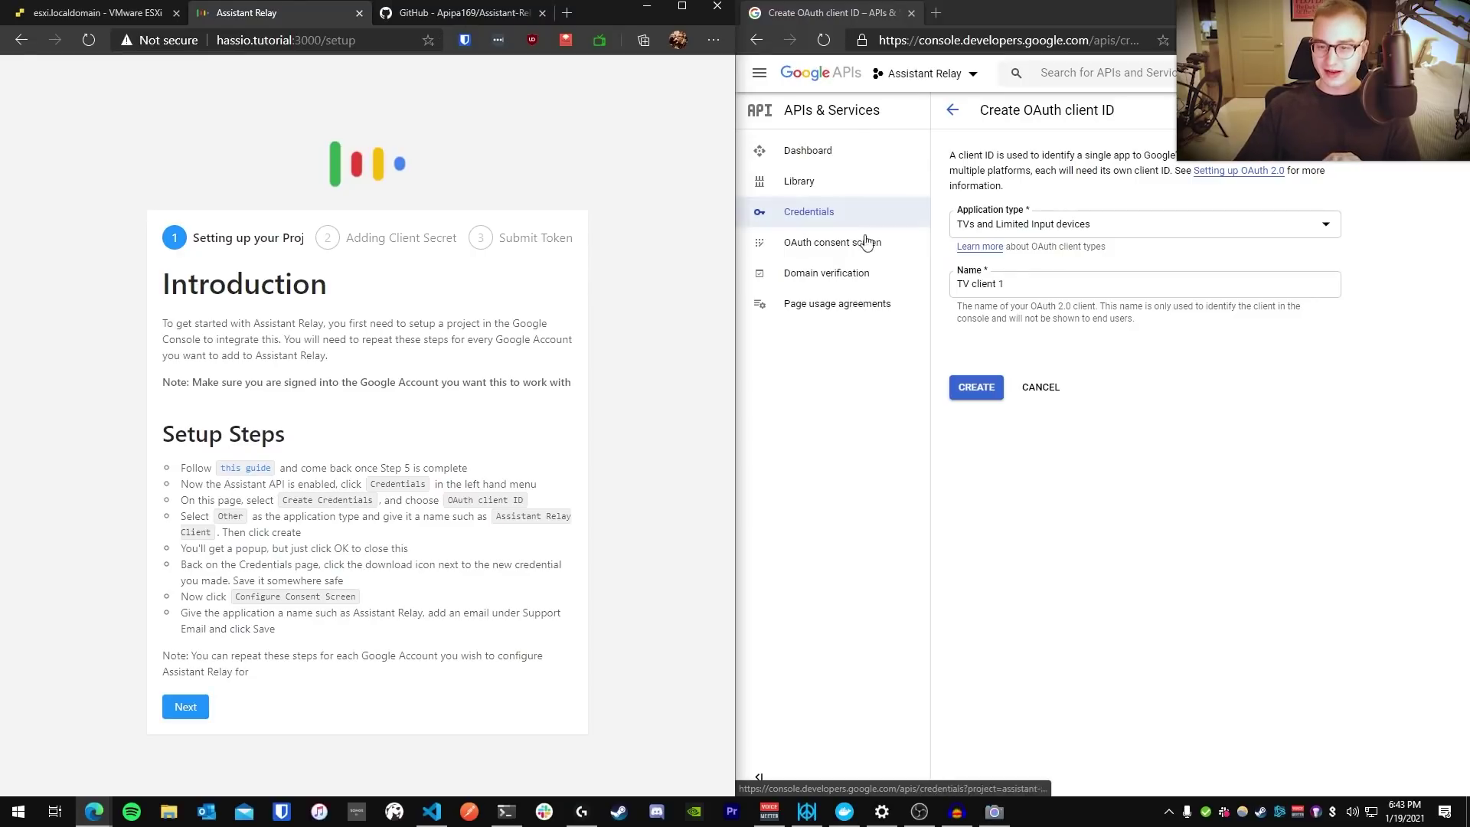
# Name the new OAuth client 'Home Assistant' and create it
pyautogui.click(857, 359)
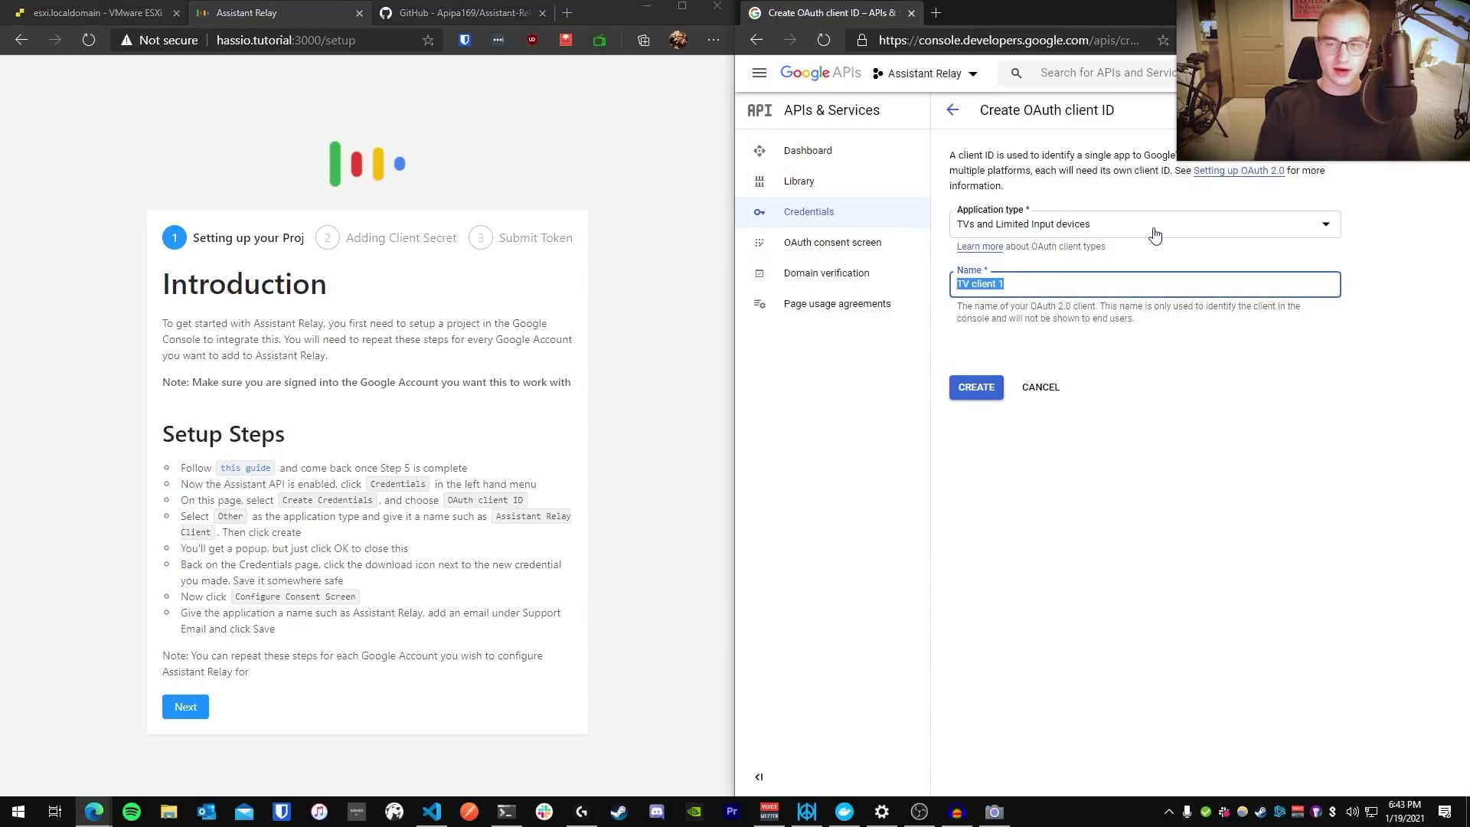
pyautogui.press('BackSpace')
pyautogui.write('Home A')
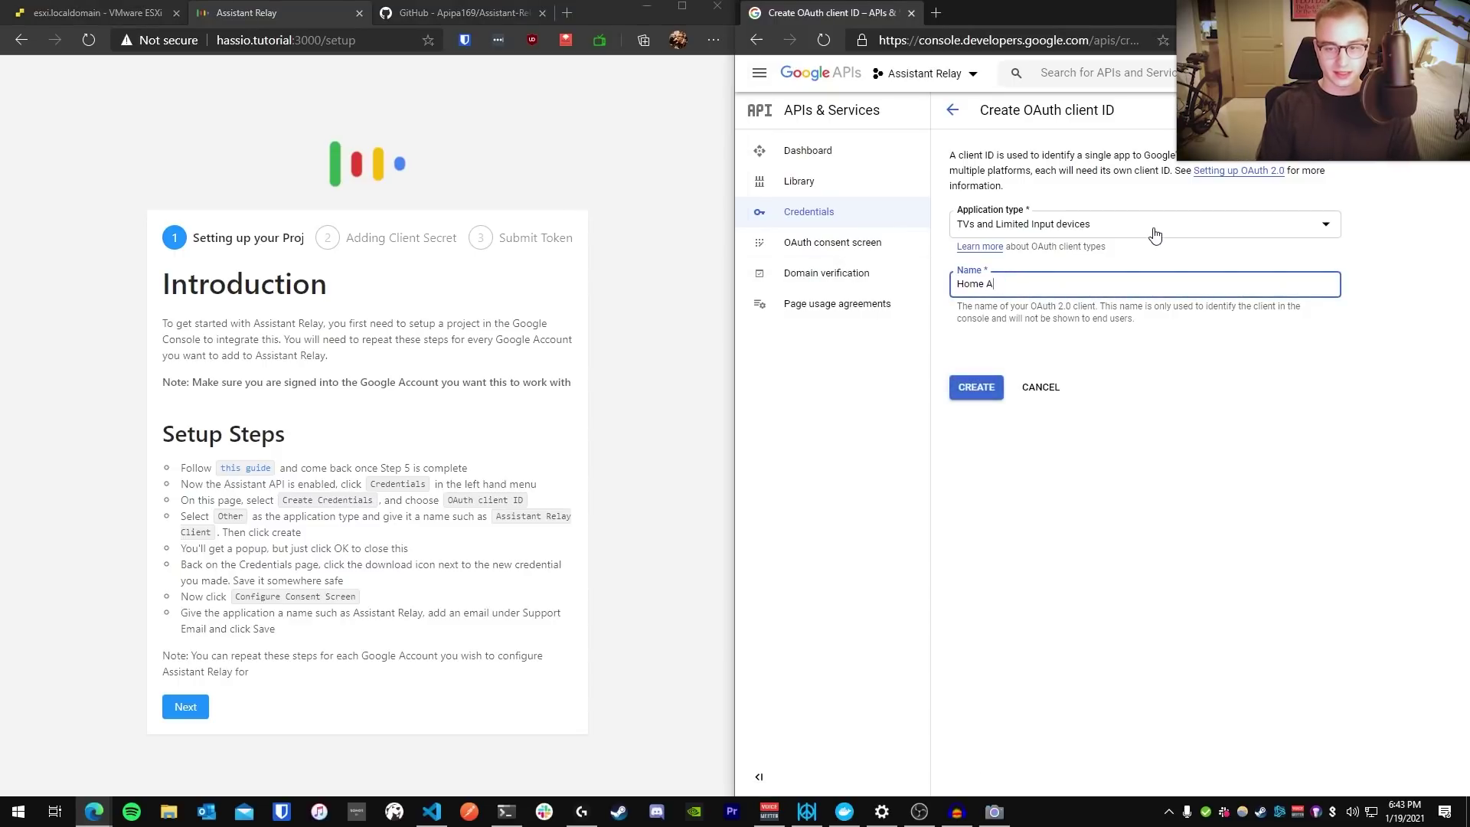
pyautogui.write('ssistant')
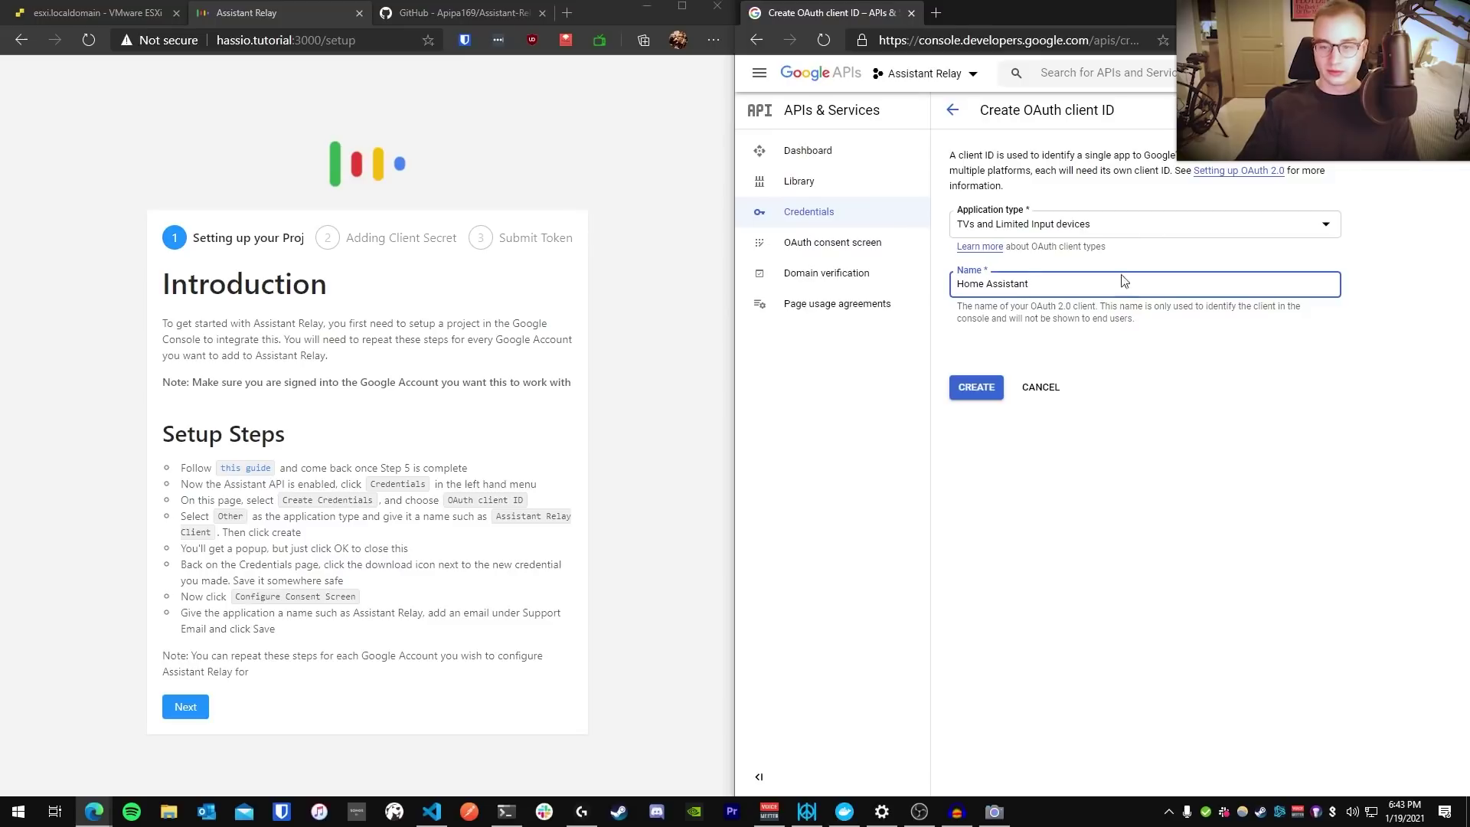
pyautogui.click(979, 393)
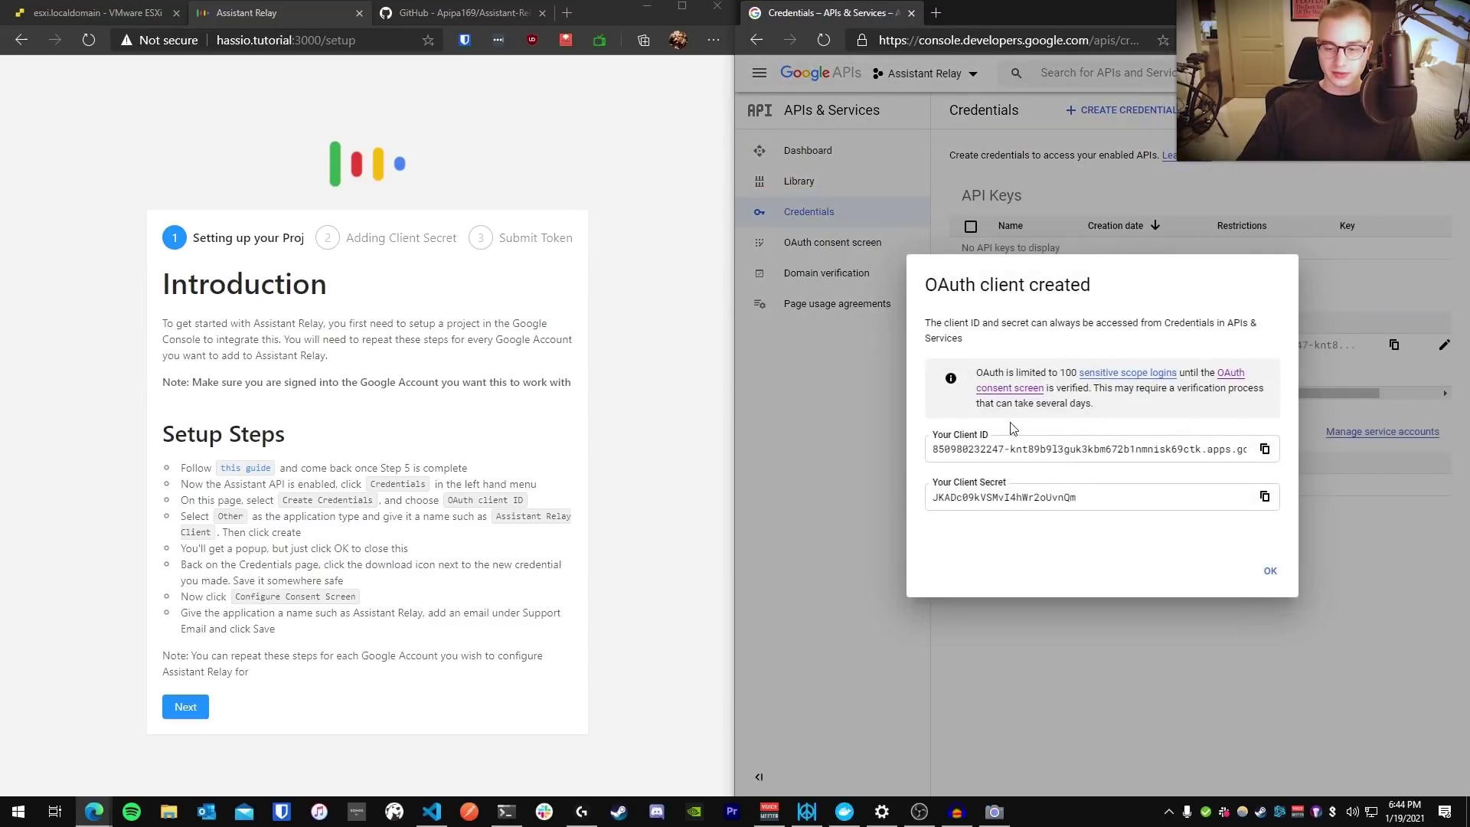
pyautogui.click(1273, 573)
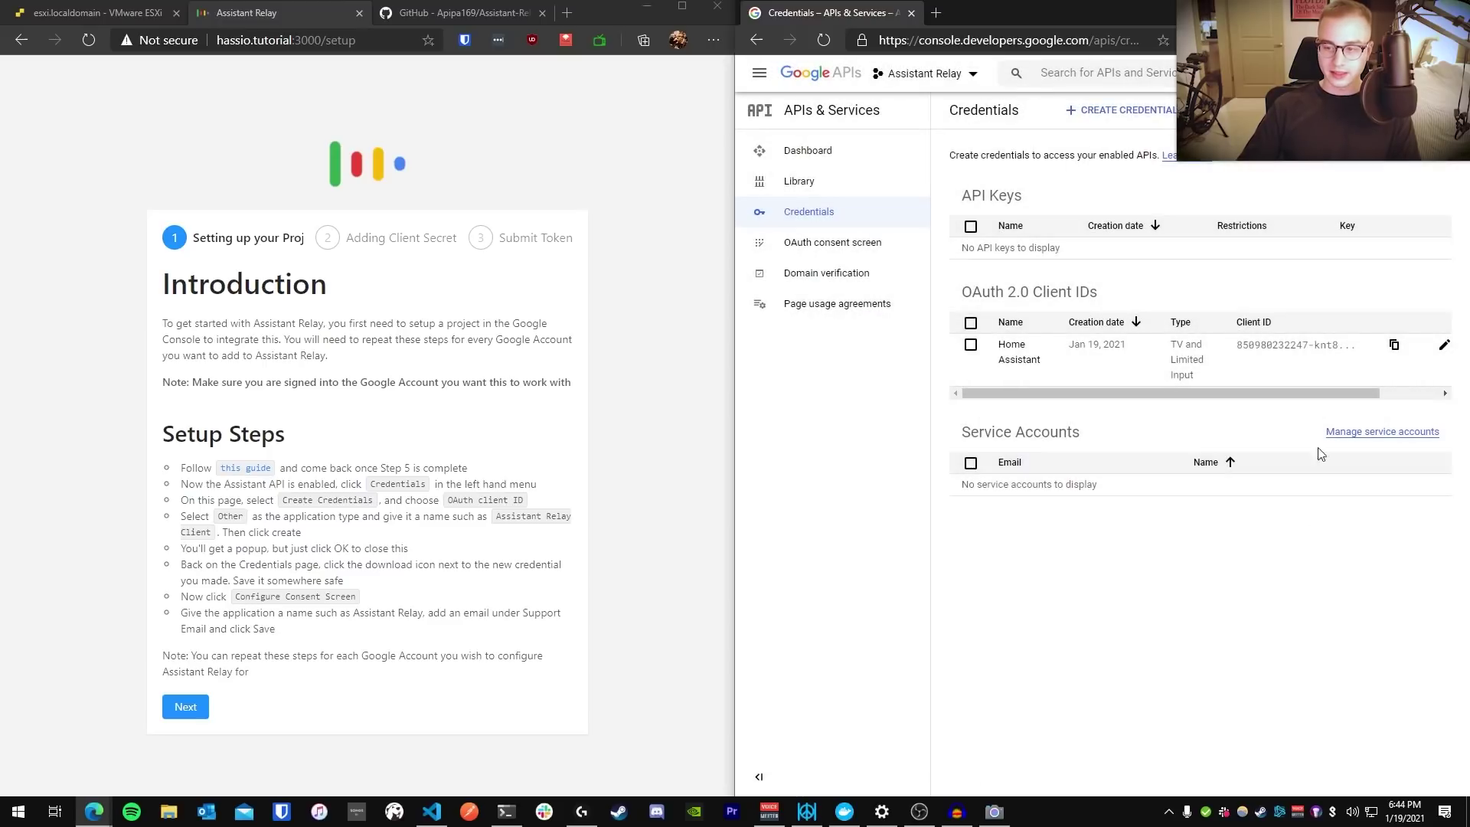
# Download the Home Assistant client's secret JSON file and return to the Assistant Relay window
pyautogui.moveTo(967, 287); pyautogui.dragTo(1106, 293)
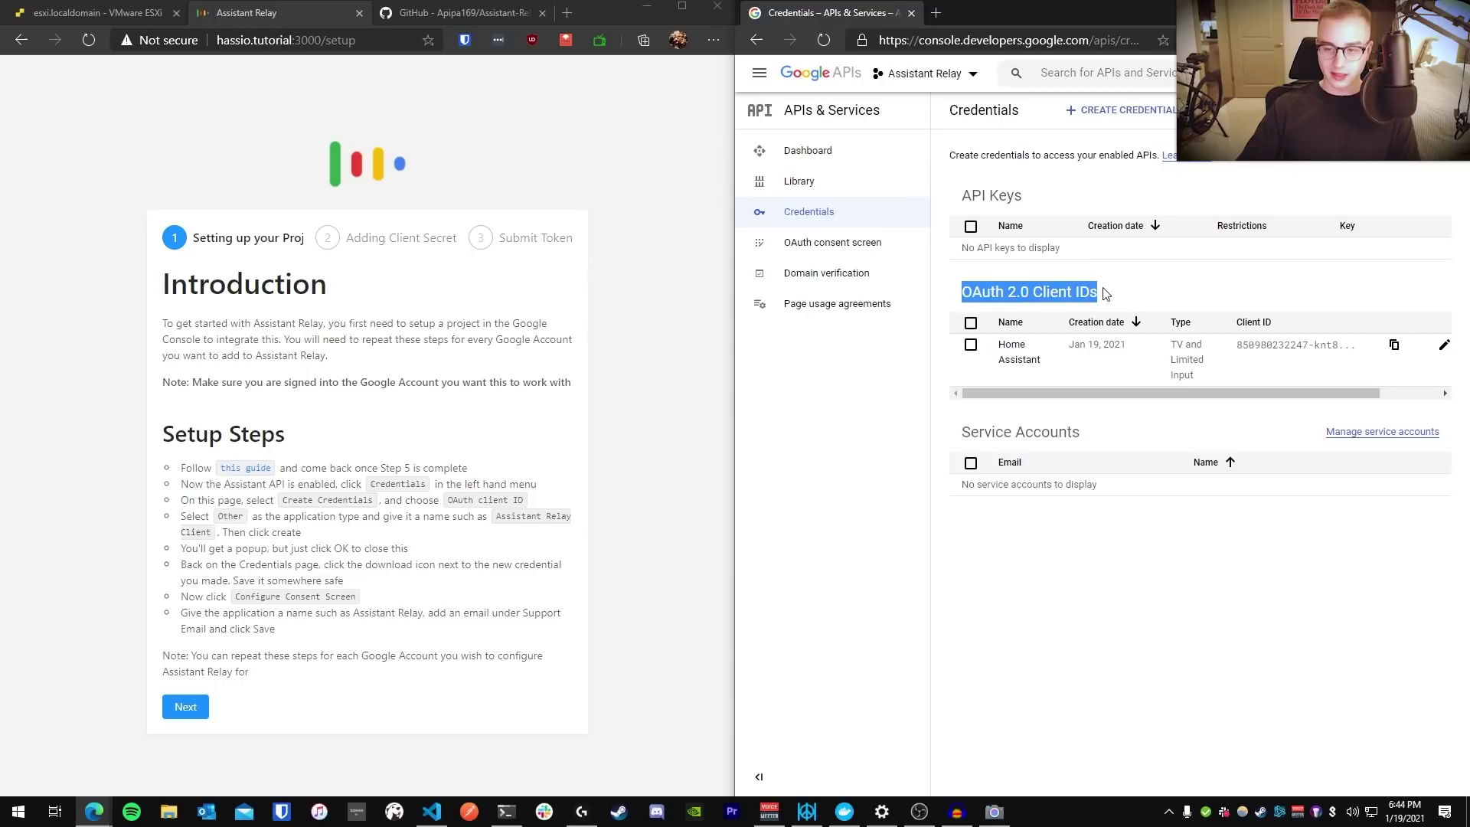
pyautogui.moveTo(1073, 389); pyautogui.dragTo(1137, 388)
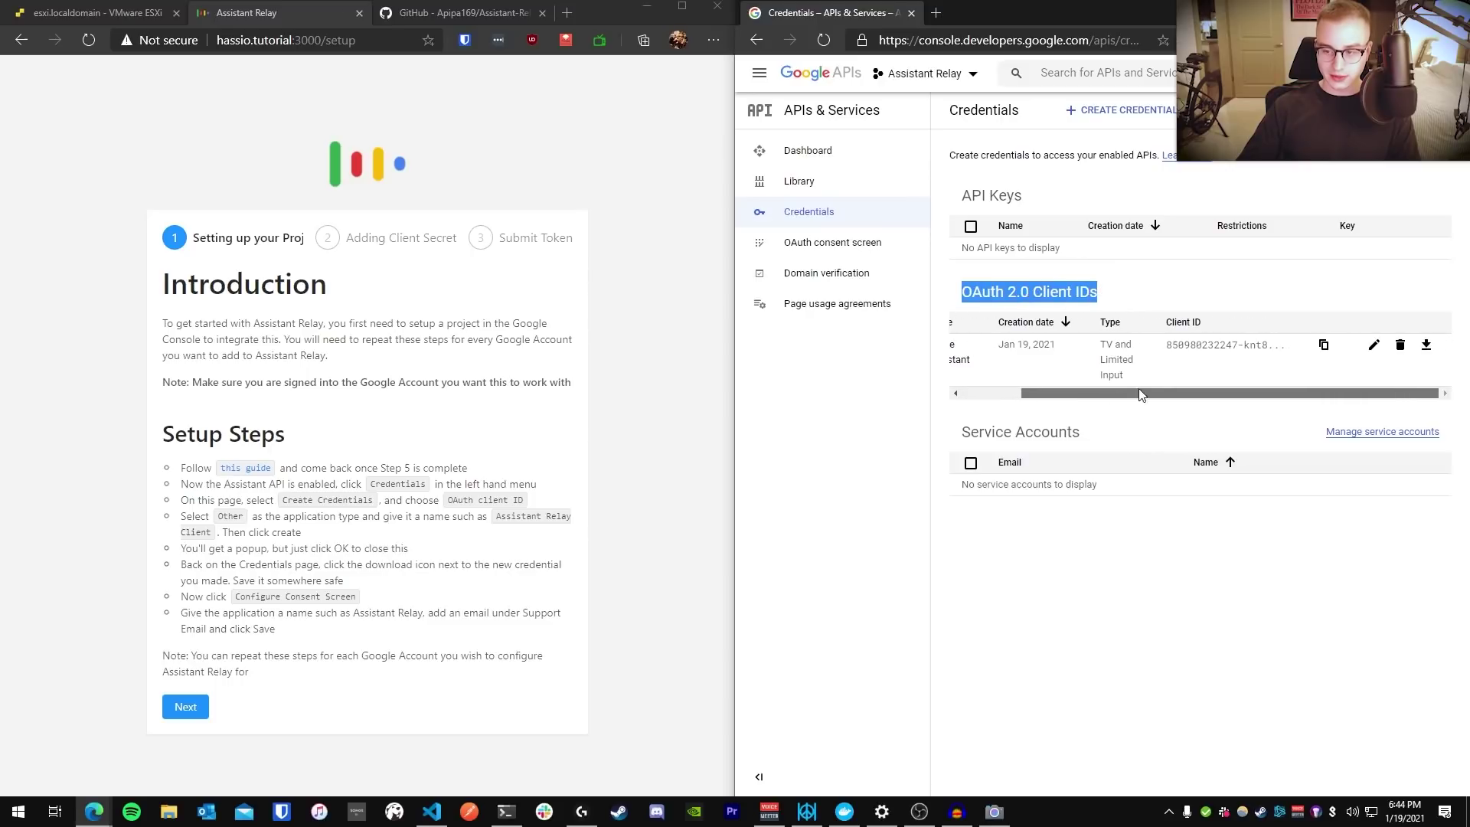
pyautogui.click(1425, 345)
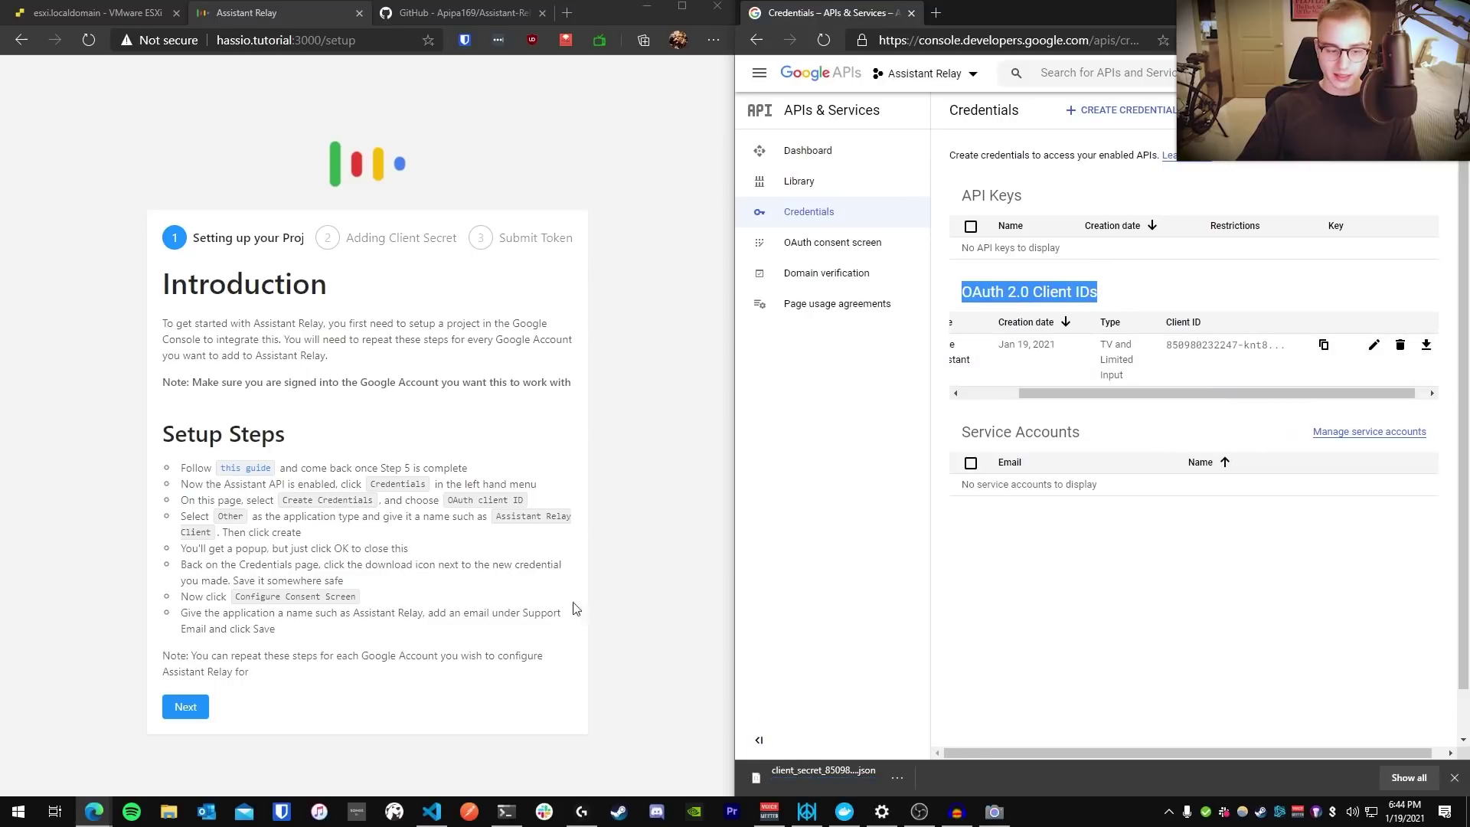
pyautogui.click(161, 620)
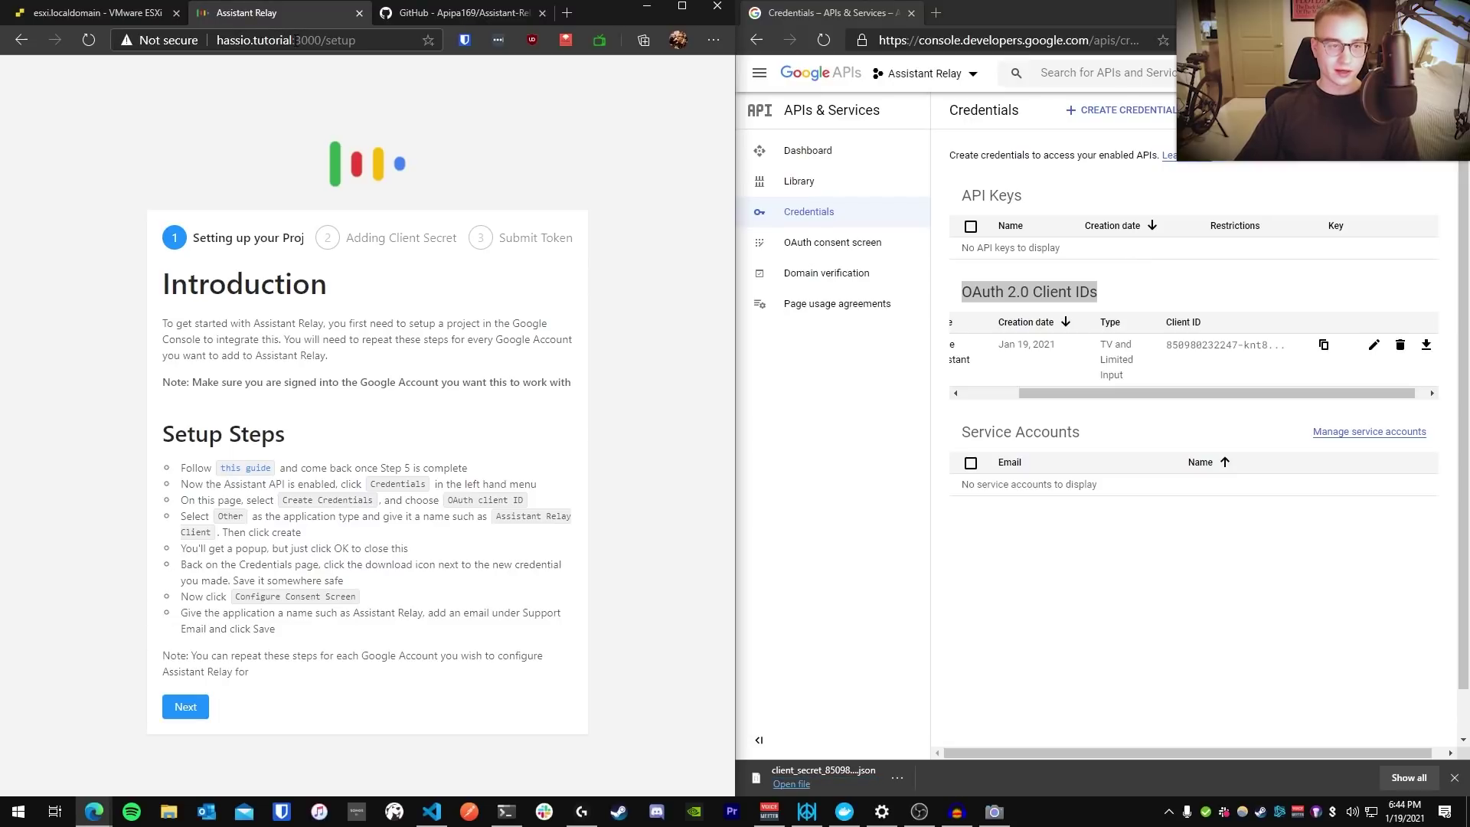
pyautogui.moveTo(294, 40); pyautogui.dragTo(320, 41)
pyautogui.click(299, 153)
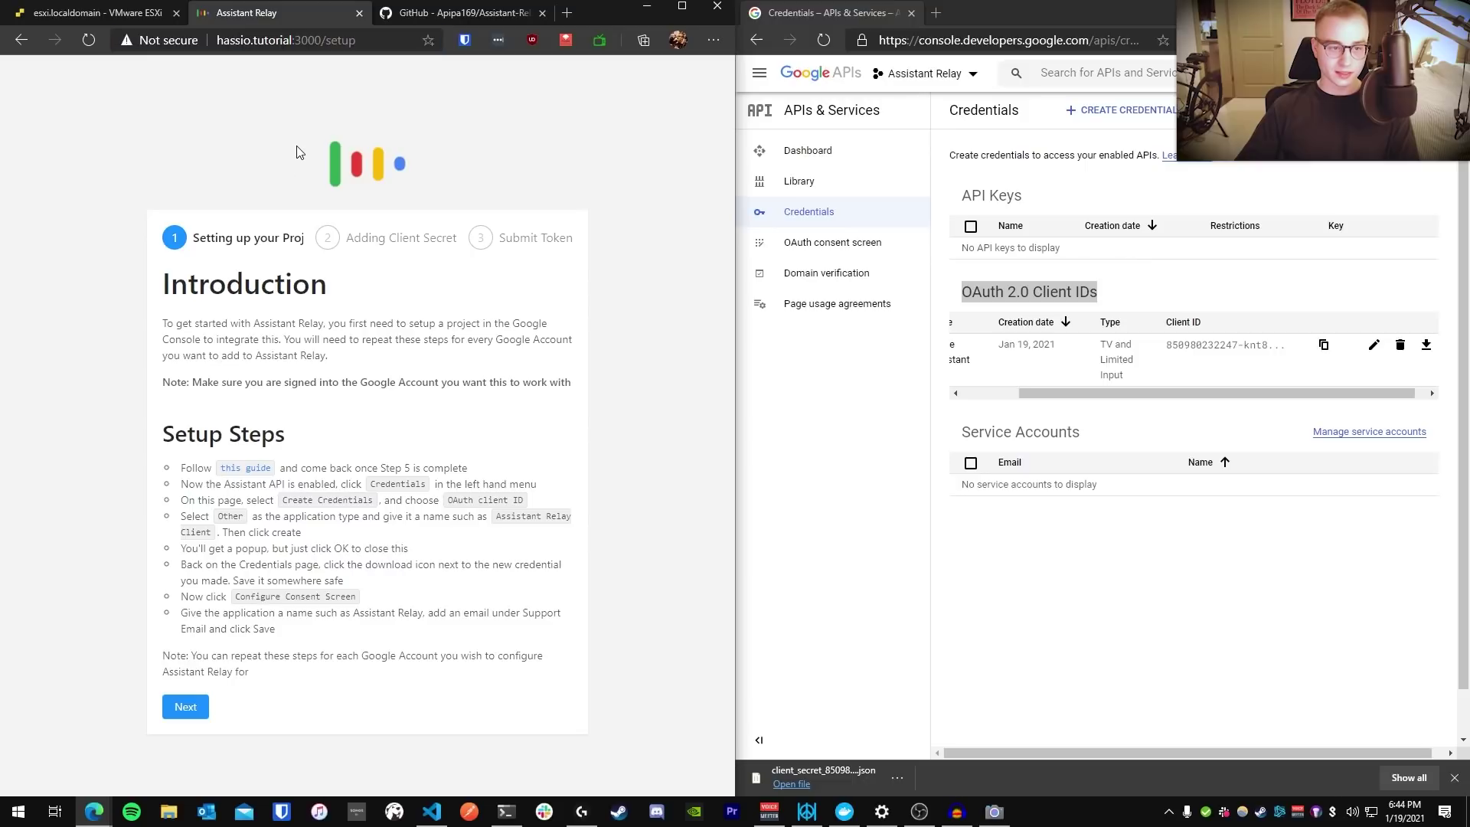
# Attach the downloaded client_secret JSON from Downloads in Assistant Relay setup
pyautogui.click(197, 708)
pyautogui.click(435, 501)
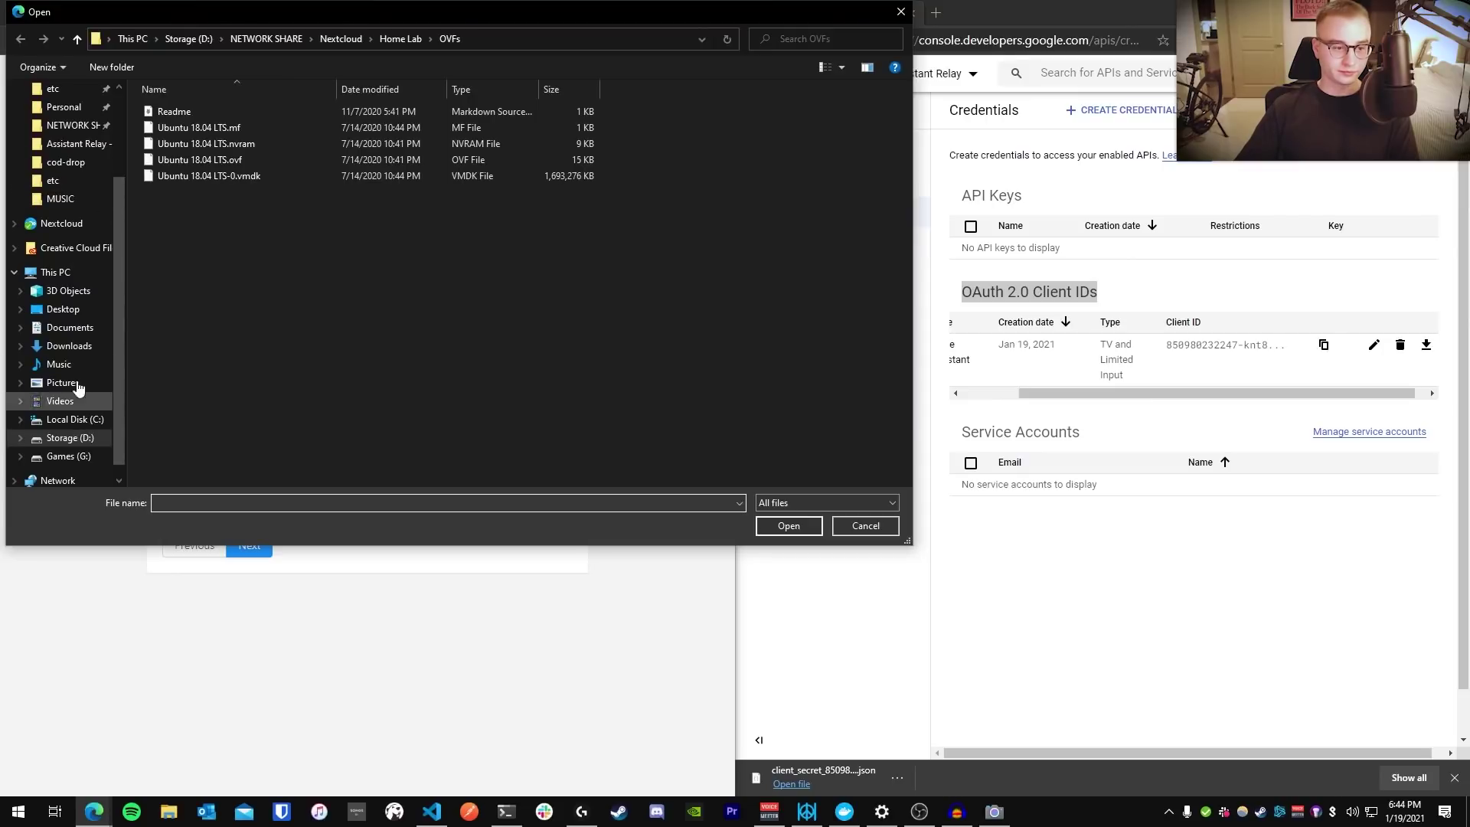
pyautogui.click(69, 346)
pyautogui.click(200, 135)
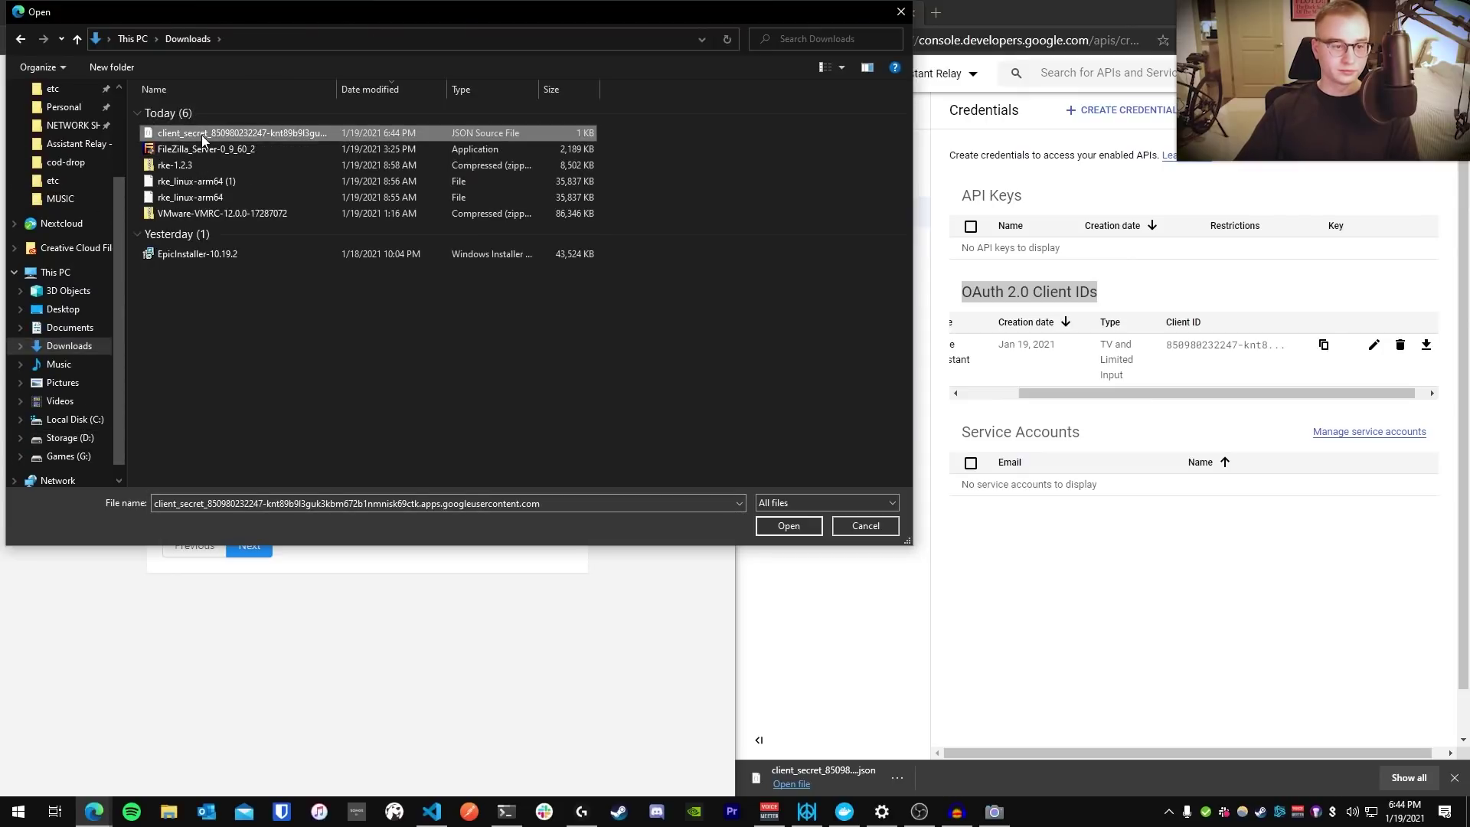
pyautogui.doubleClick(201, 135)
# Enter the user's name and continue to Google sign-in
pyautogui.click(280, 475)
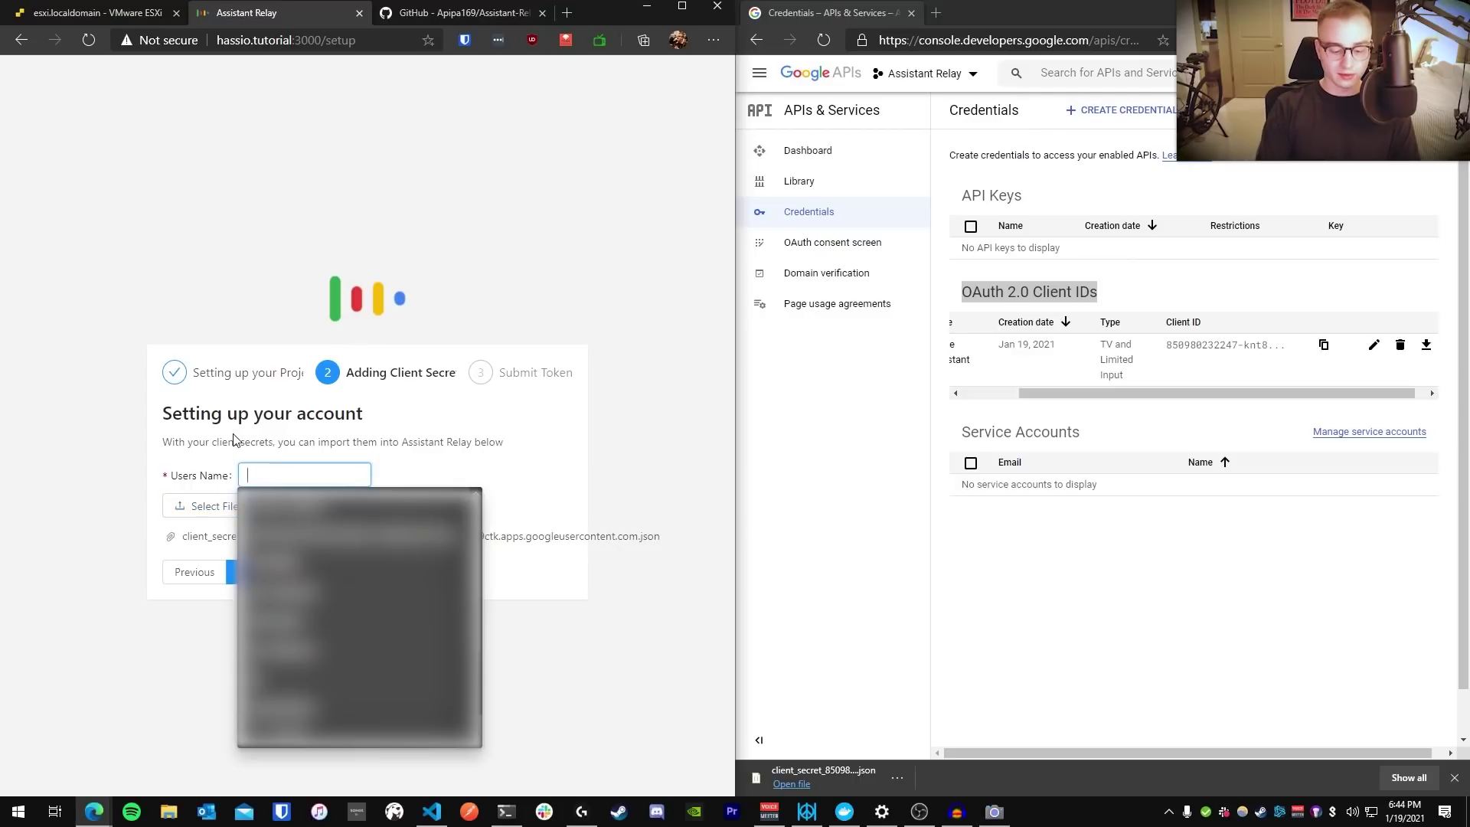
pyautogui.write('Me')
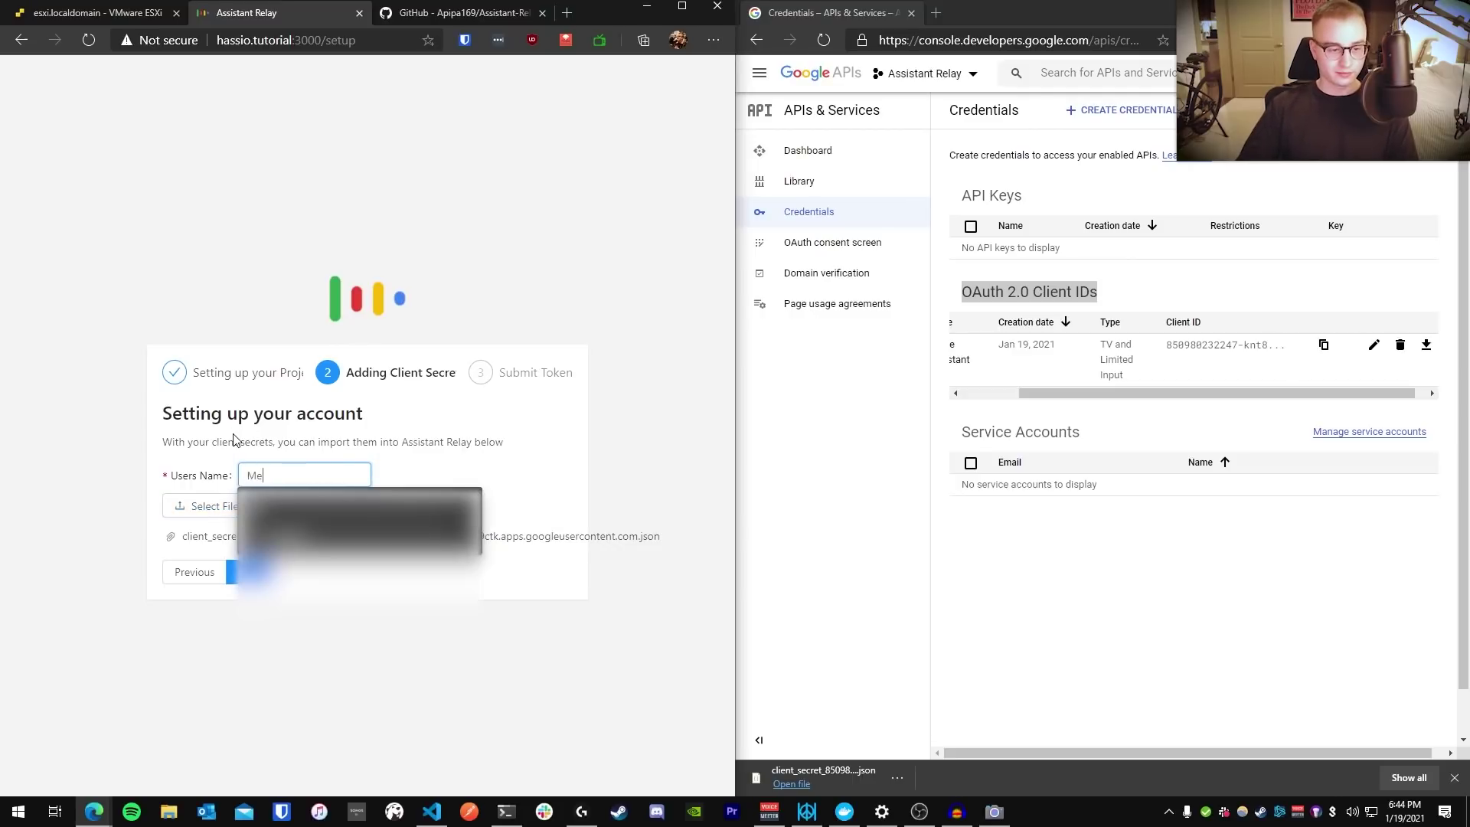
pyautogui.hotkey('ctrl', 'a')
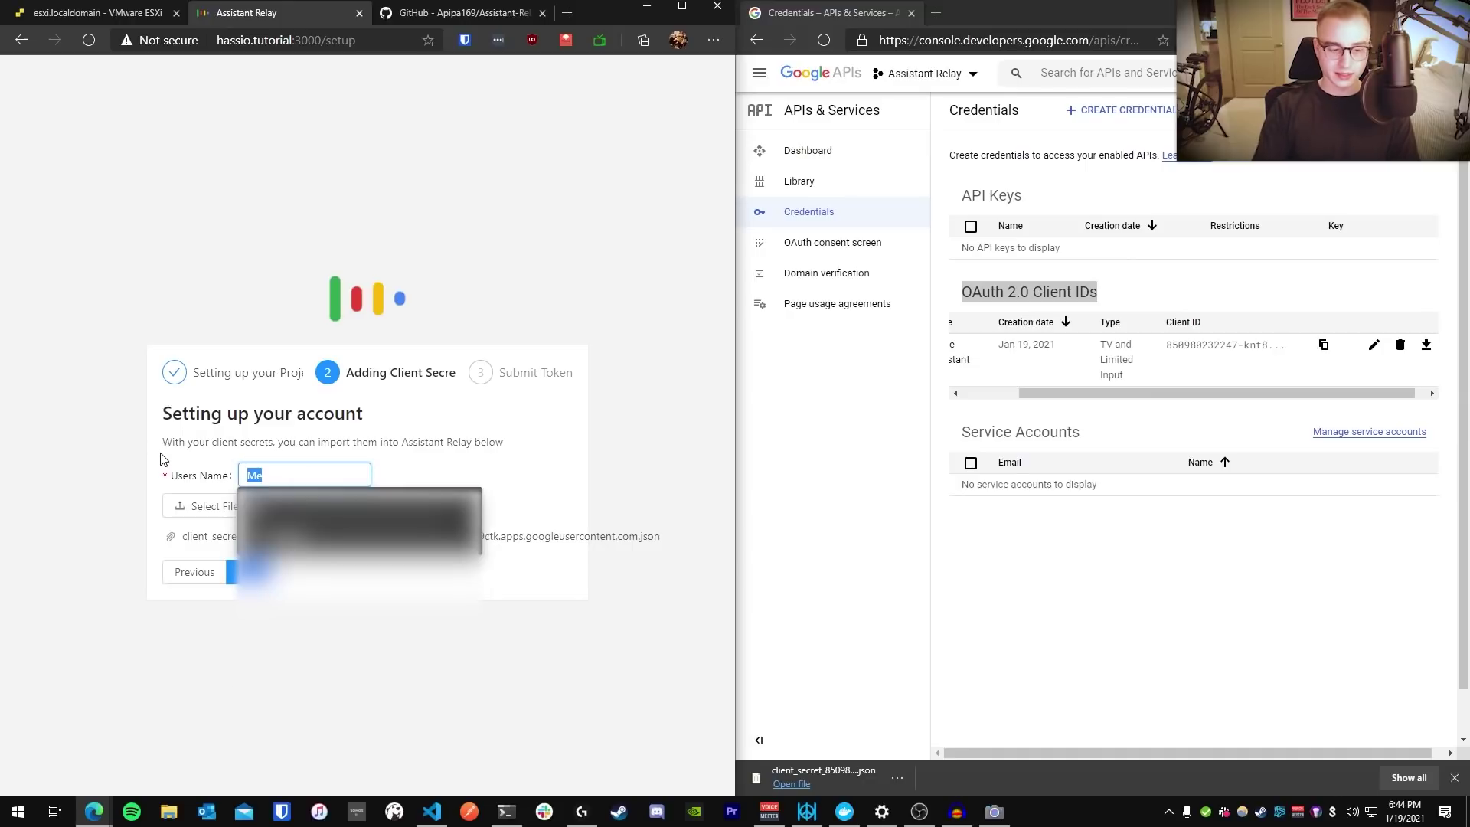
pyautogui.write('Grayson')
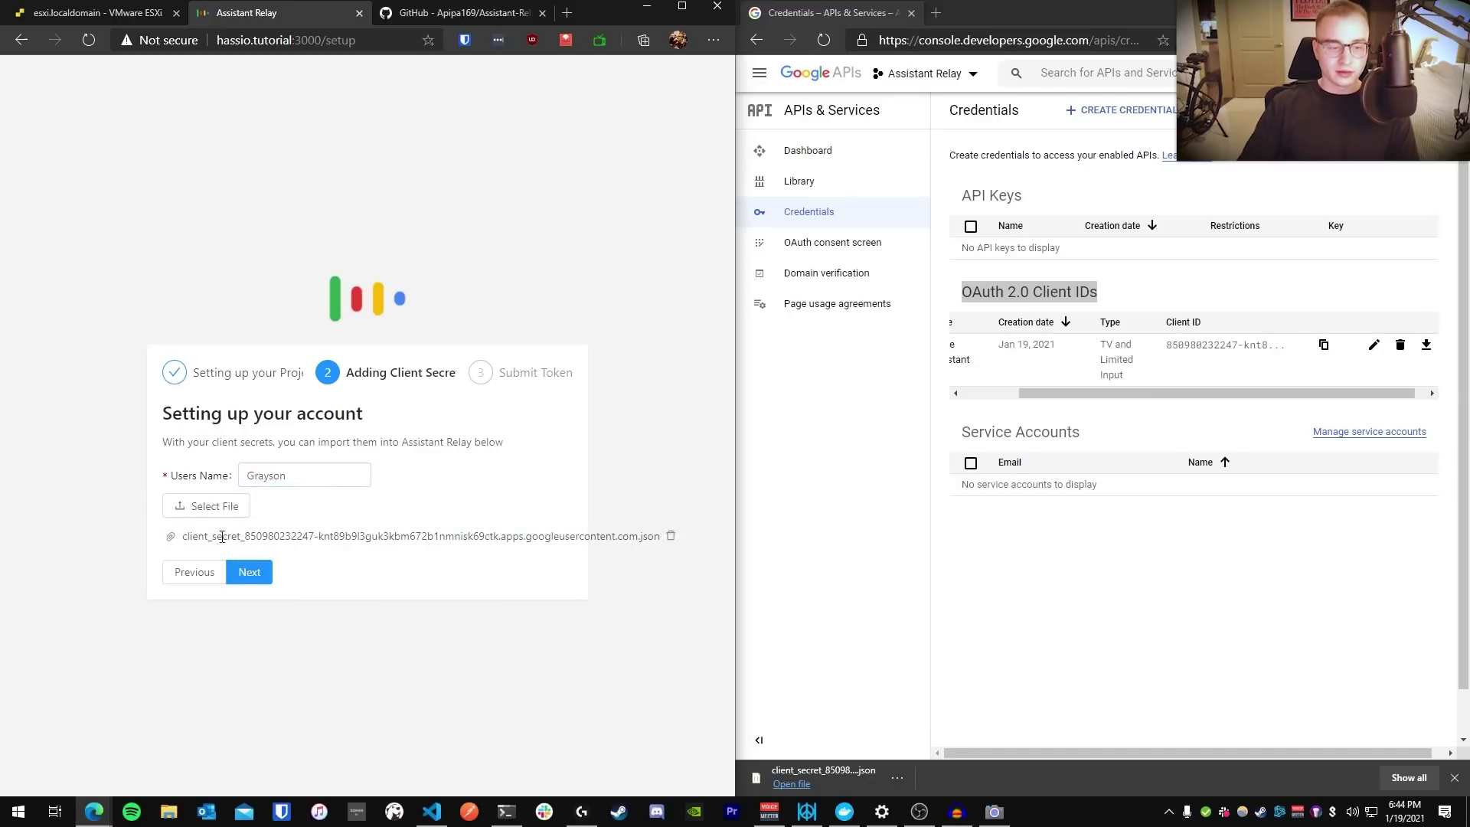
pyautogui.click(249, 573)
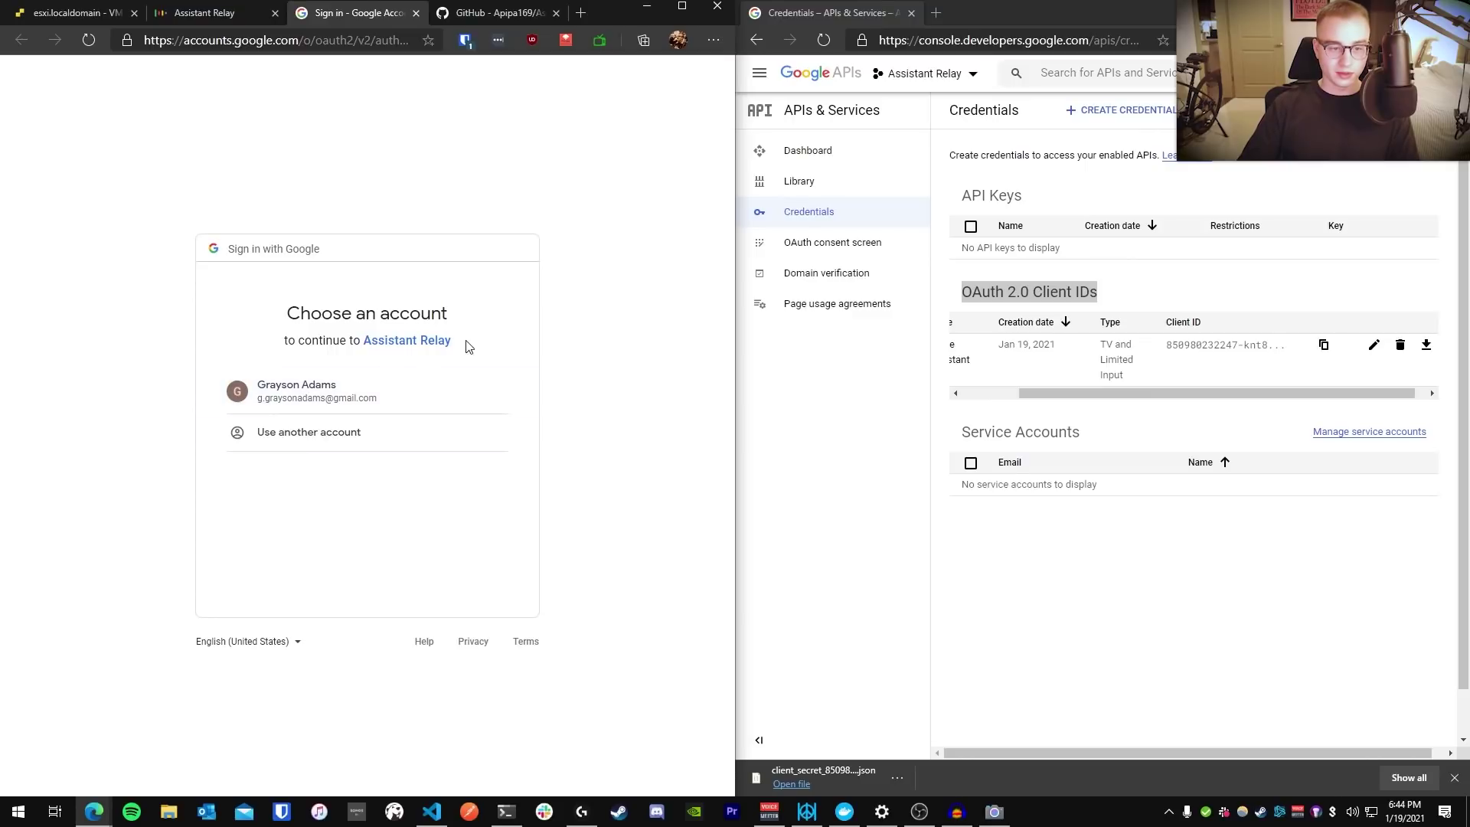
# Sign in with the Google account and proceed past the unverified app warning
pyautogui.moveTo(470, 345); pyautogui.dragTo(366, 346)
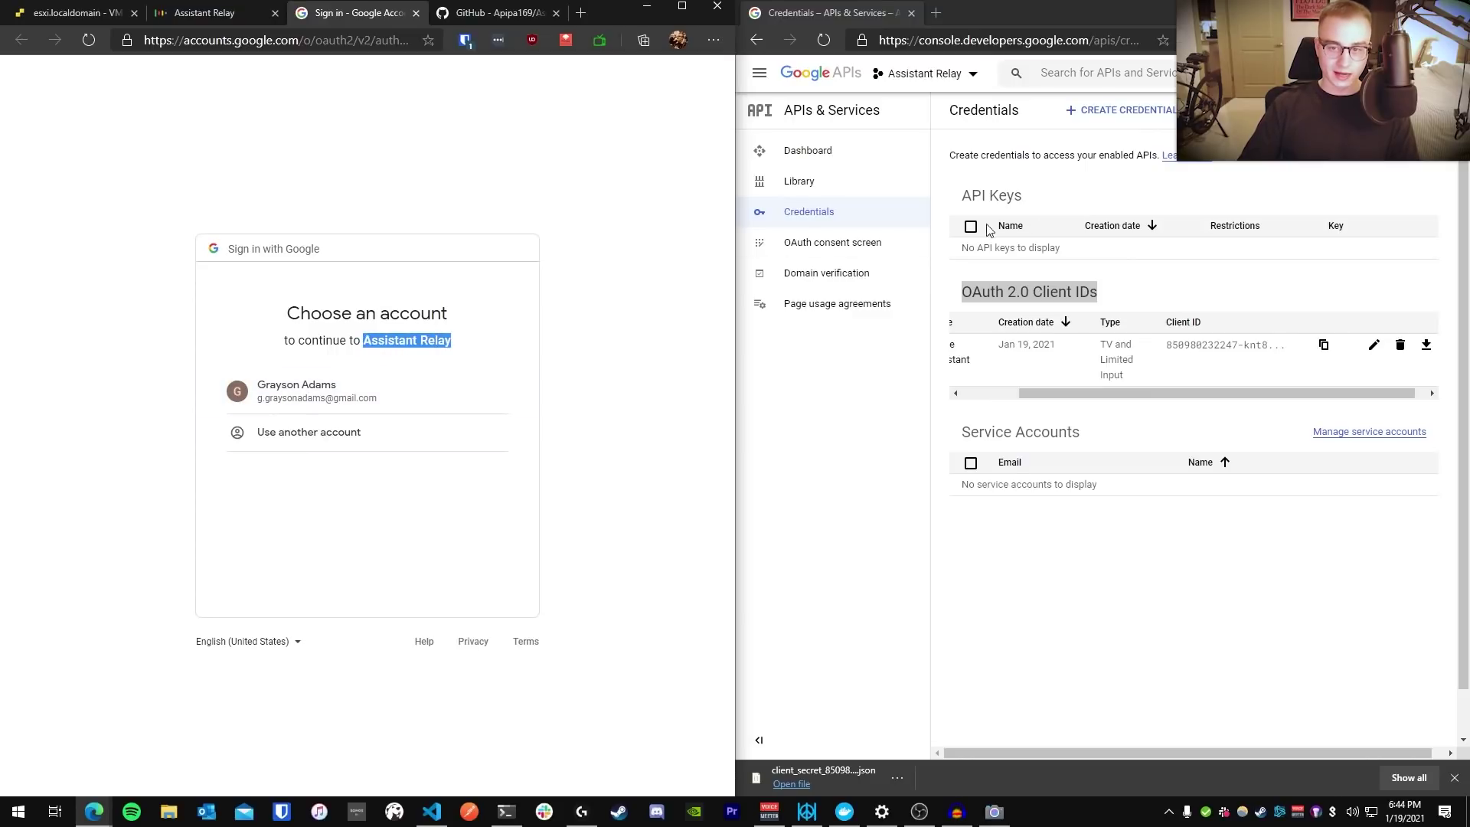
pyautogui.click(302, 404)
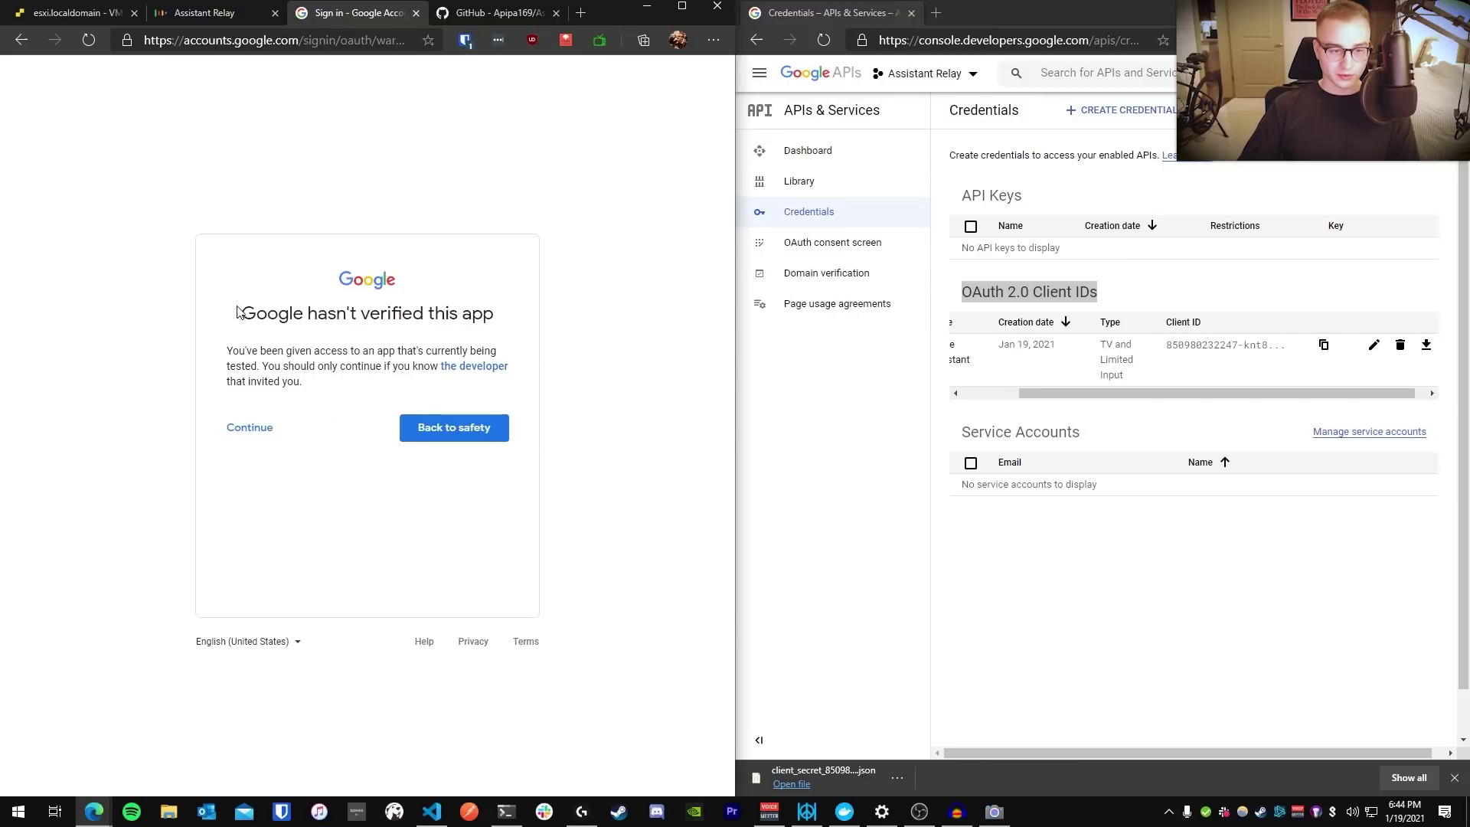
pyautogui.moveTo(237, 310); pyautogui.dragTo(498, 312)
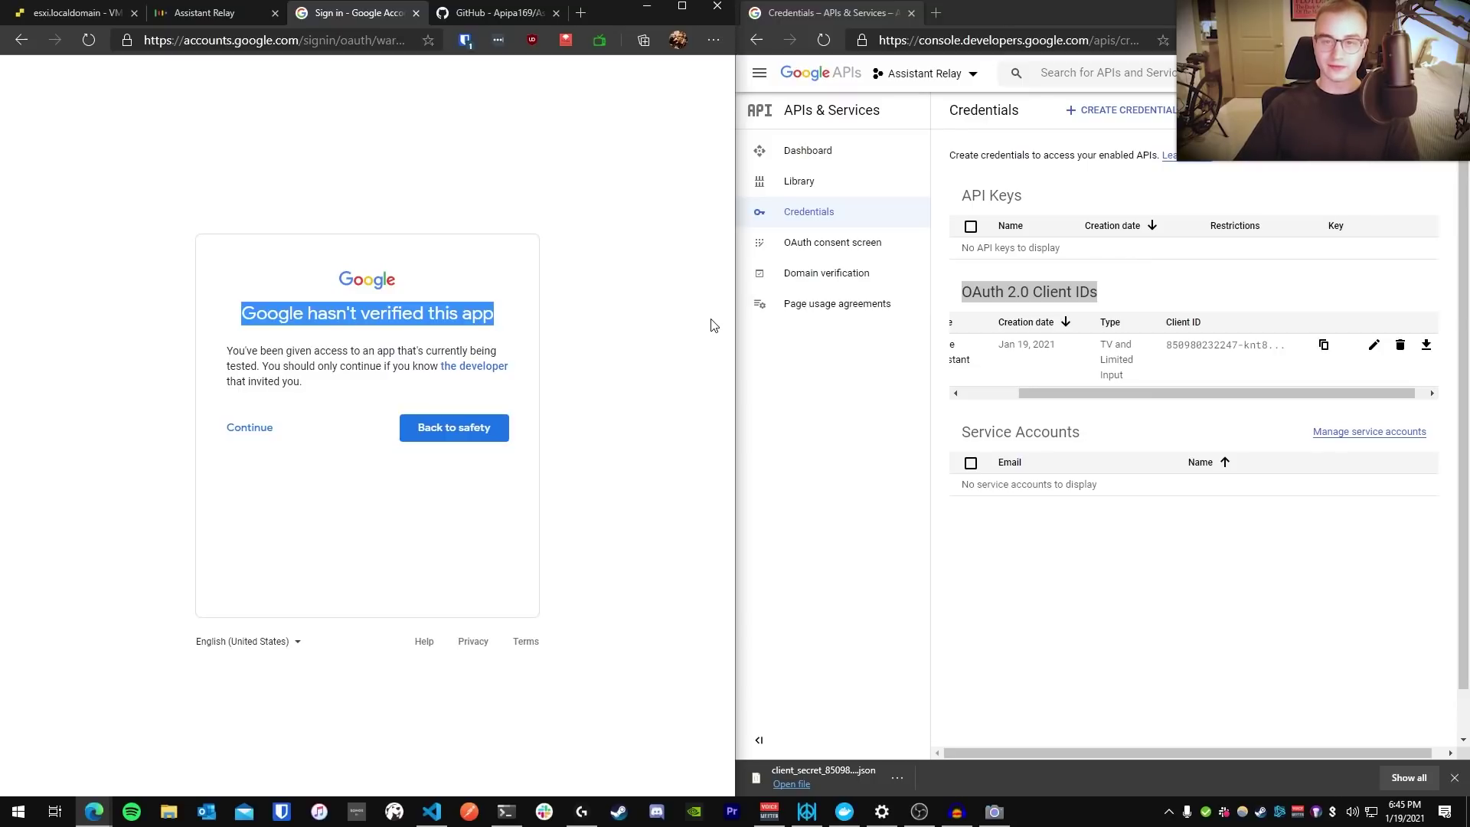
pyautogui.click(722, 315)
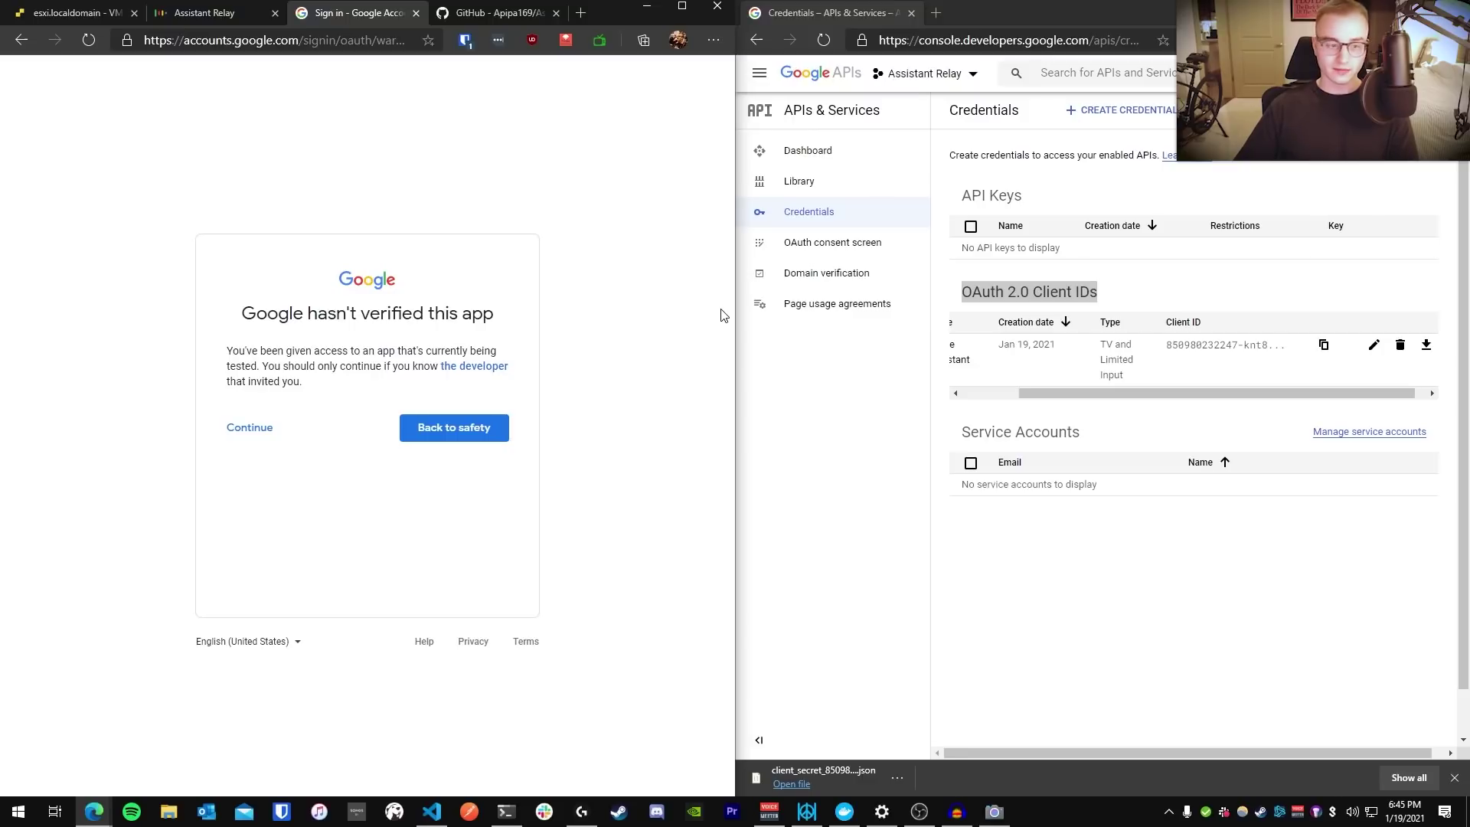
pyautogui.click(251, 427)
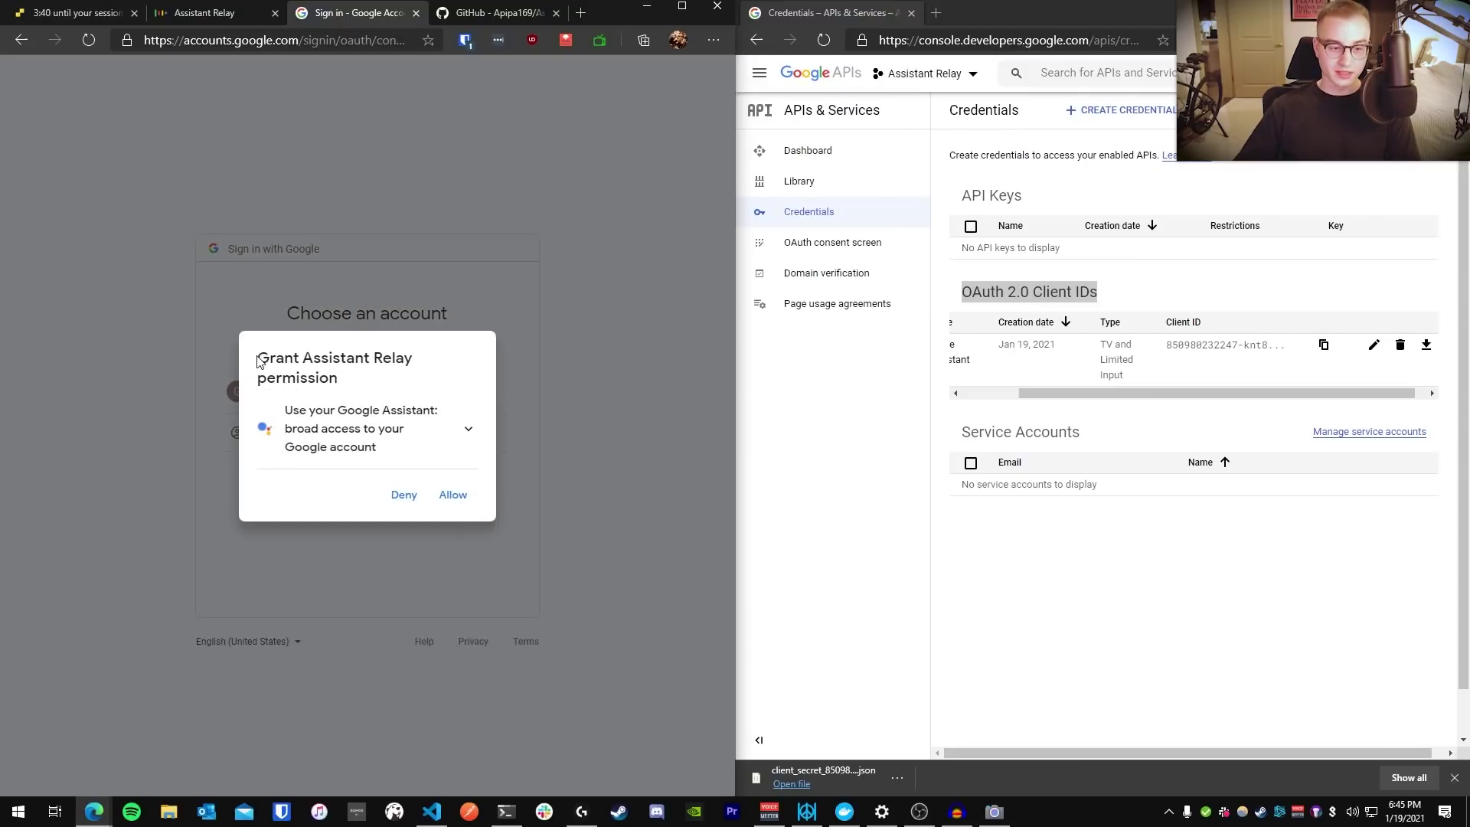
# Allow Google Assistant access, then paste the authorization code into Assistant Relay's Auth Code field
pyautogui.moveTo(258, 358); pyautogui.dragTo(406, 357)
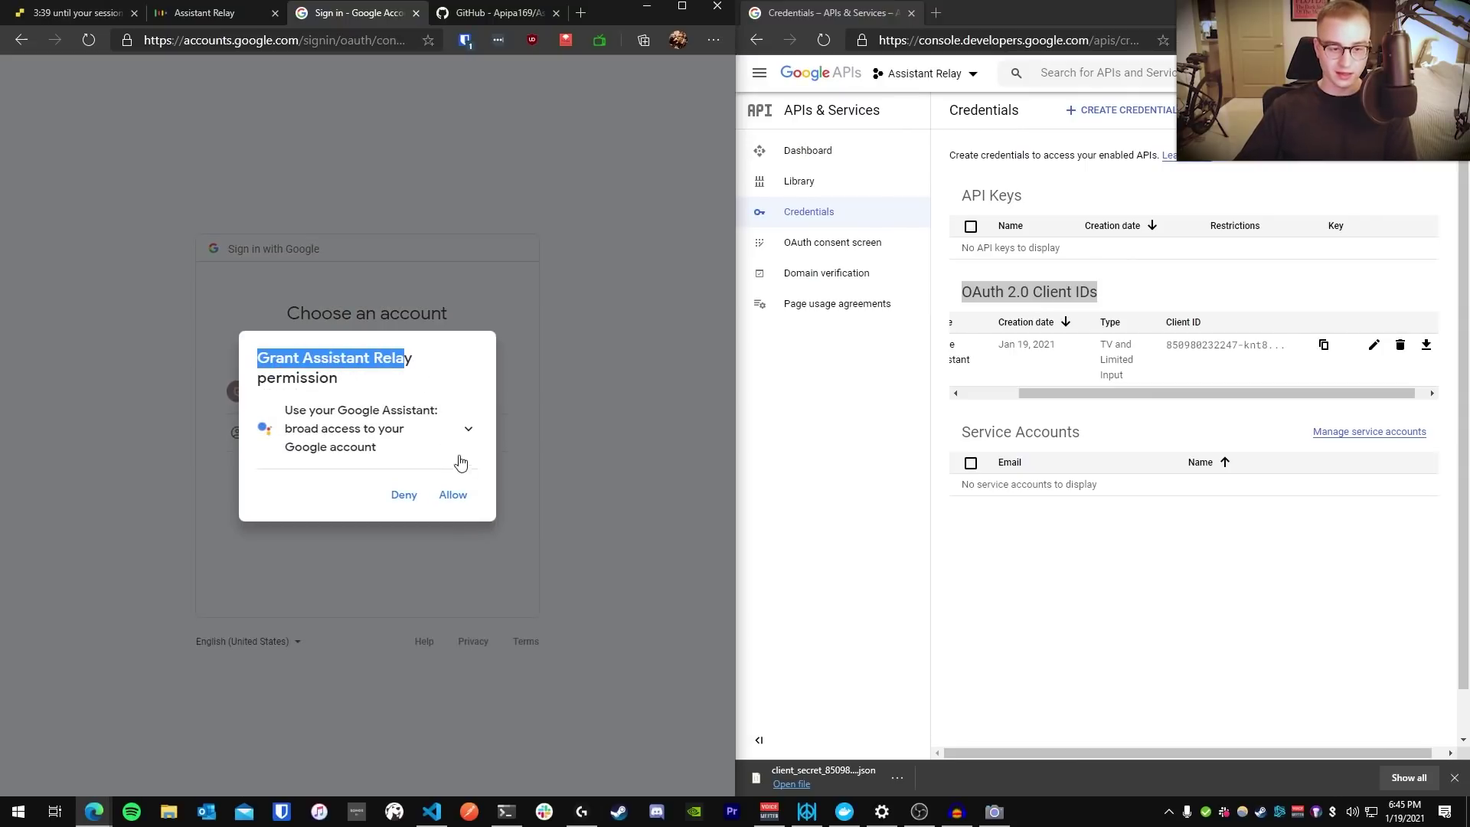
pyautogui.click(454, 496)
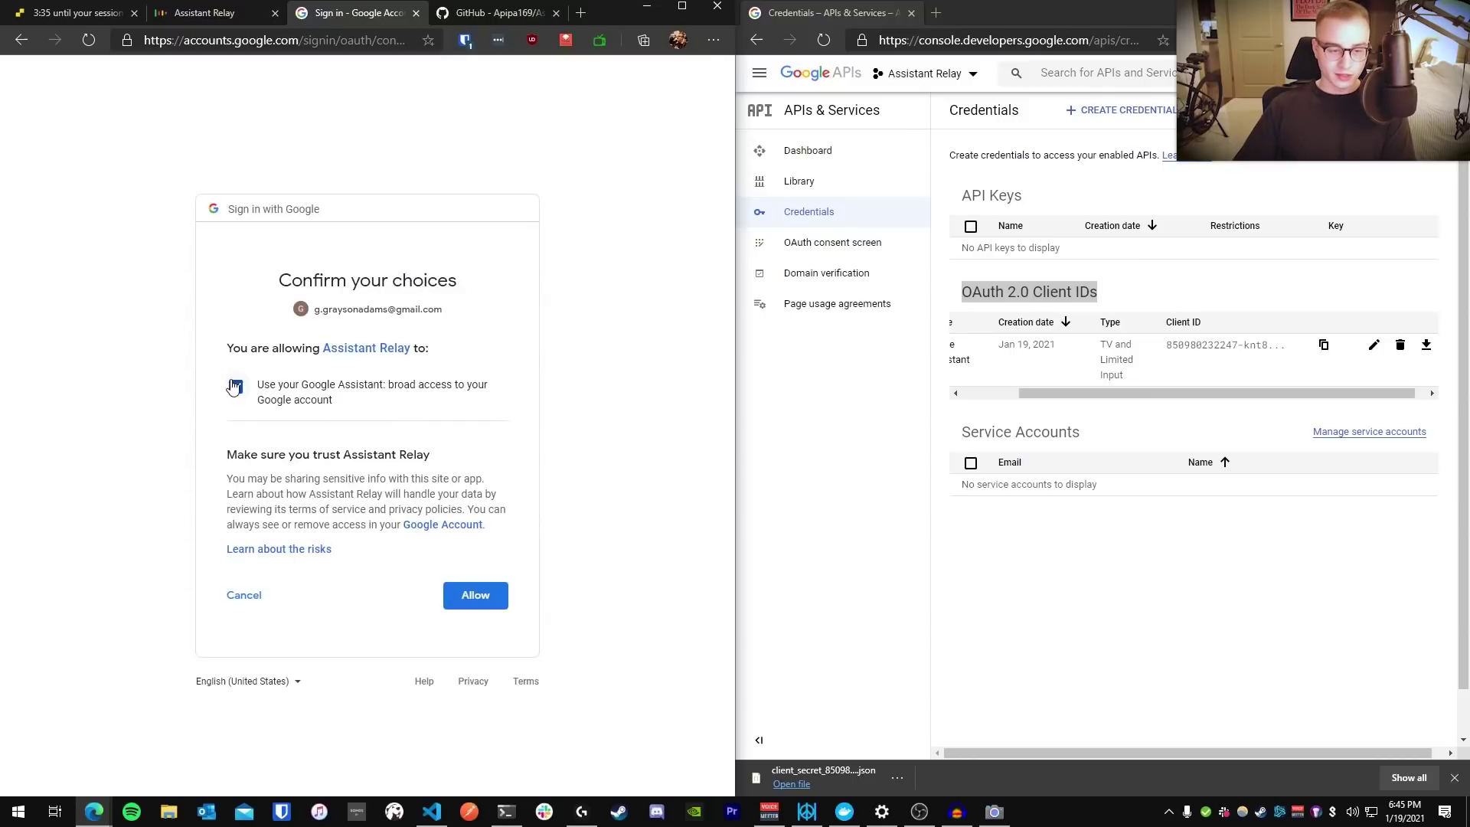
pyautogui.click(469, 589)
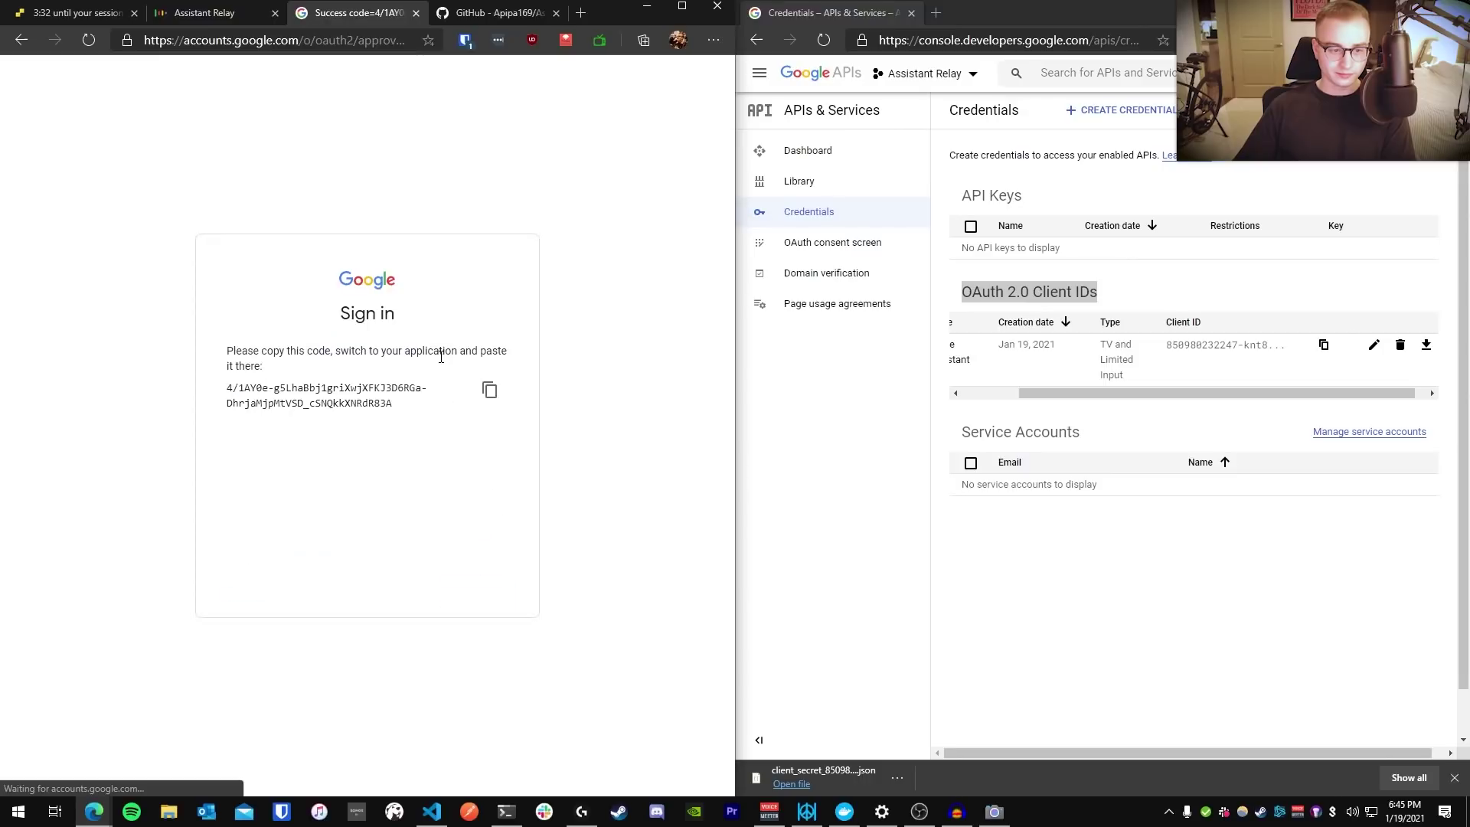
pyautogui.click(491, 389)
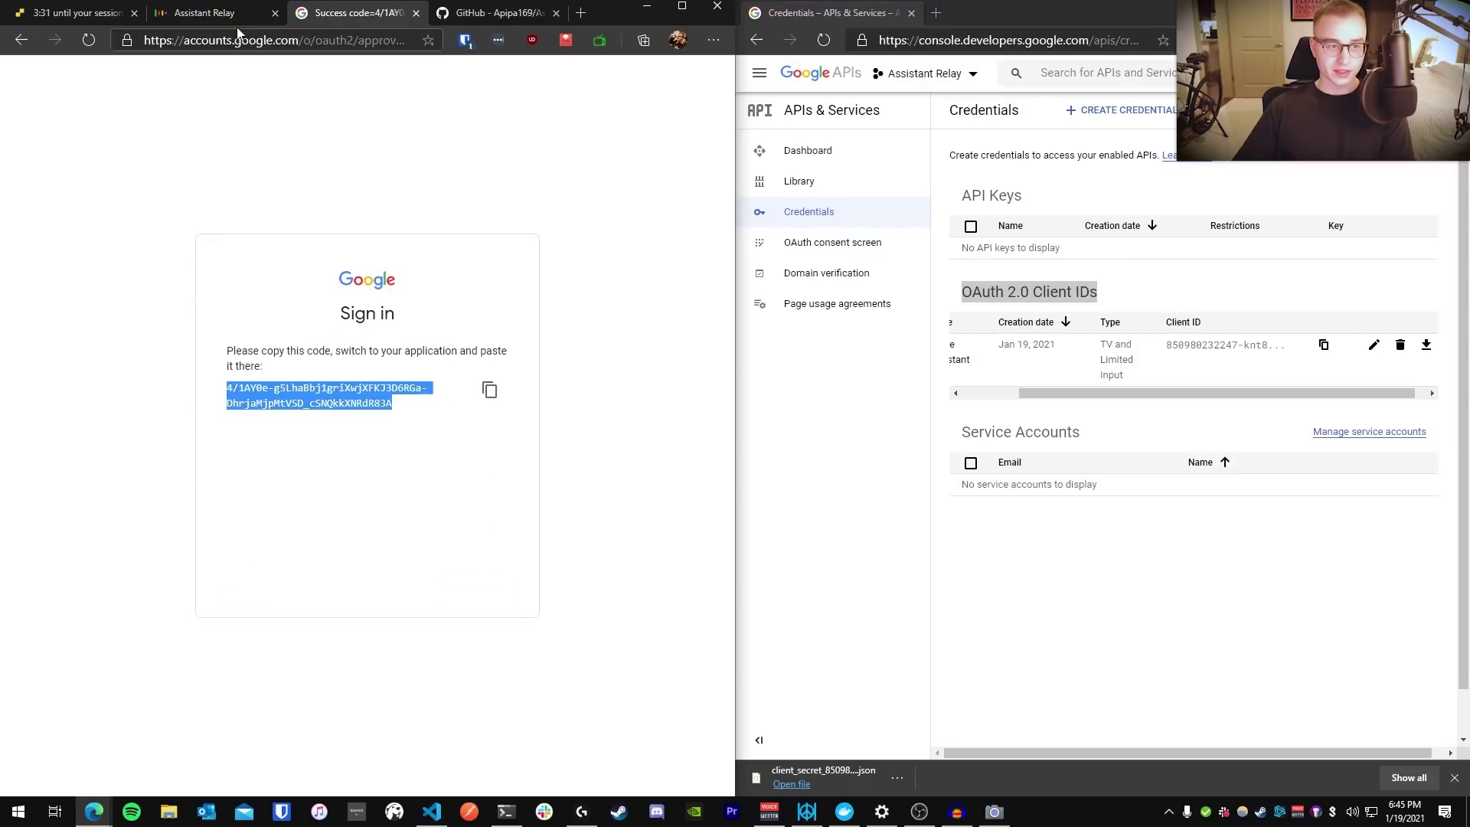
pyautogui.click(204, 12)
pyautogui.click(275, 516)
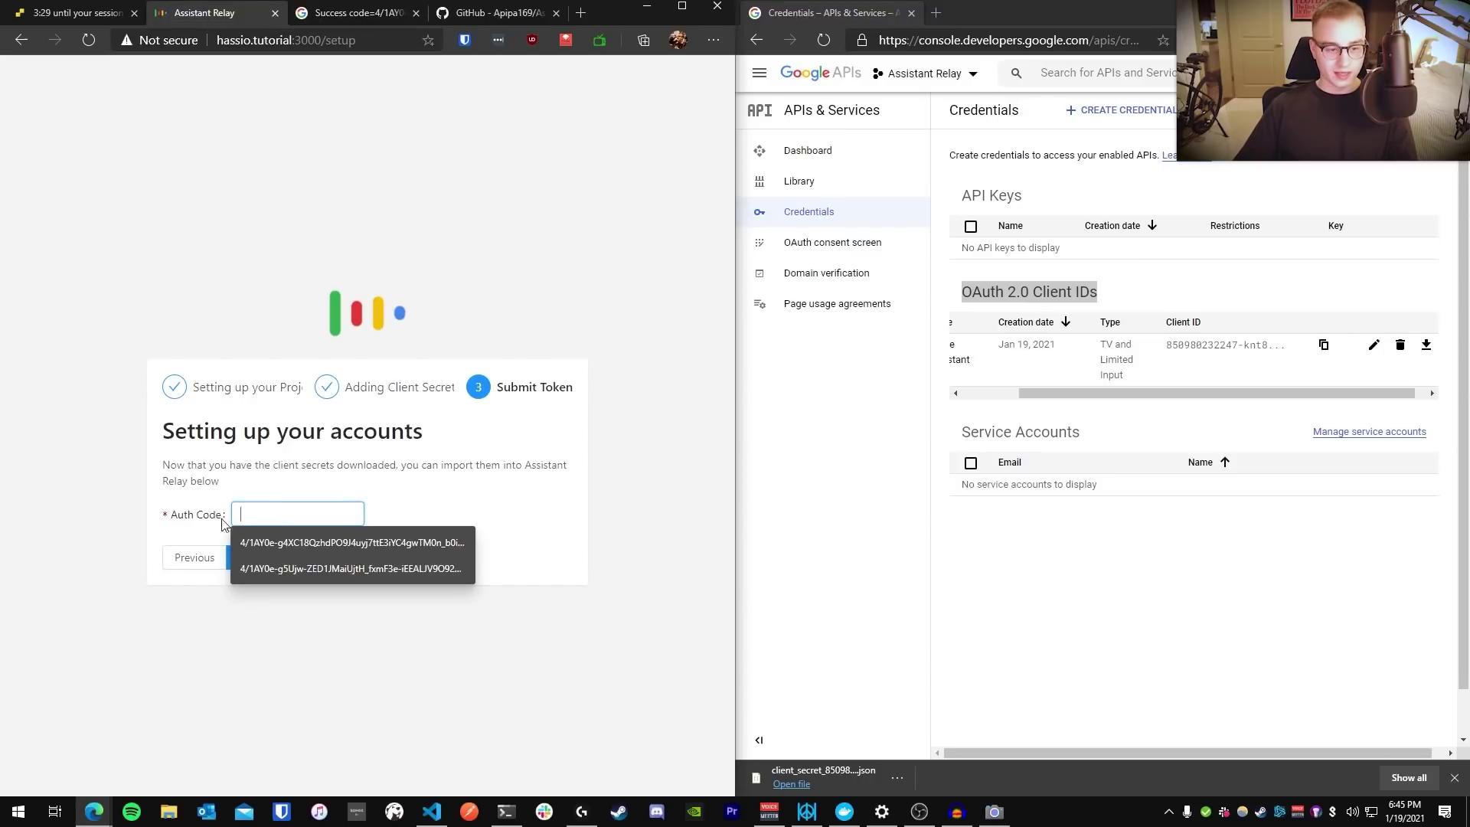
pyautogui.hotkey('ctrl', 'v')
pyautogui.hotkey('ctrl', 'a')
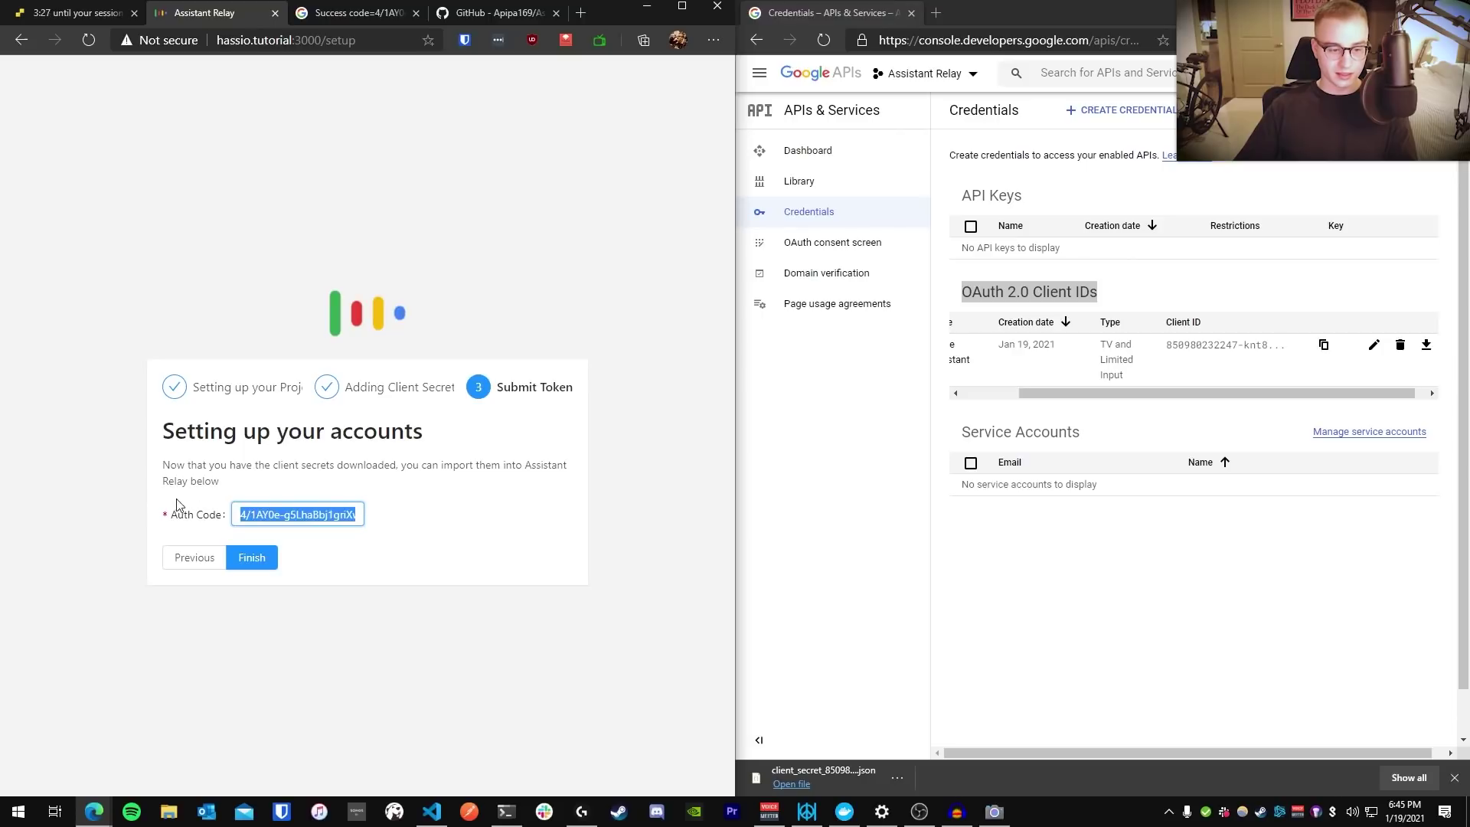
pyautogui.click(177, 505)
# Finish setup and submit a Hello, world! broadcast test from the Sandbox under the user's name
pyautogui.click(251, 558)
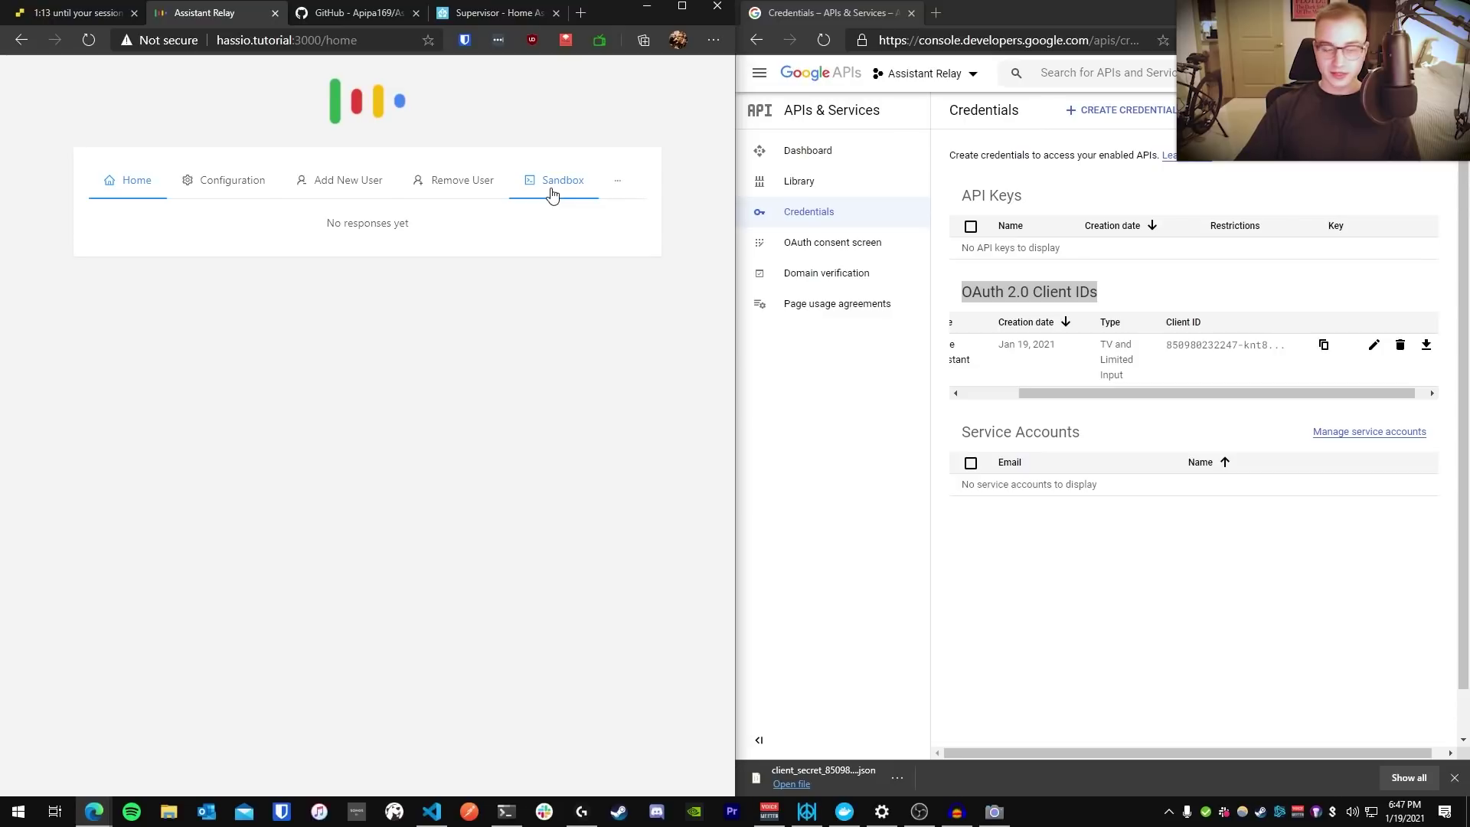
pyautogui.click(553, 195)
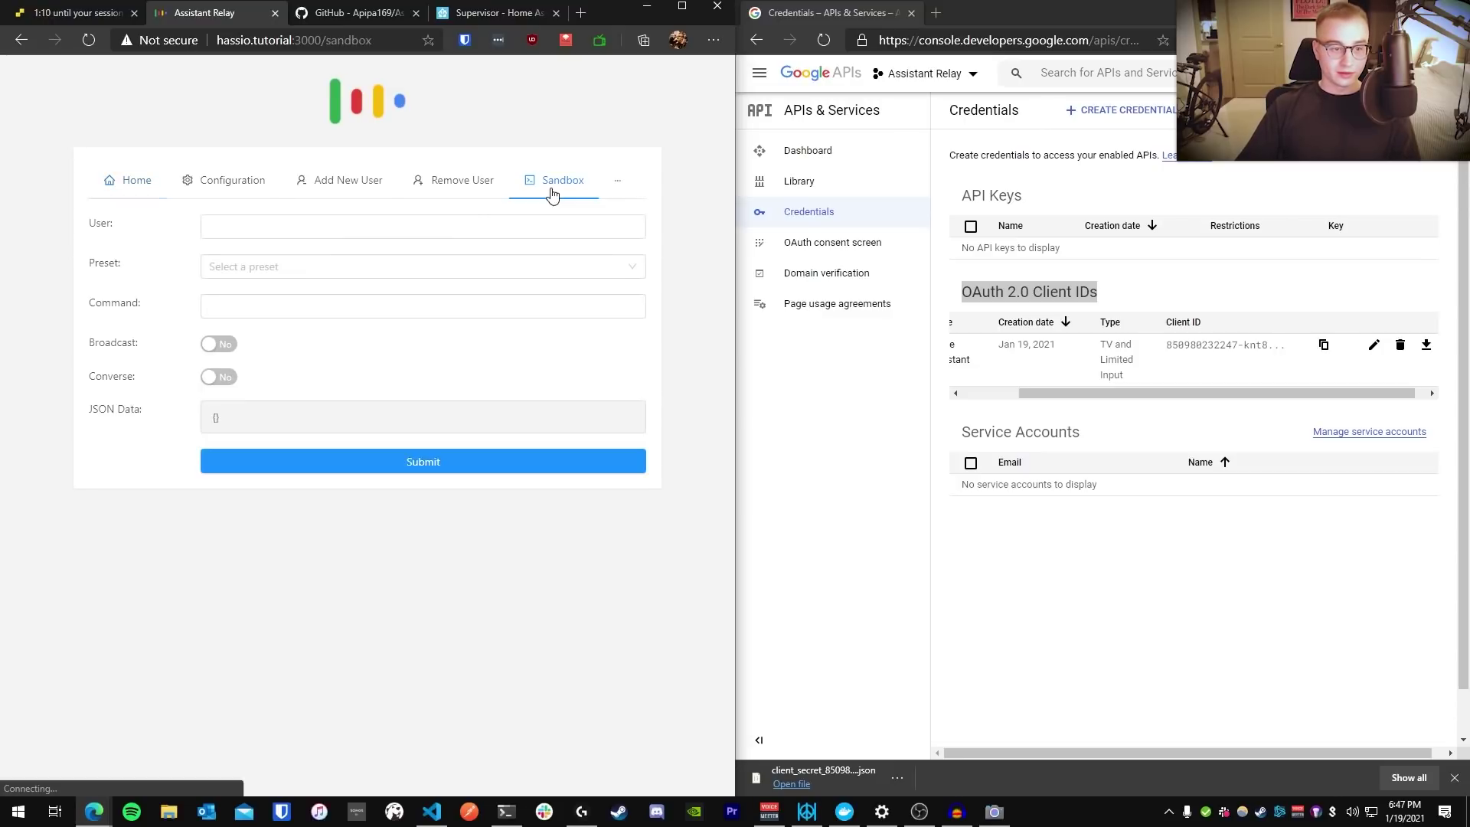
pyautogui.click(248, 237)
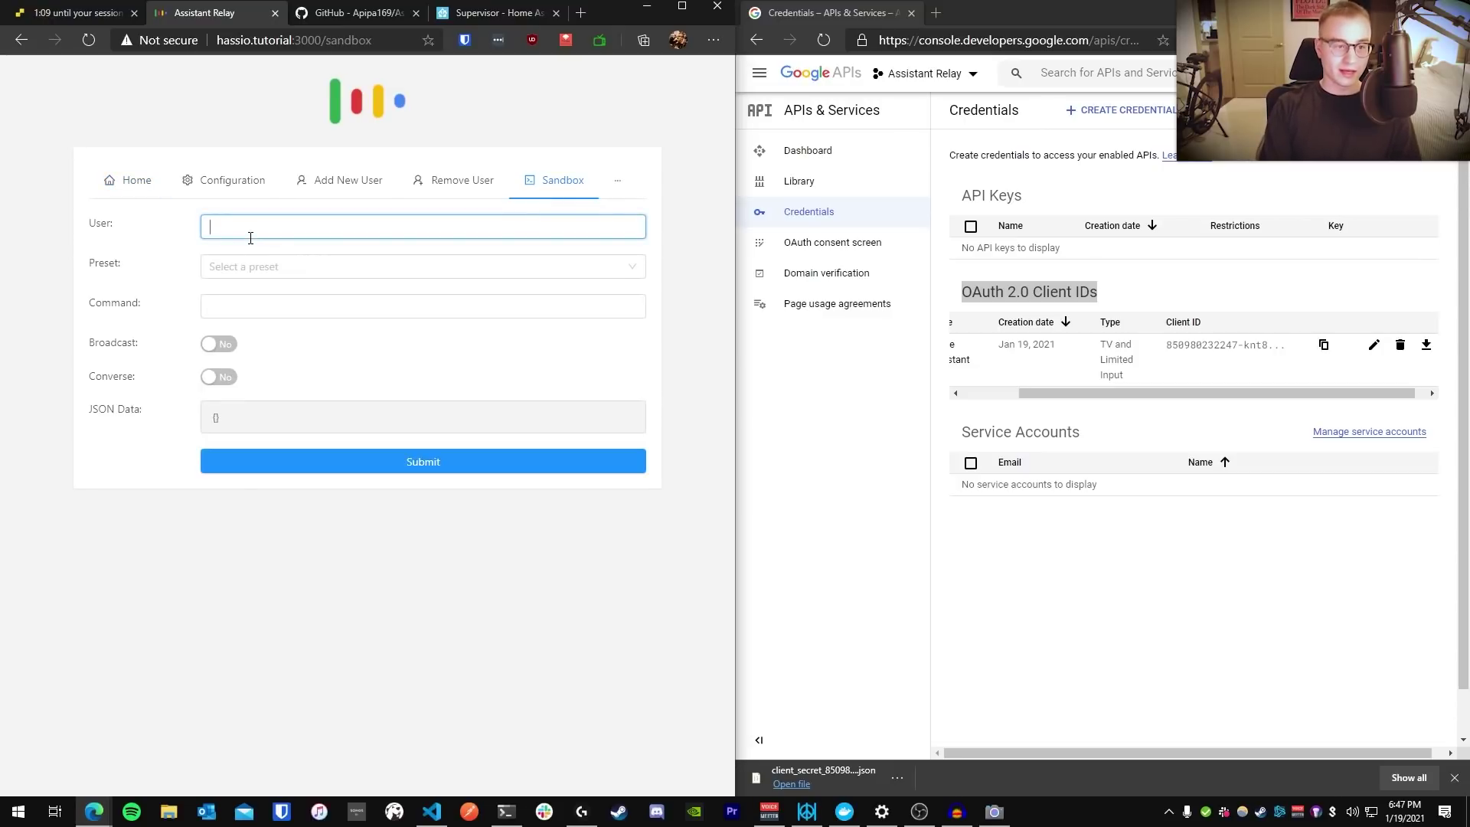
pyautogui.write('Grayson')
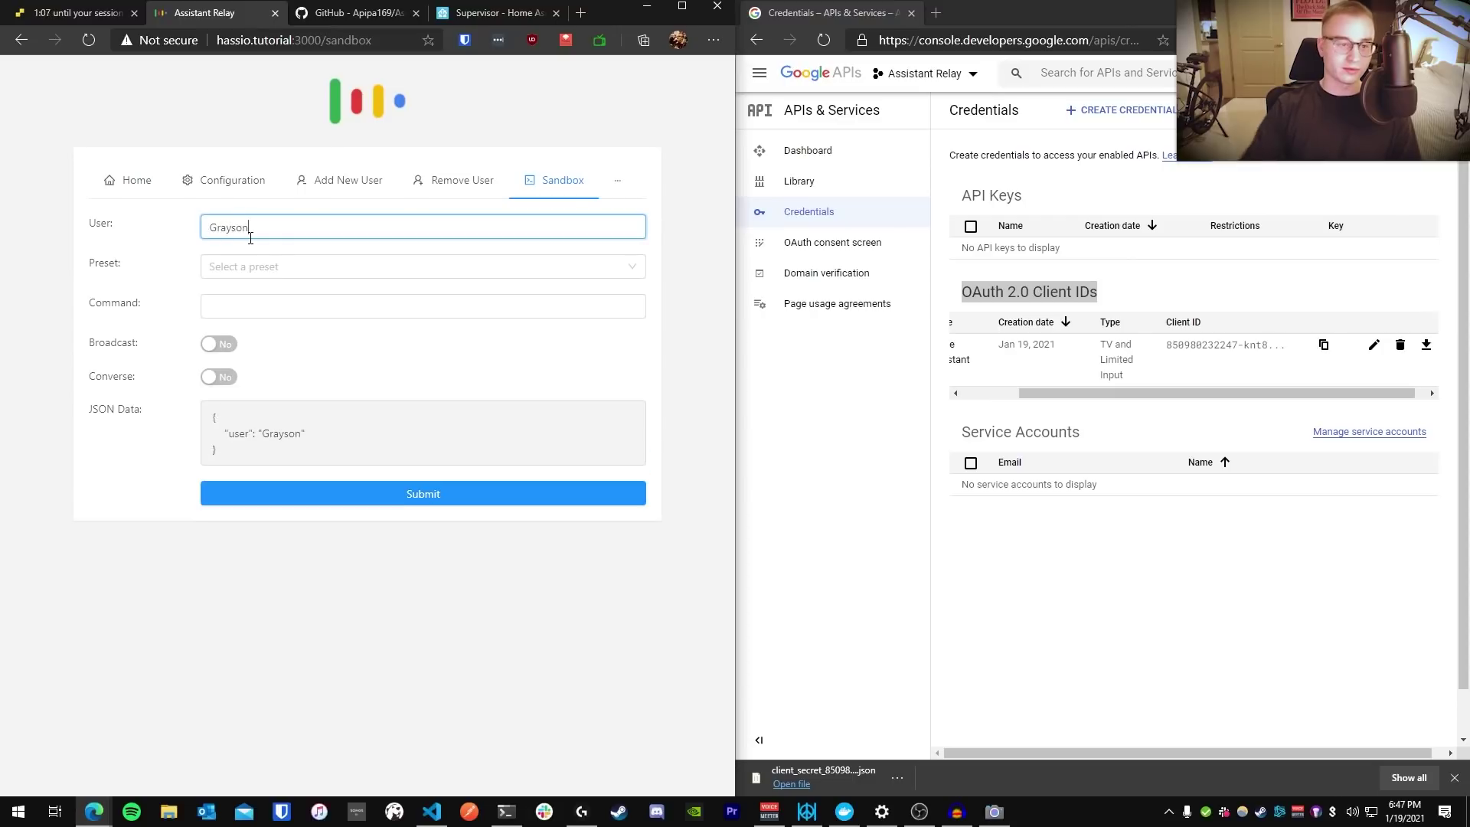
pyautogui.click(236, 302)
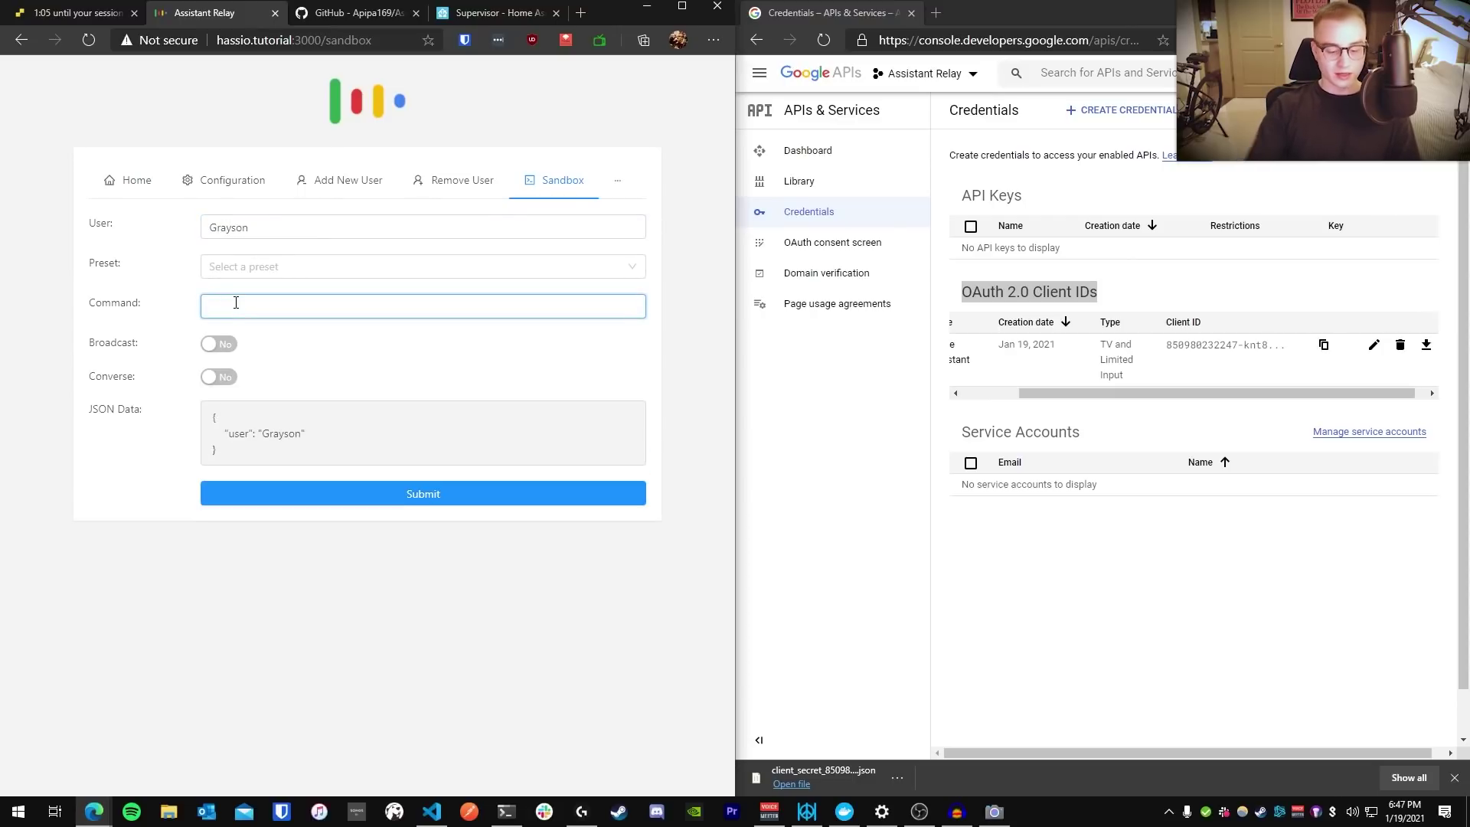
pyautogui.write('Hello, world!')
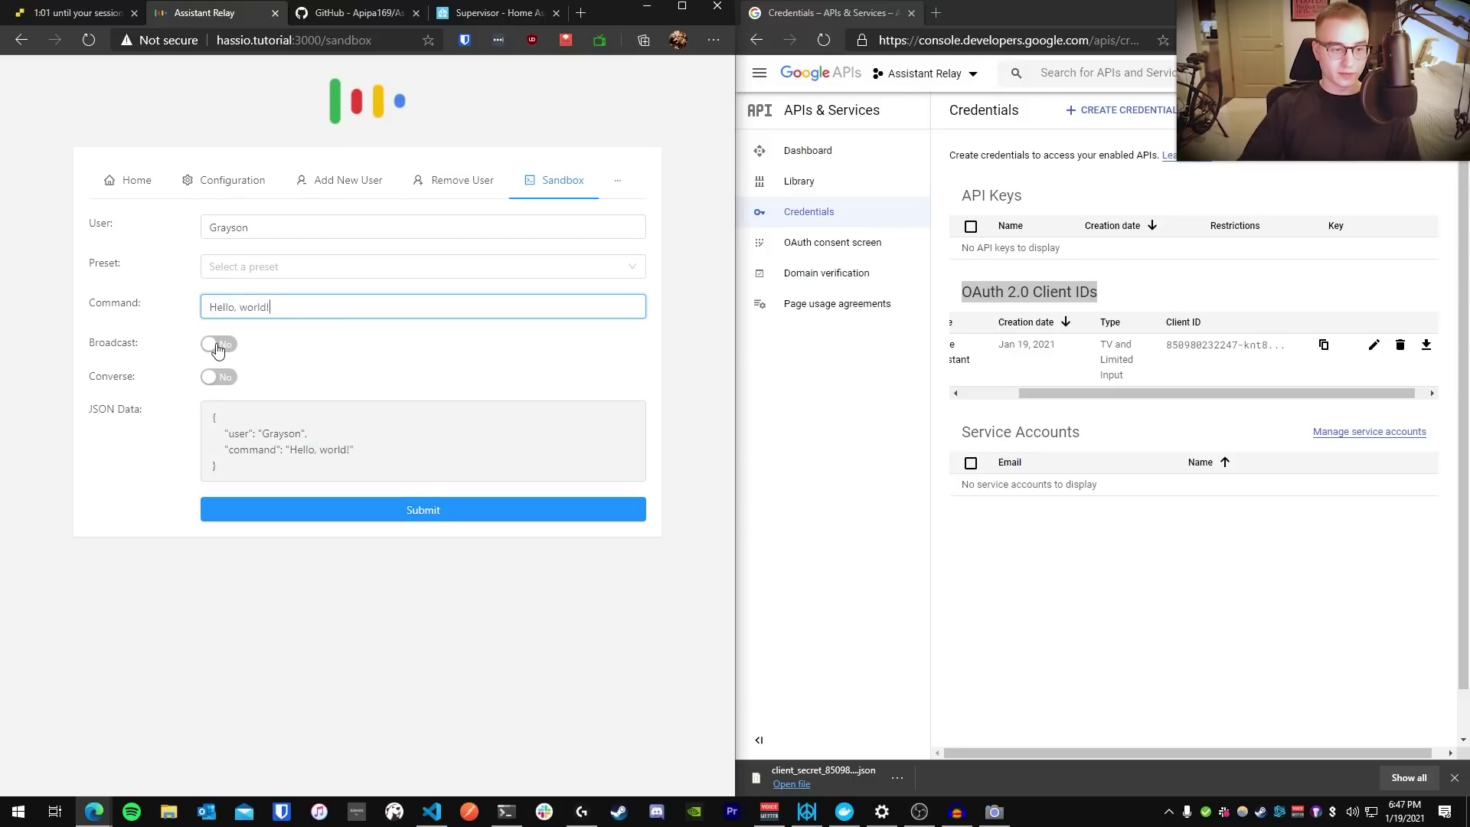
pyautogui.click(218, 346)
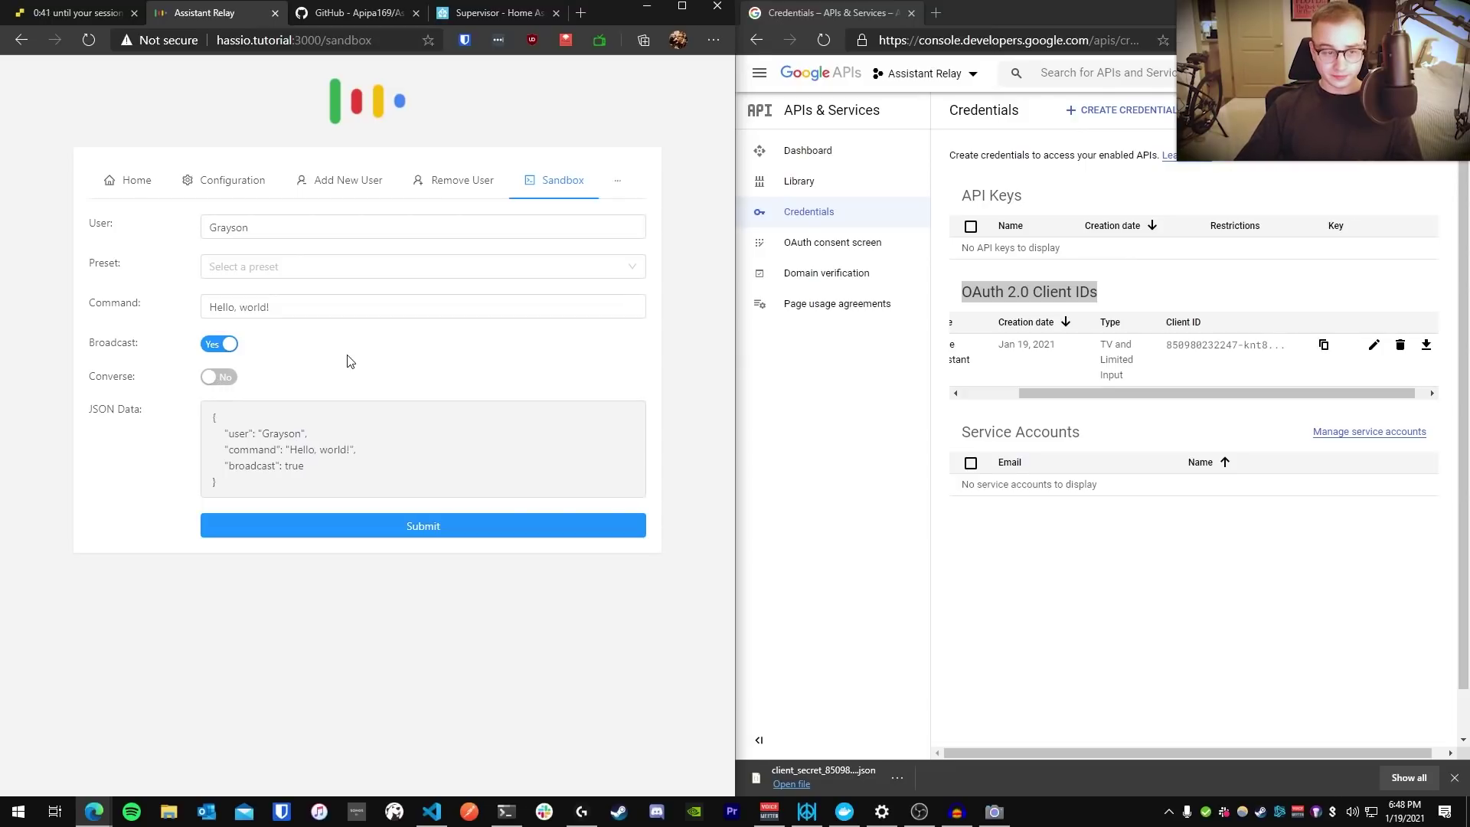
pyautogui.click(378, 533)
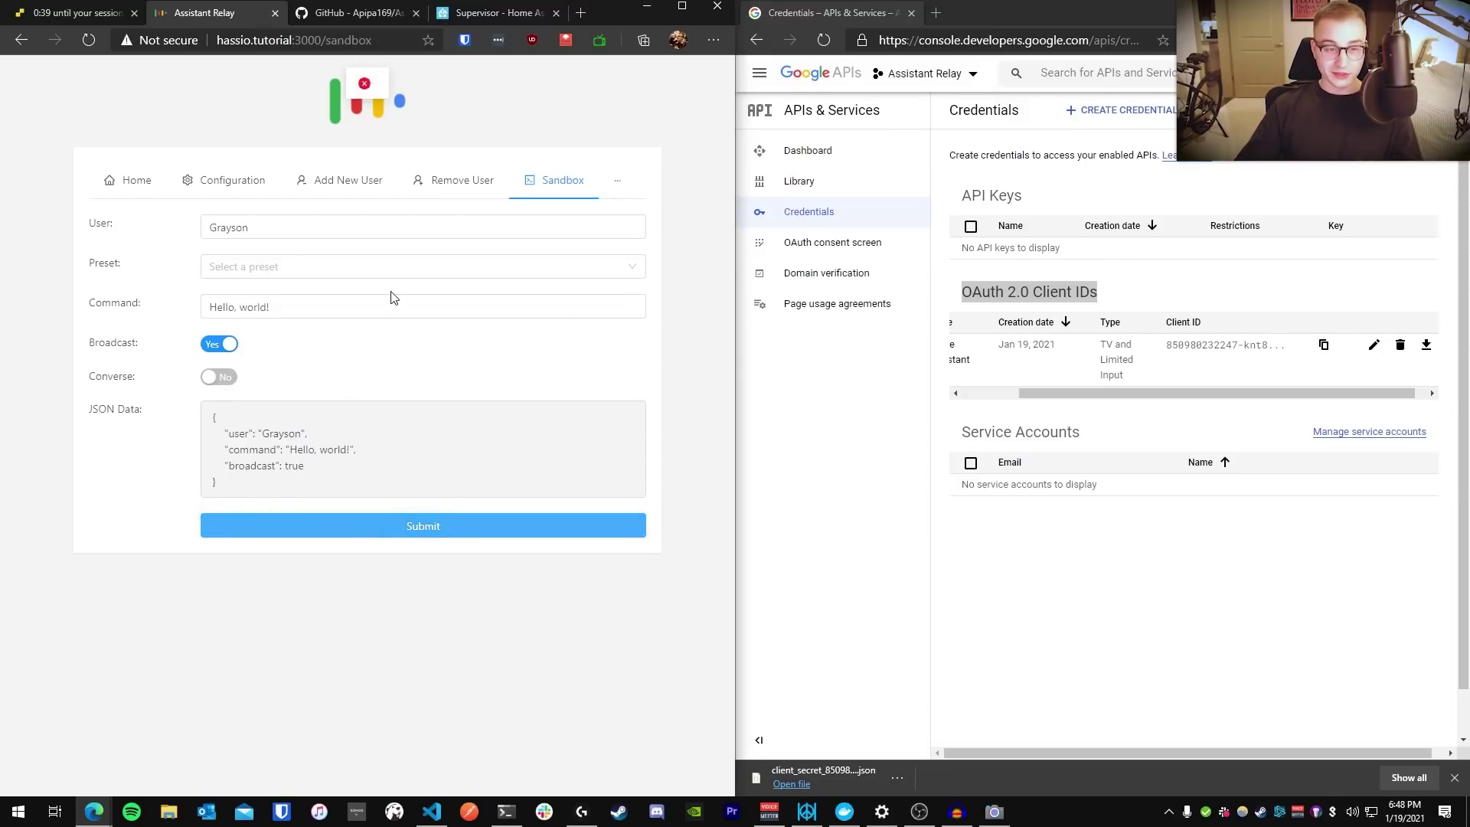
# Check the red error, then go back to the Home Assistant Supervisor dashboard
pyautogui.scroll(9, 373, 61)
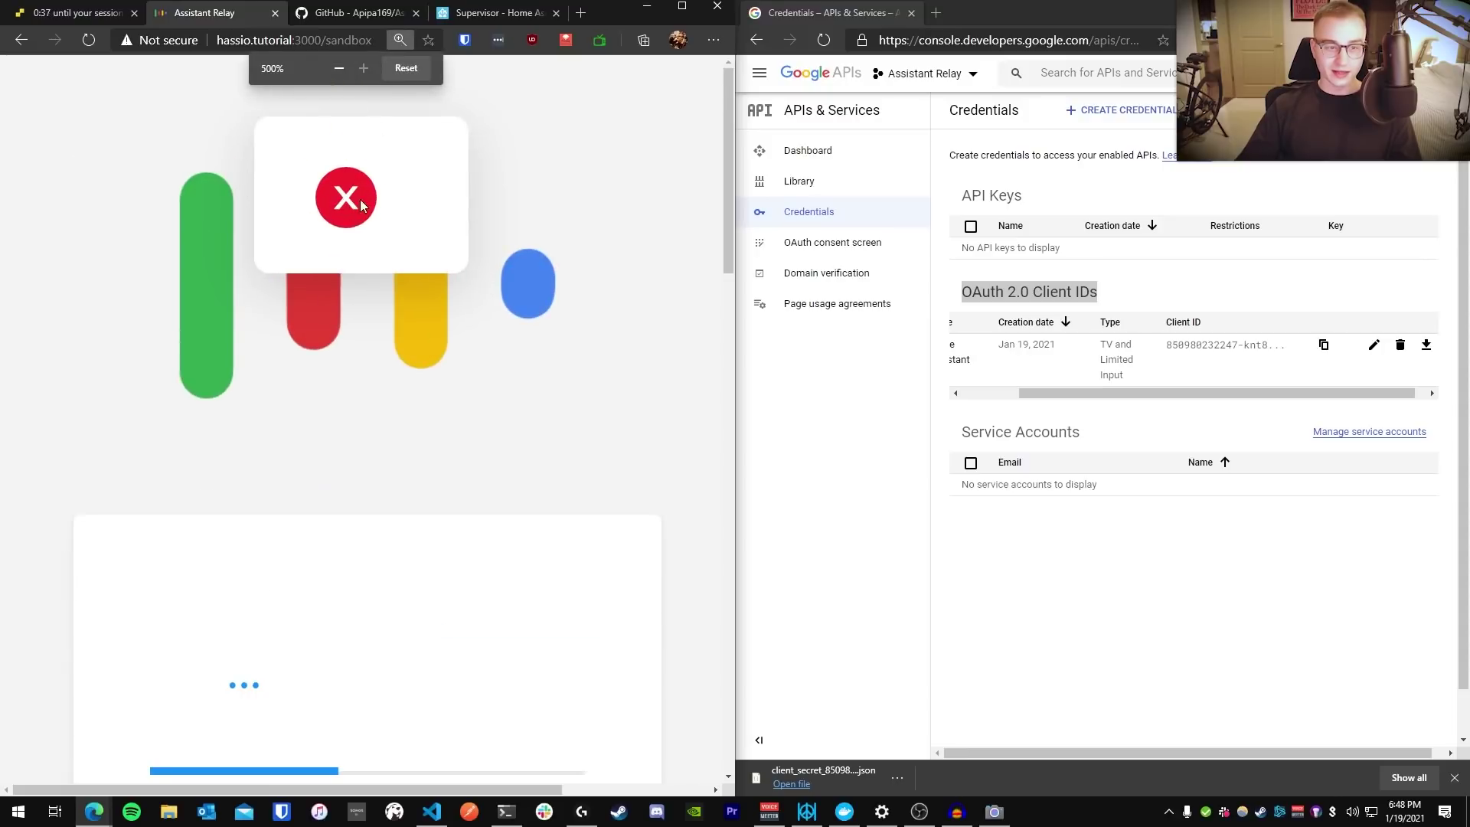
pyautogui.scroll(-9, 505, 300)
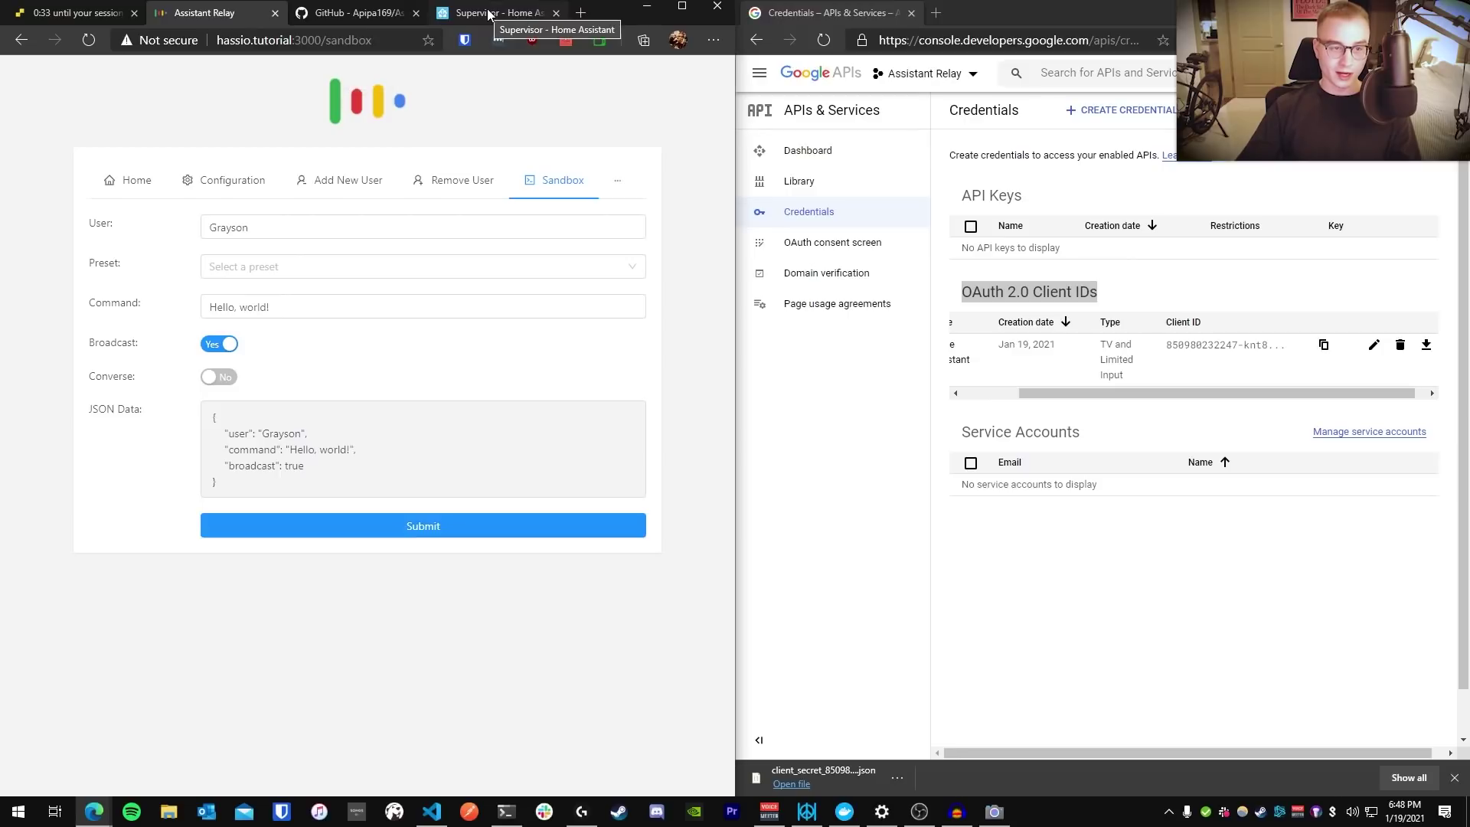
pyautogui.moveTo(467, 13); pyautogui.dragTo(326, 13)
pyautogui.click(226, 77)
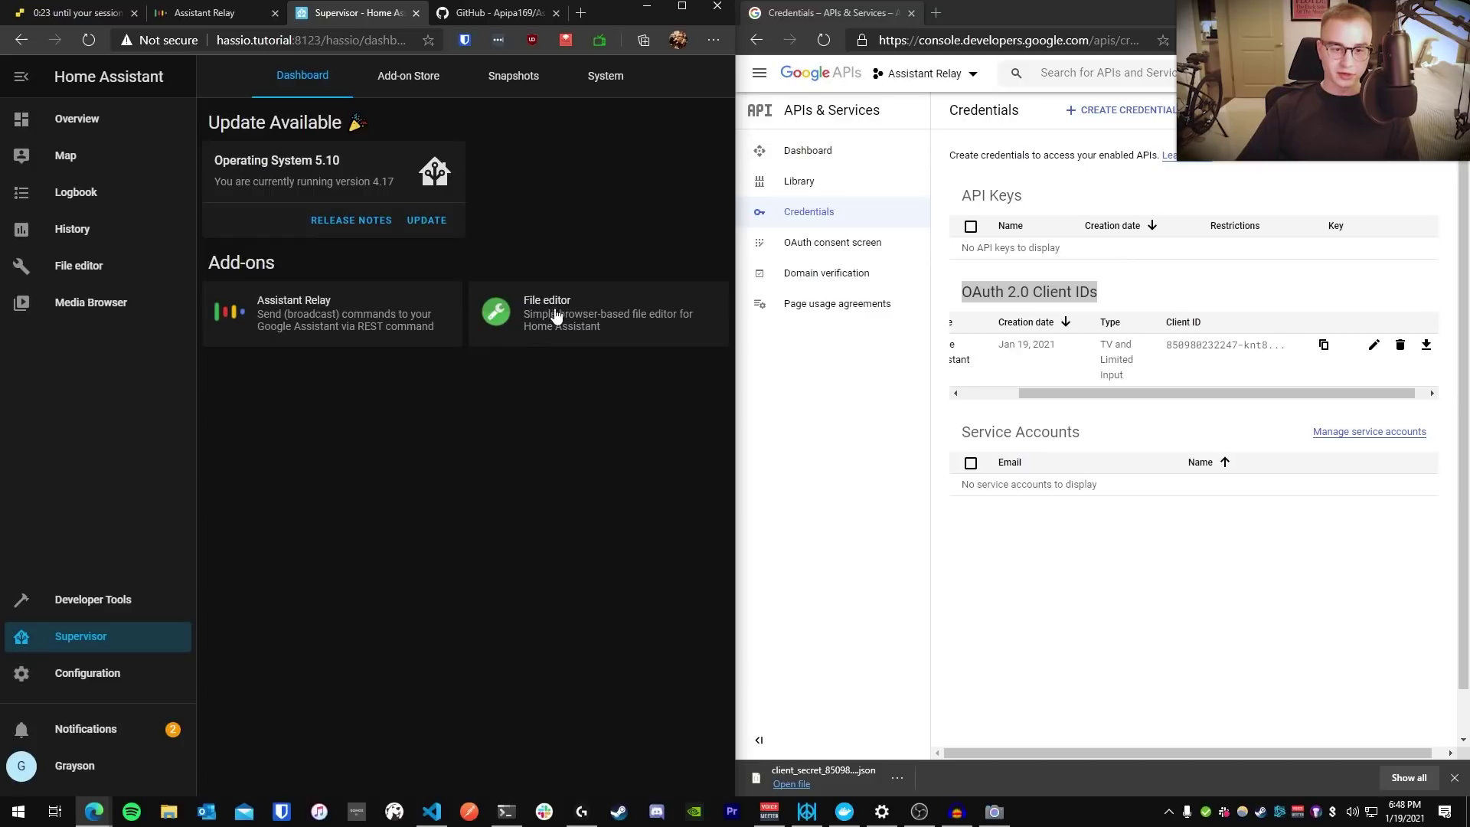
# Open the Assistant Relay add-on's Log and find the Google Assistant API error
pyautogui.click(317, 309)
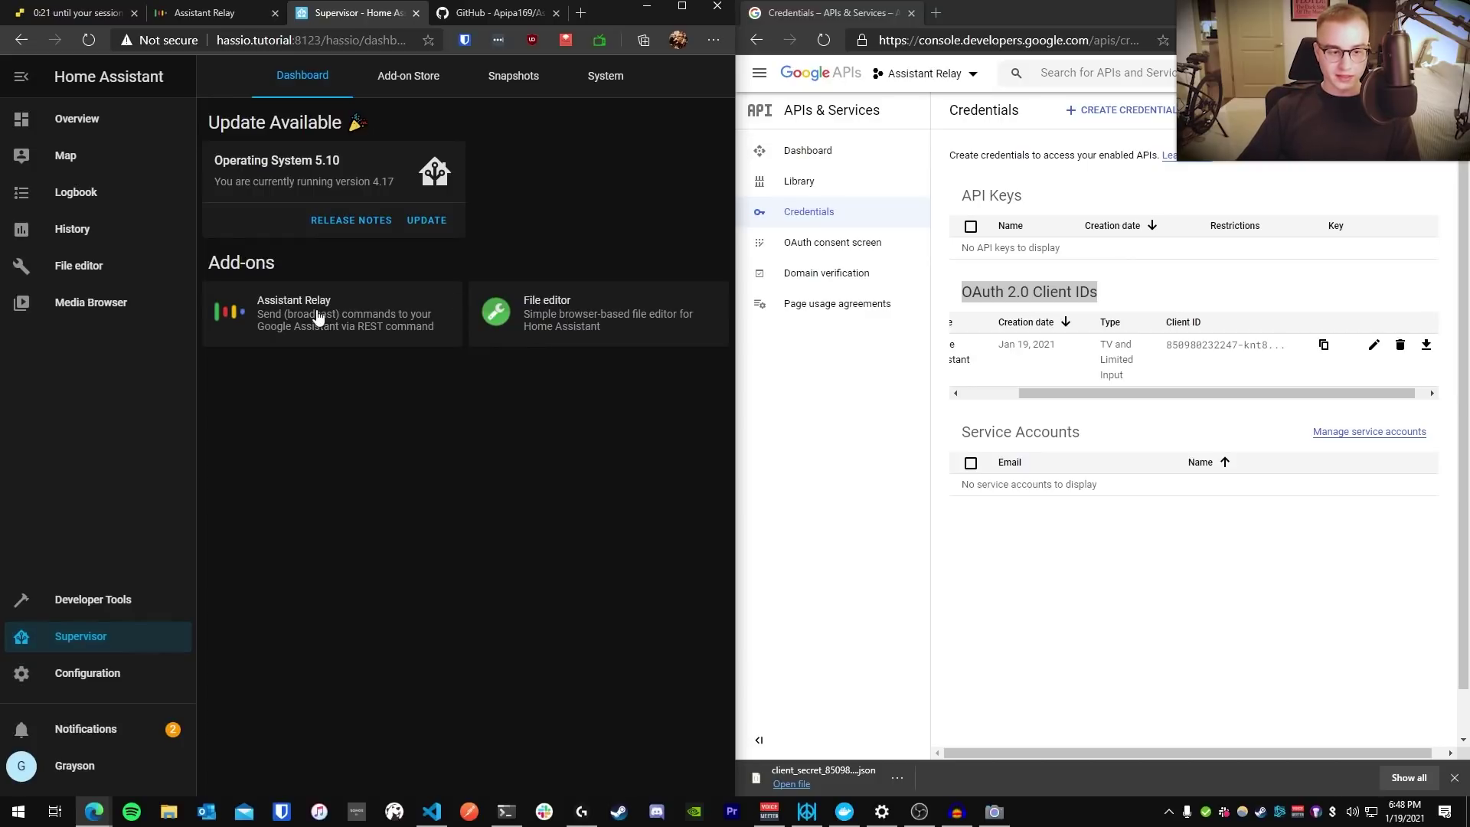
pyautogui.click(558, 76)
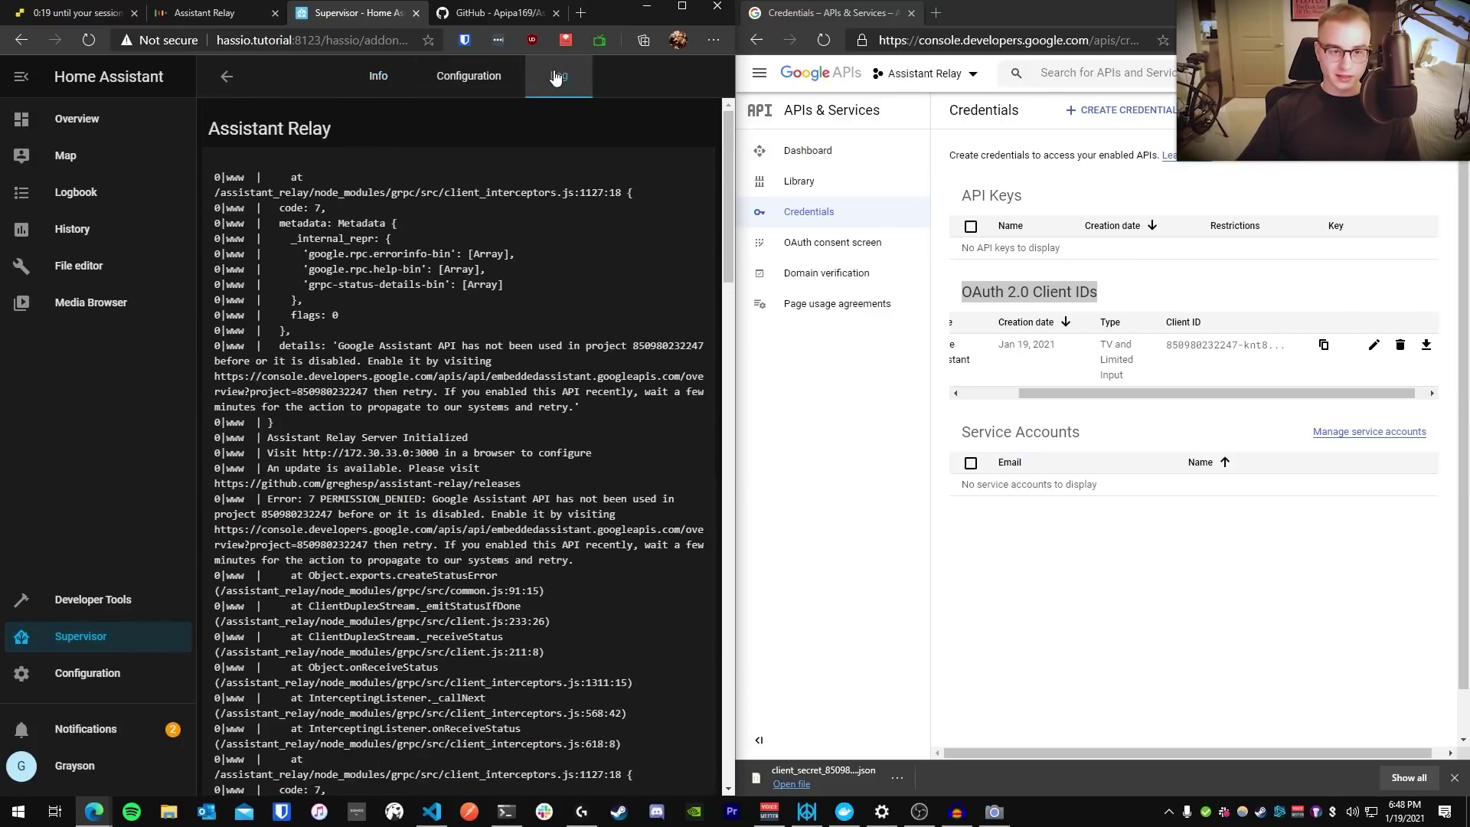
pyautogui.scroll(-3, 460, 459)
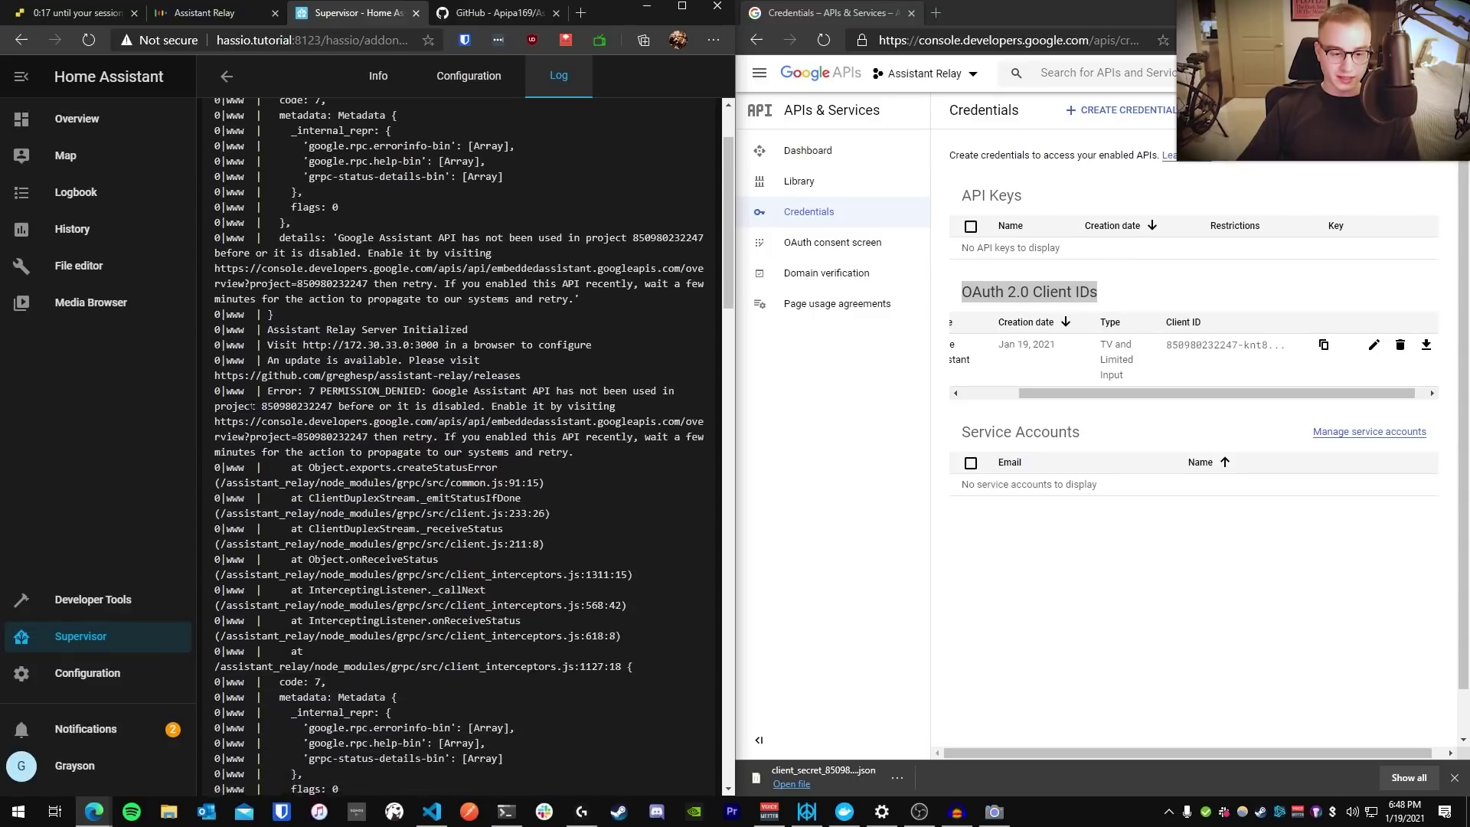
pyautogui.moveTo(329, 626); pyautogui.dragTo(230, 299)
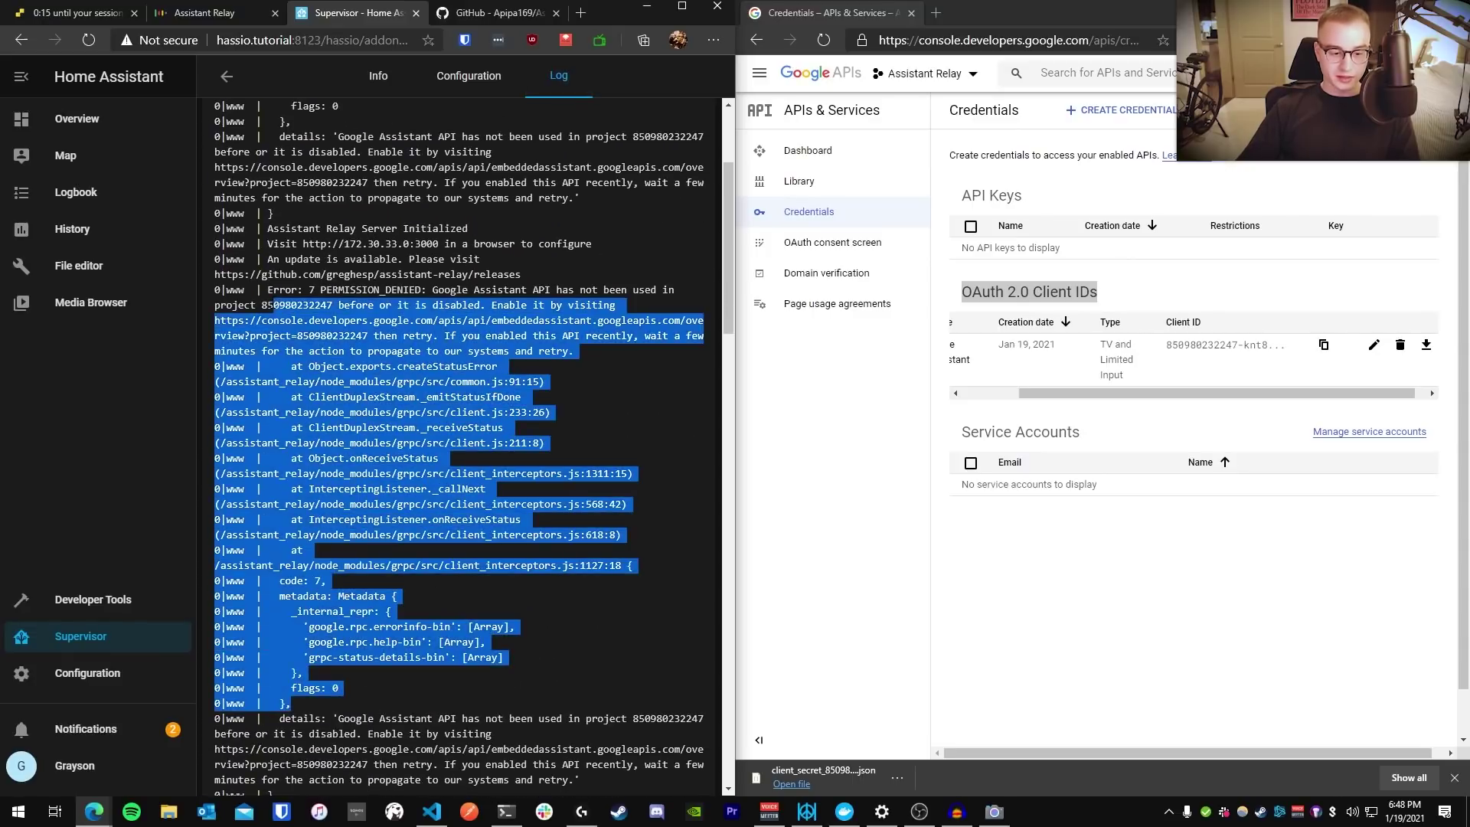
pyautogui.click(230, 299)
pyautogui.scroll(4, 459, 383)
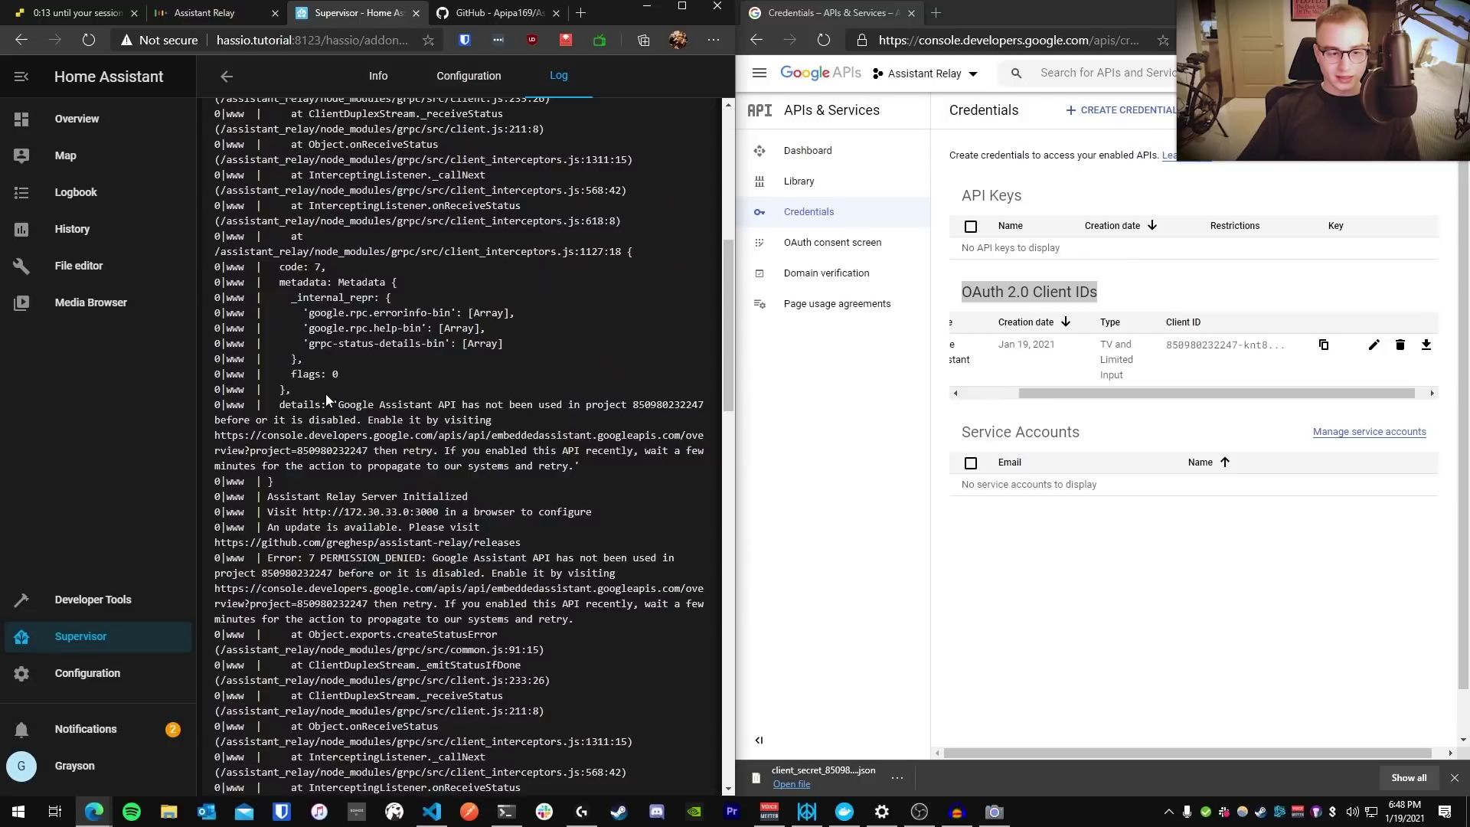
pyautogui.moveTo(340, 404); pyautogui.dragTo(627, 404)
pyautogui.click(574, 383)
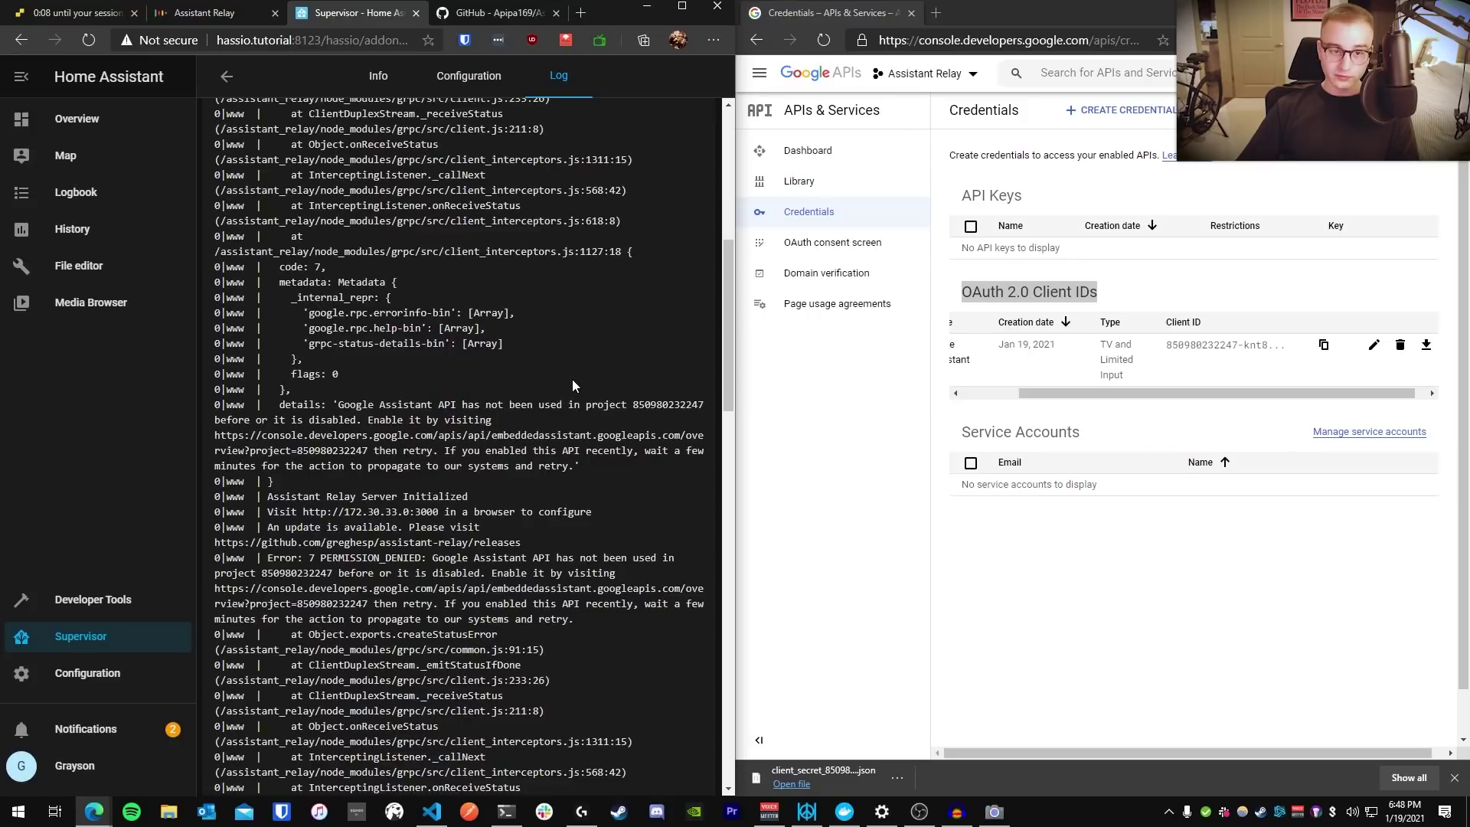
# Search the log for 'google assistant api has not been used' and select the enable link
pyautogui.hotkey('ctrl', 'f')
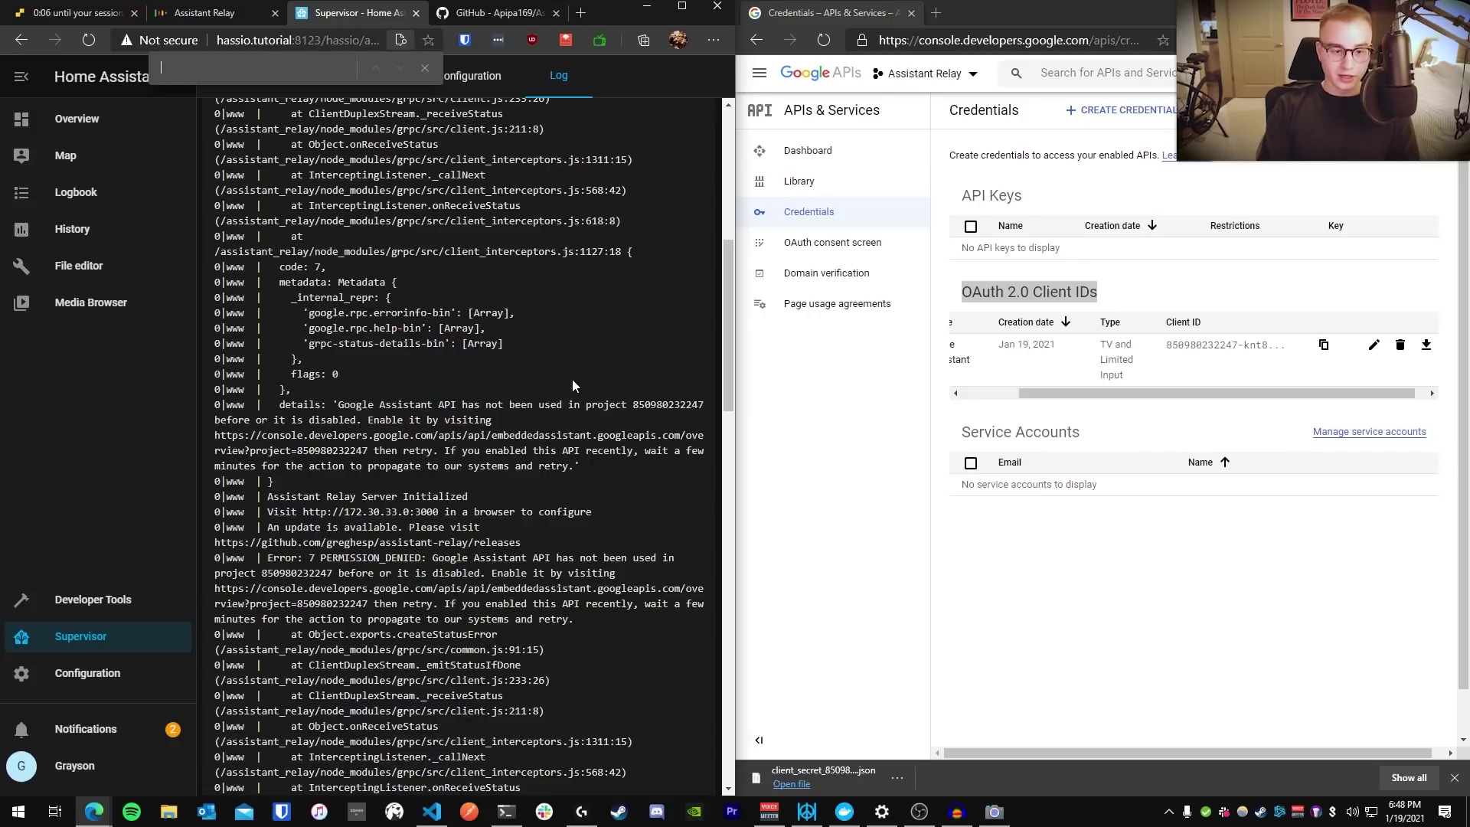
pyautogui.write('google assistant api ')
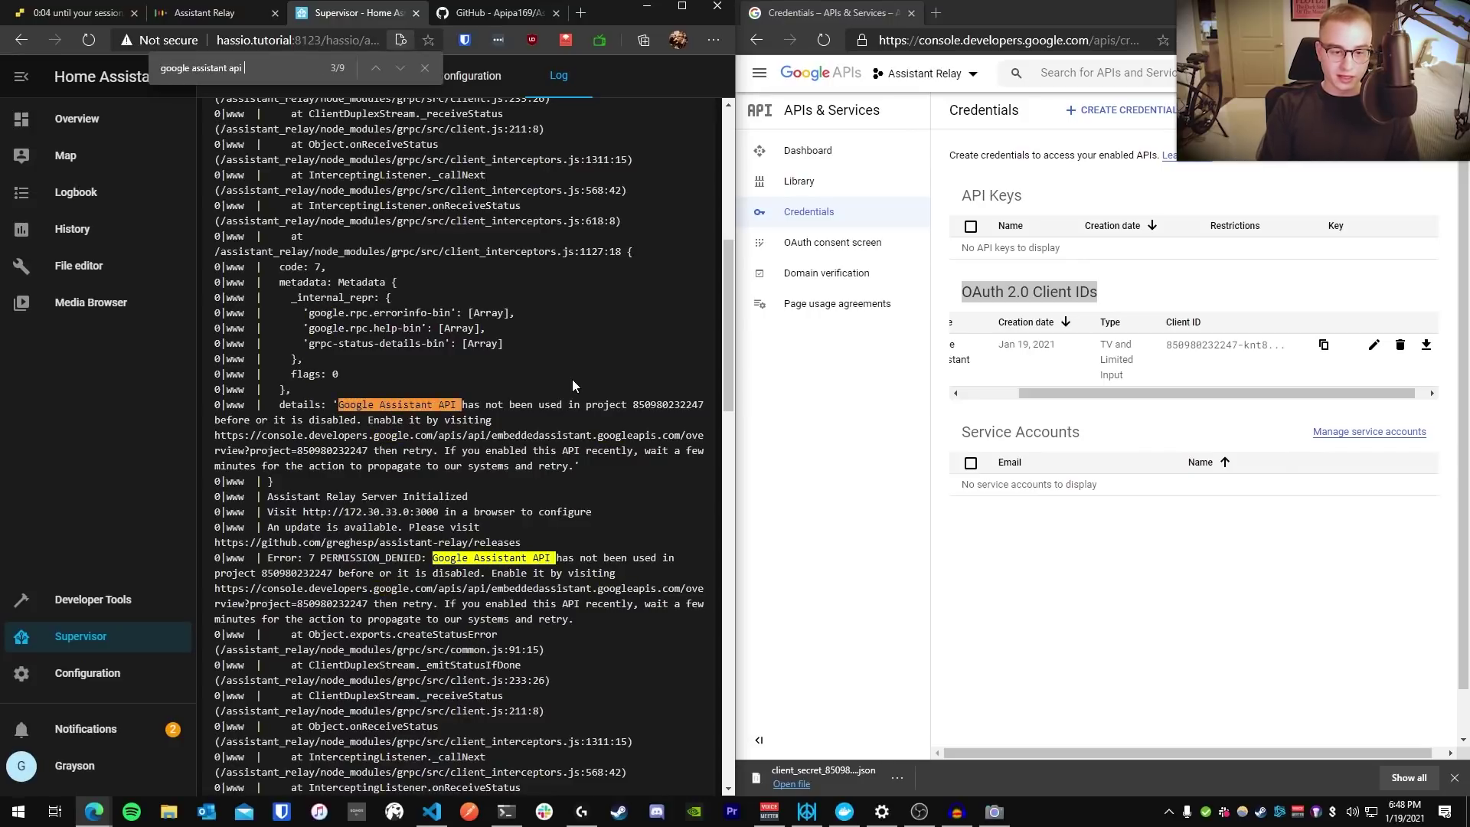
pyautogui.write('has not been used')
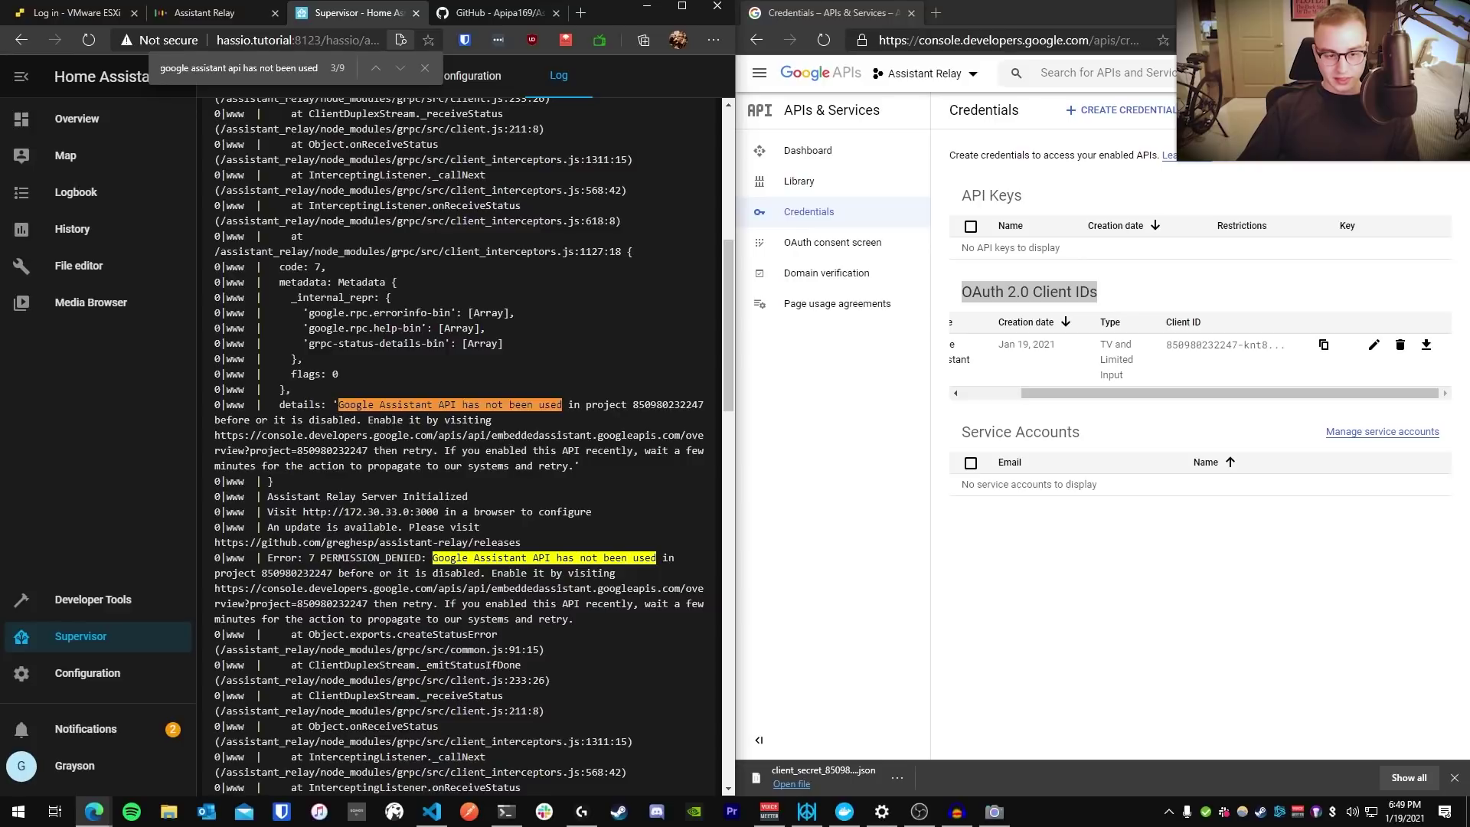
pyautogui.press('Escape')
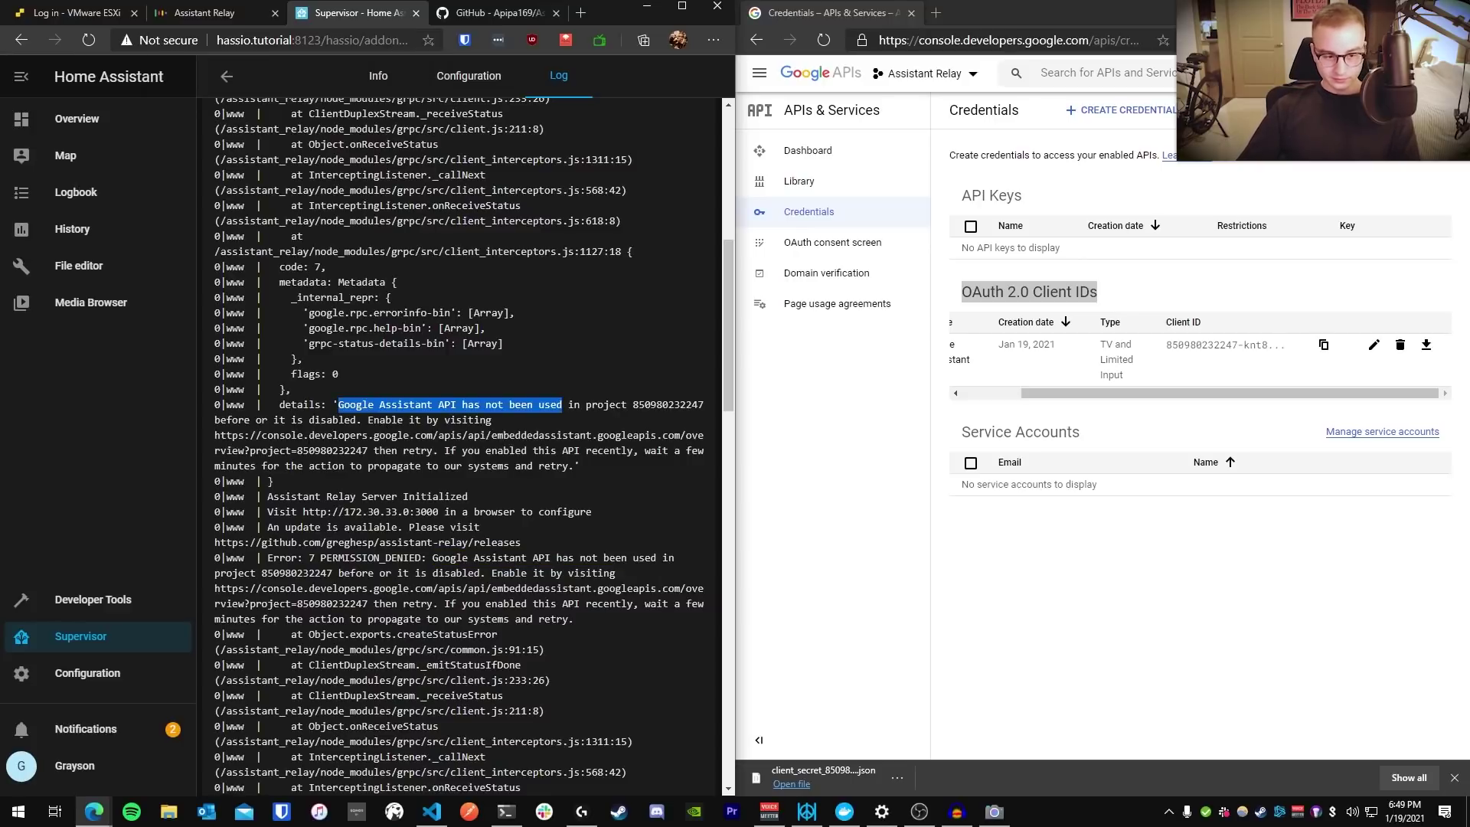
pyautogui.moveTo(369, 419); pyautogui.dragTo(491, 419)
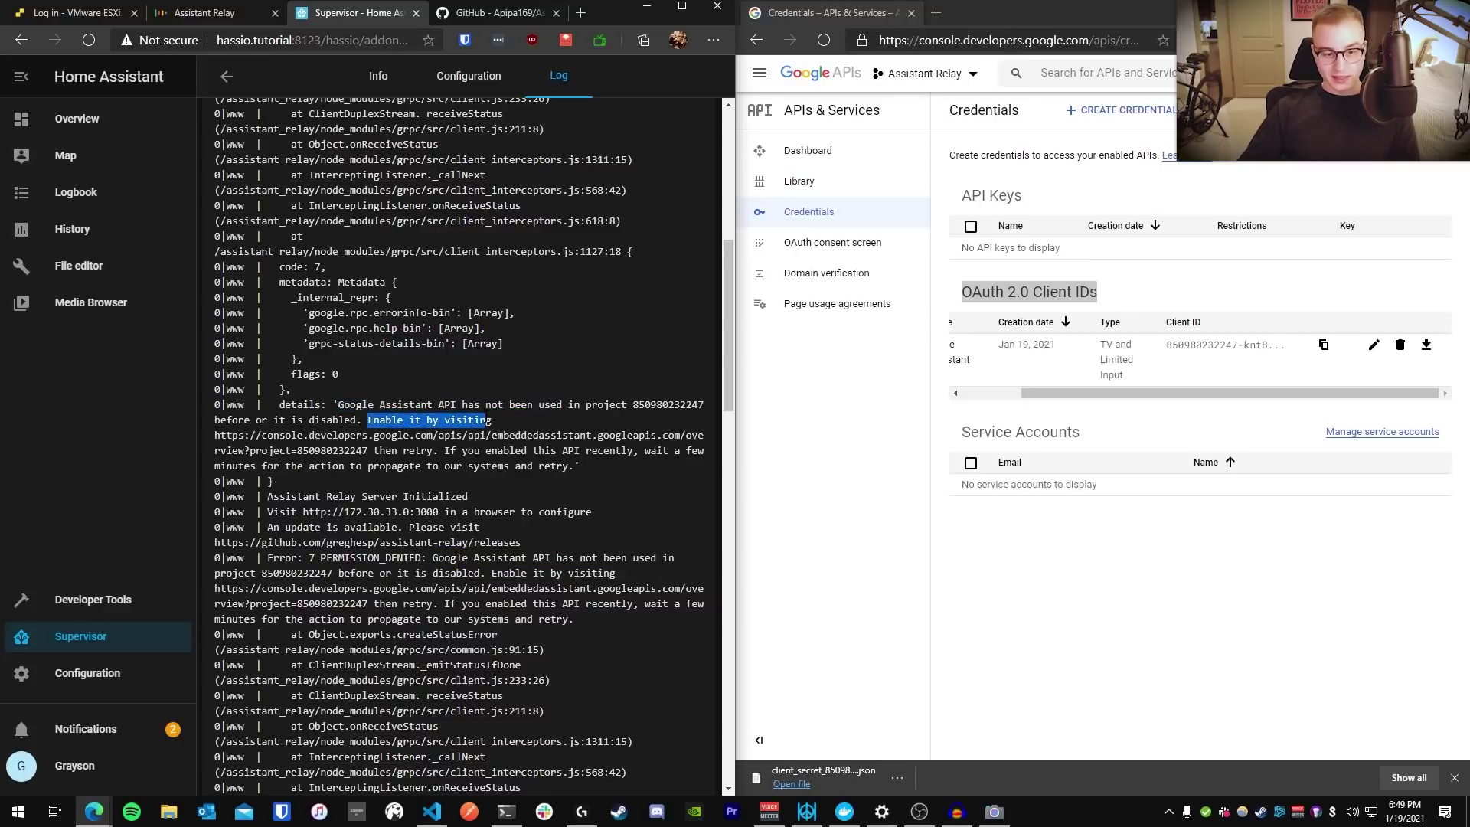
pyautogui.click(216, 440)
pyautogui.moveTo(216, 440); pyautogui.dragTo(367, 451)
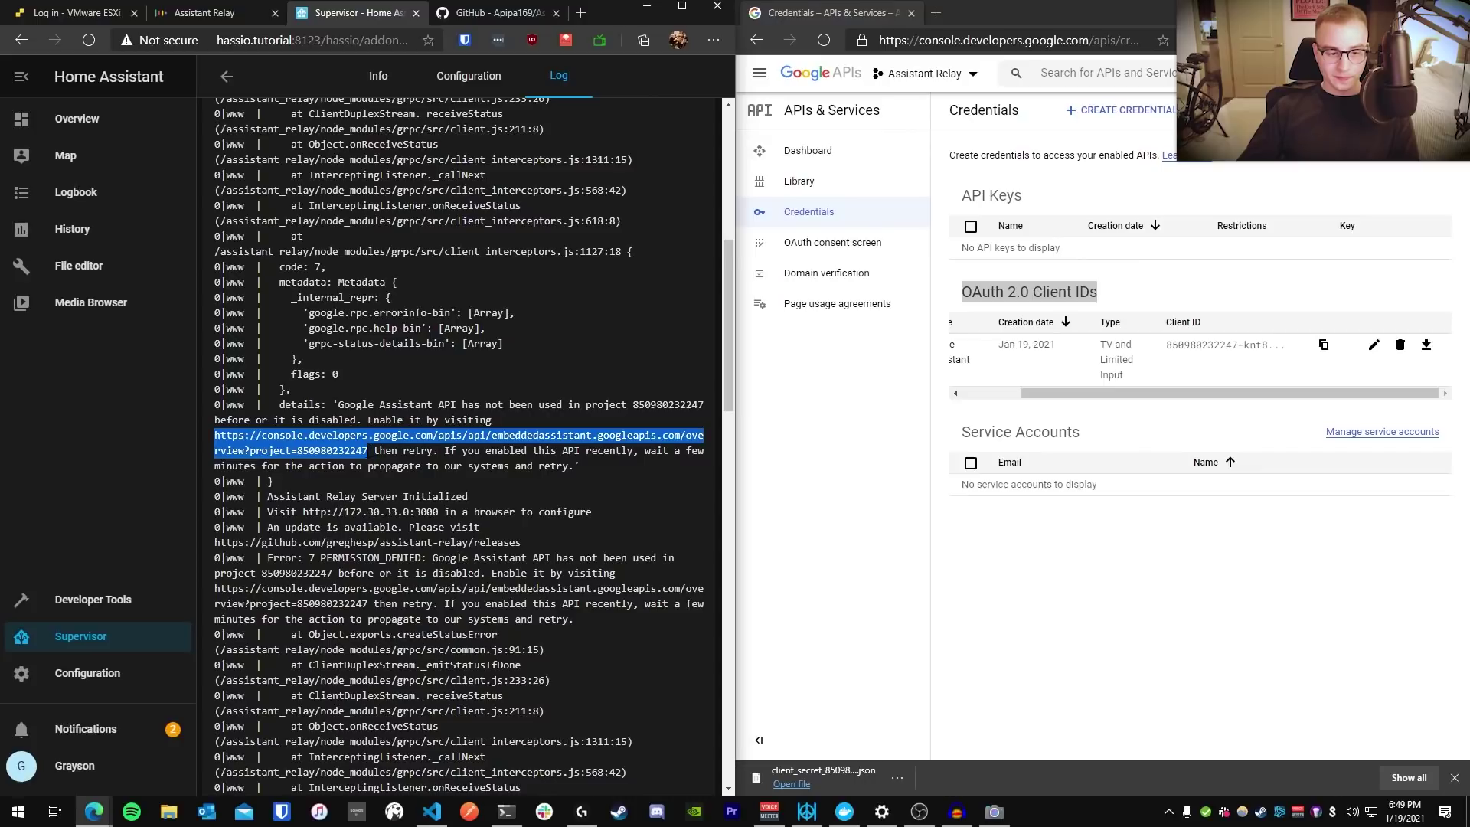
# Load the pasted enable link and enable the Google Assistant API
pyautogui.click(989, 43)
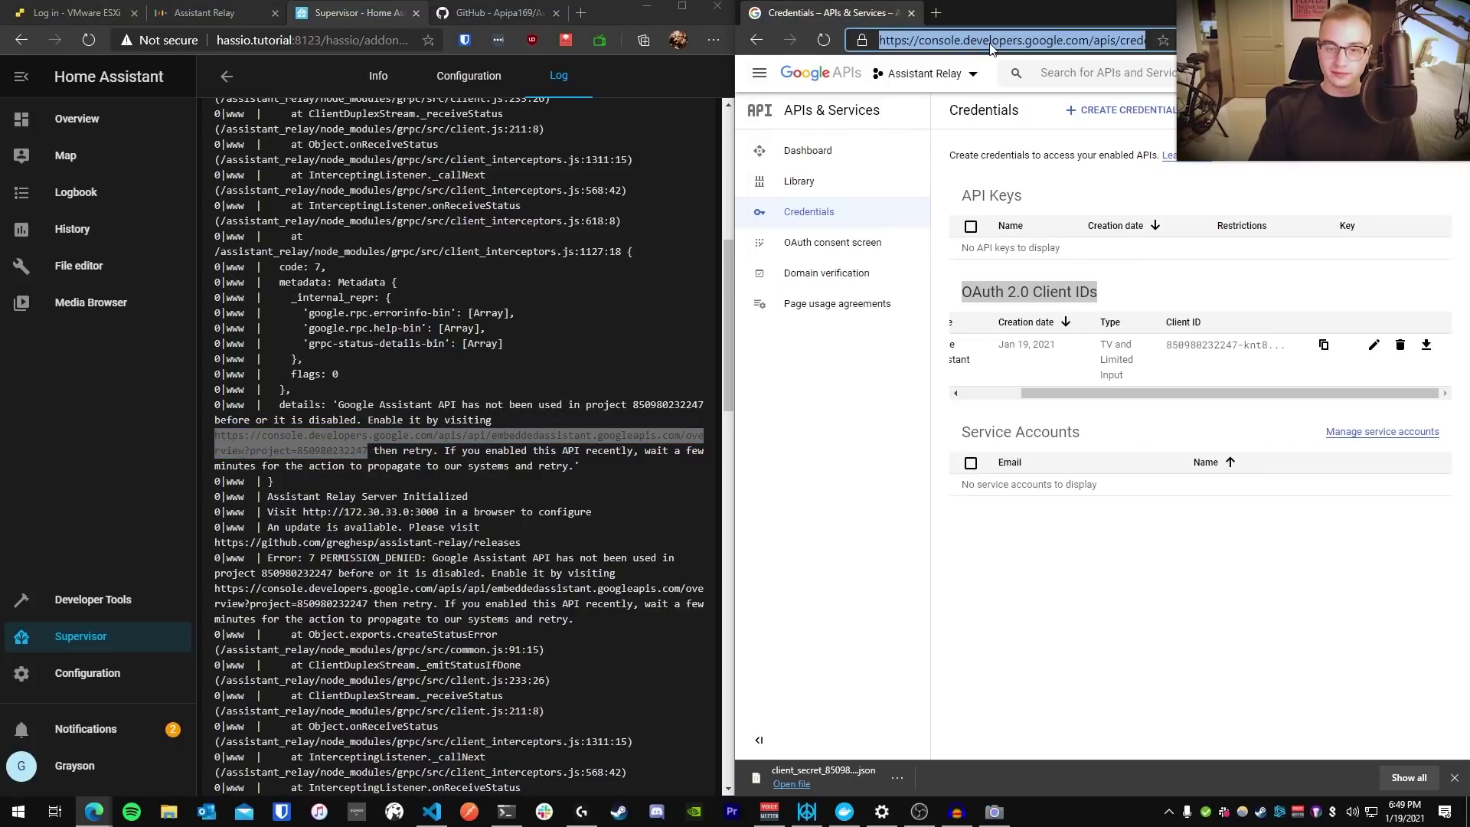
pyautogui.hotkey('ctrl', 'v')
pyautogui.press('Return')
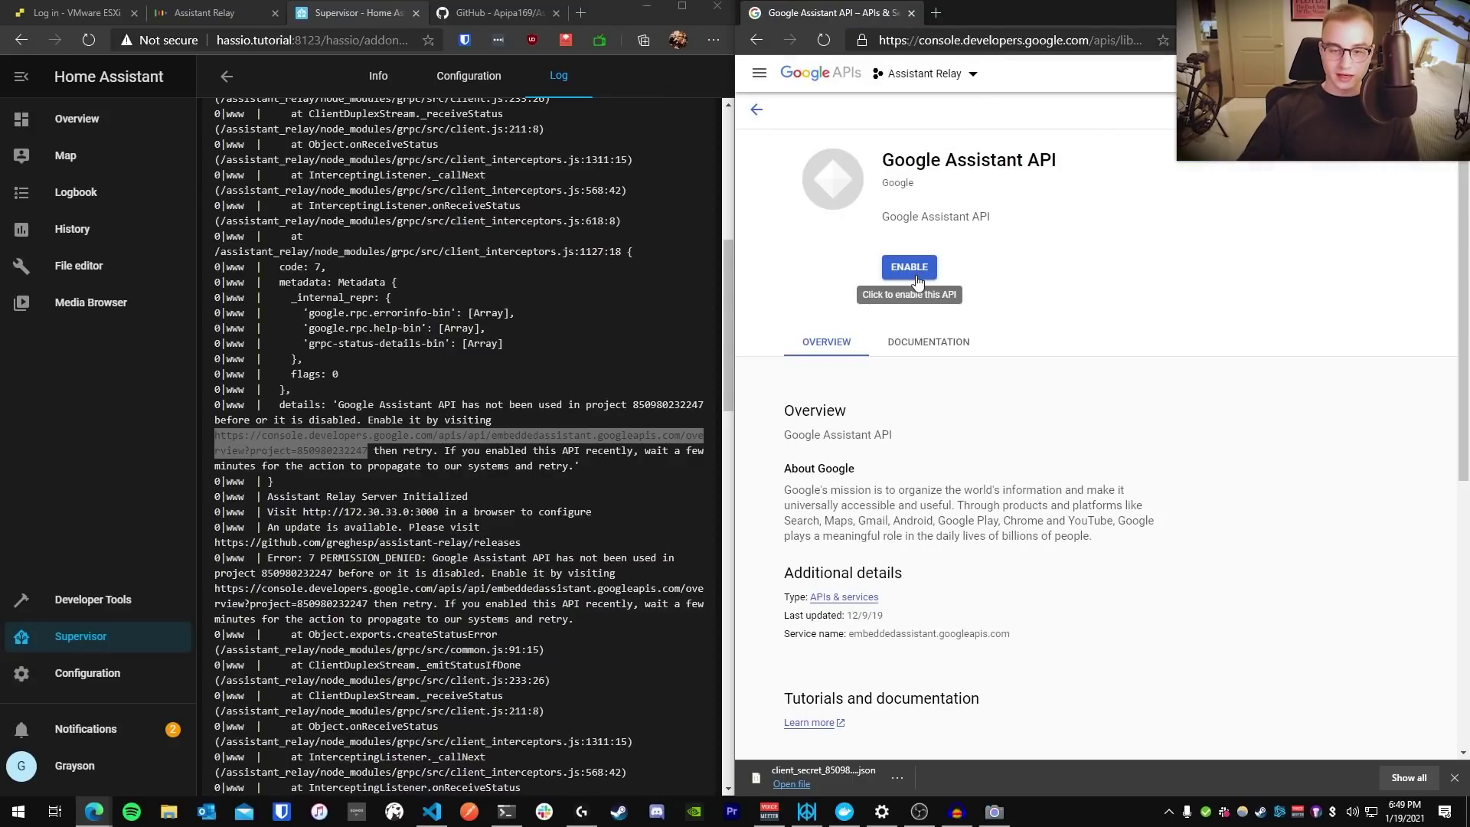
pyautogui.click(910, 267)
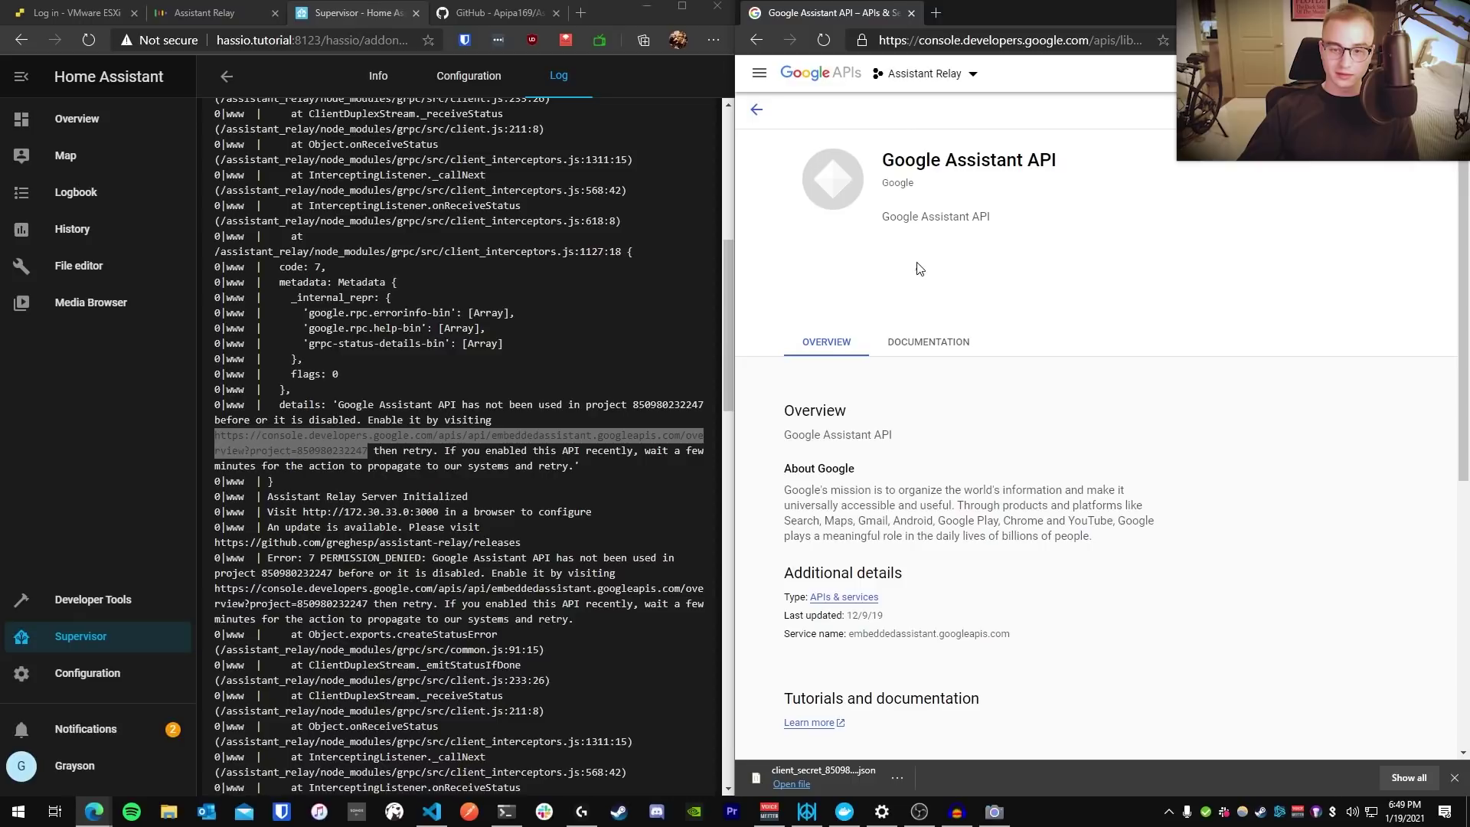
pyautogui.click(204, 13)
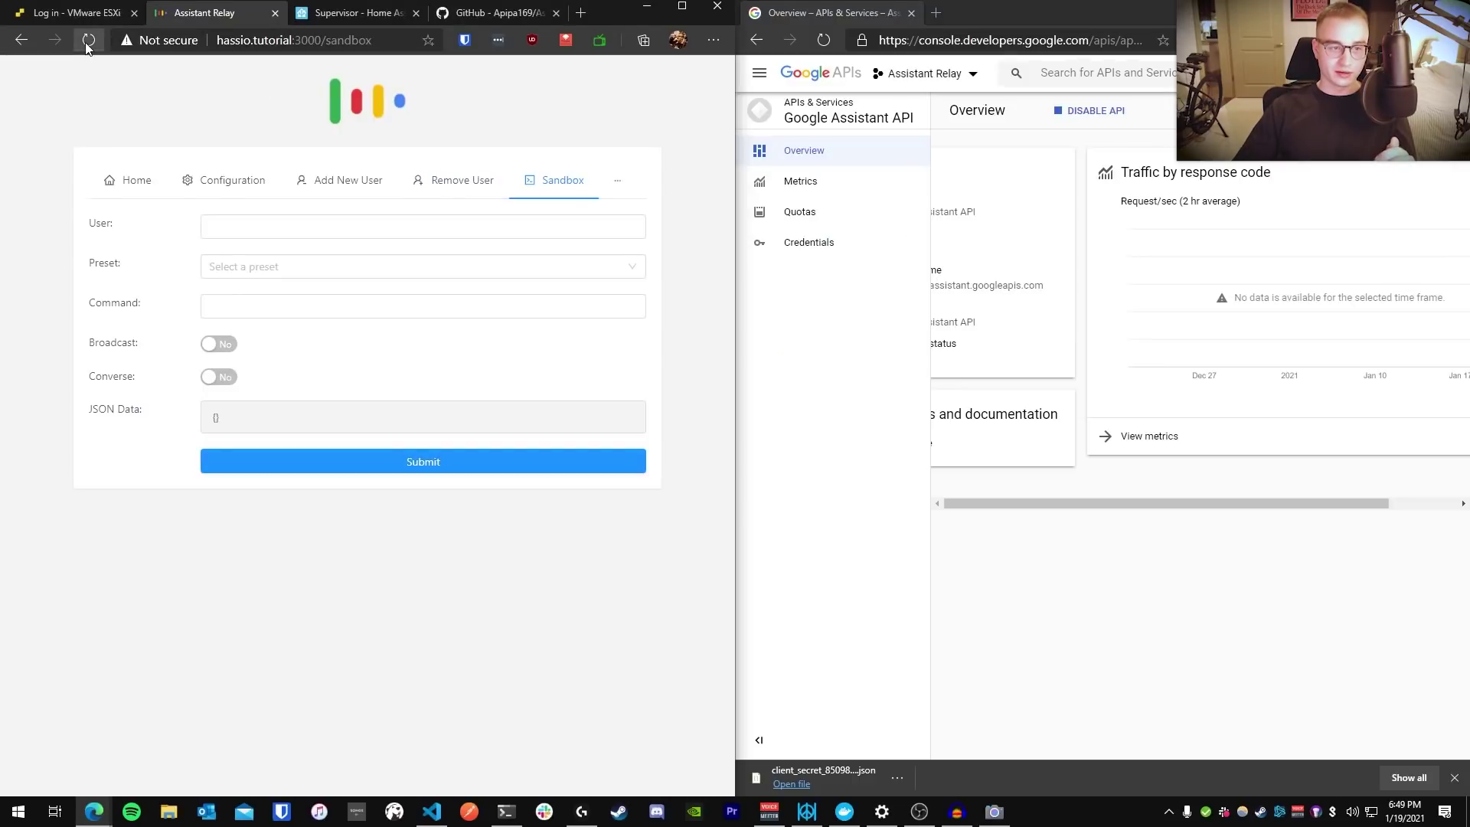
# Resend 'Hello, world!' with Broadcast on from the Sandbox under the relay user's name
pyautogui.click(308, 228)
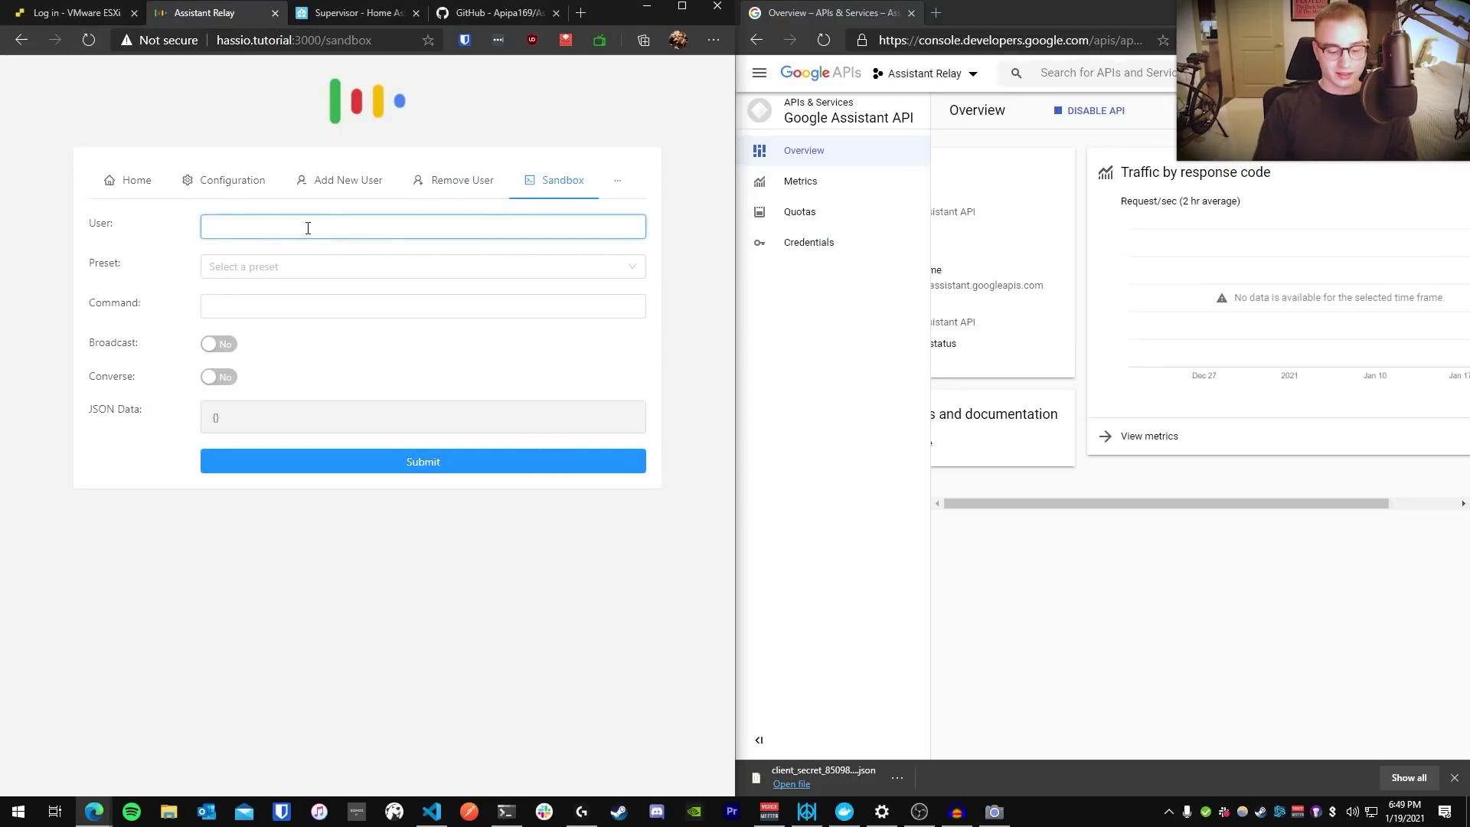
pyautogui.write('Grayson')
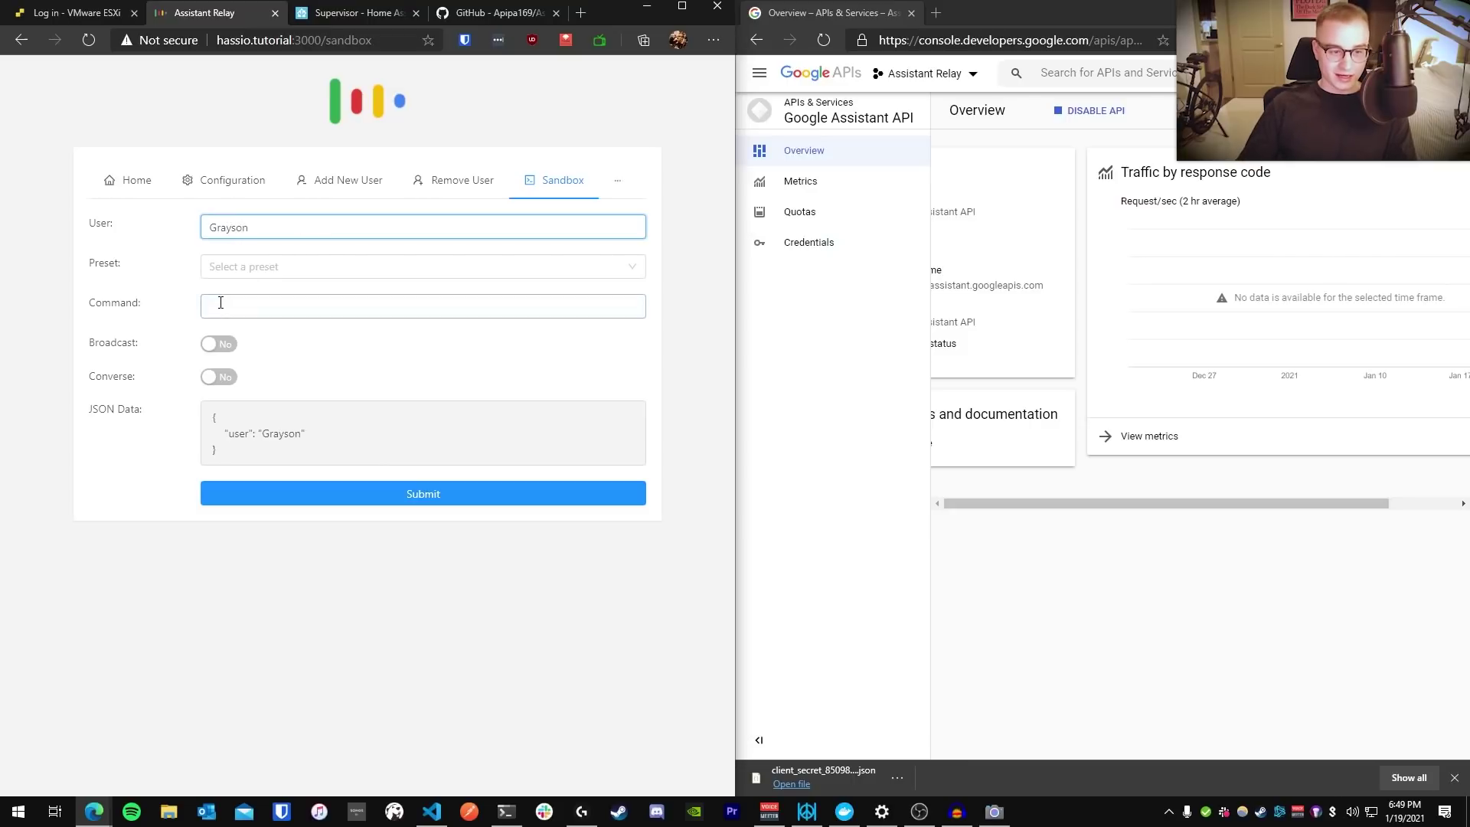
pyautogui.click(220, 304)
pyautogui.write('Hell')
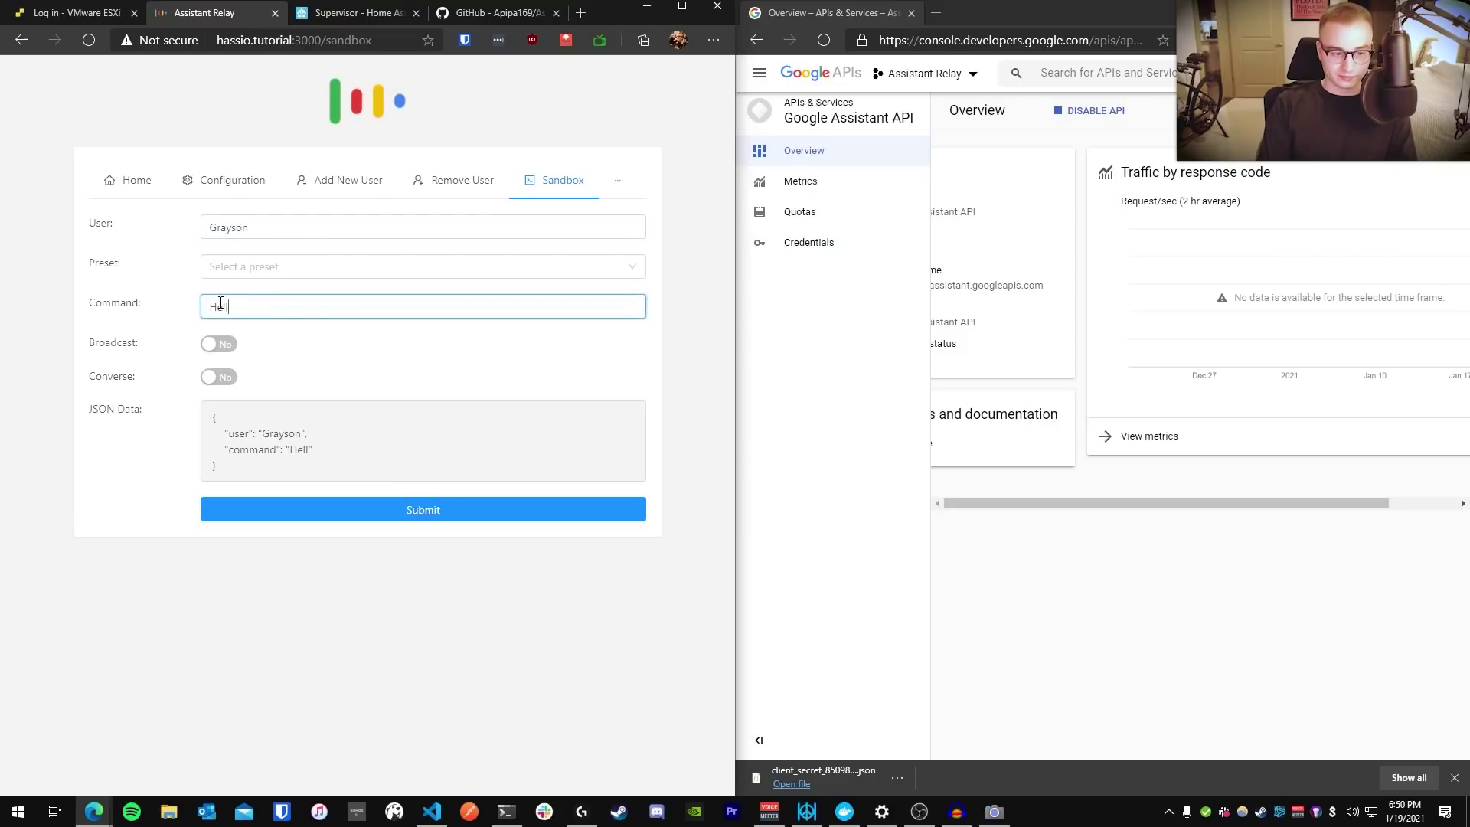
pyautogui.write('o, world!')
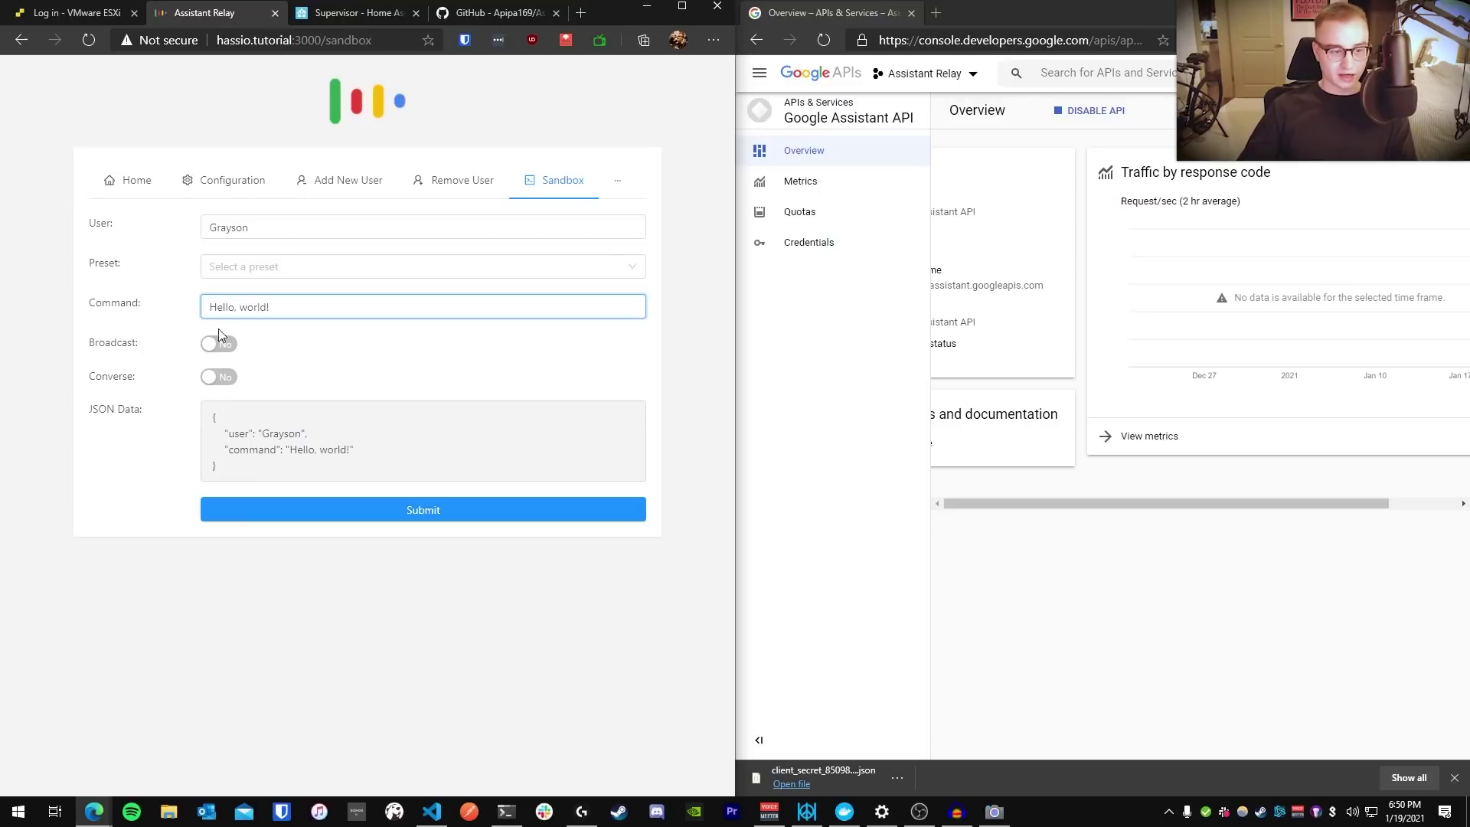
pyautogui.click(217, 345)
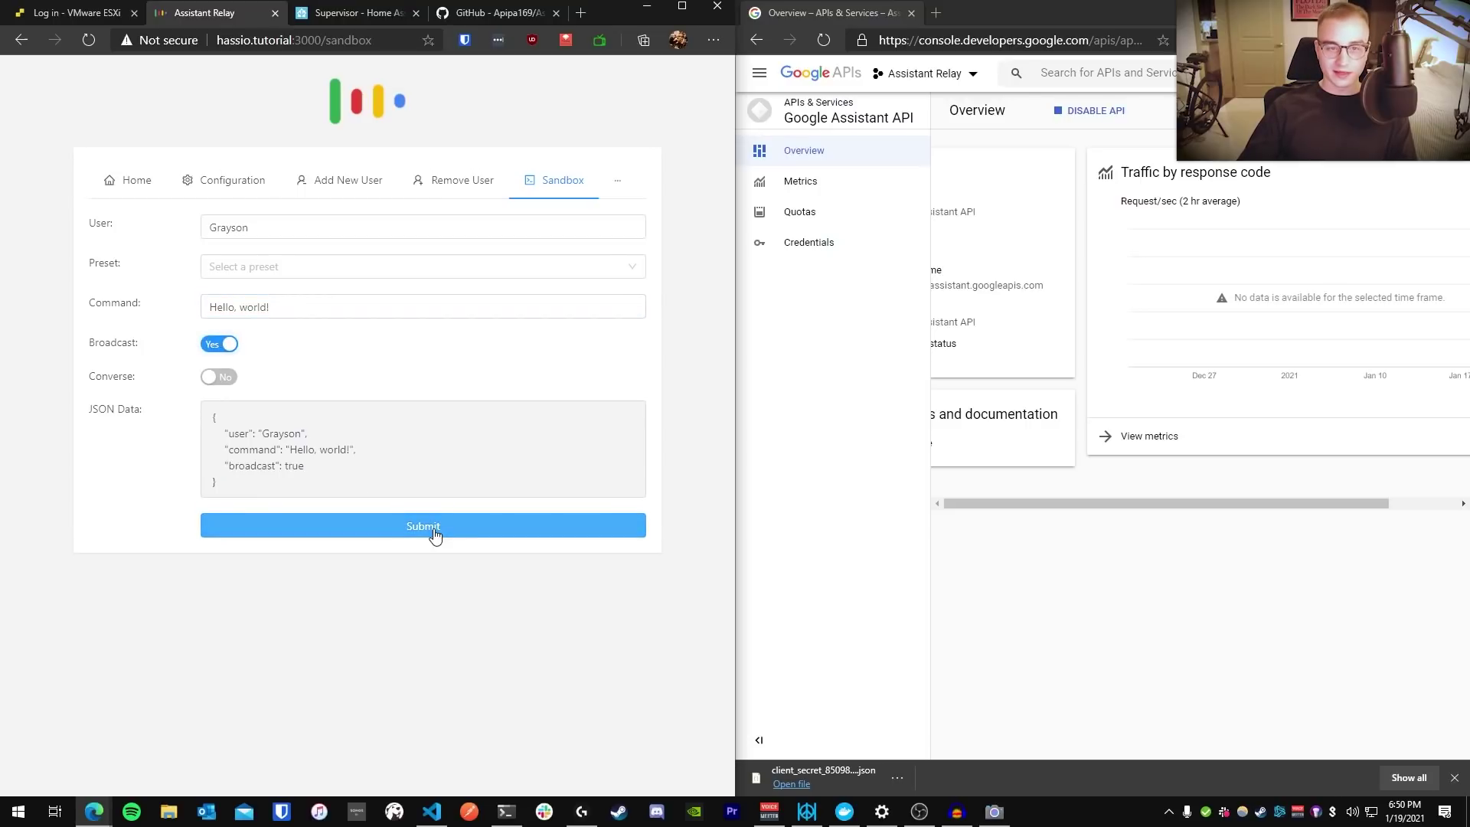
pyautogui.click(436, 535)
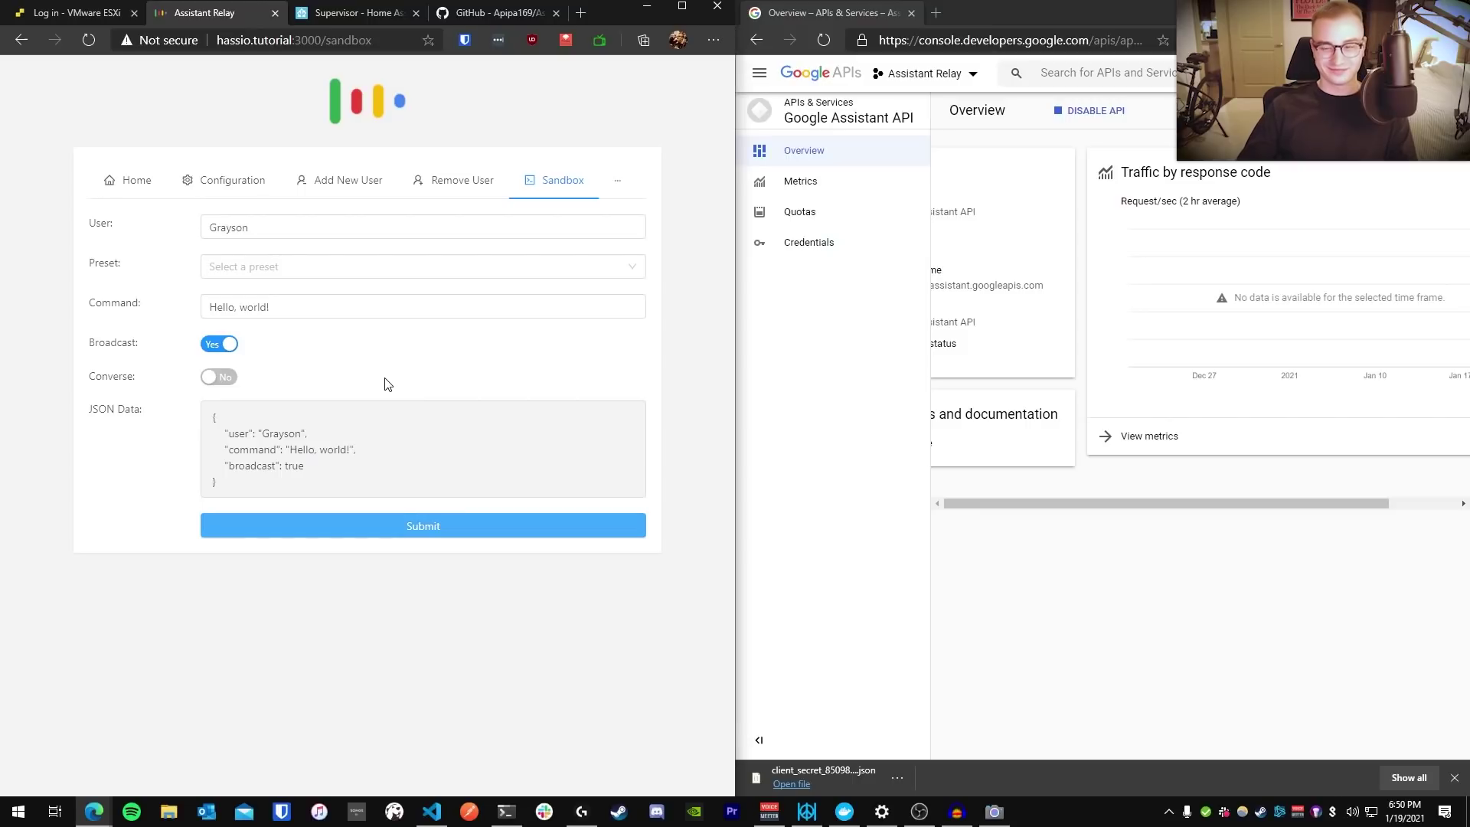
# Send 'turn on my lights' with broadcasting off, play the response, and dismiss the success message
pyautogui.click(303, 300)
pyautogui.hotkey('ctrl', 'a')
pyautogui.press('BackSpace')
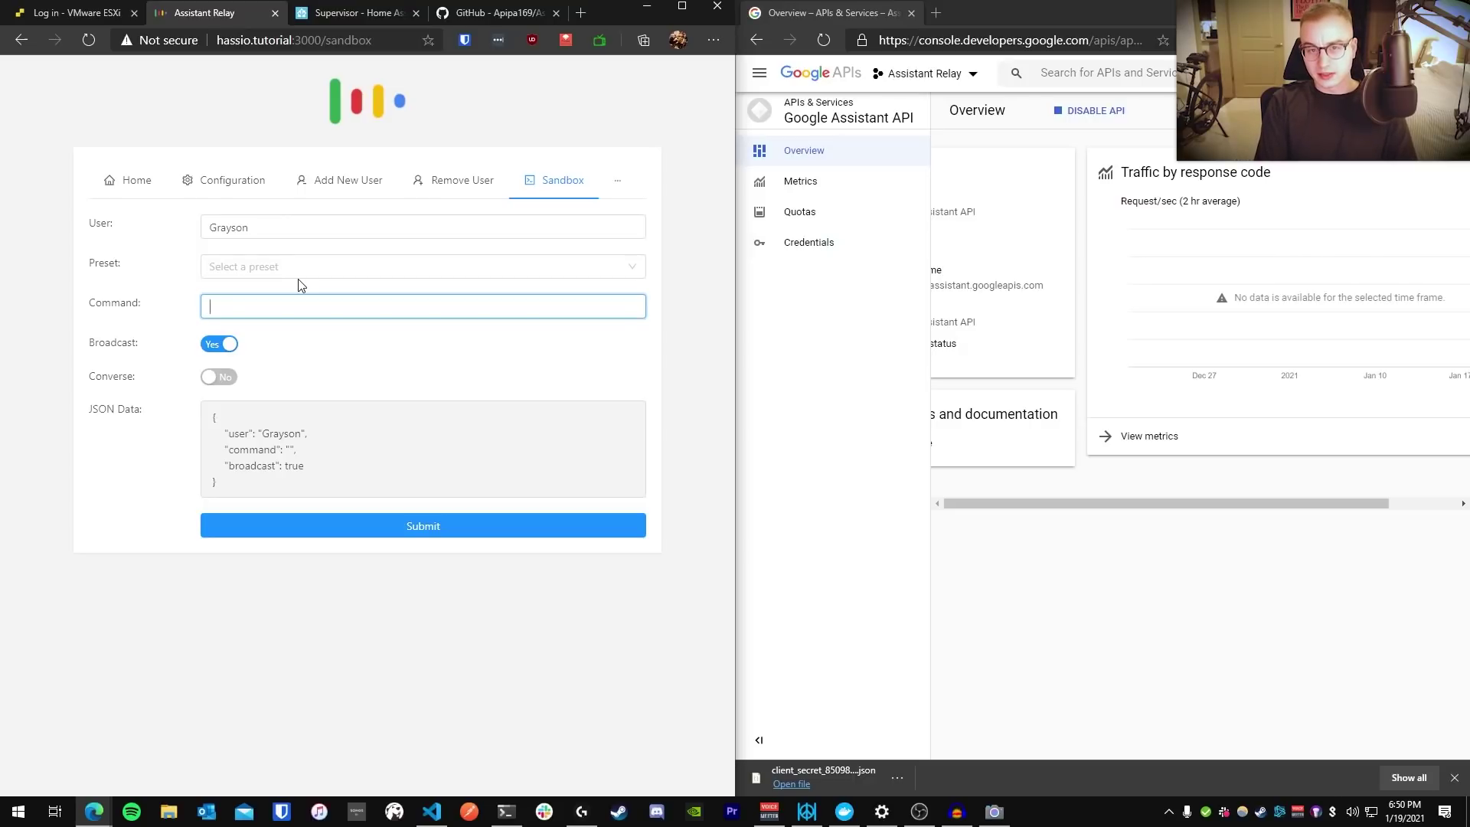
pyautogui.write('turn off ')
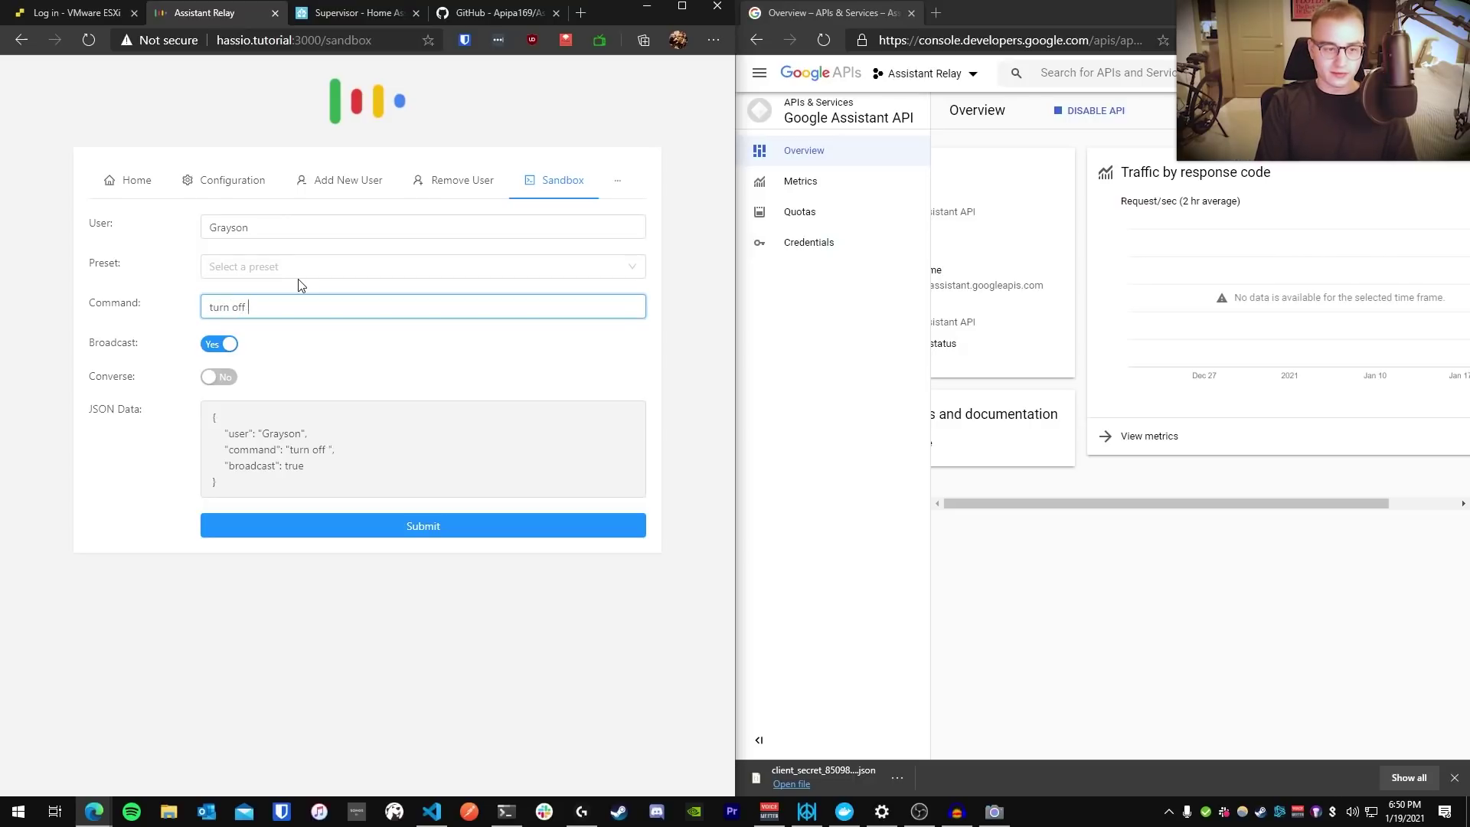
pyautogui.write('my lights')
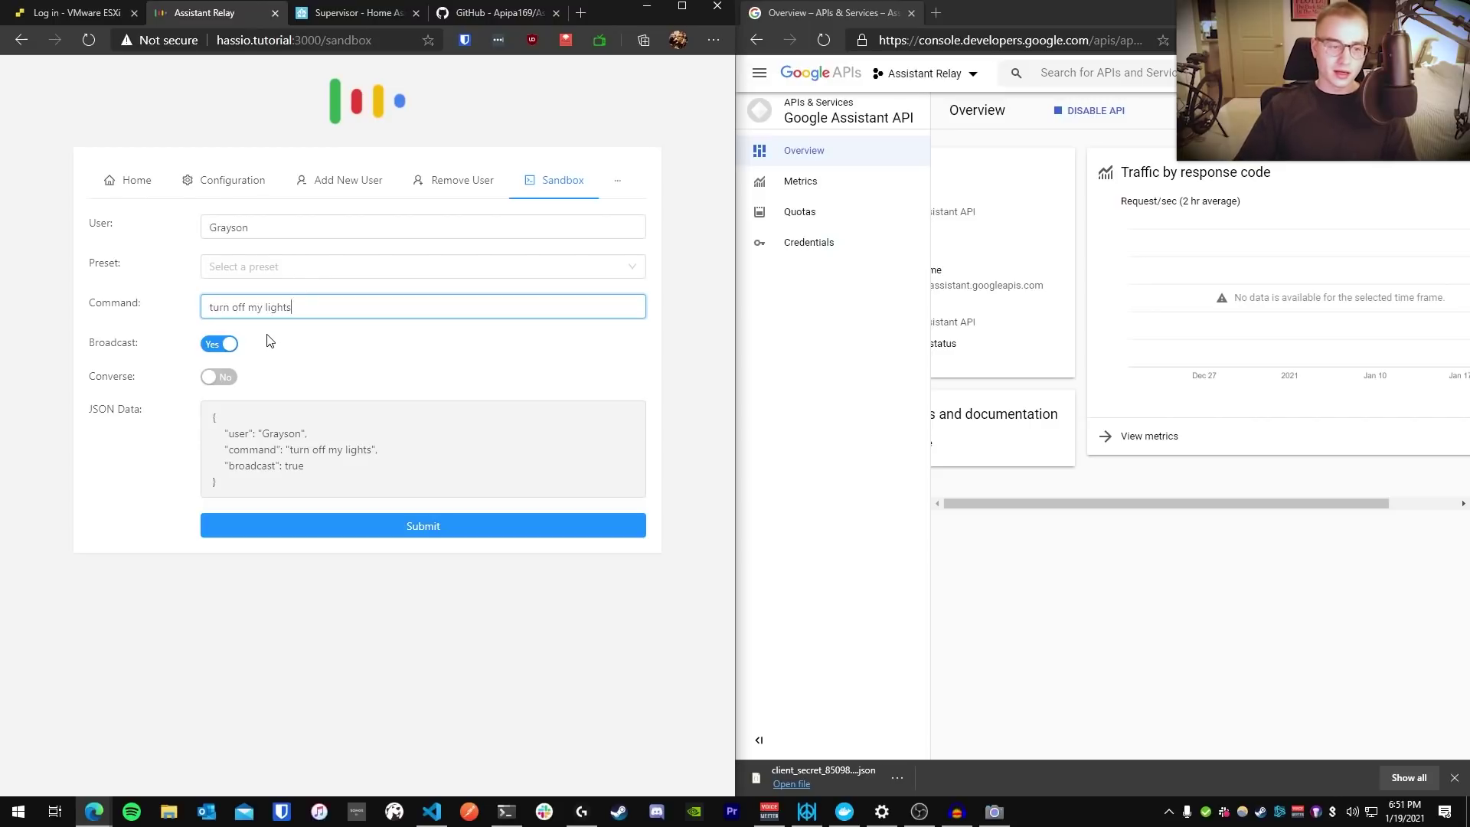
pyautogui.click(223, 346)
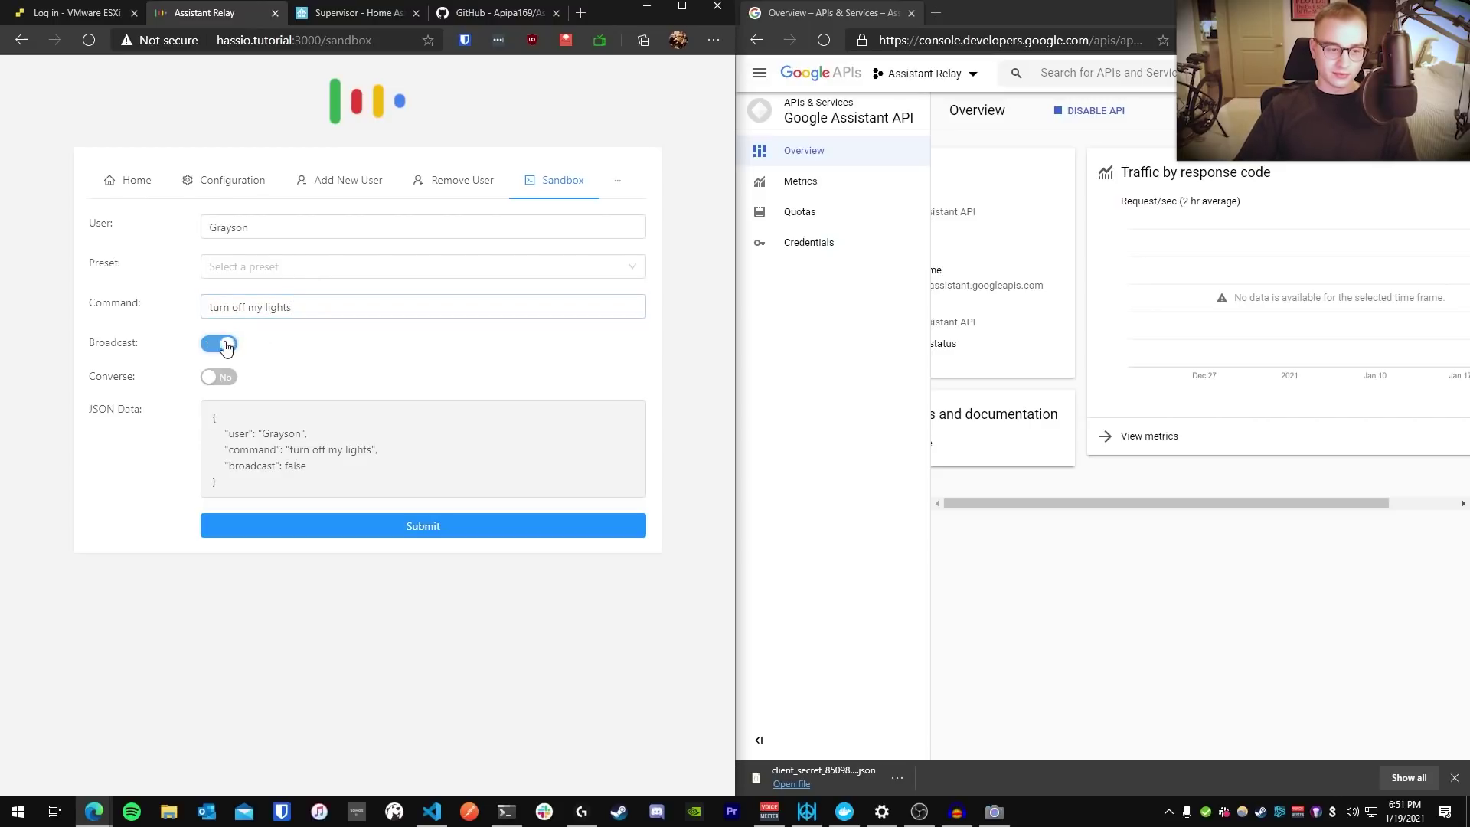
pyautogui.click(440, 528)
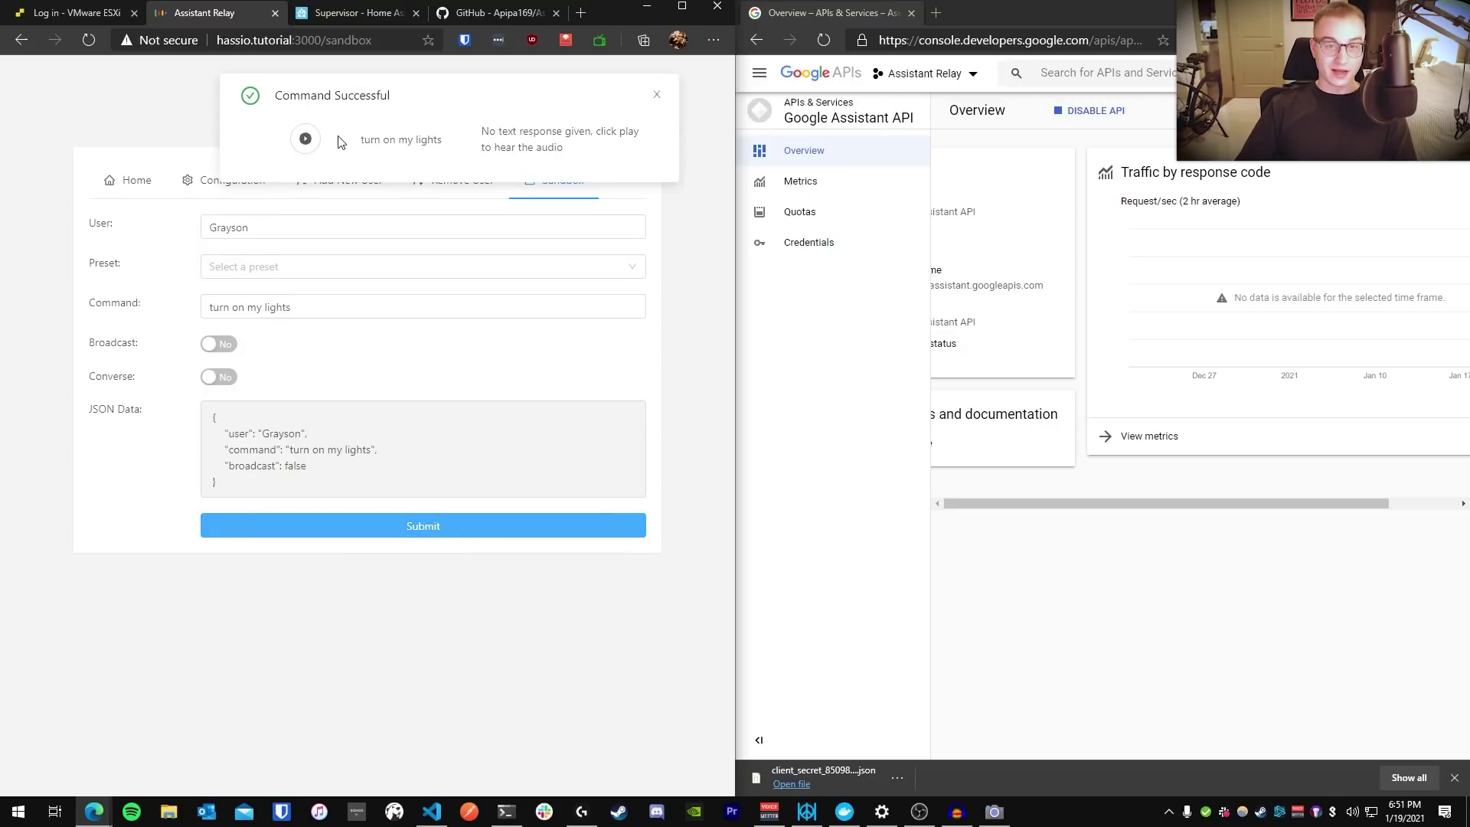
pyautogui.click(304, 140)
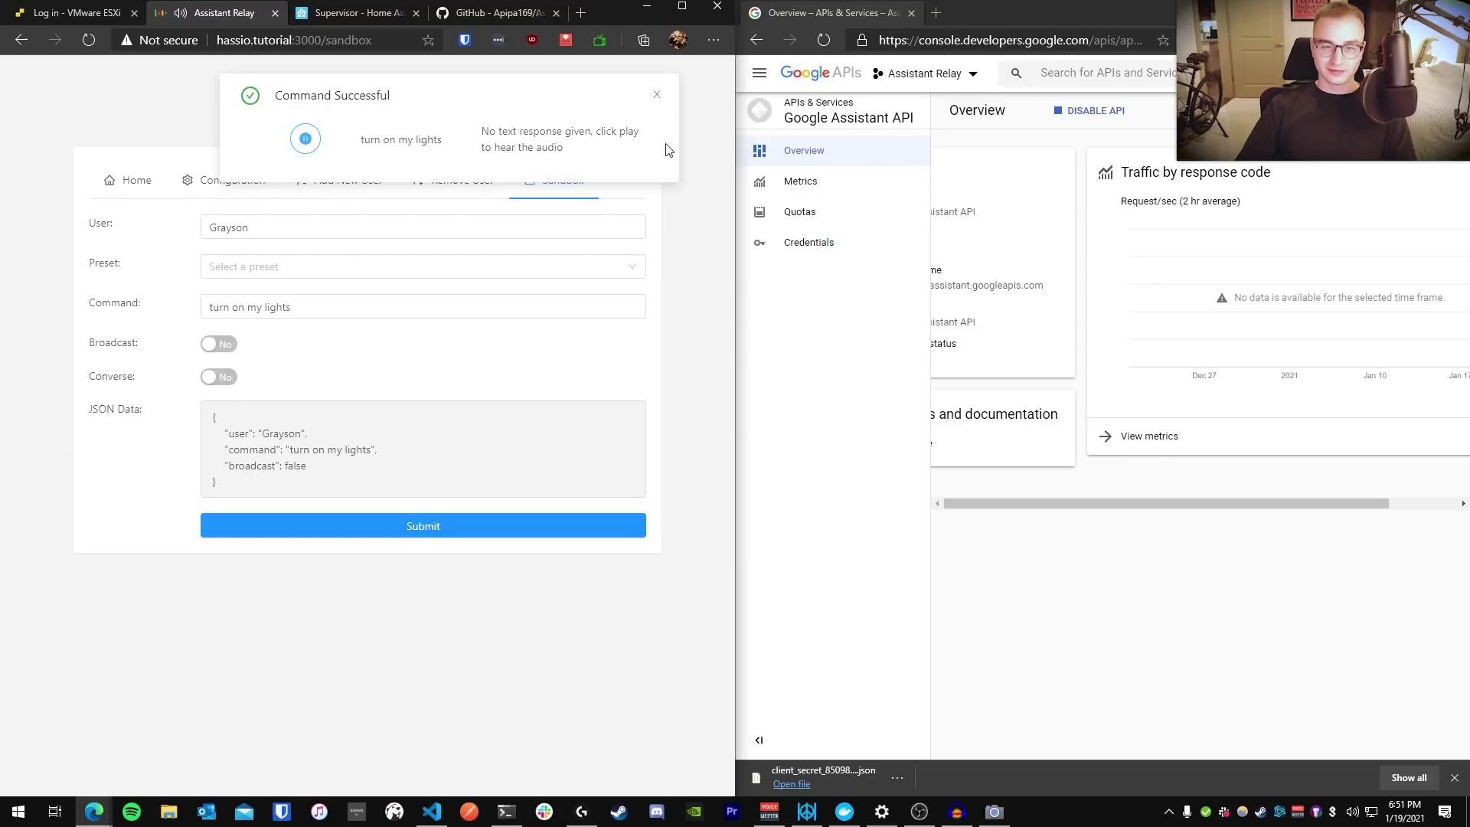
pyautogui.click(656, 95)
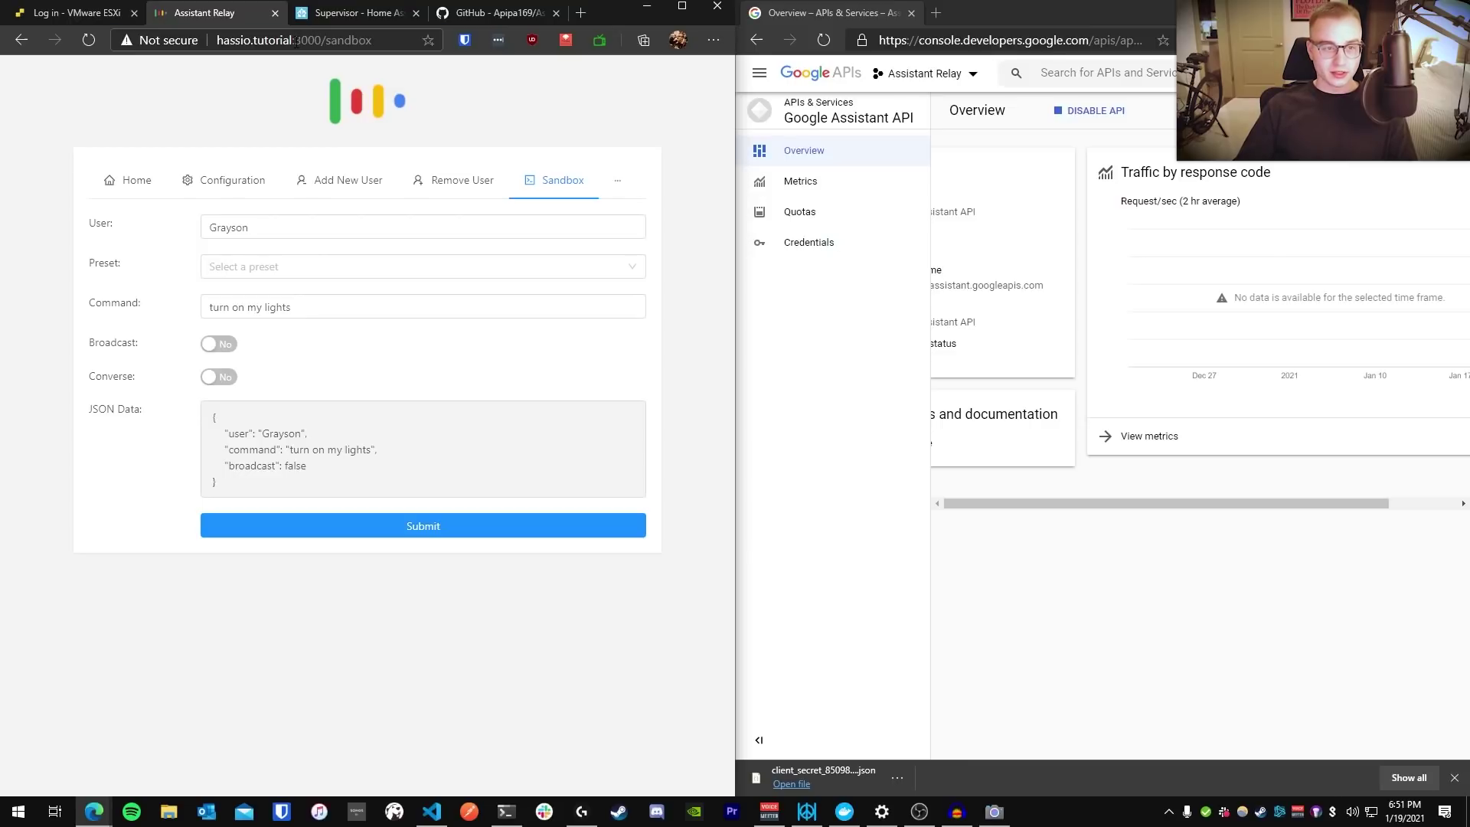
# Switch the address to port 8123 and open configuration.yaml in the File editor
pyautogui.moveTo(295, 41); pyautogui.dragTo(375, 42)
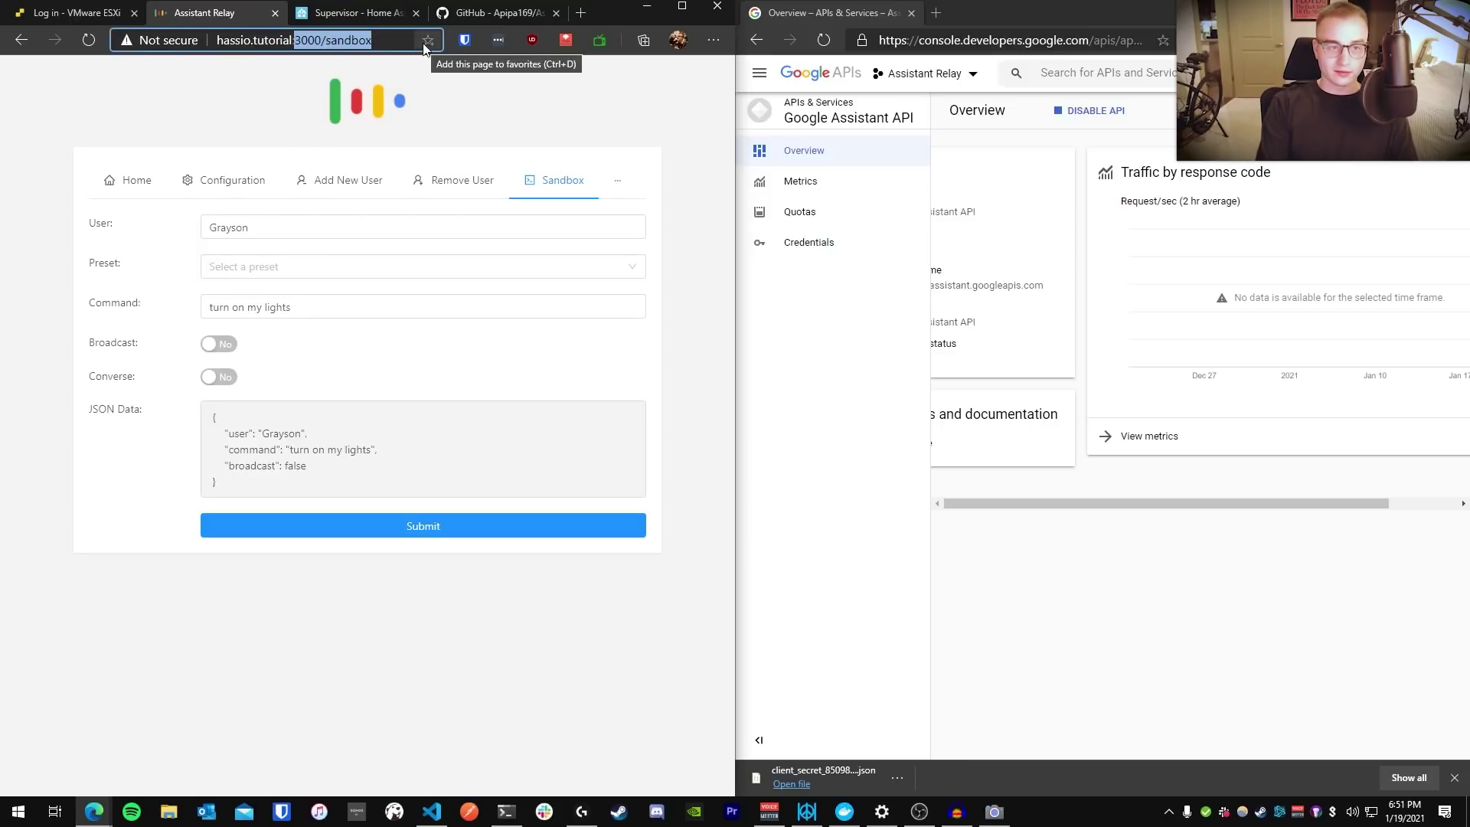
pyautogui.write('8123')
pyautogui.press('Return')
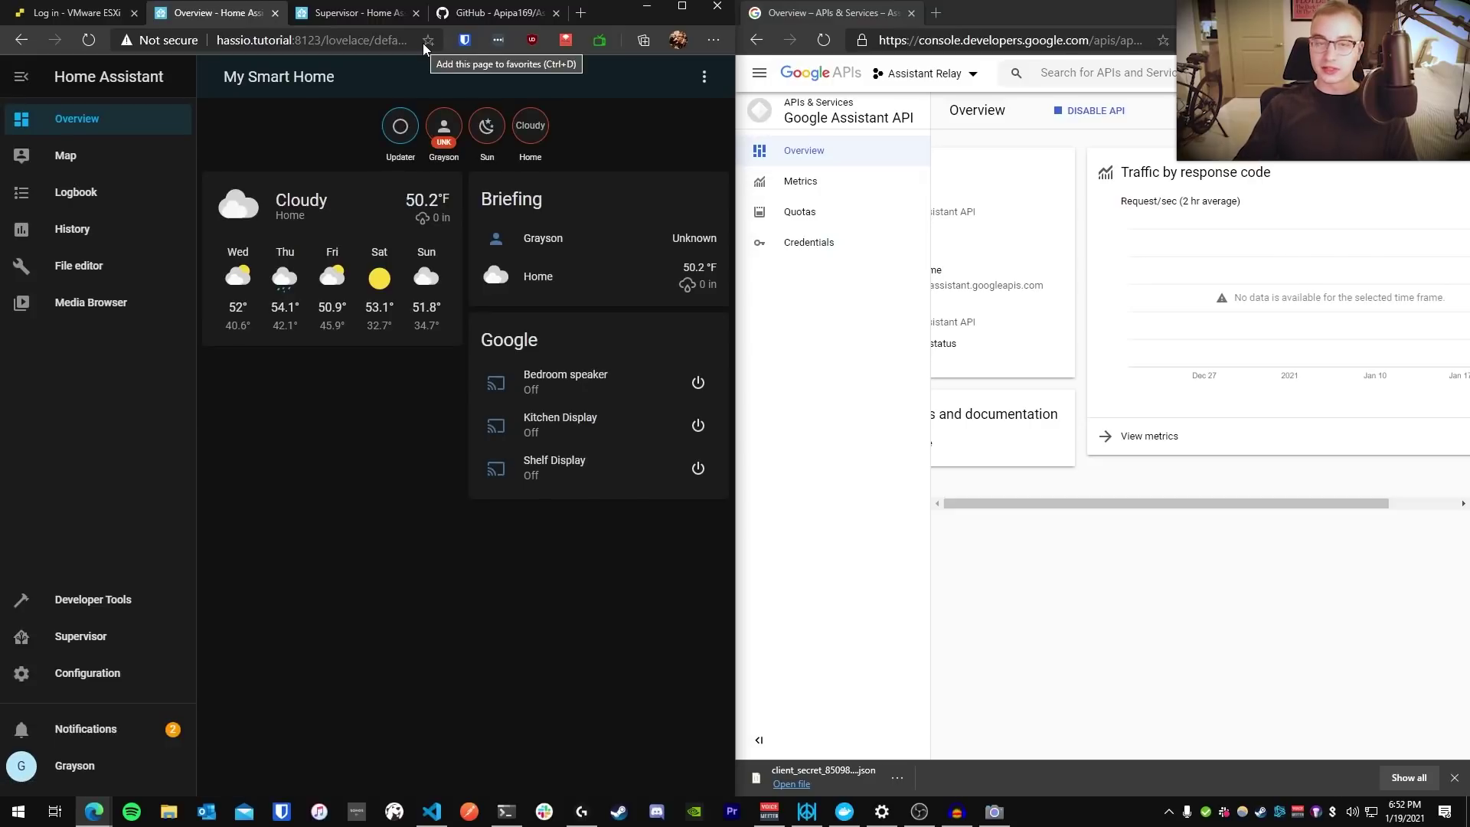
pyautogui.click(98, 268)
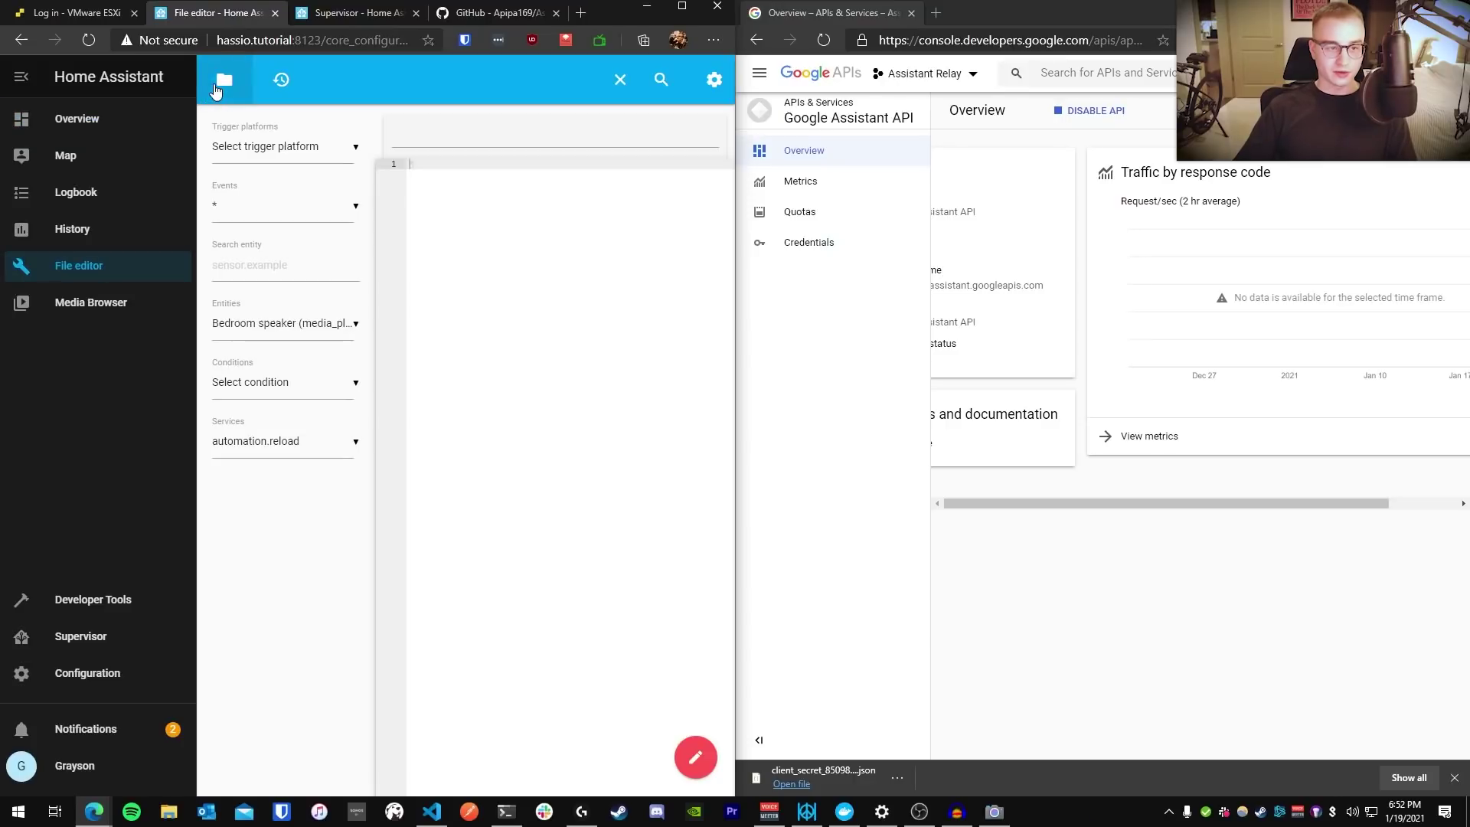
pyautogui.click(222, 64)
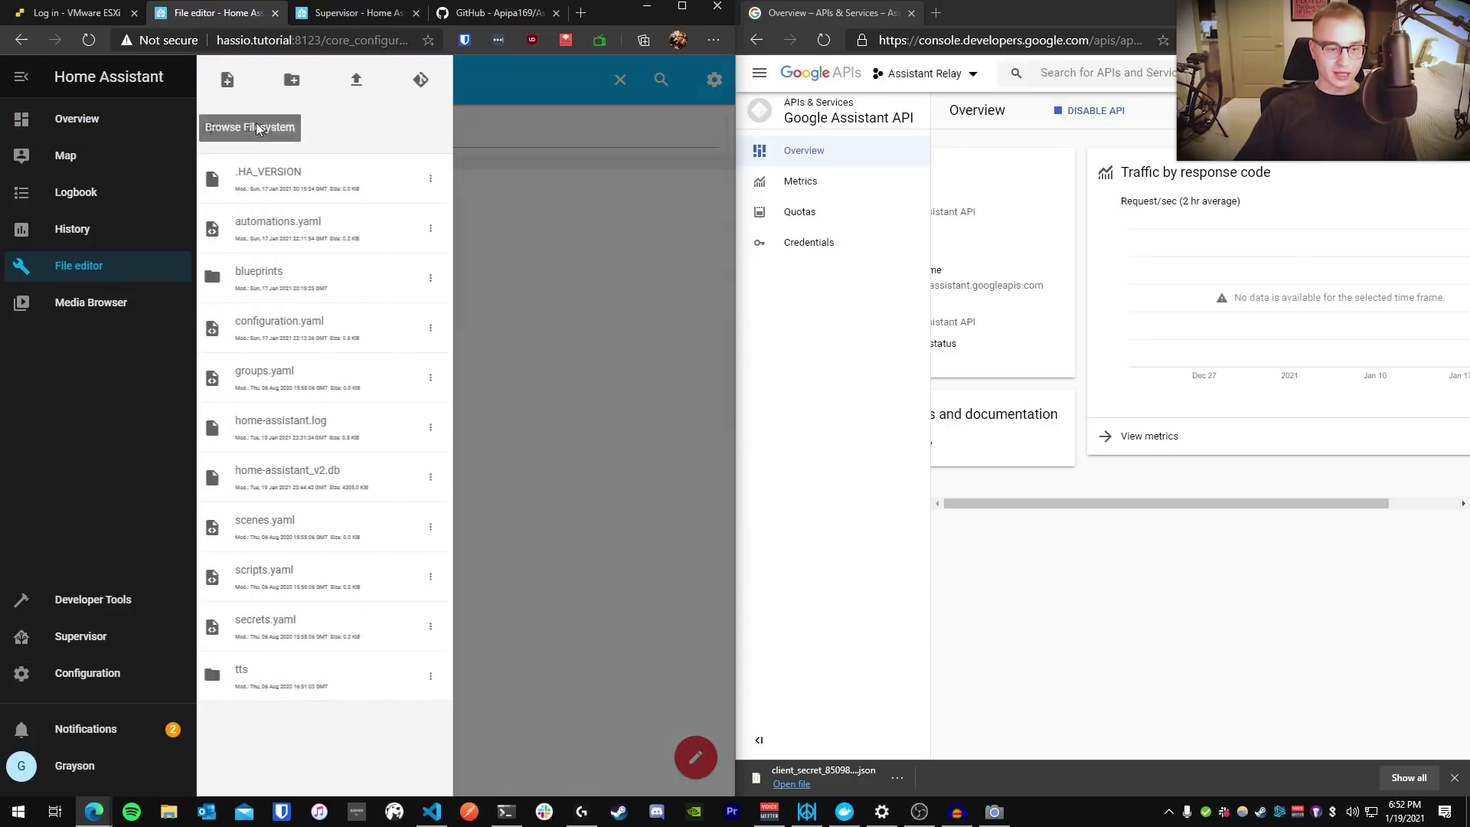
pyautogui.click(306, 323)
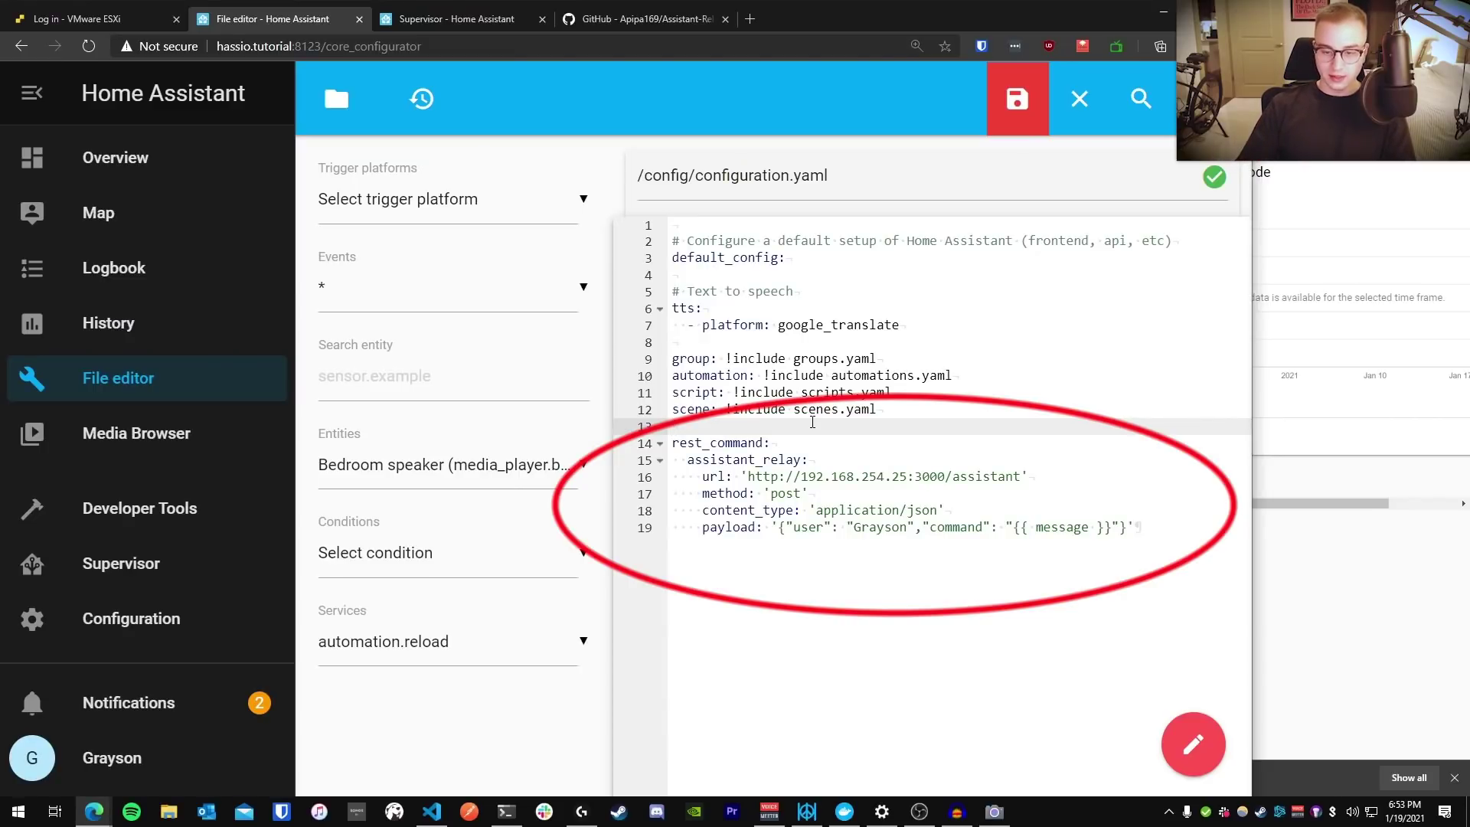
# Review the assistant_relay url, payload, method and content_type lines
pyautogui.click(810, 459)
pyautogui.click(801, 477)
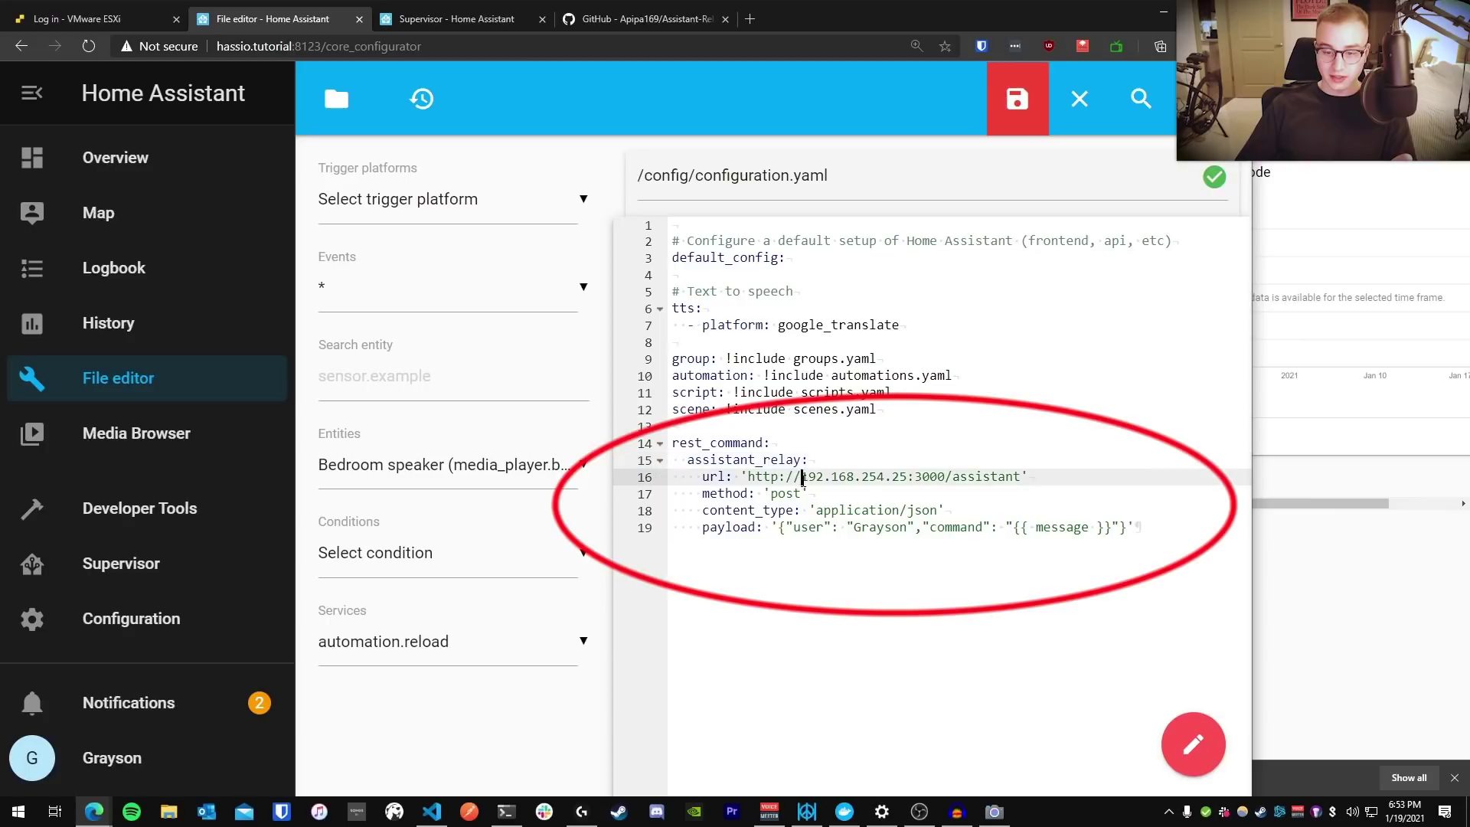
pyautogui.moveTo(801, 478); pyautogui.dragTo(908, 479)
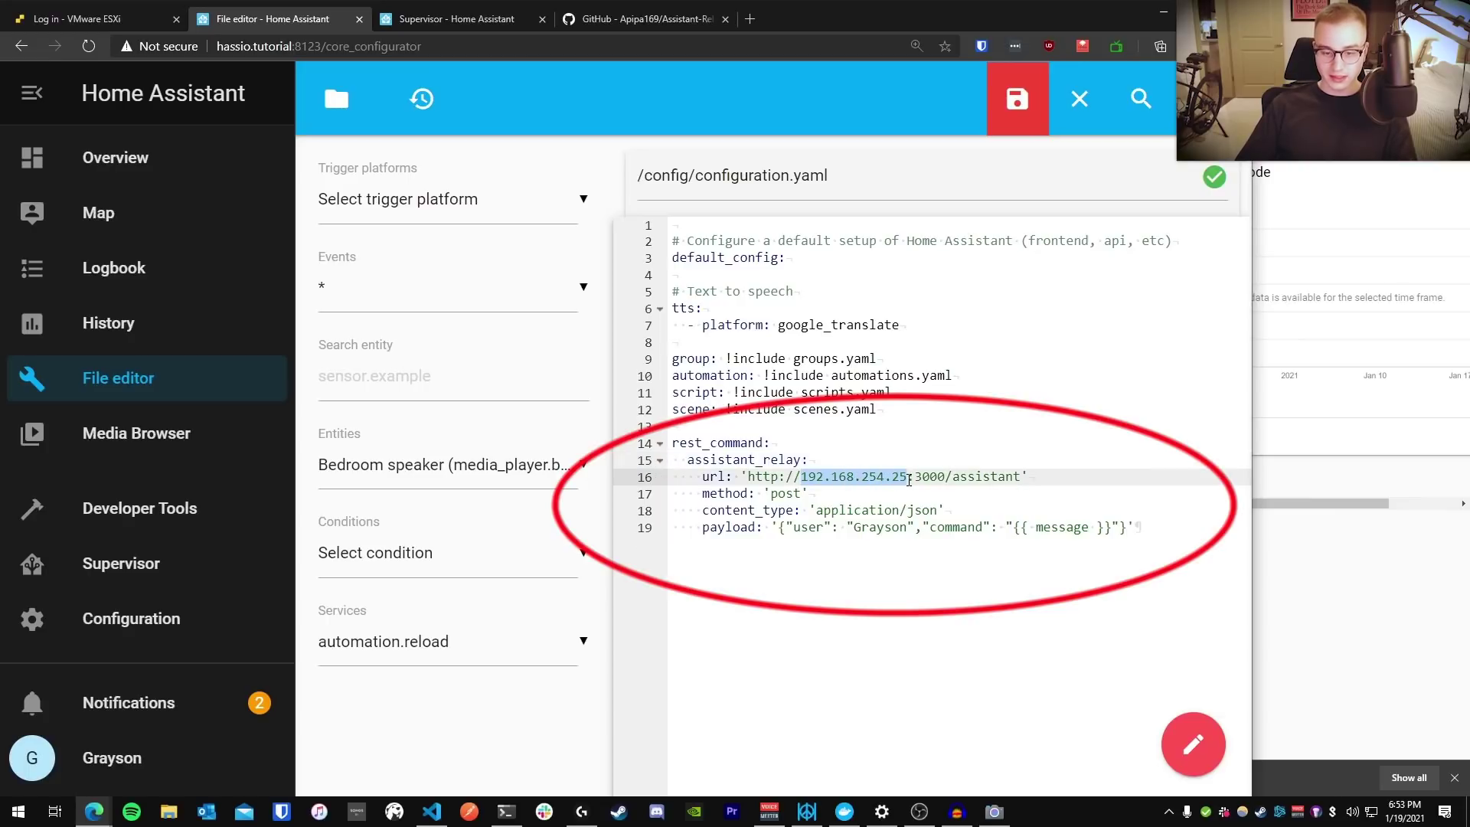
pyautogui.click(697, 528)
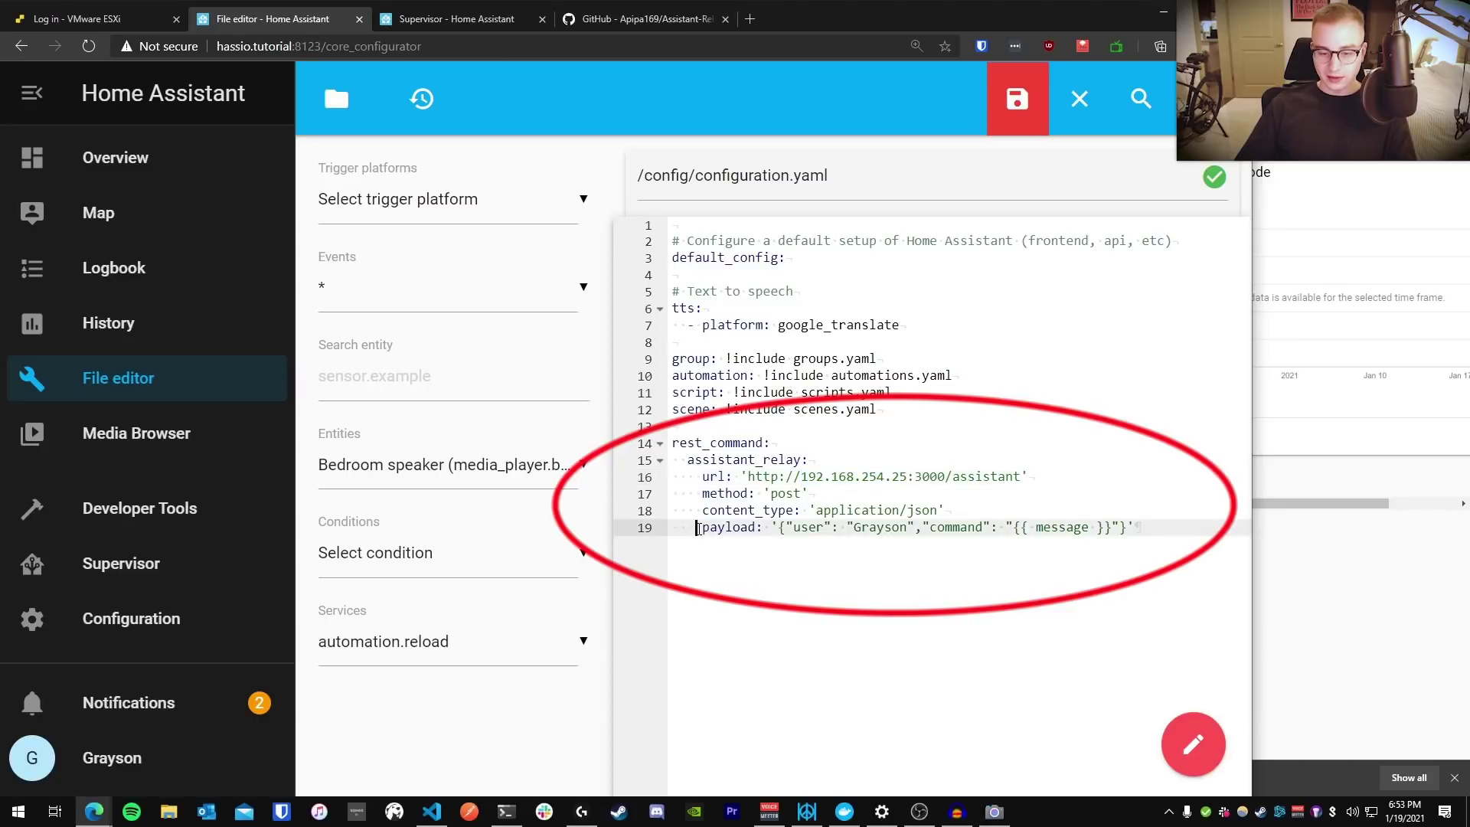
pyautogui.doubleClick(875, 529)
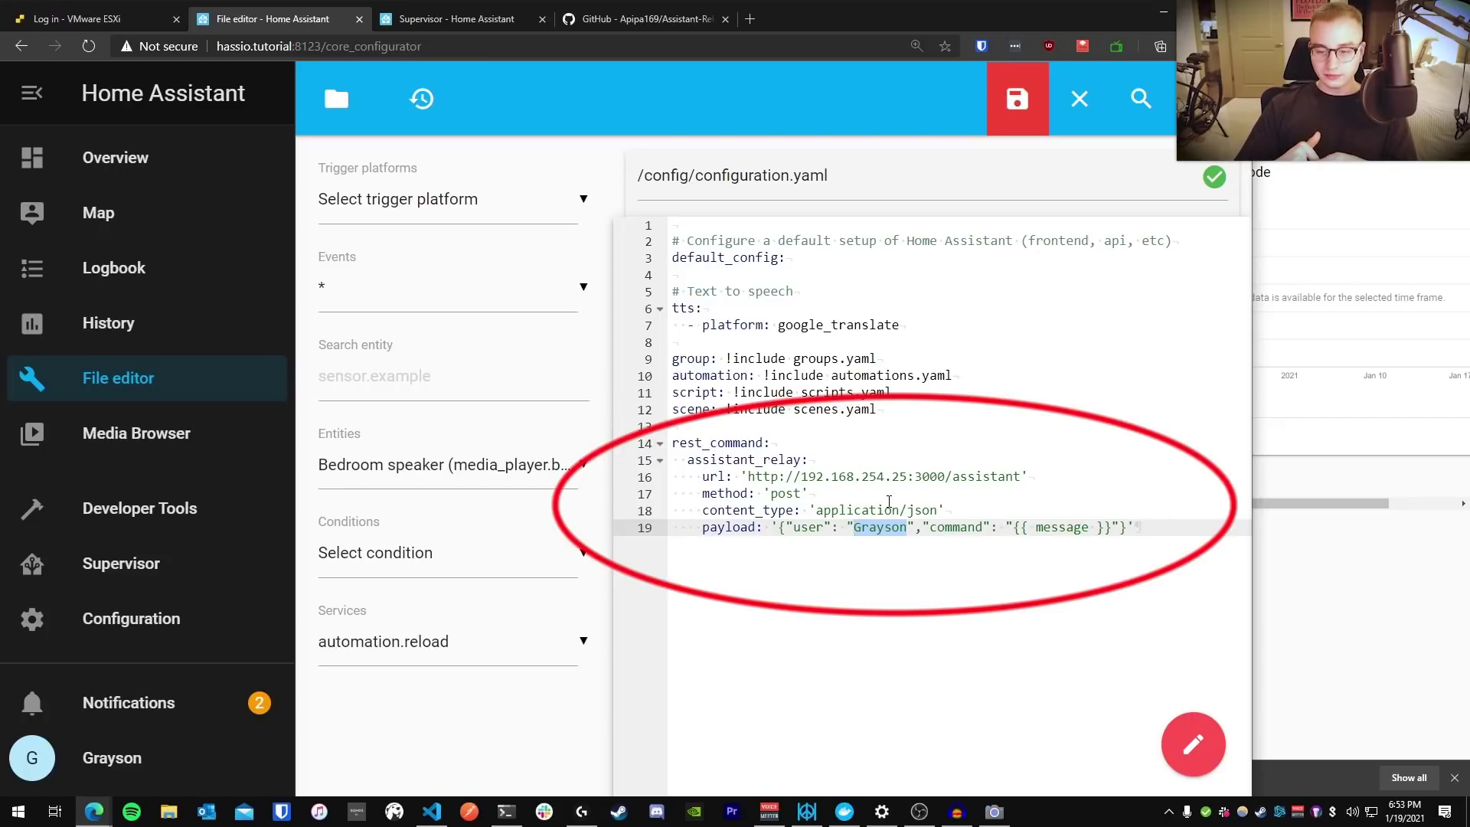
pyautogui.click(889, 501)
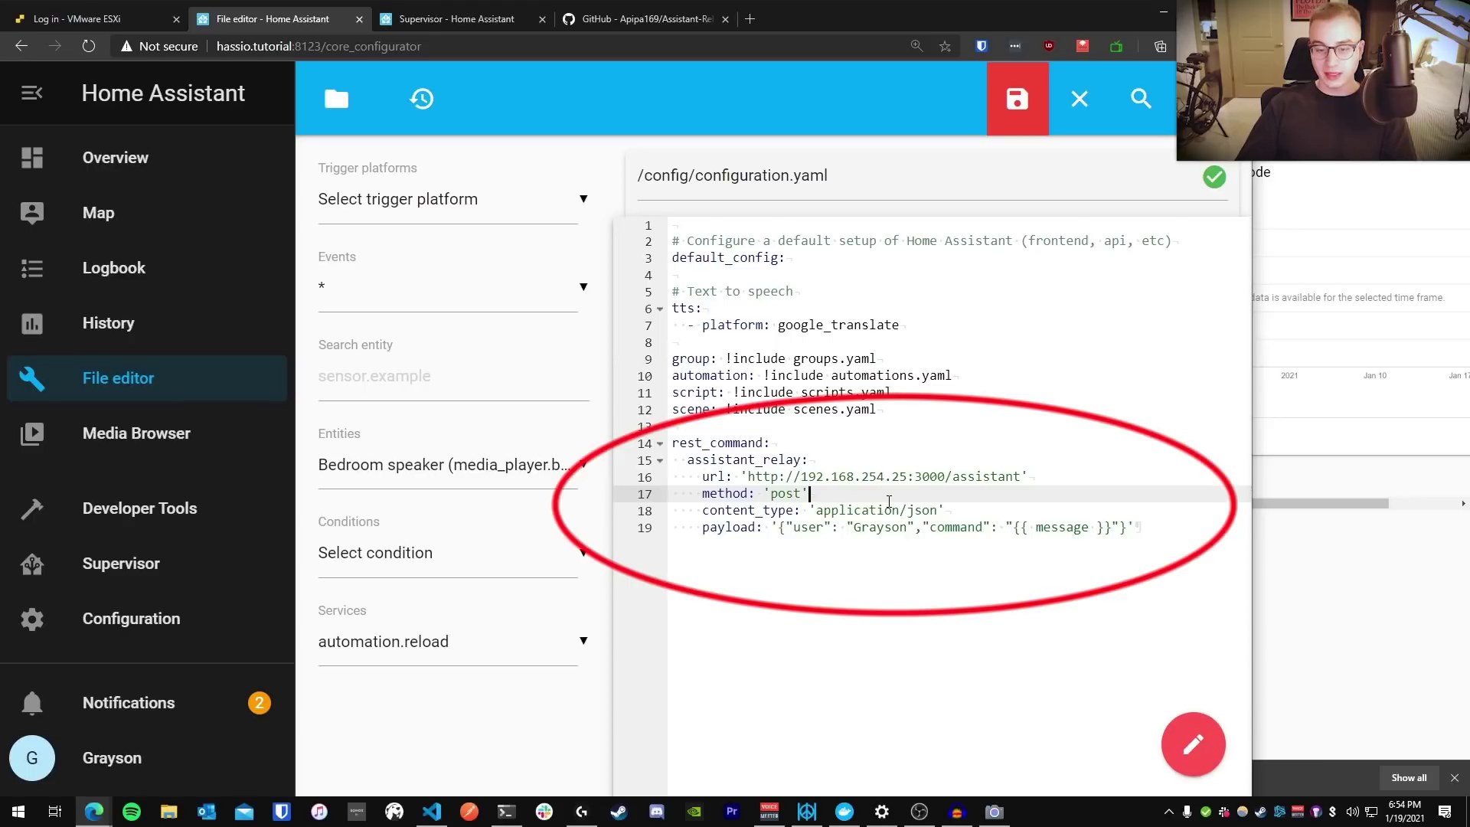
pyautogui.click(939, 510)
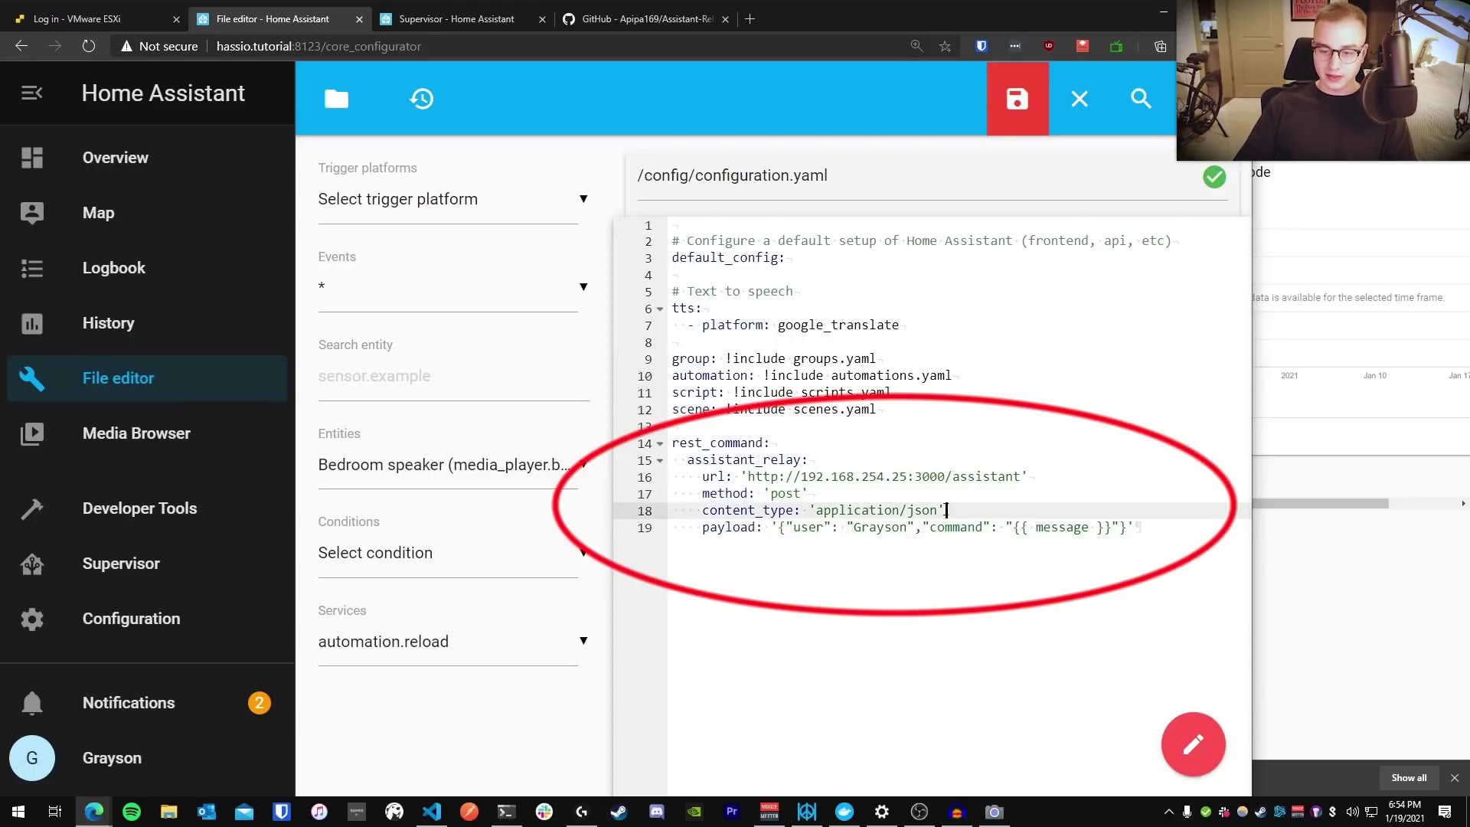
pyautogui.click(956, 509)
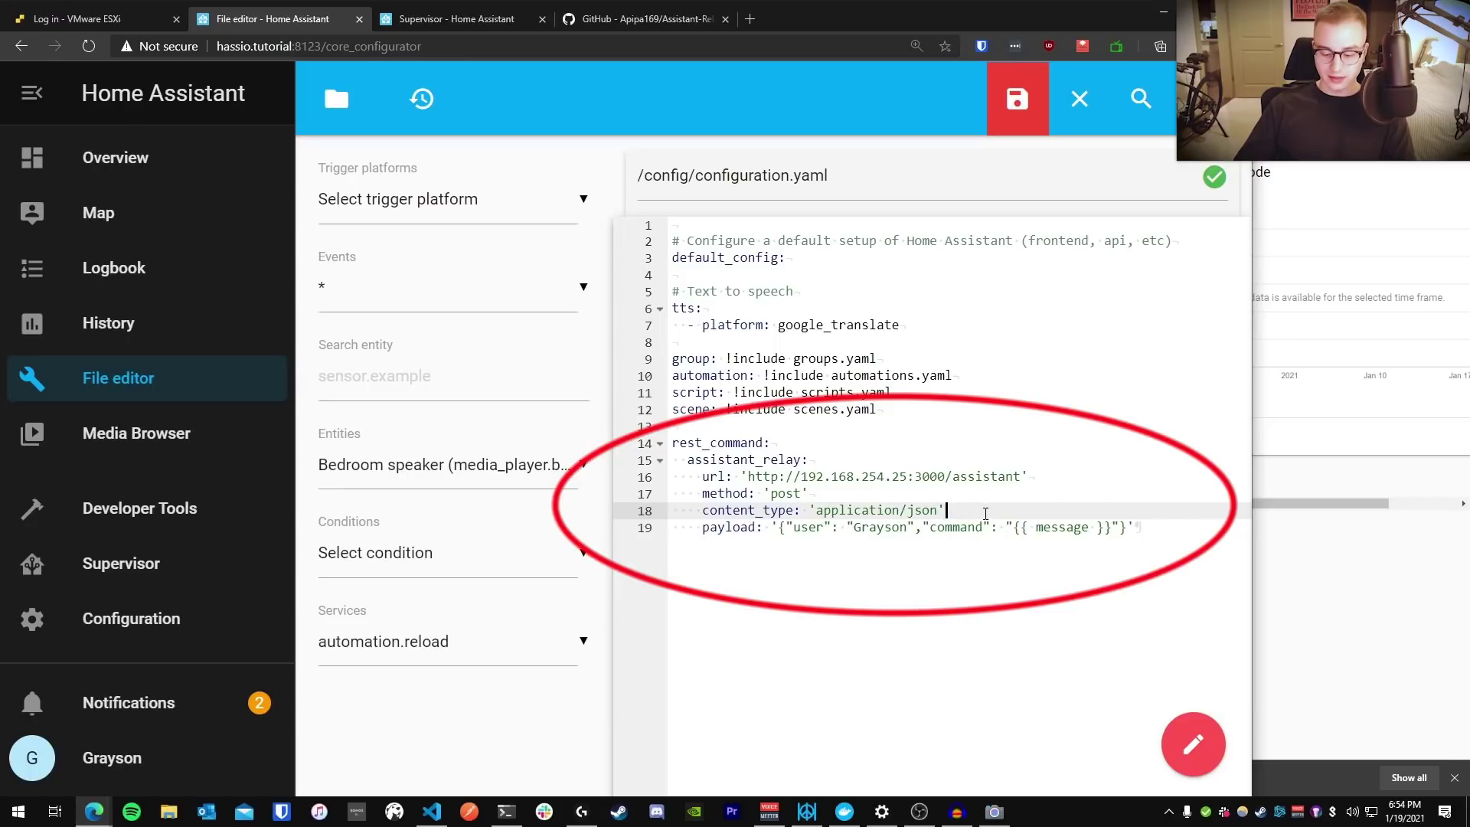
pyautogui.click(971, 416)
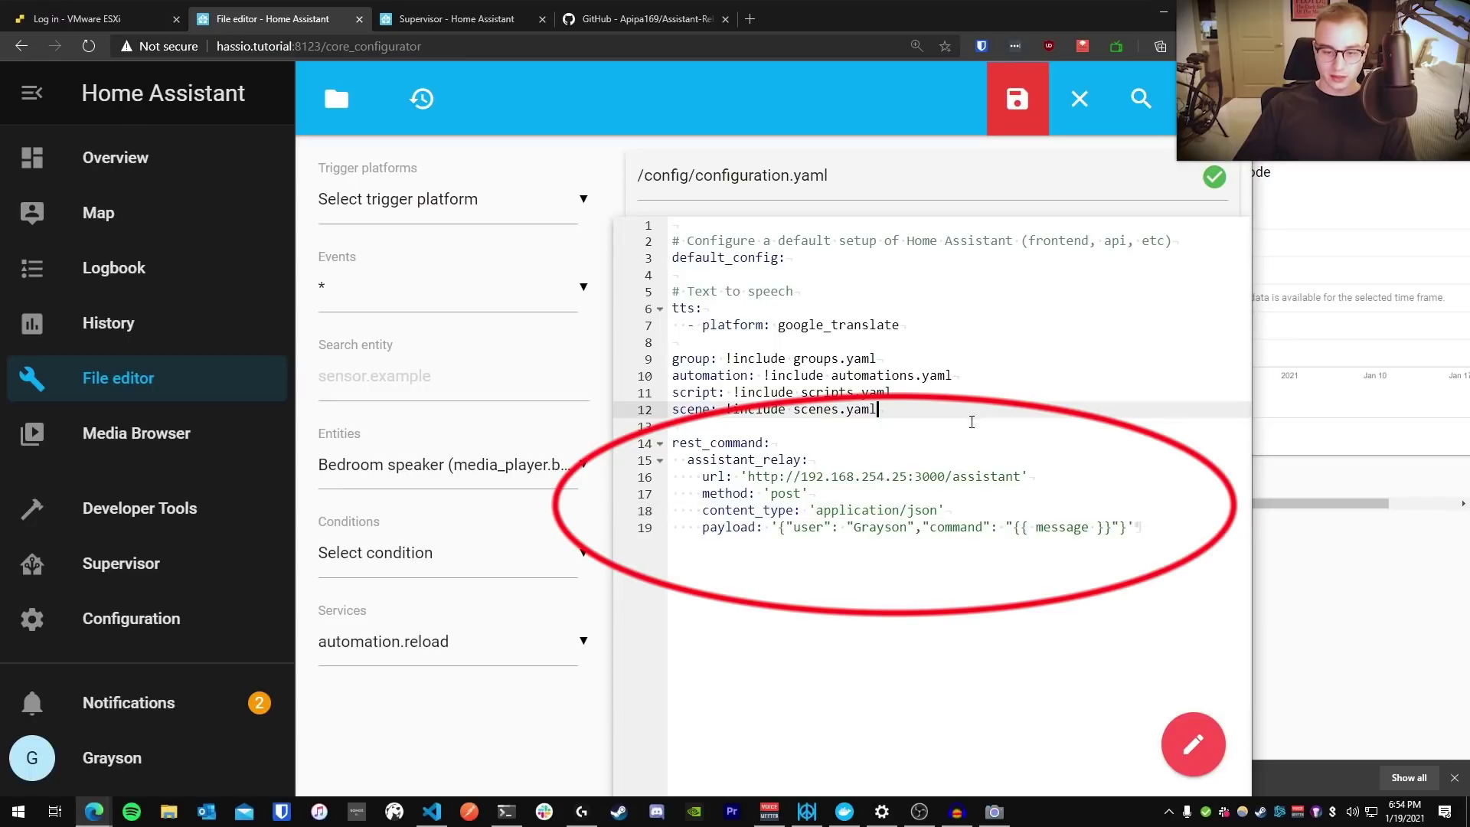
pyautogui.click(932, 498)
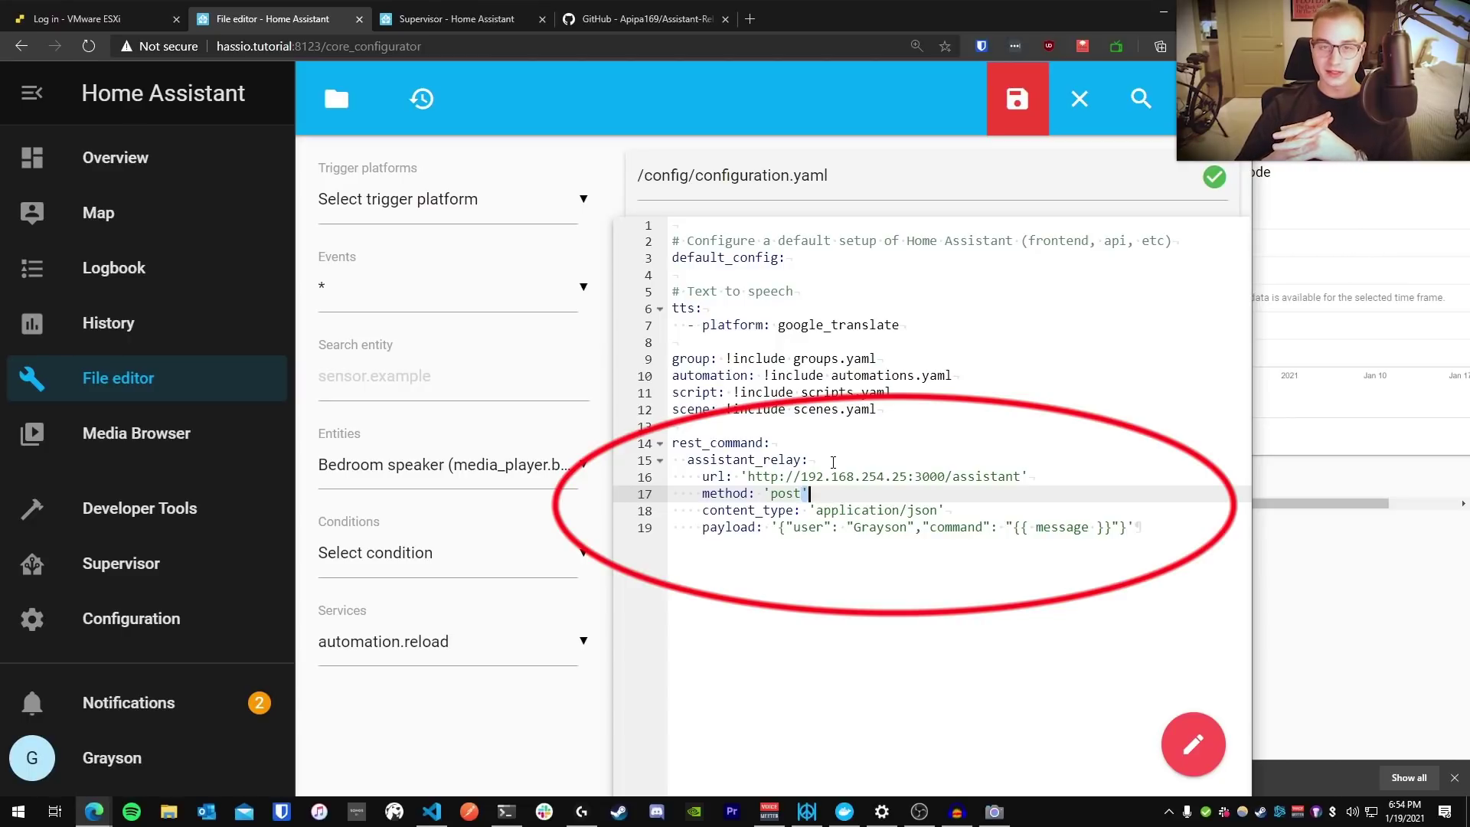
# Fix the assistant_relay indentation under rest_command and save configuration.yaml
pyautogui.click(675, 460)
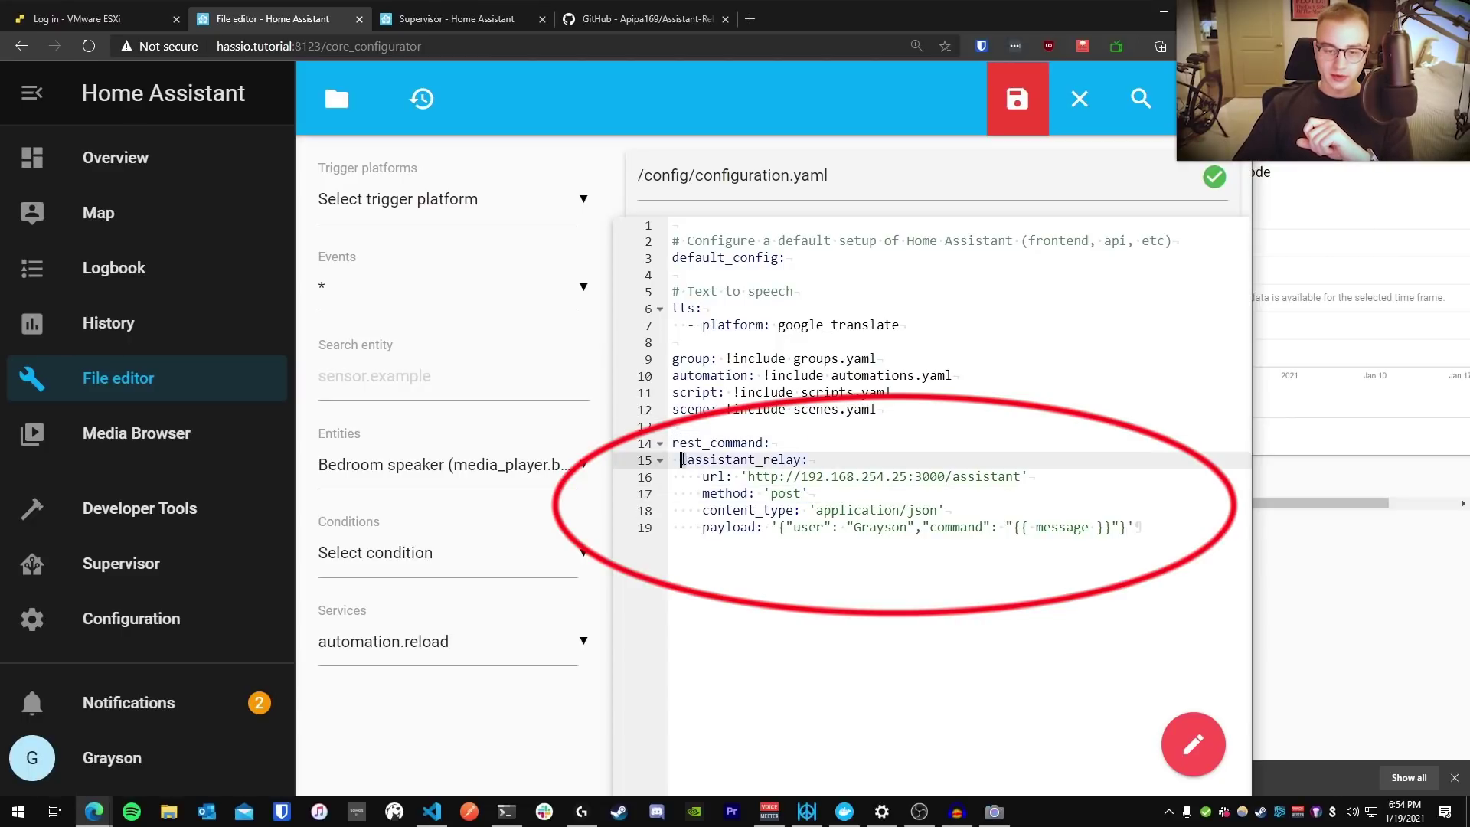
pyautogui.press('Up')
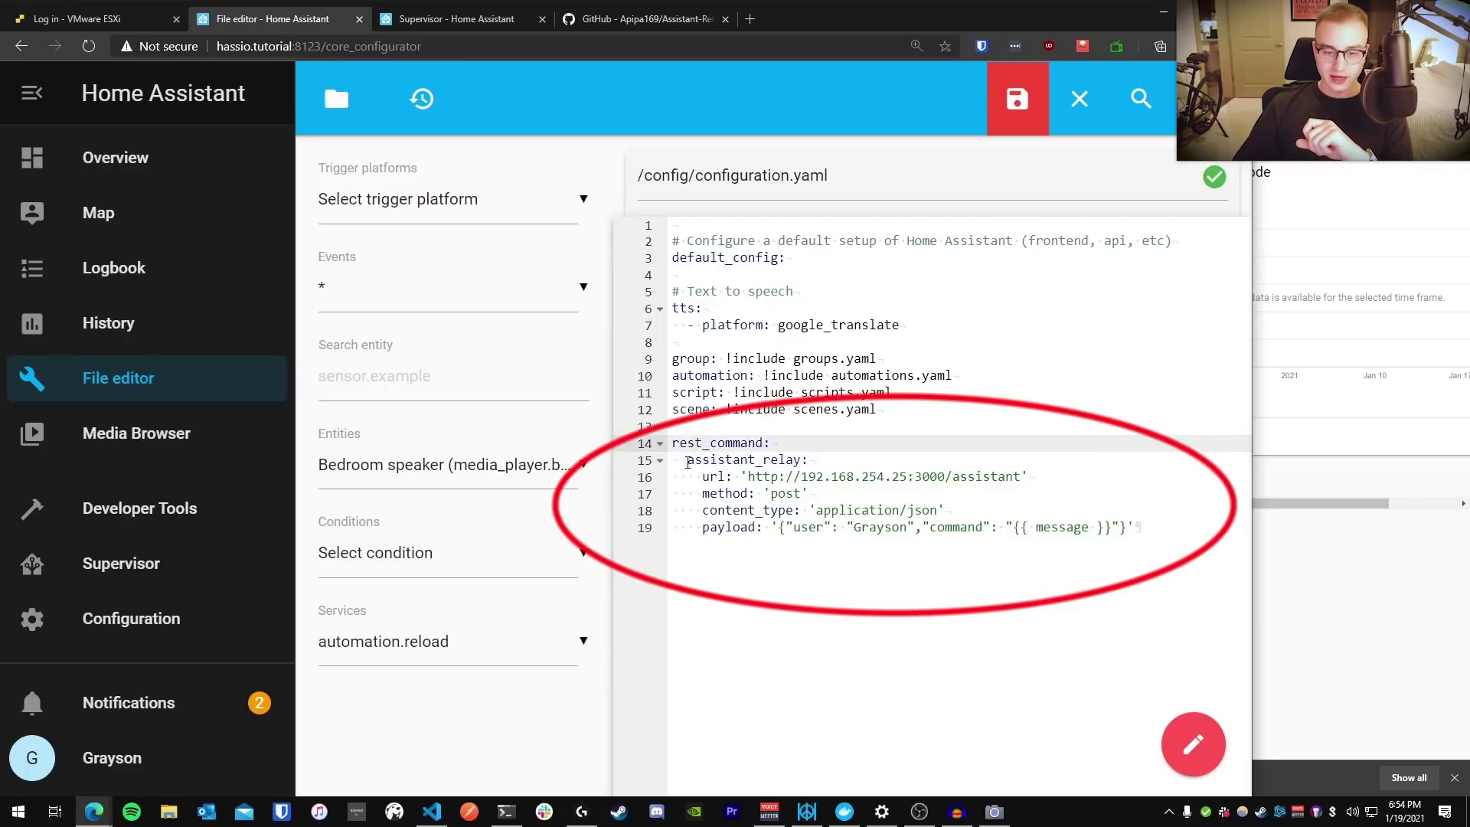
pyautogui.press('Down')
pyautogui.click(697, 444)
pyautogui.moveTo(686, 462); pyautogui.dragTo(673, 494)
pyautogui.click(696, 493)
pyautogui.click(673, 511)
pyautogui.click(727, 426)
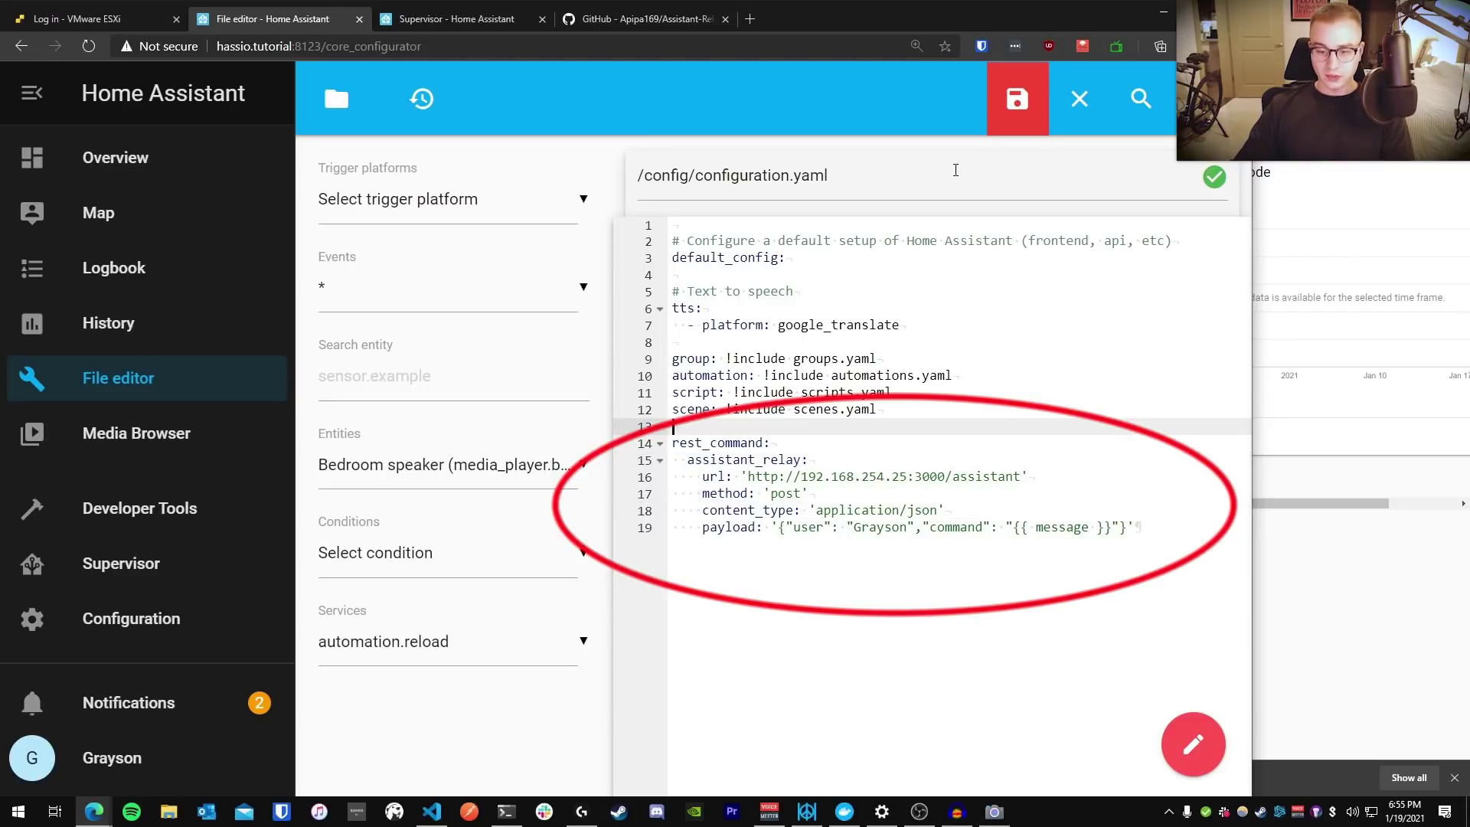
pyautogui.click(1017, 104)
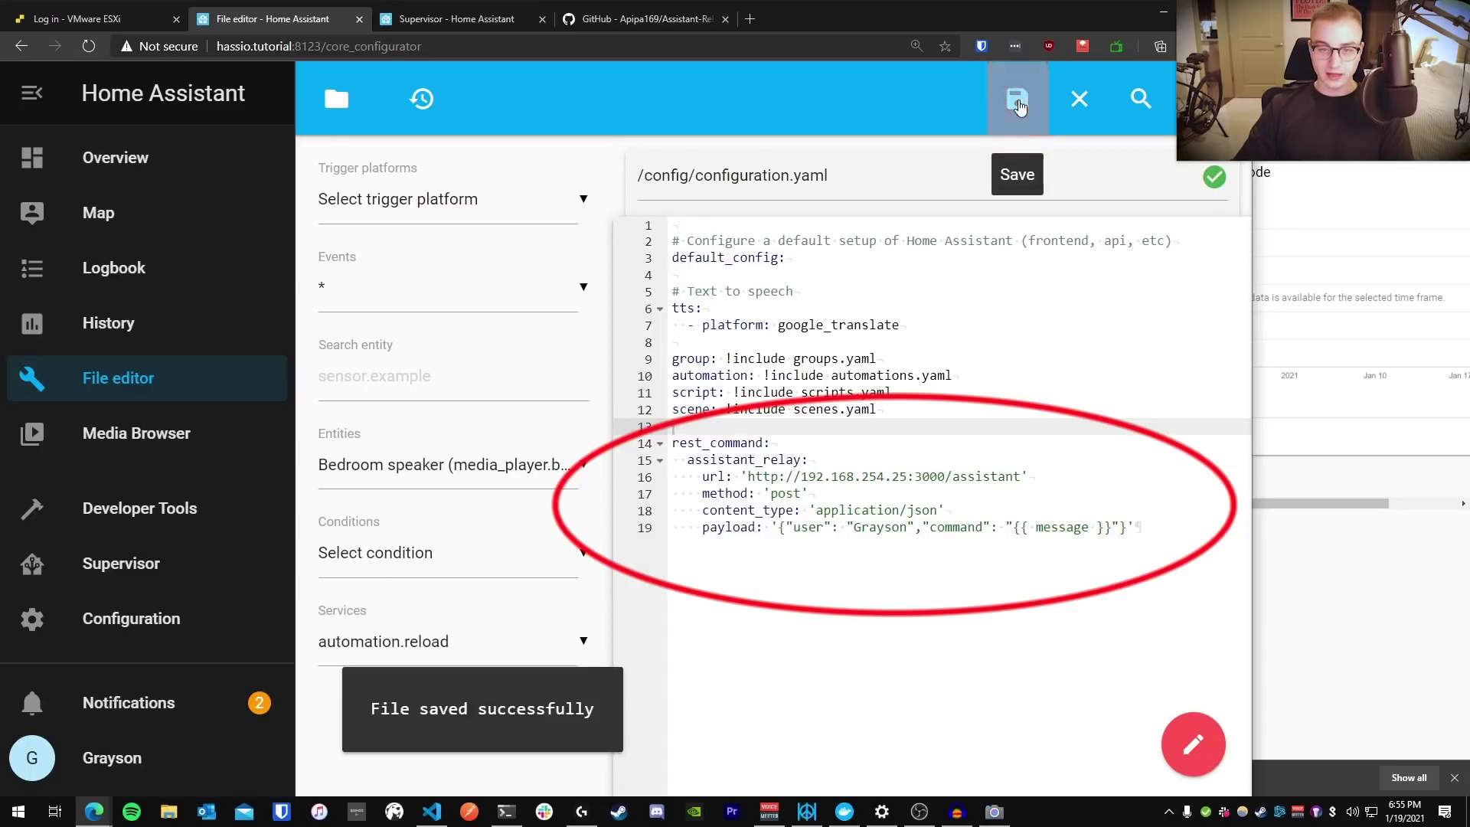
# From Configuration > Automations, create a new automation starting from an empty automation
pyautogui.click(160, 624)
pyautogui.scroll(-15, 655, 593)
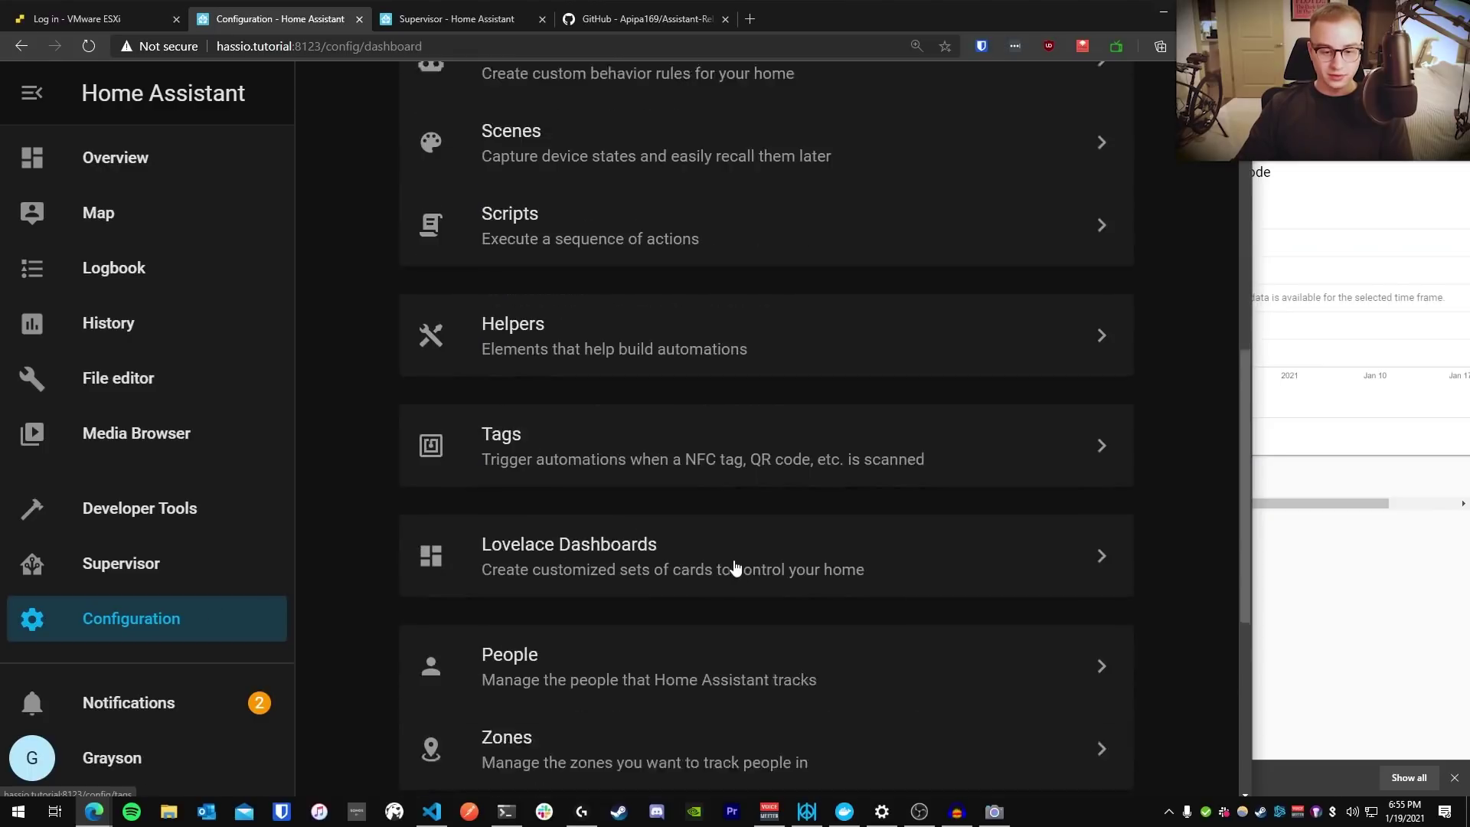
pyautogui.click(569, 505)
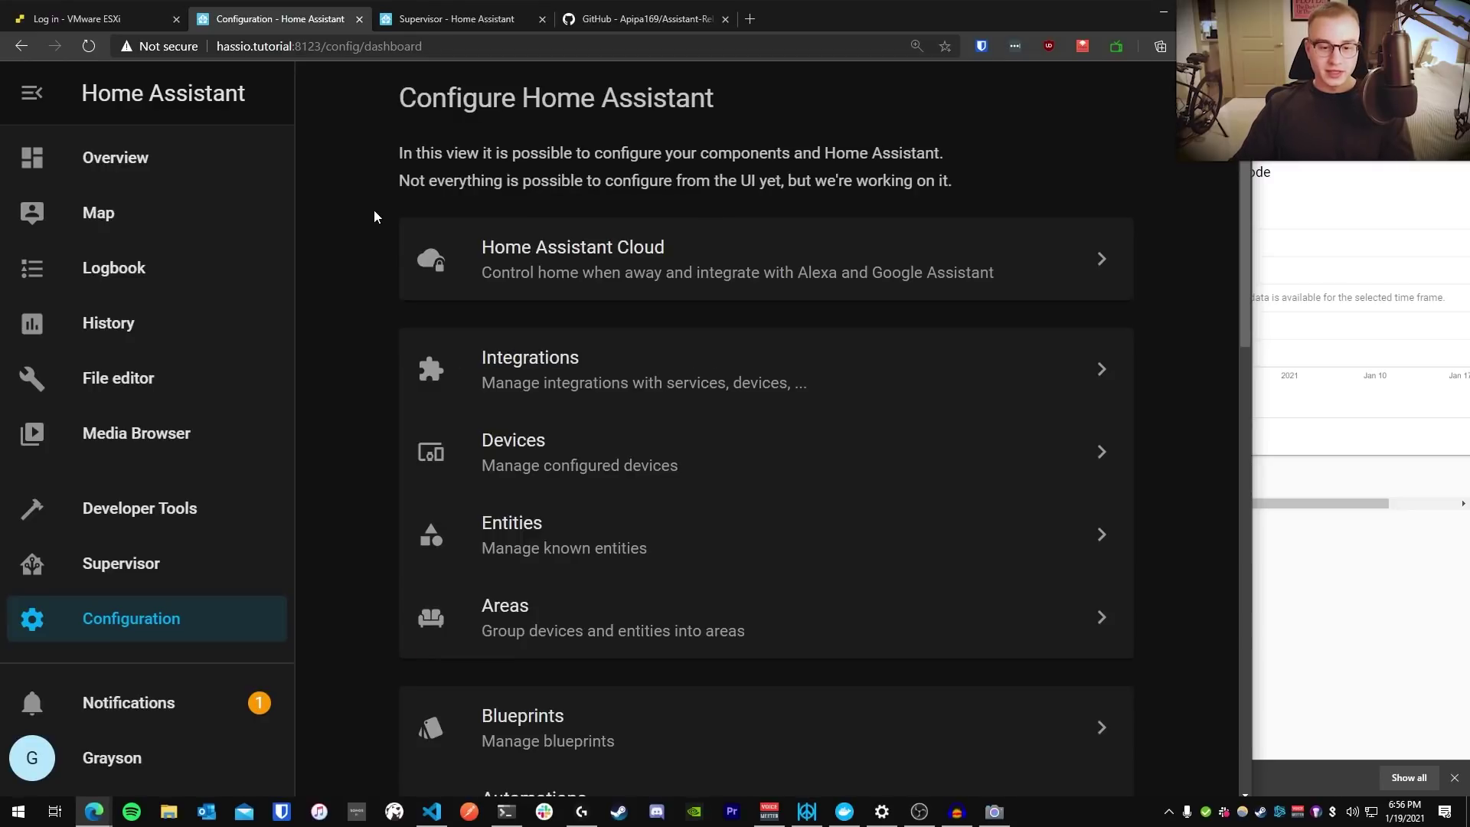
pyautogui.scroll(-5, 365, 237)
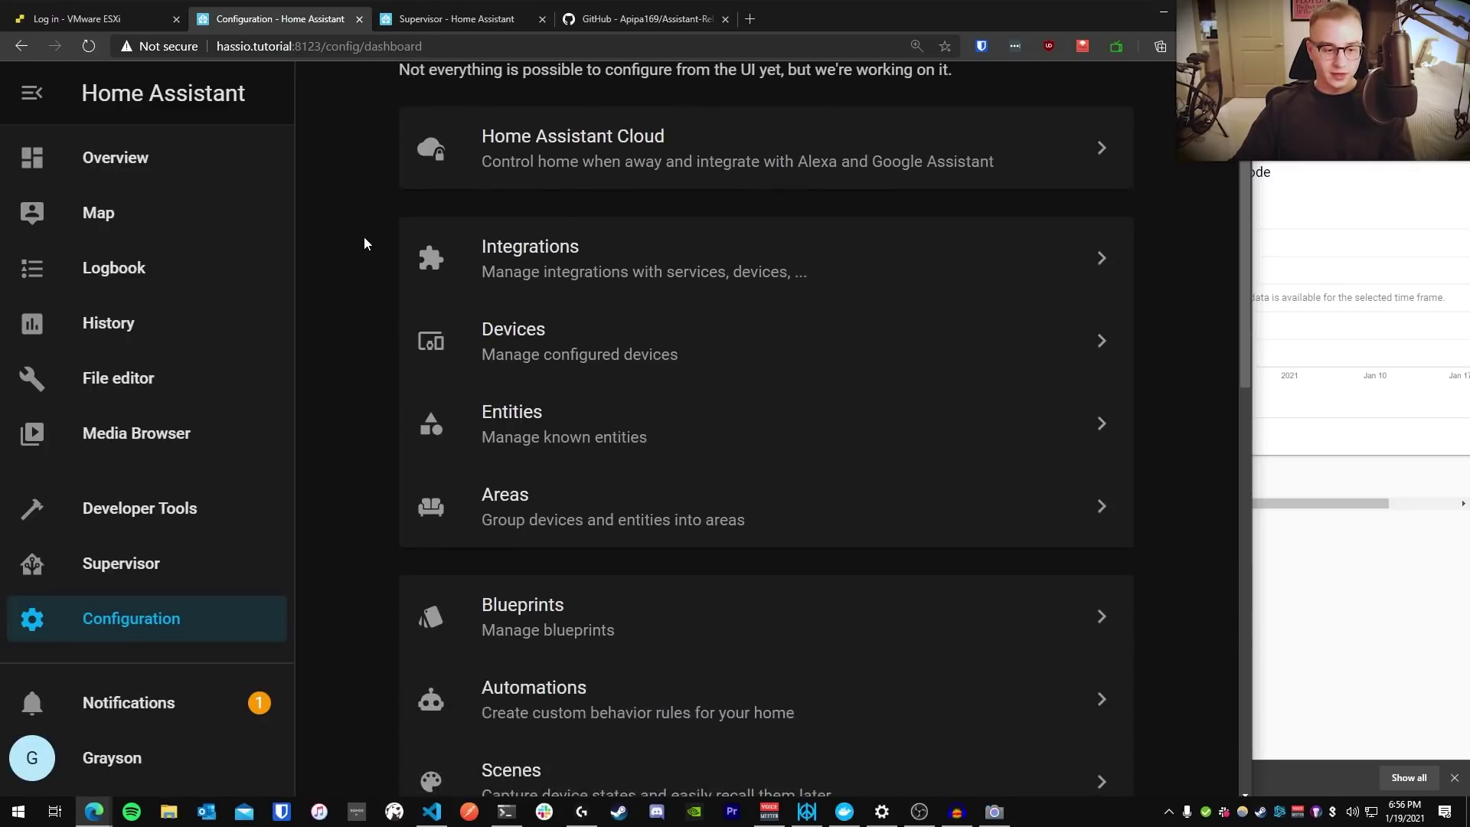
pyautogui.click(554, 371)
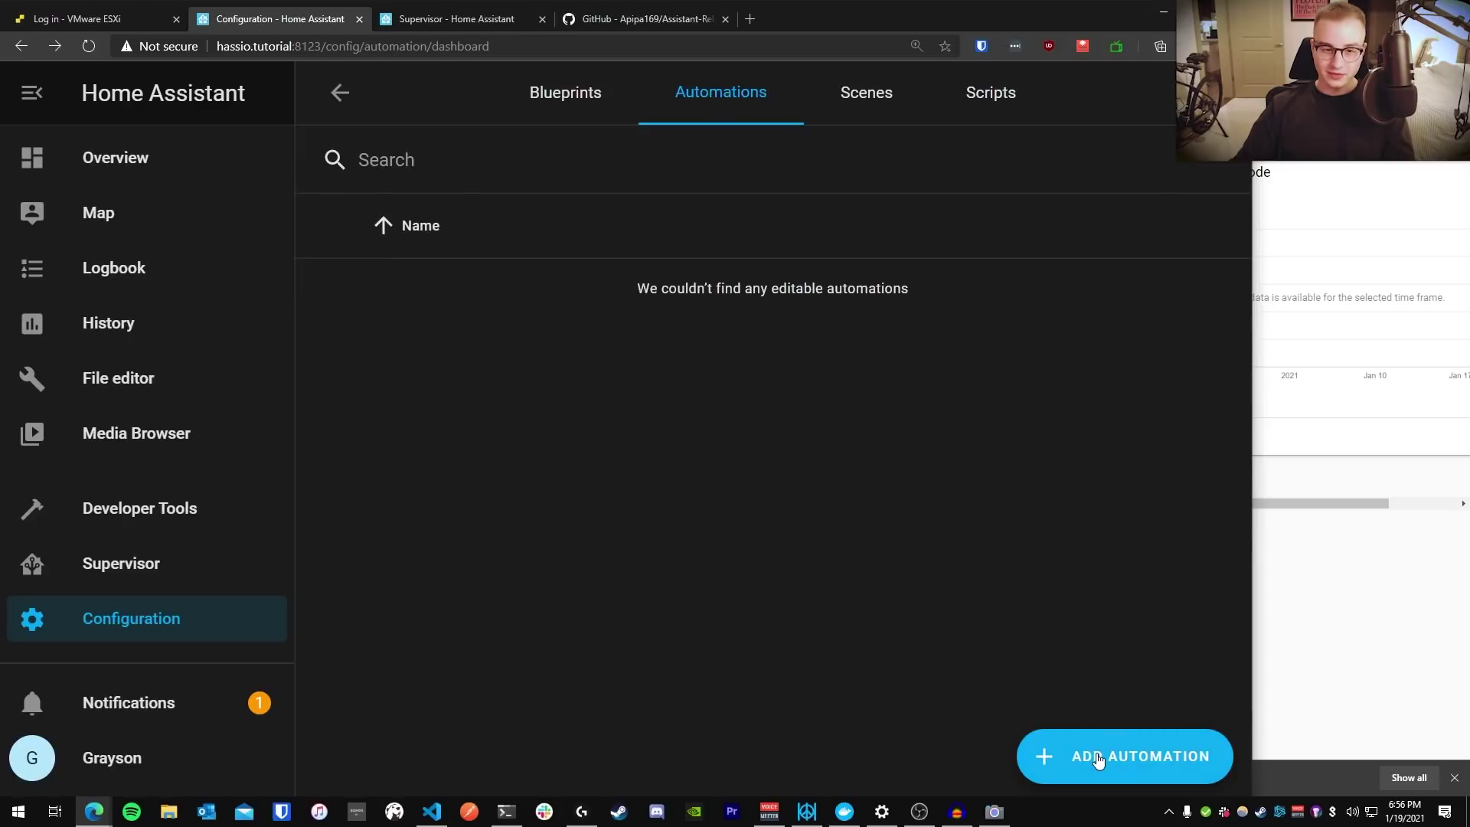
pyautogui.click(1097, 759)
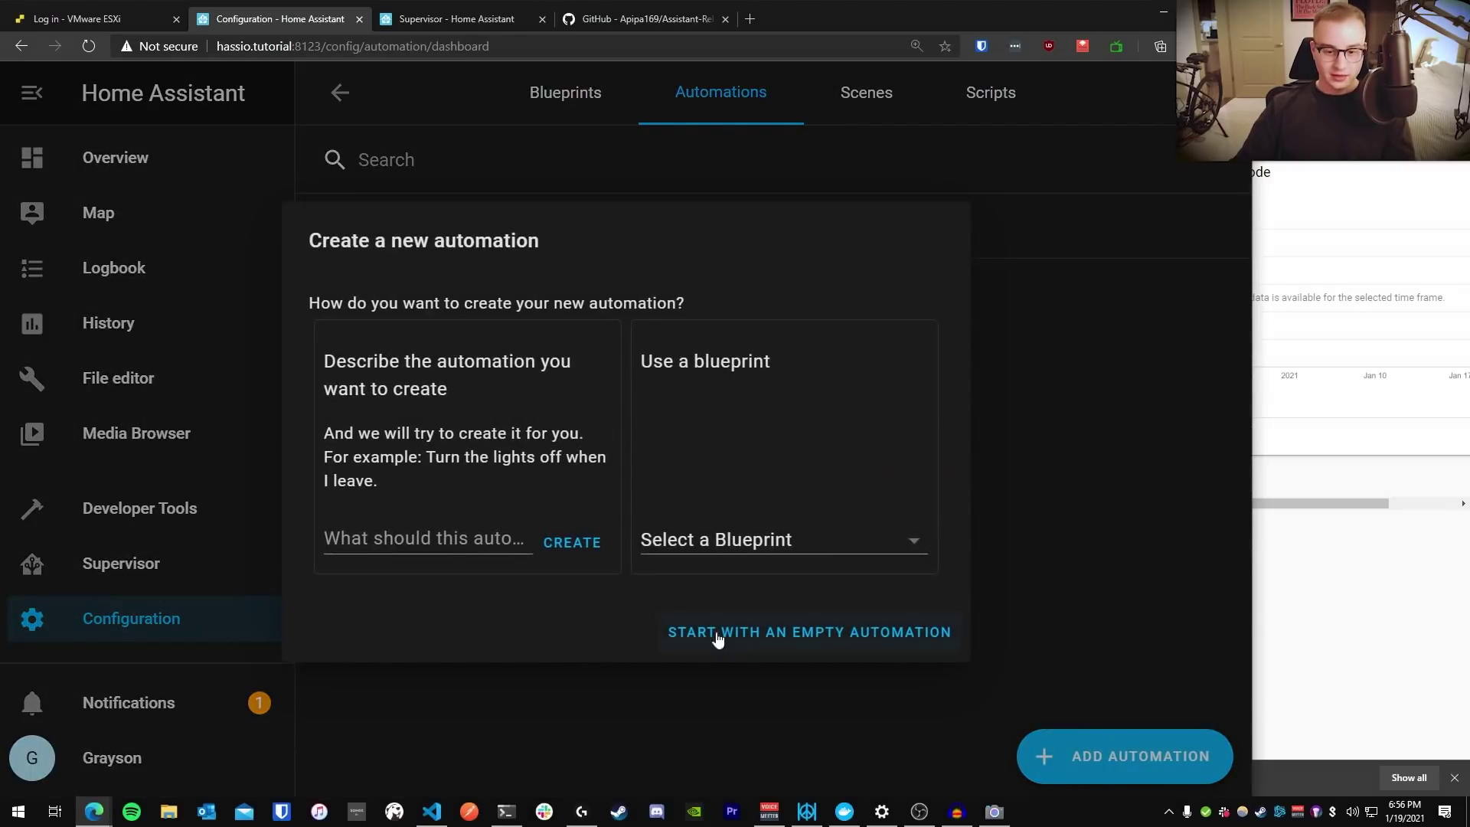
pyautogui.click(763, 644)
# Rename the automation to 'Google Assistant Test'
pyautogui.tripleClick(570, 335)
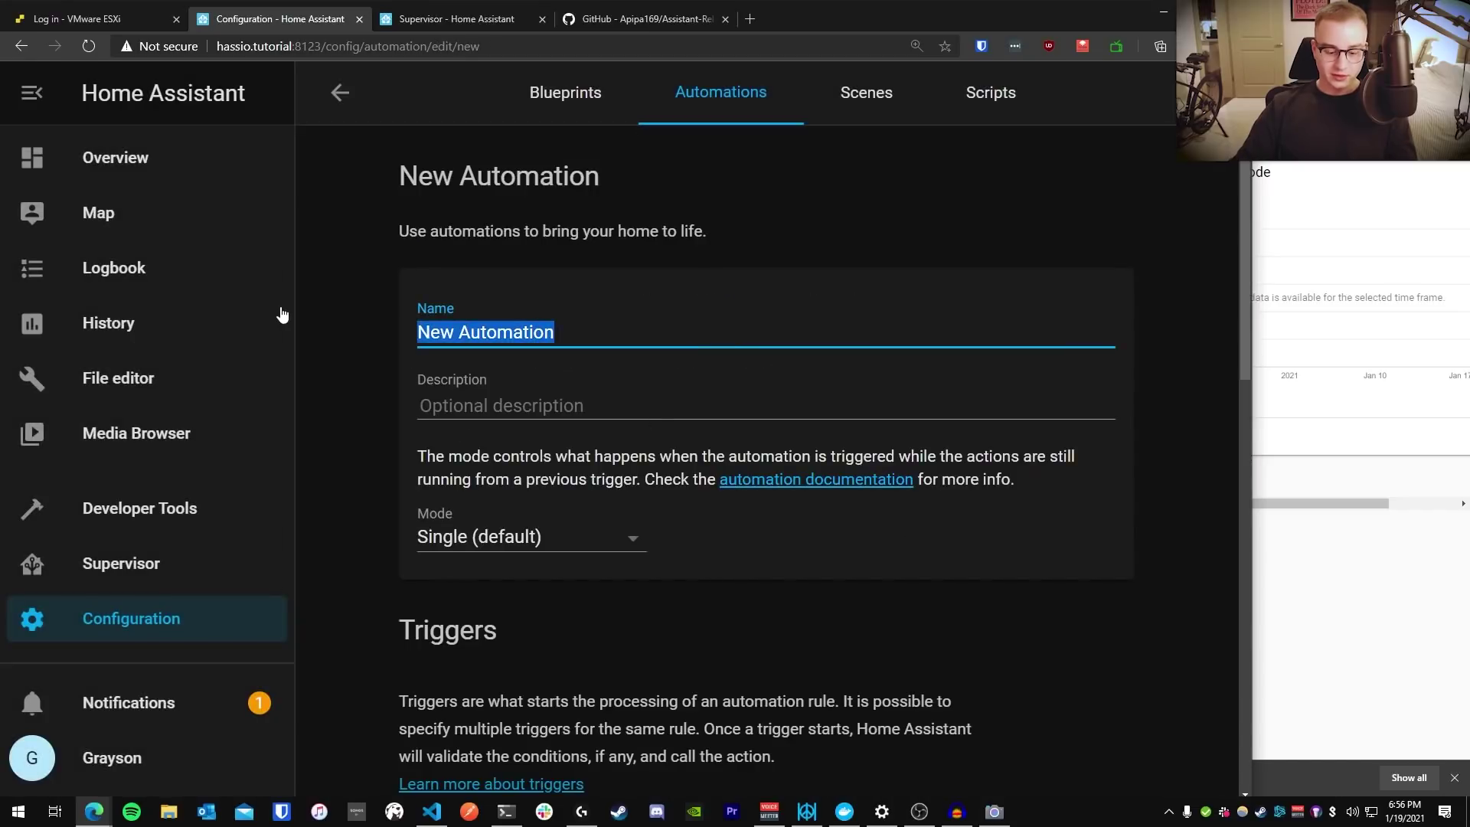
pyautogui.write('Google Assistant Test')
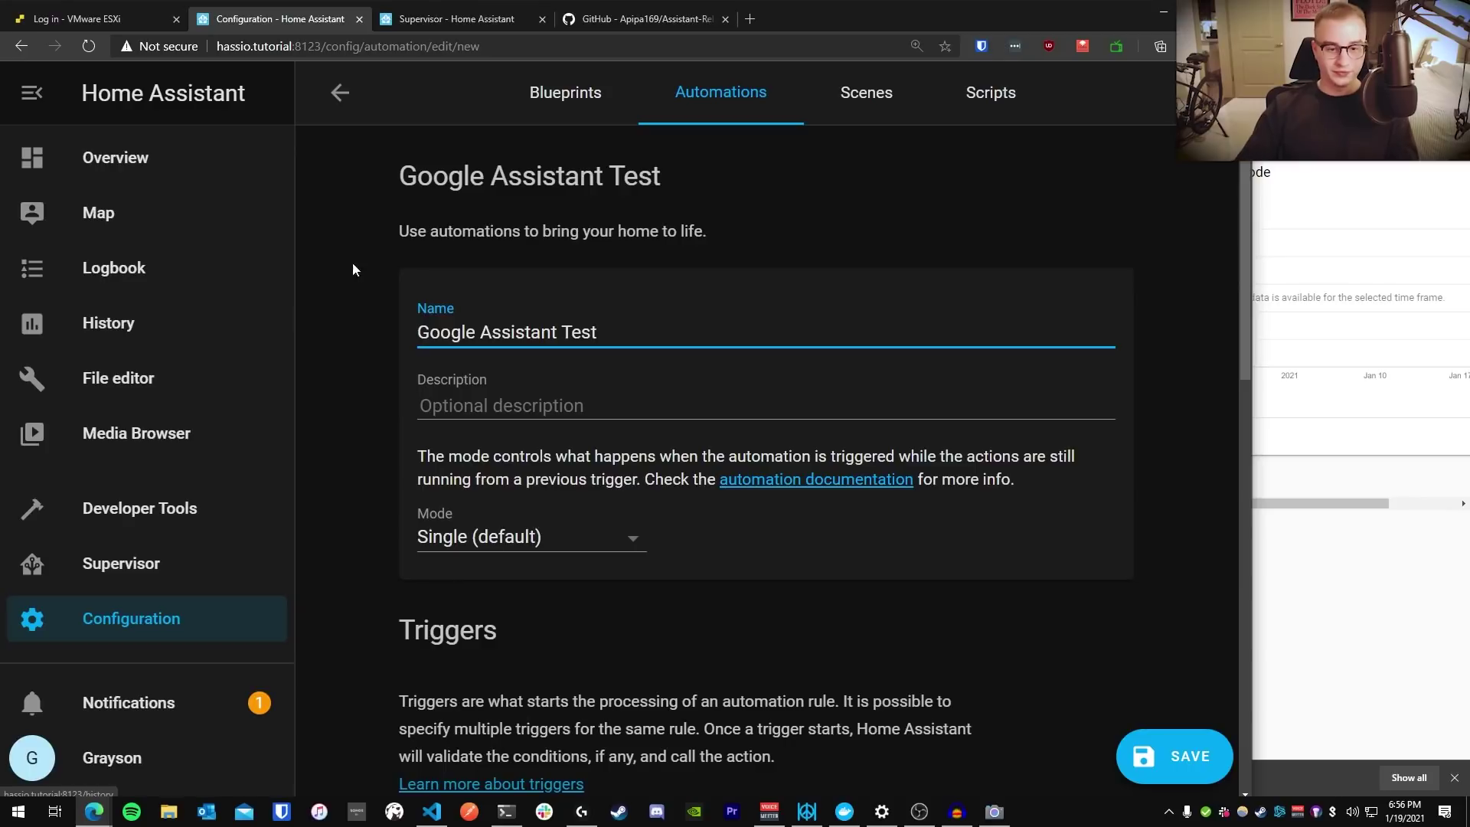
pyautogui.scroll(-8, 352, 263)
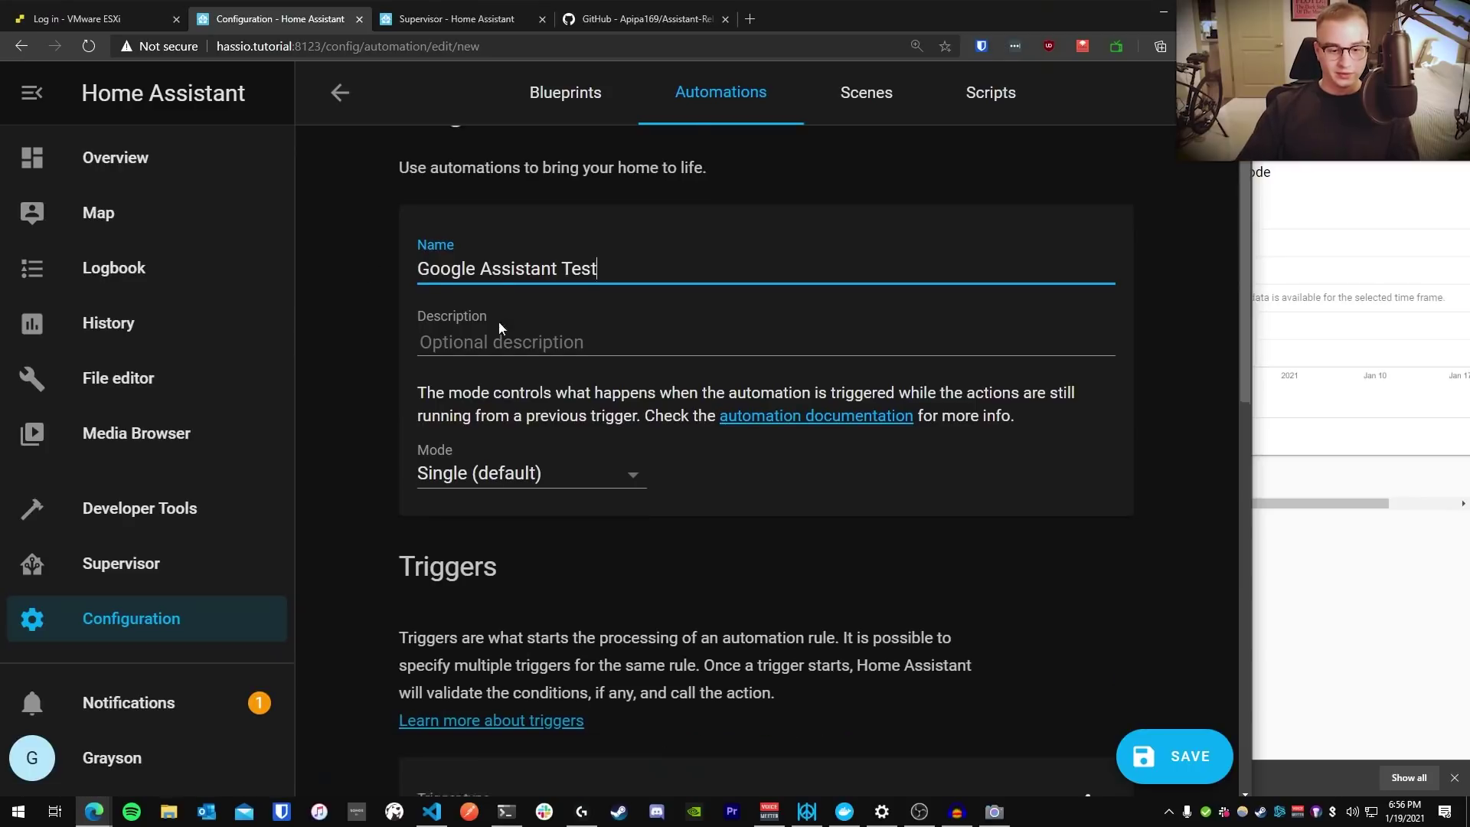
# Set the trigger type to Time with a fixed time of 19:01:00
pyautogui.click(470, 281)
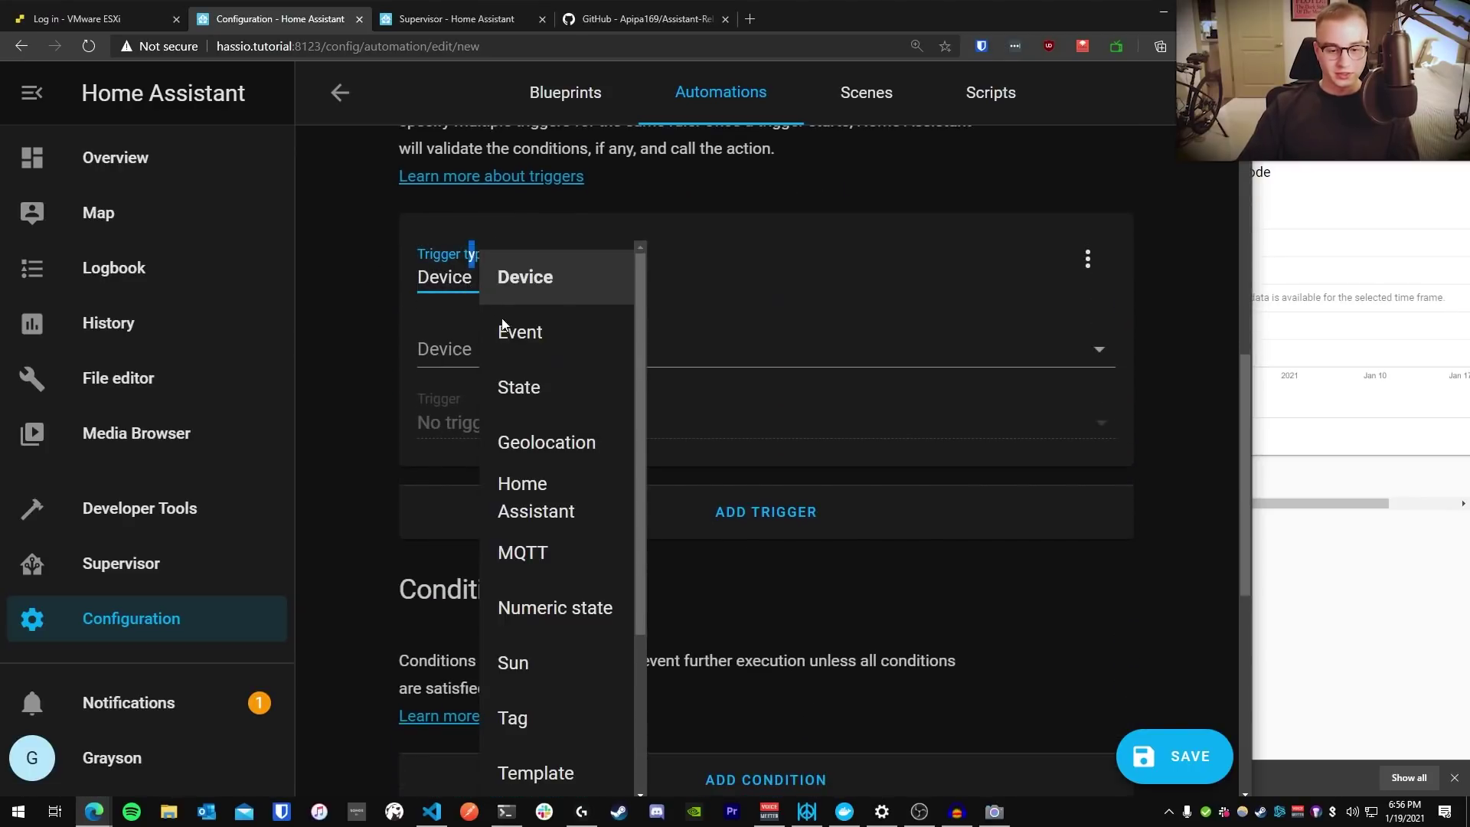
pyautogui.scroll(-3, 563, 706)
pyautogui.click(528, 607)
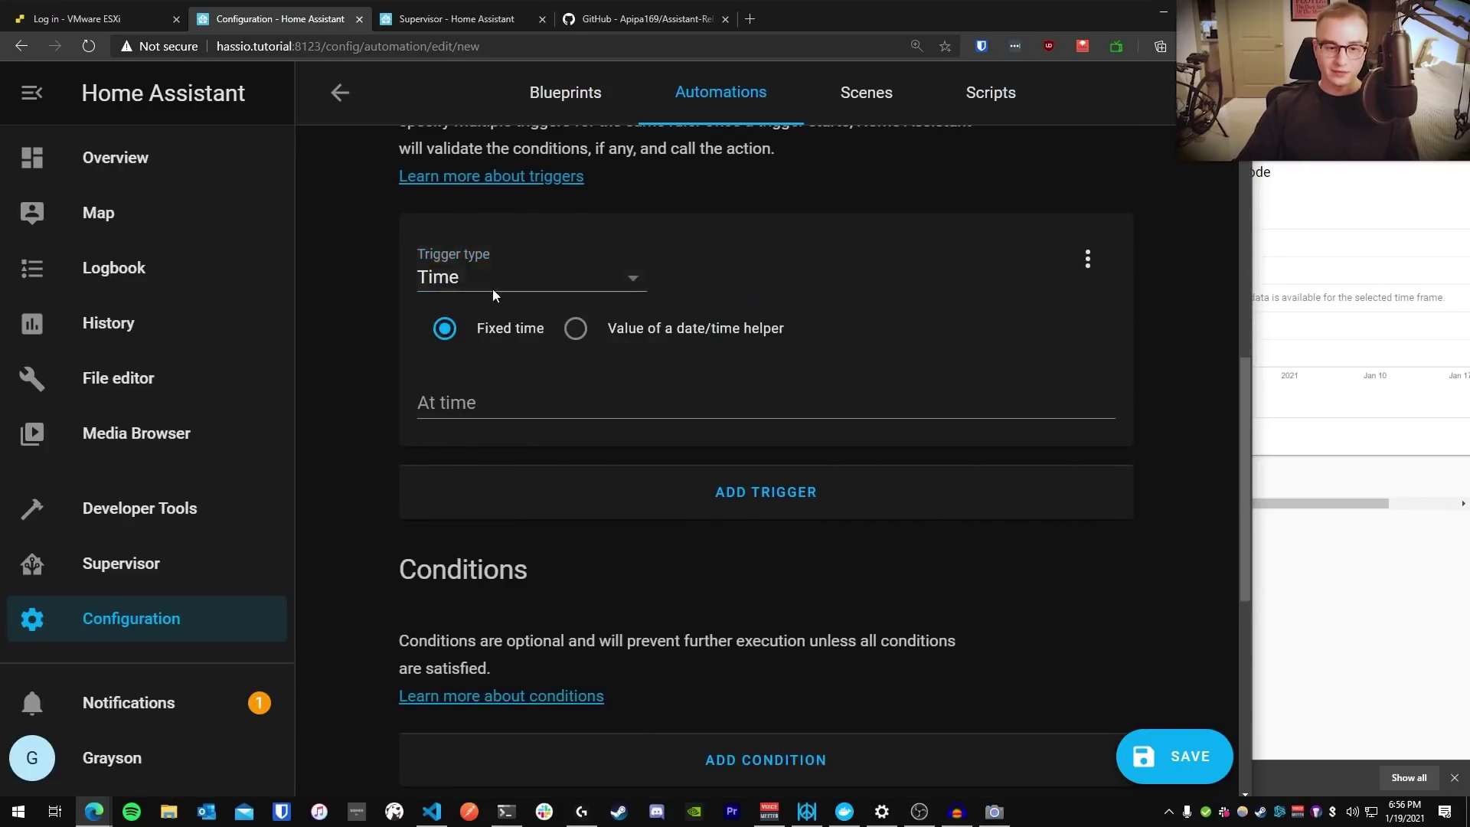
pyautogui.click(513, 396)
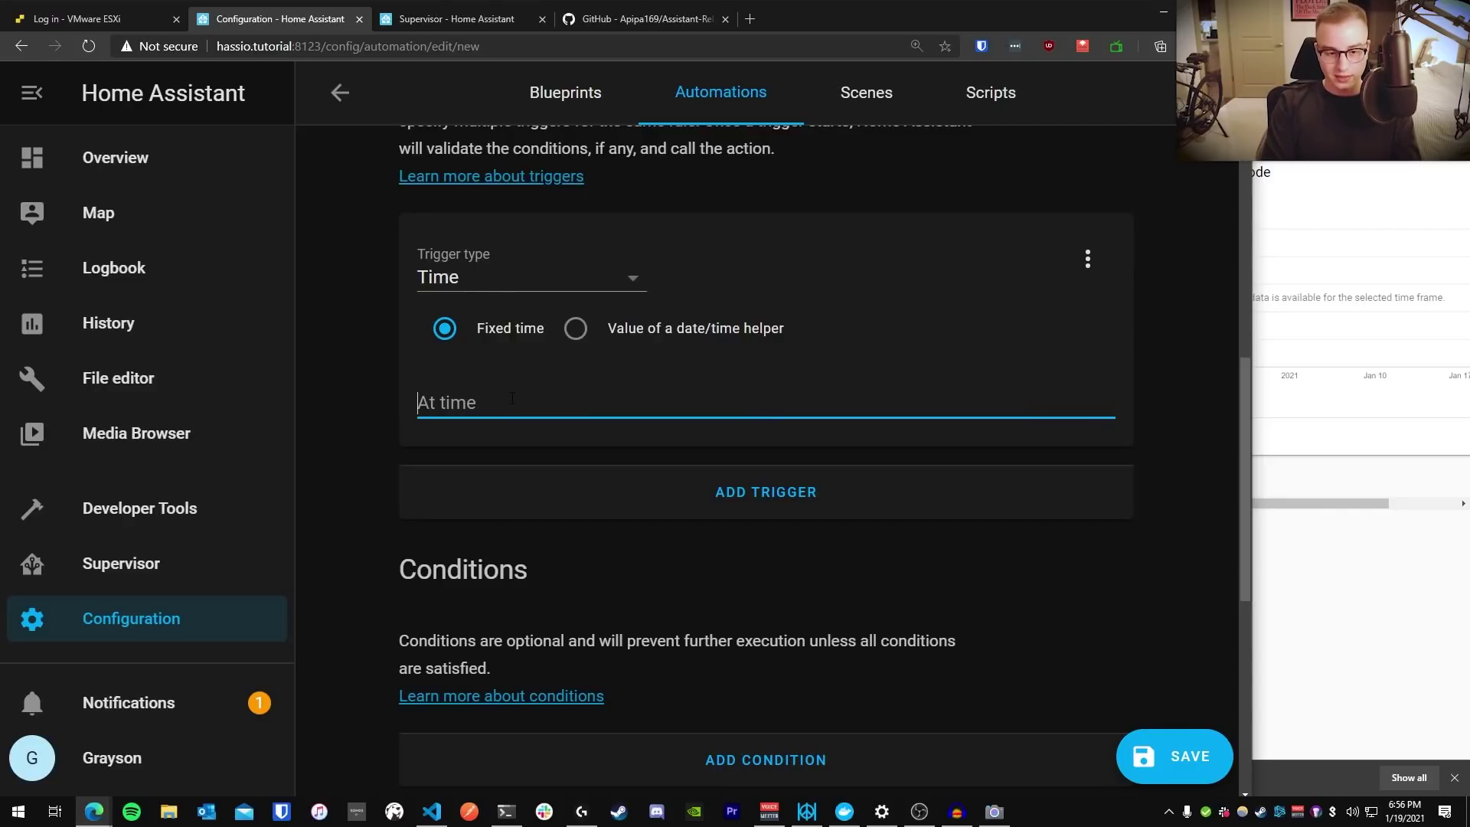
pyautogui.write('19:0')
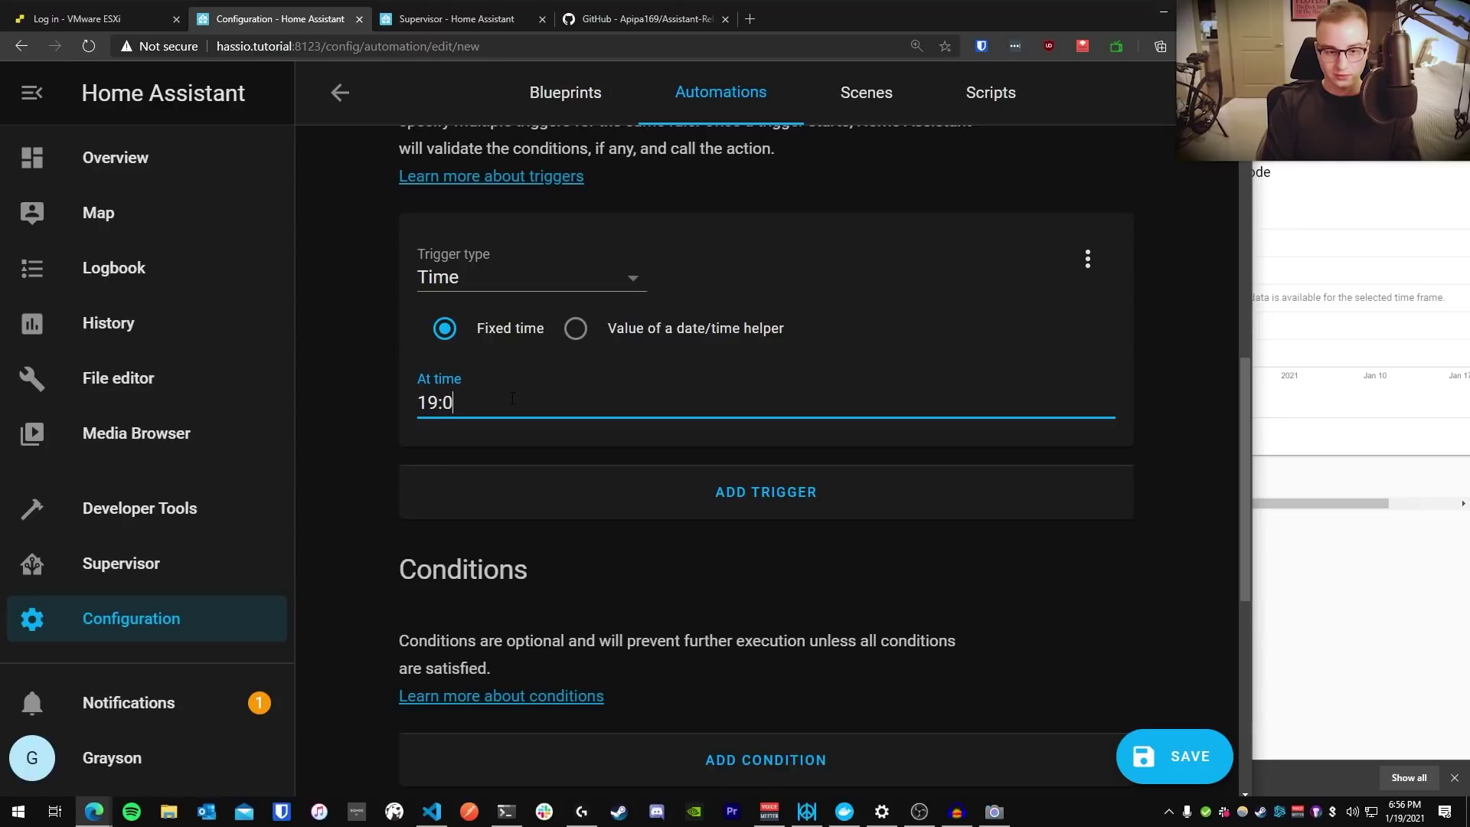
pyautogui.write('1:00')
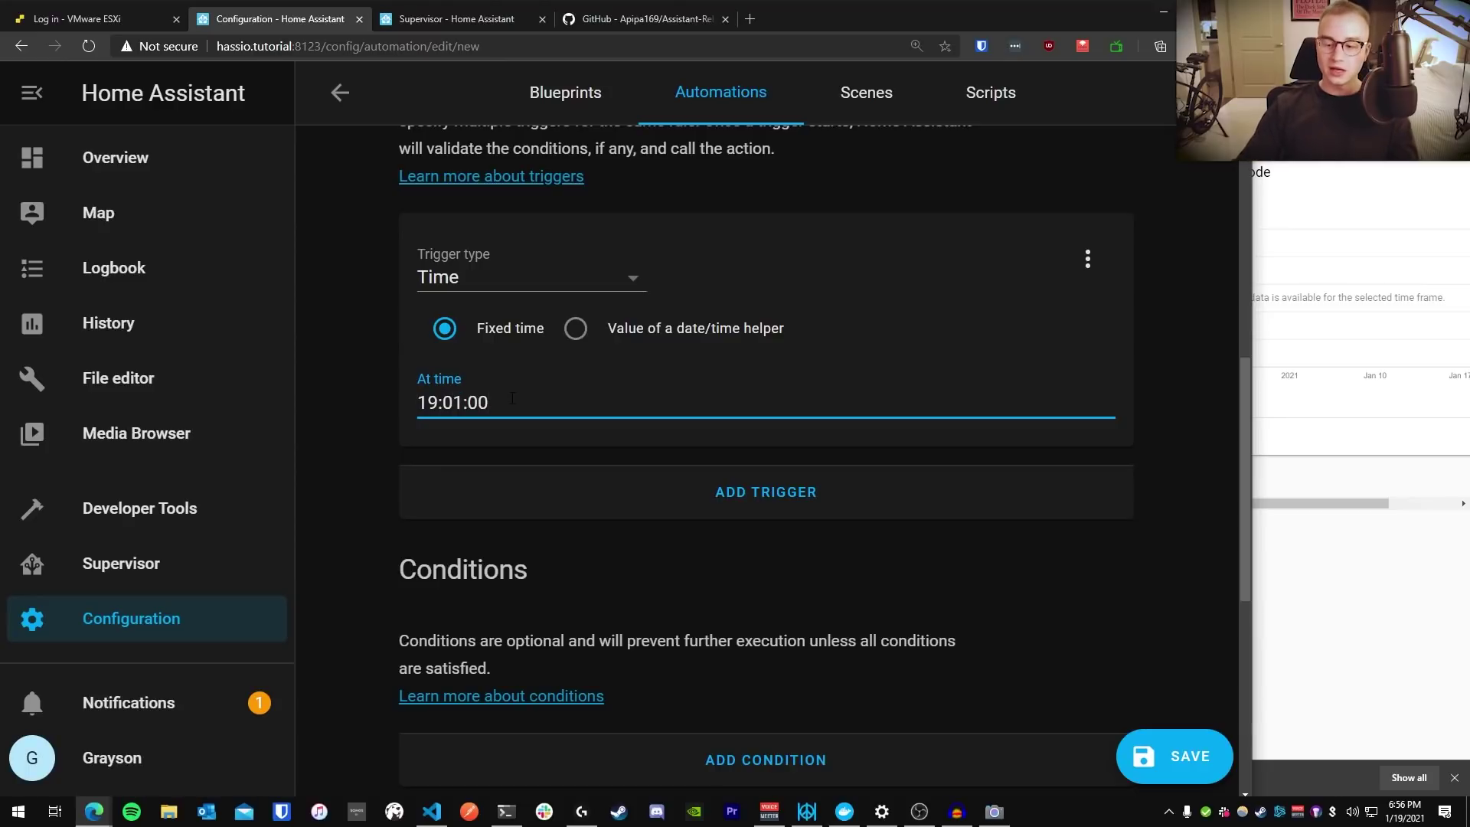
# Make the action a Call service action using rest_command.assistant_relay
pyautogui.scroll(-7, 569, 398)
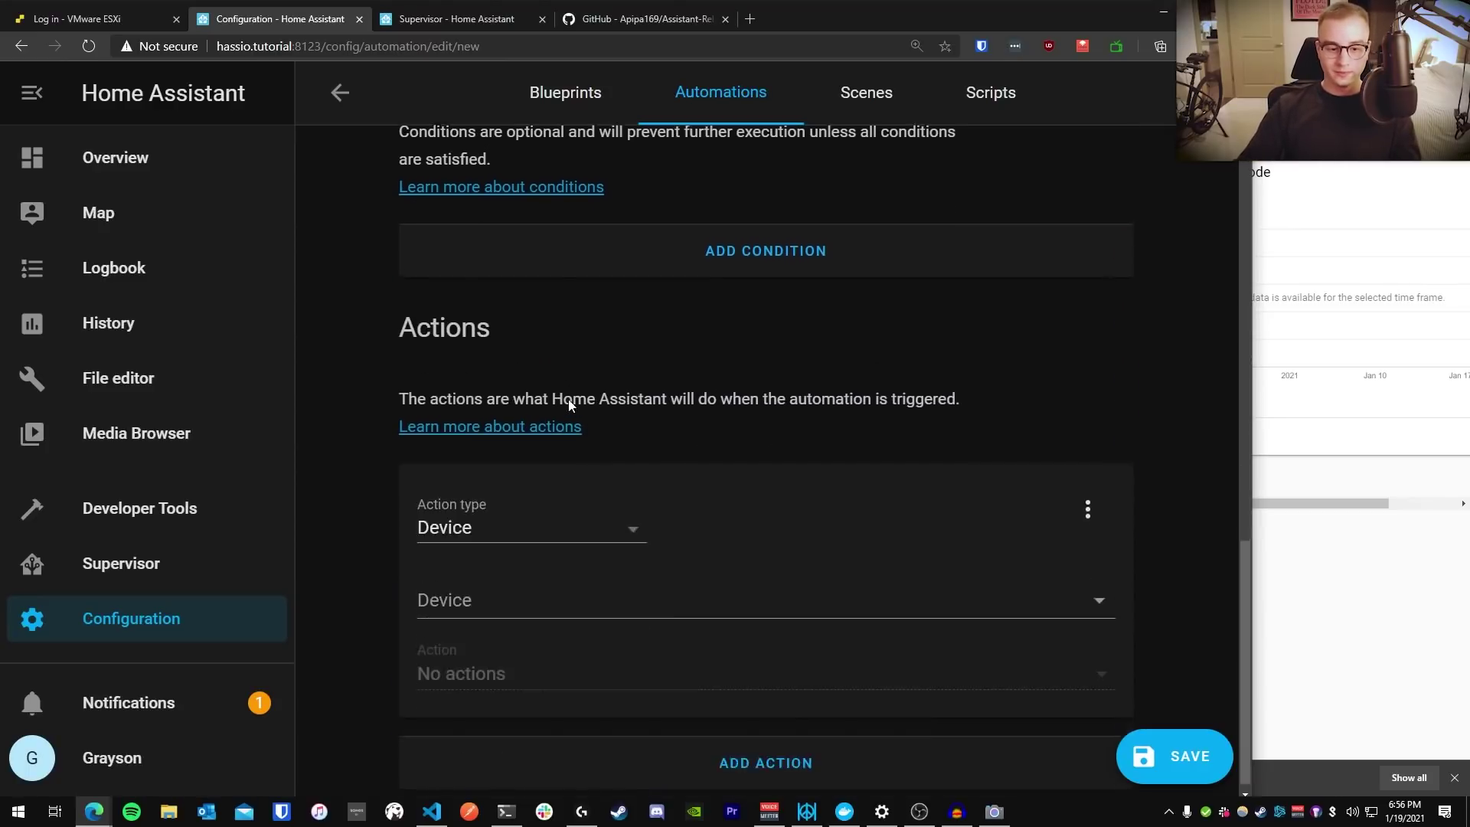
pyautogui.click(524, 517)
pyautogui.scroll(-2, 568, 607)
pyautogui.click(576, 643)
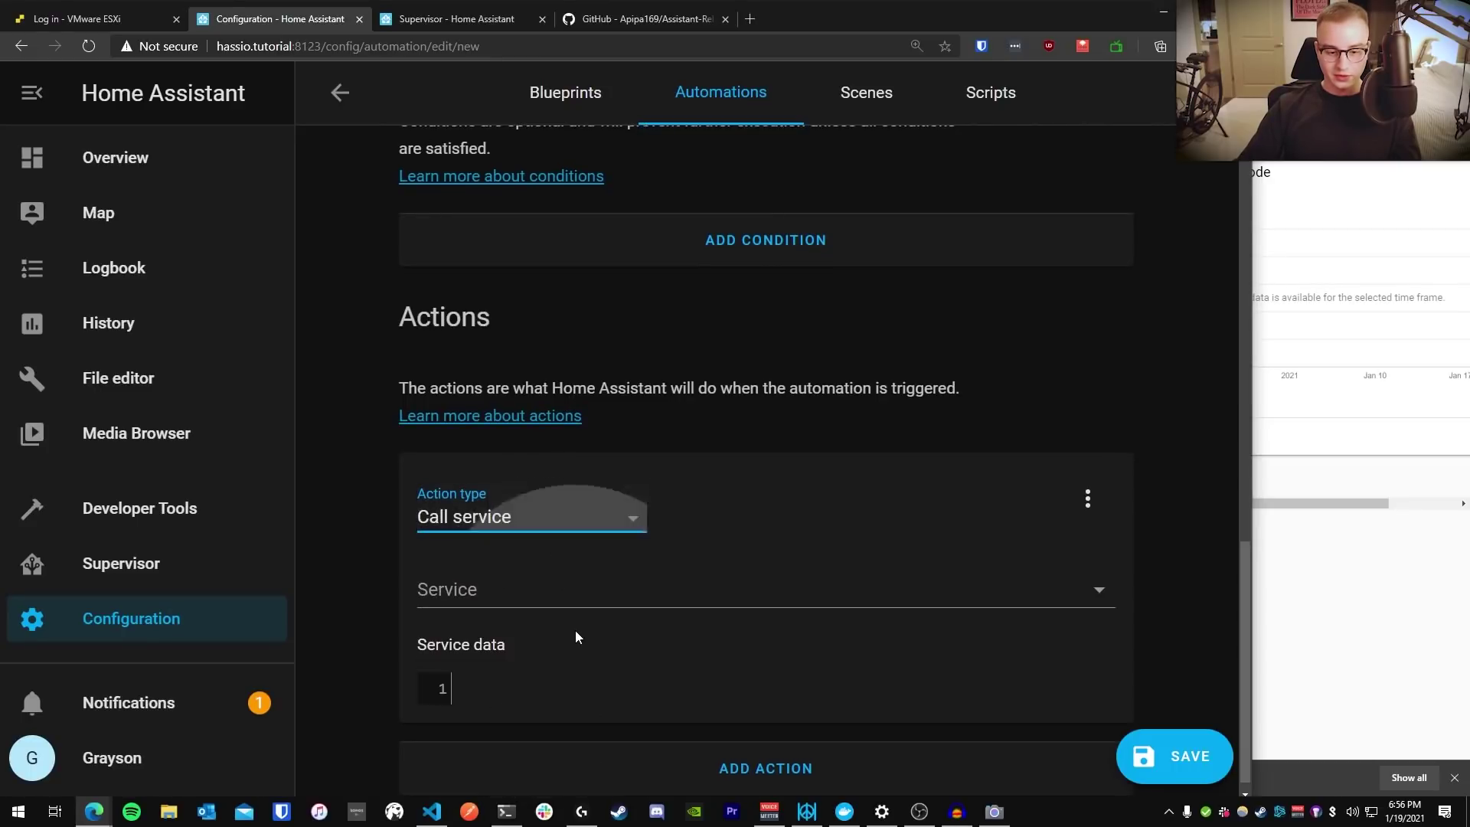
pyautogui.click(482, 590)
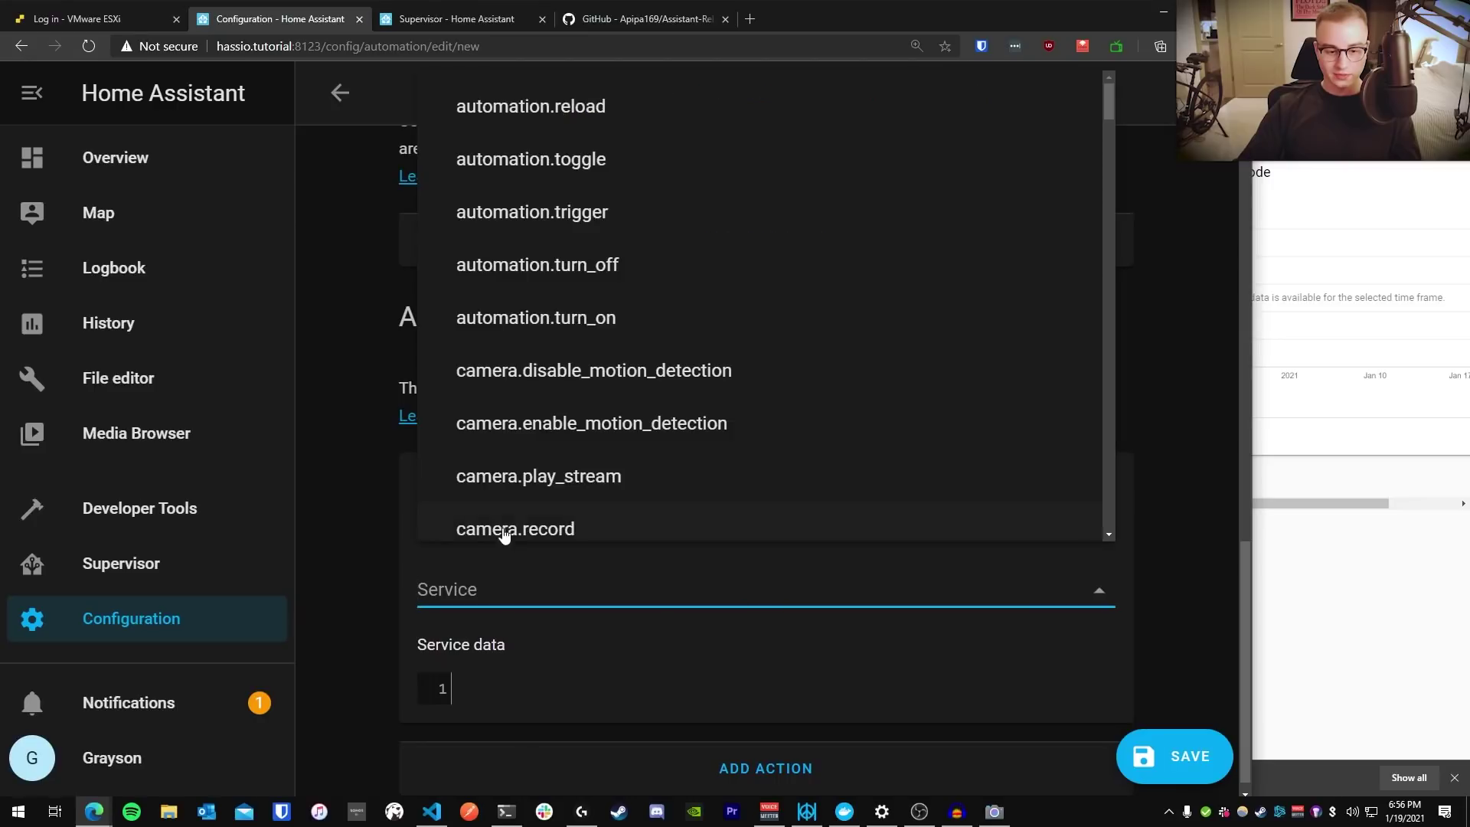
pyautogui.scroll(-1, 505, 533)
pyautogui.write('rest')
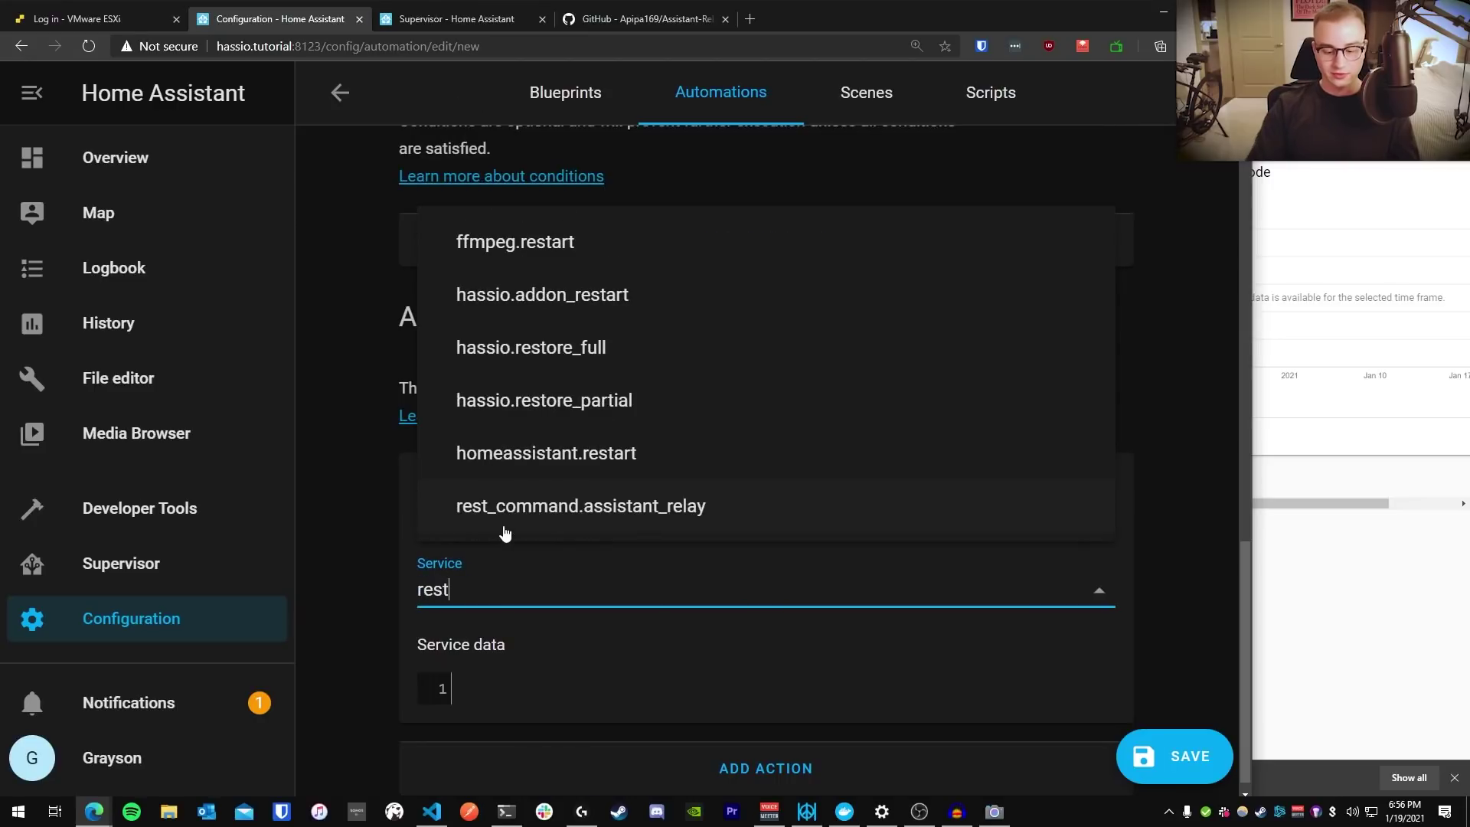
pyautogui.write('_comman')
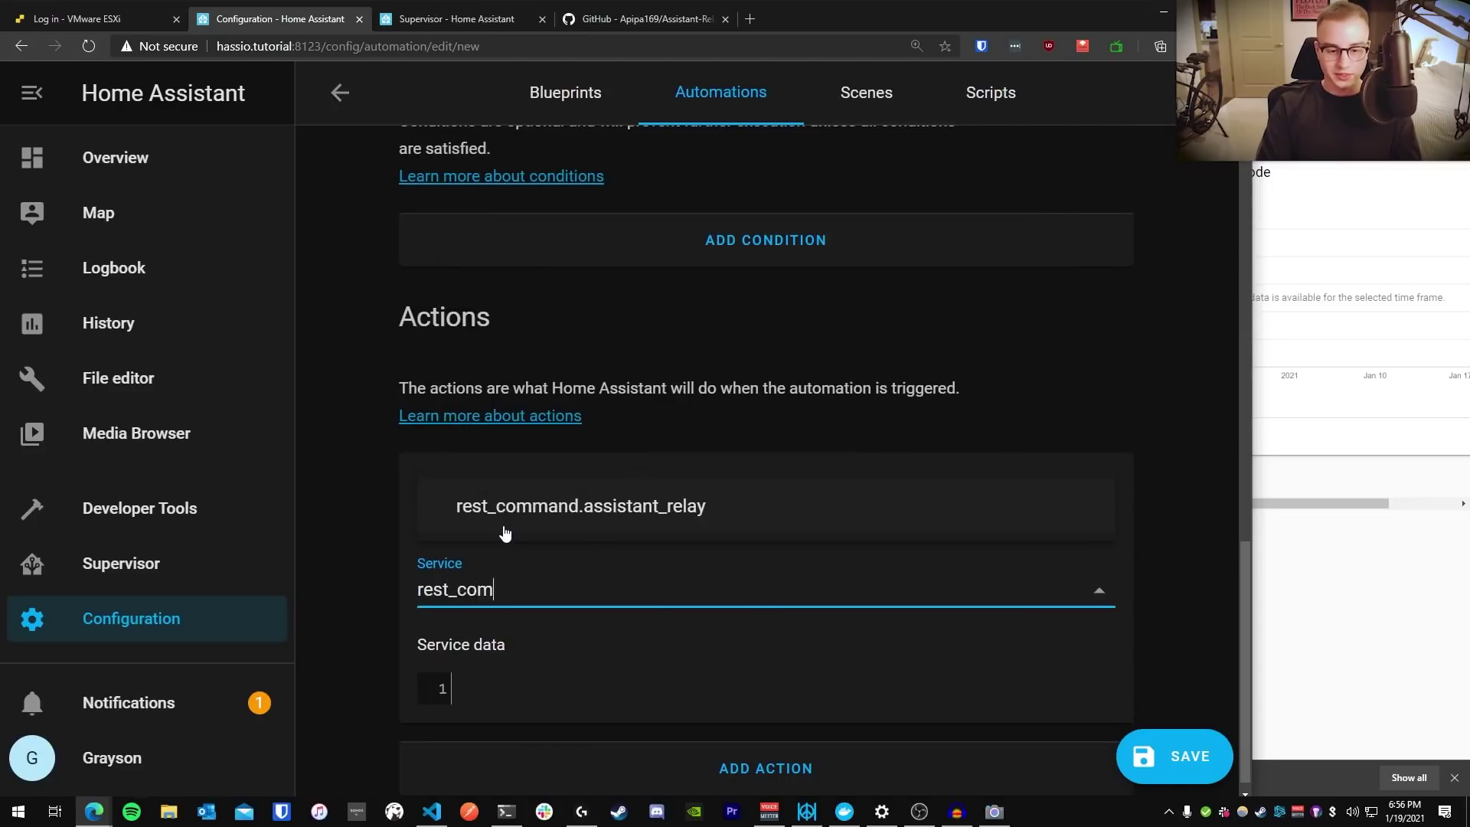
pyautogui.click(548, 526)
# Enter service data message: "Turn off all the lights"
pyautogui.click(595, 675)
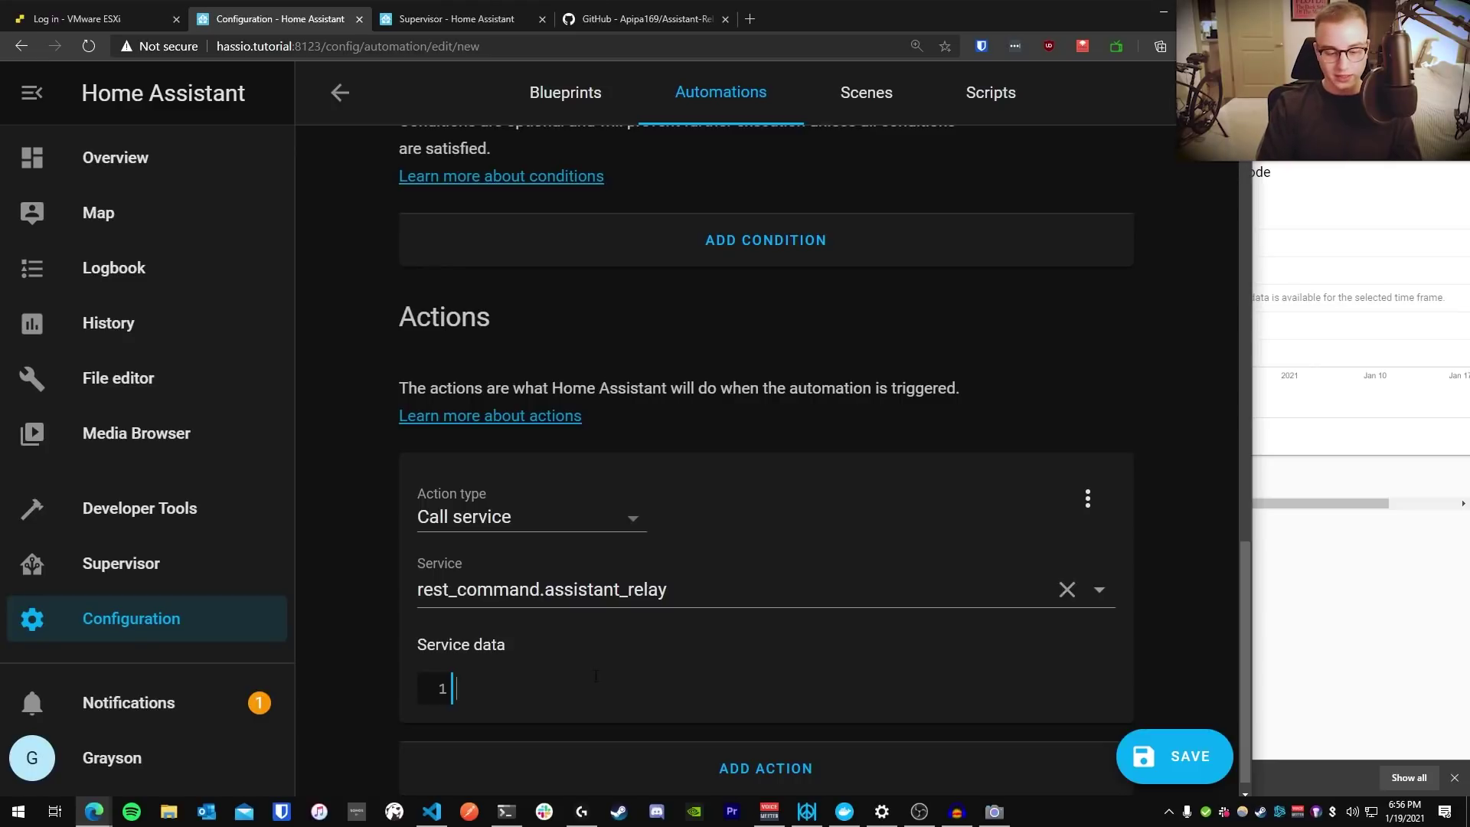
pyautogui.write('message')
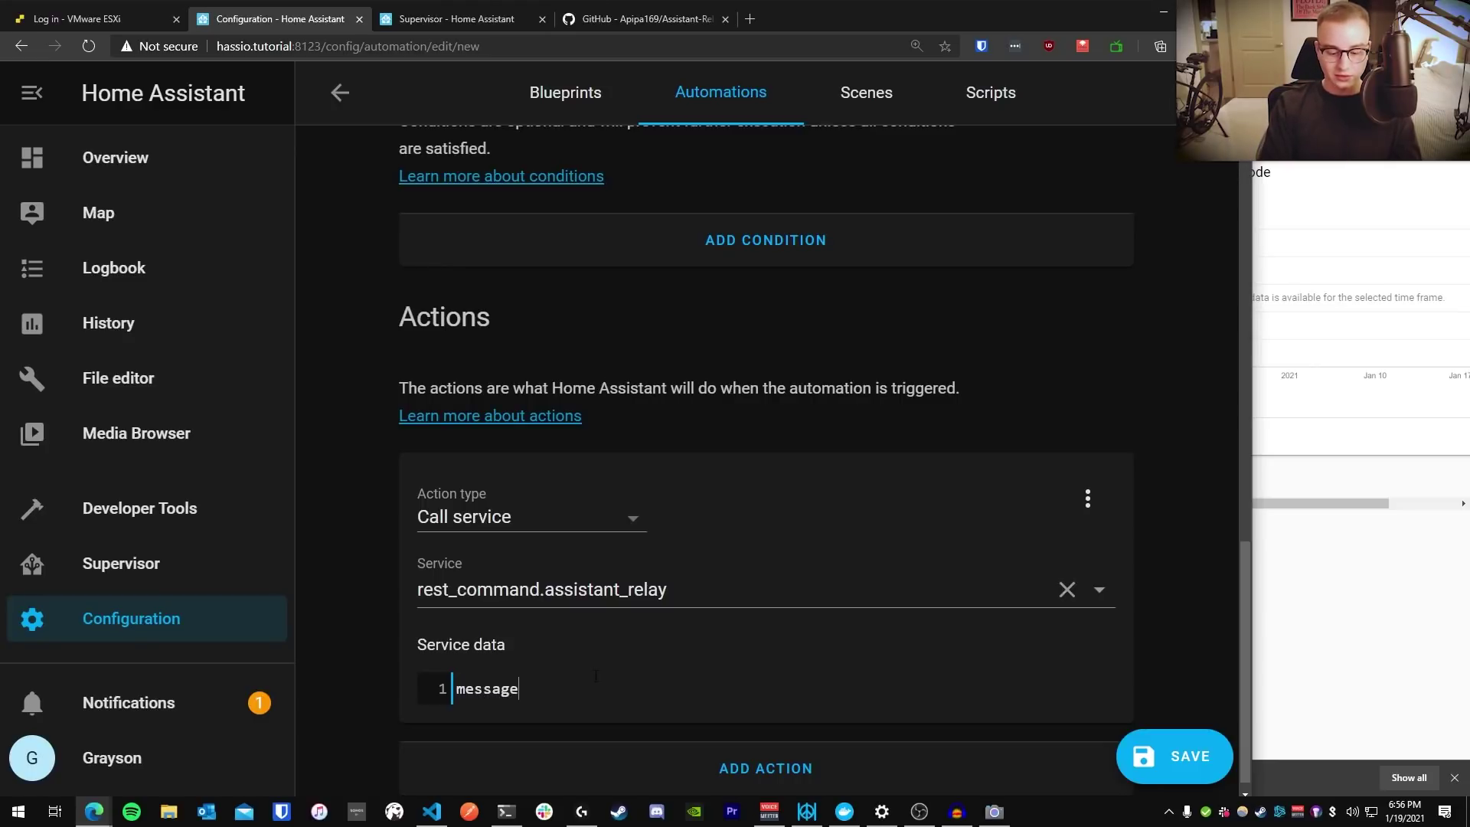
pyautogui.write(': ""')
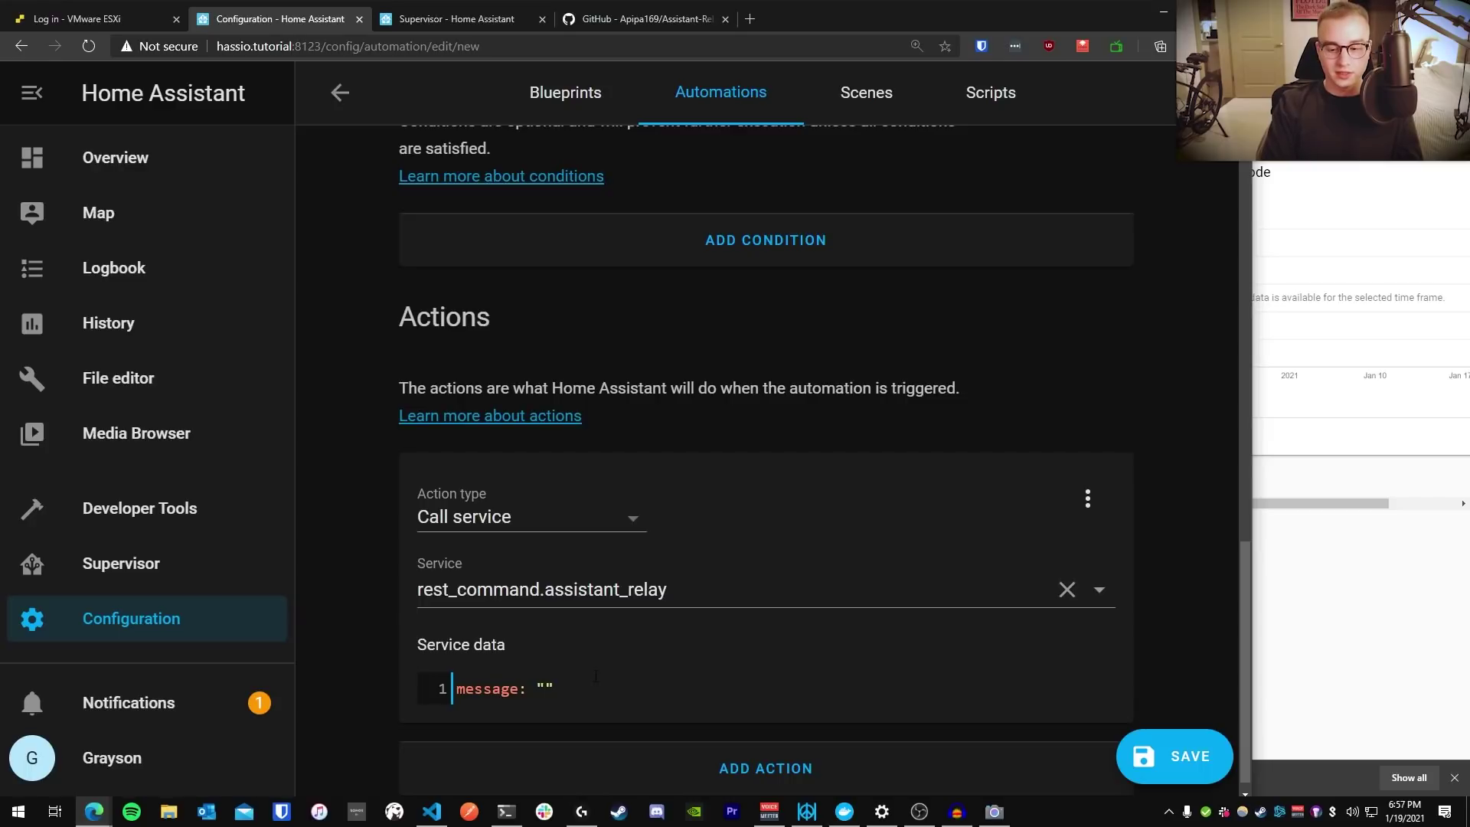
pyautogui.write('Turn off all the ligh')
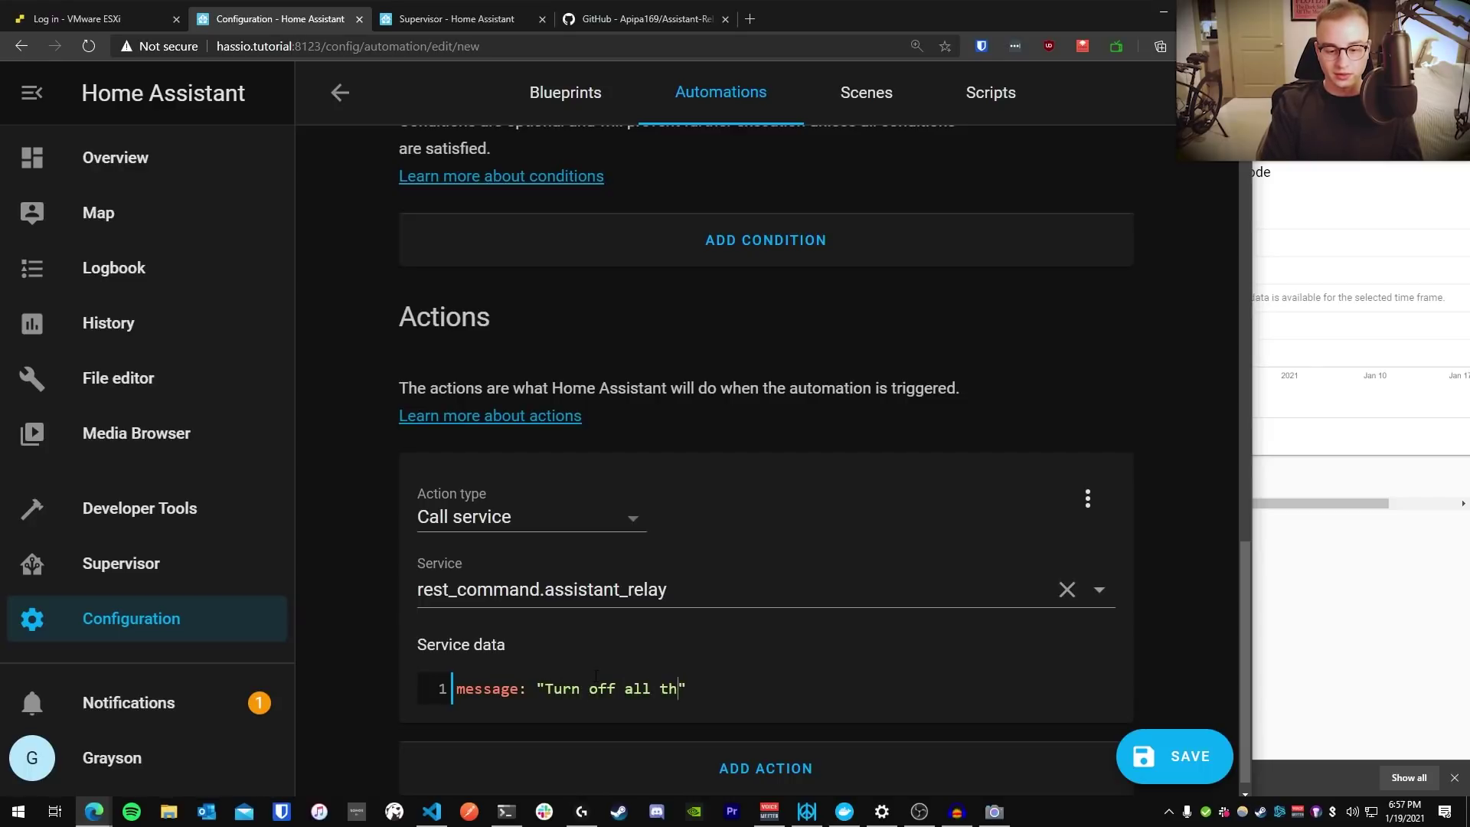
pyautogui.write('ts')
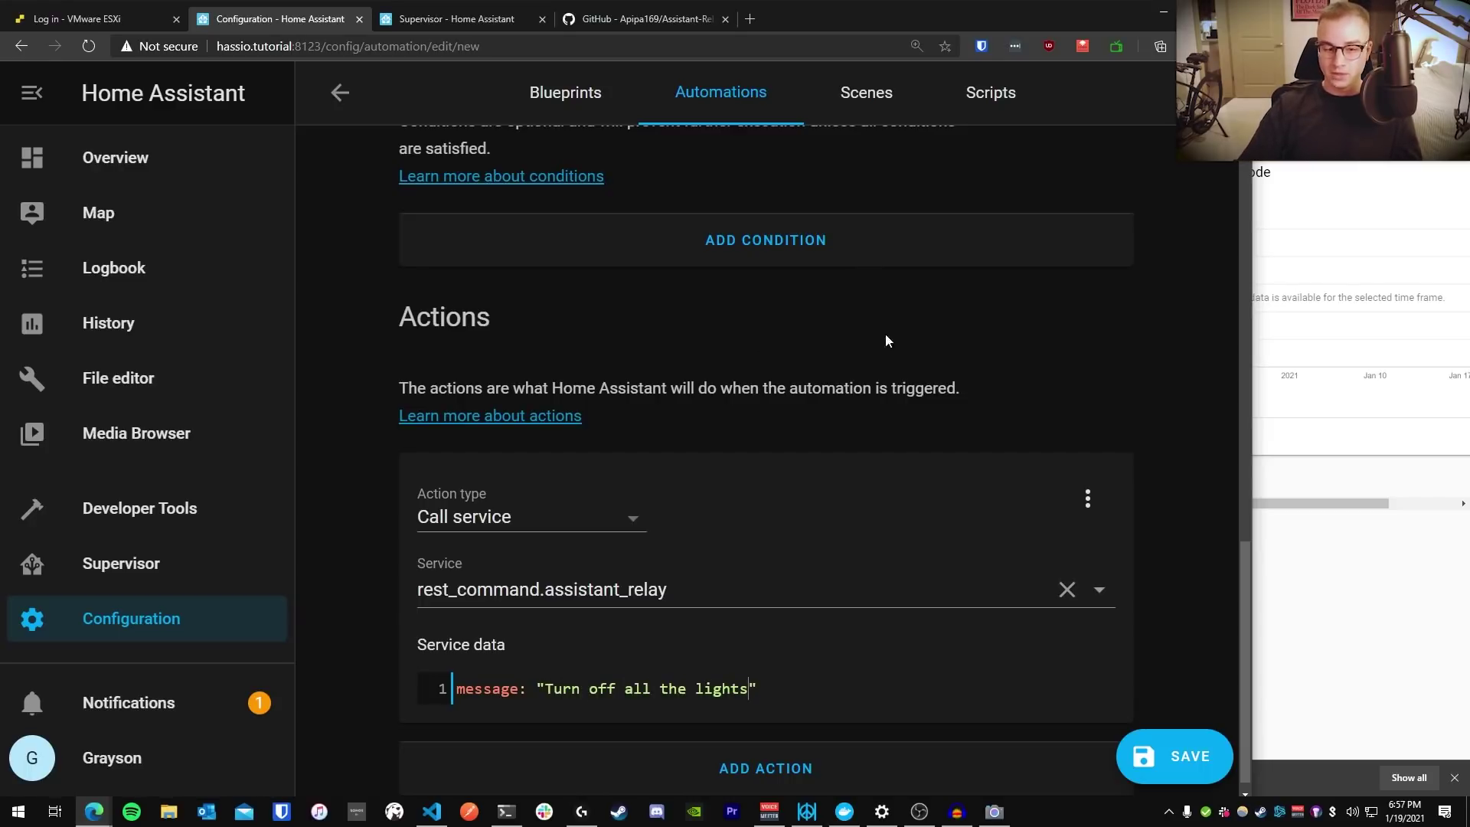
pyautogui.scroll(5, 887, 340)
pyautogui.scroll(4, 885, 334)
pyautogui.scroll(-10, 887, 343)
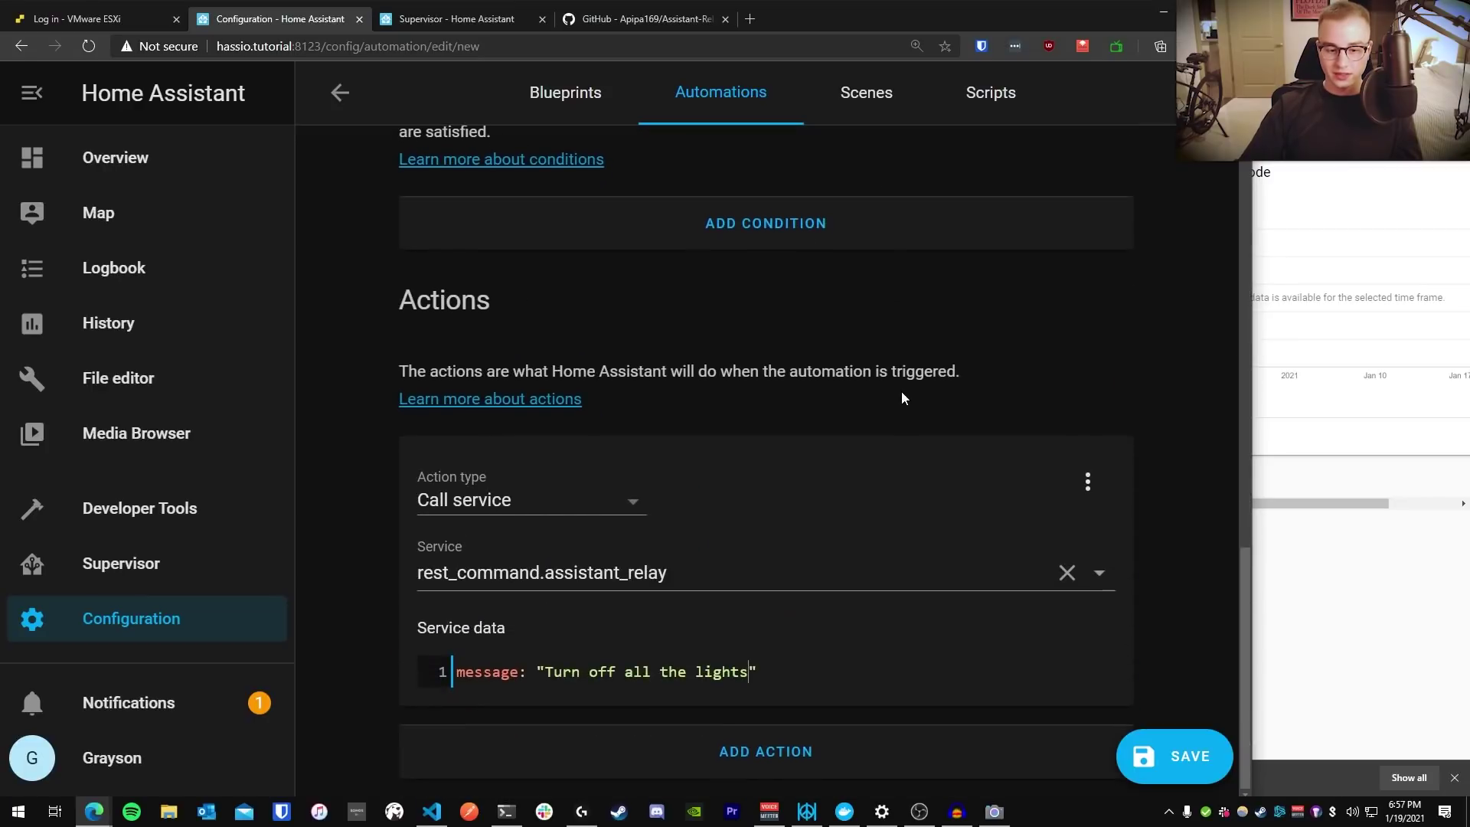
# Save the automation and execute it once
pyautogui.click(1183, 771)
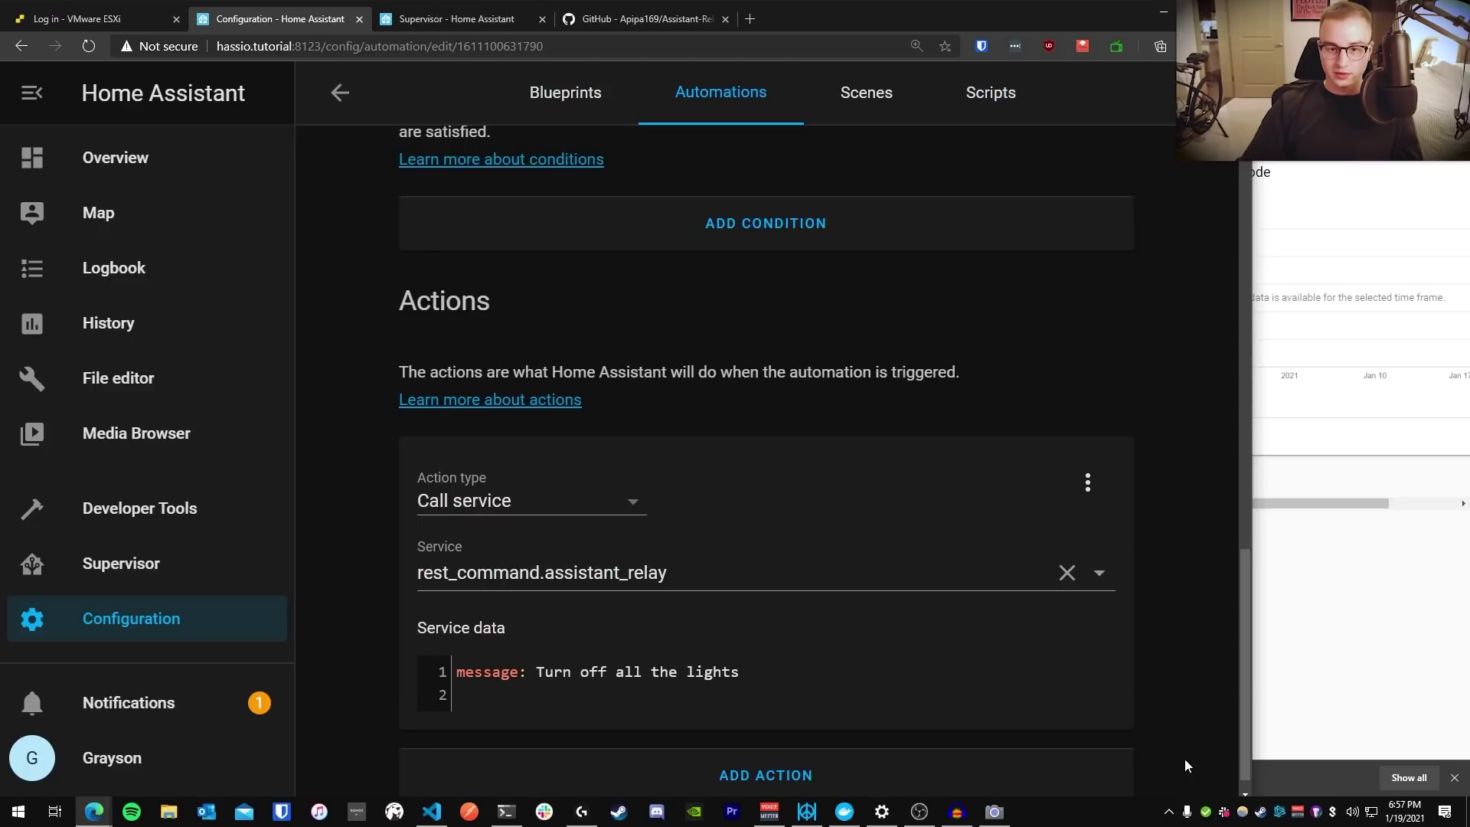
pyautogui.scroll(12, 1050, 490)
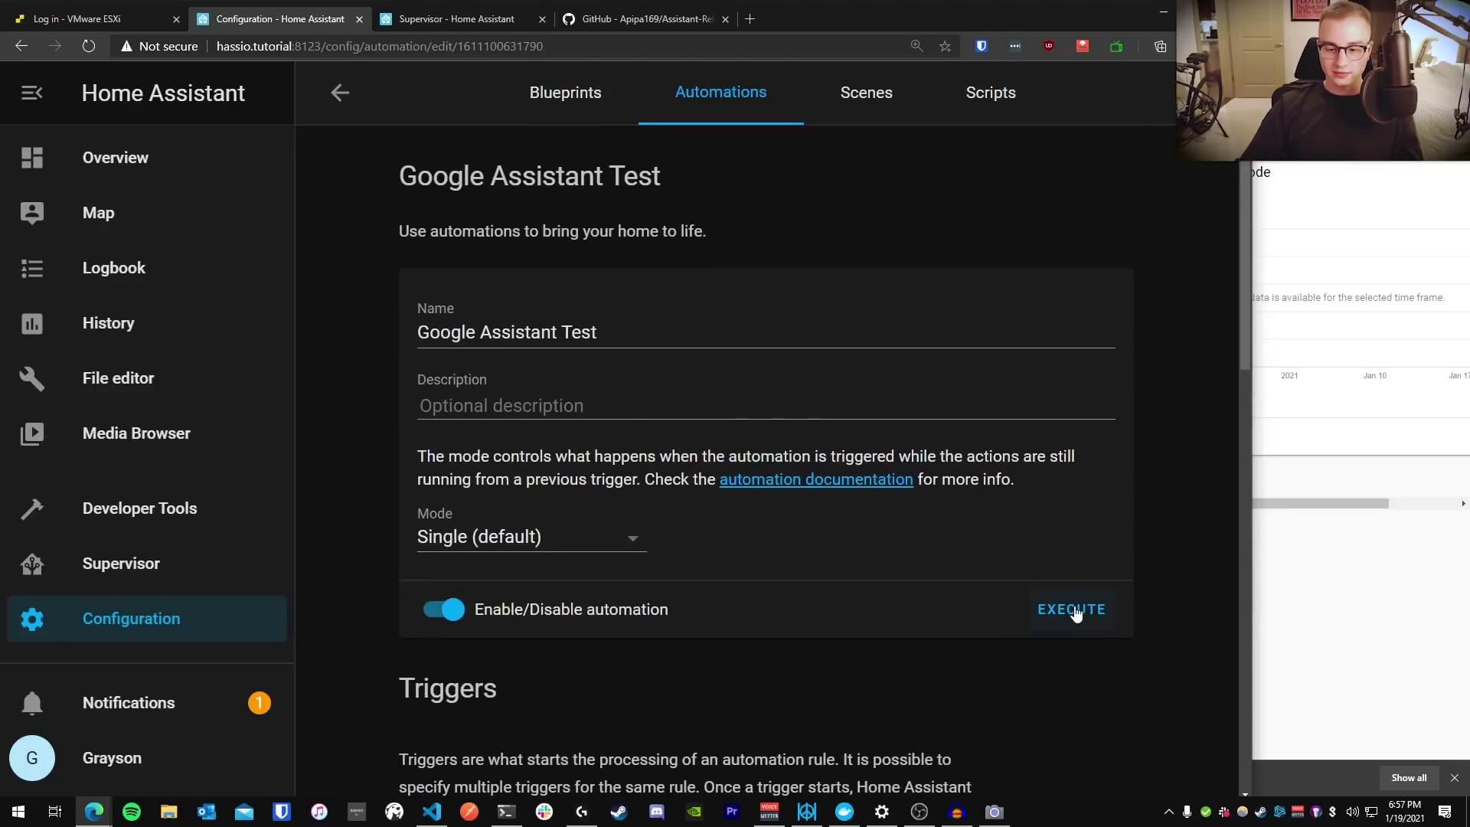
pyautogui.click(1076, 610)
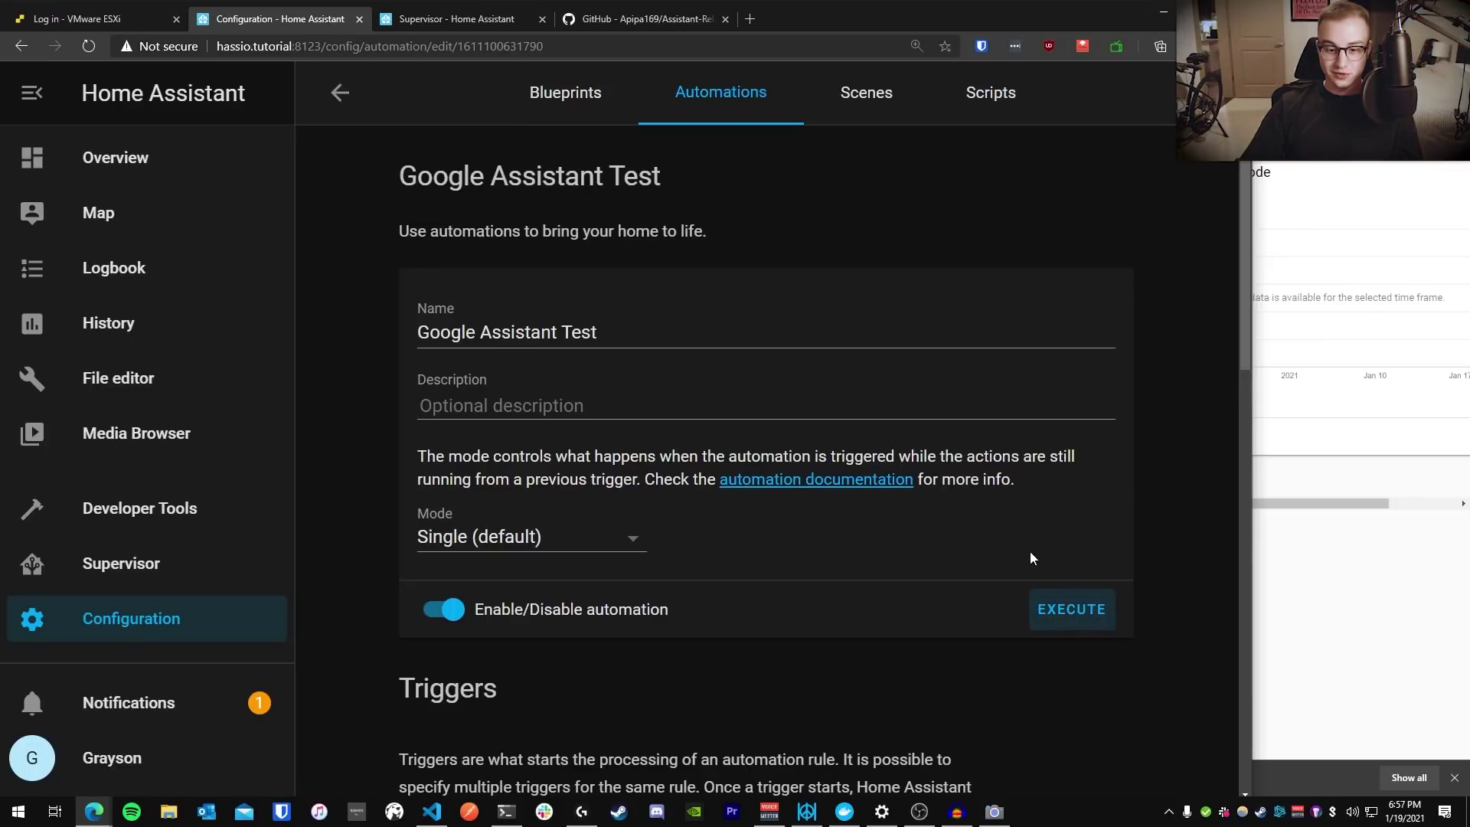
# Change the message to 'Turn on all the lights', save, and execute again
pyautogui.scroll(-12, 1030, 551)
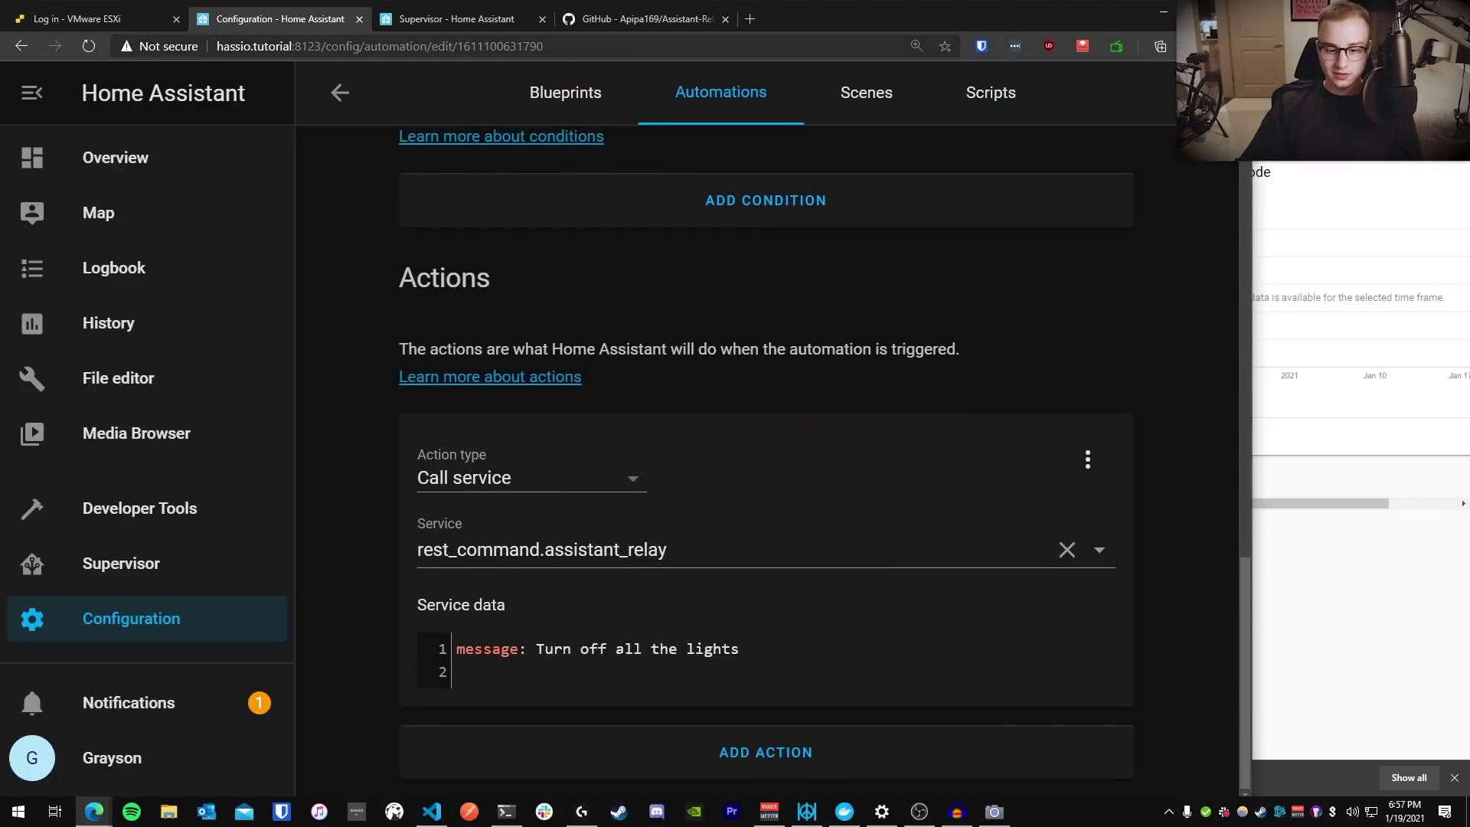
pyautogui.click(594, 648)
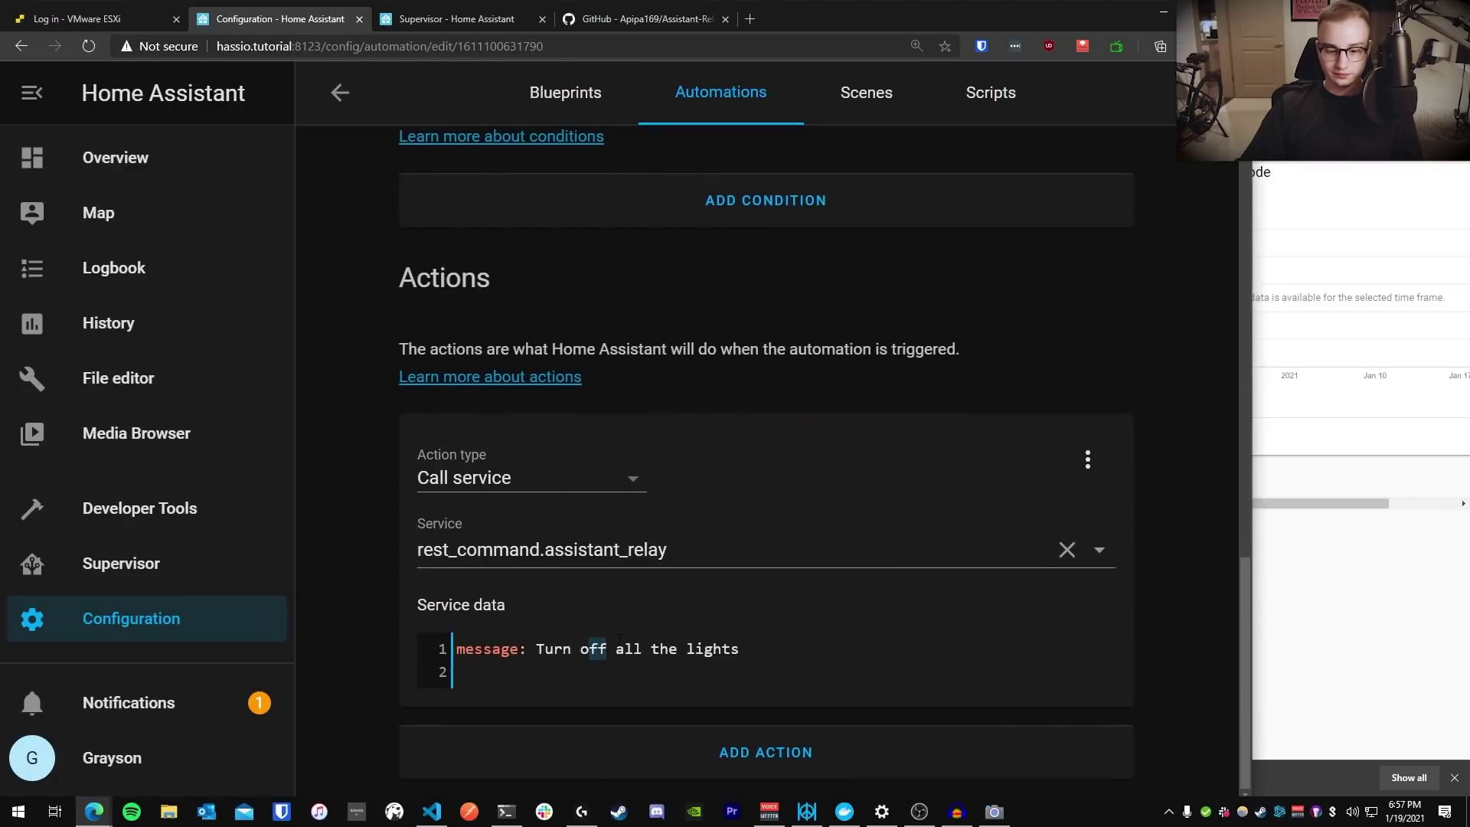
pyautogui.write('on')
pyautogui.click(1212, 766)
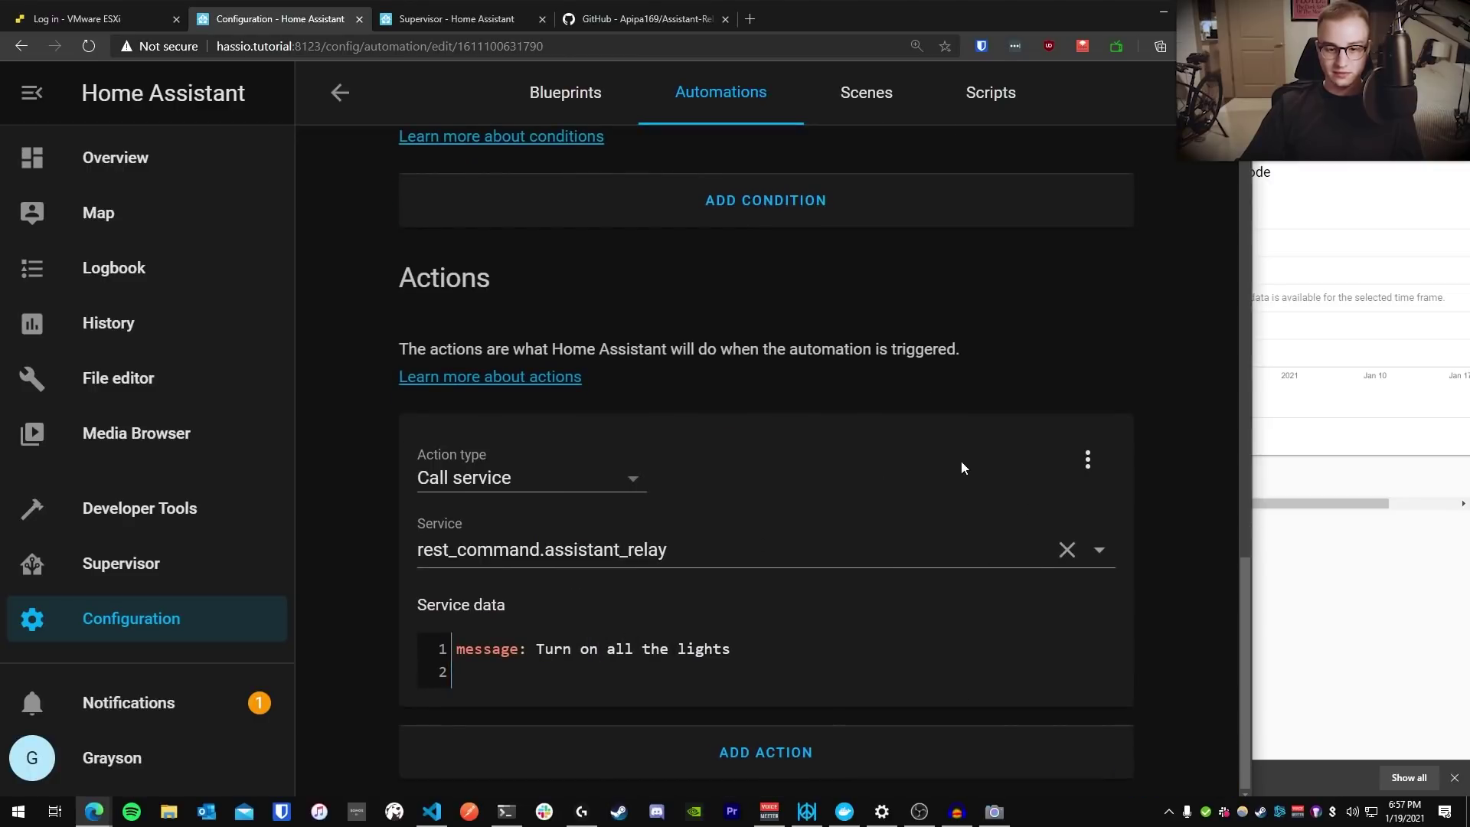
pyautogui.scroll(10, 962, 461)
pyautogui.scroll(3, 958, 485)
pyautogui.click(1071, 609)
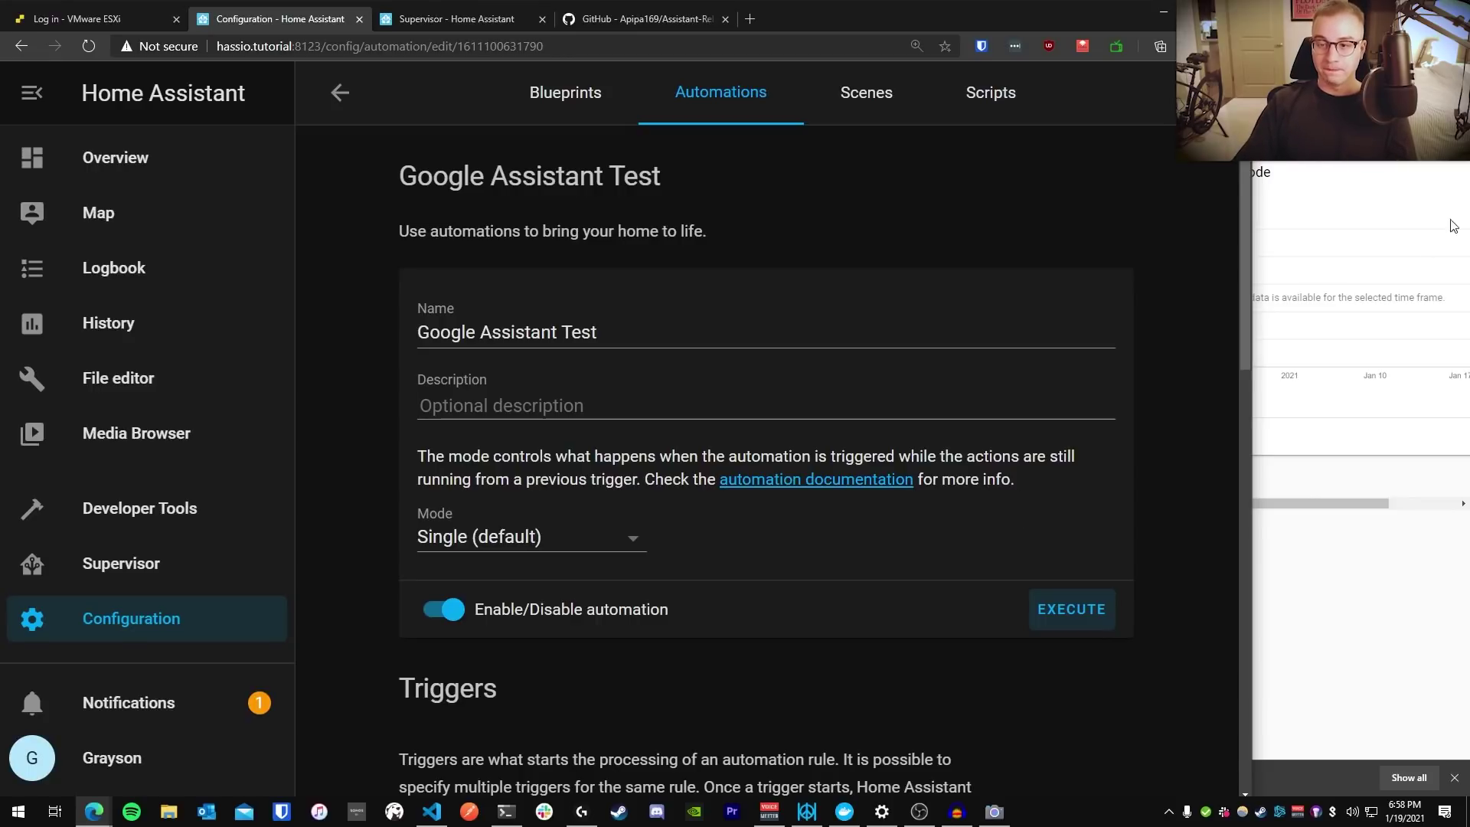
# In the Google APIs console, open the Assistant Relay project's settings
pyautogui.hotkey('alt', 'Tab')
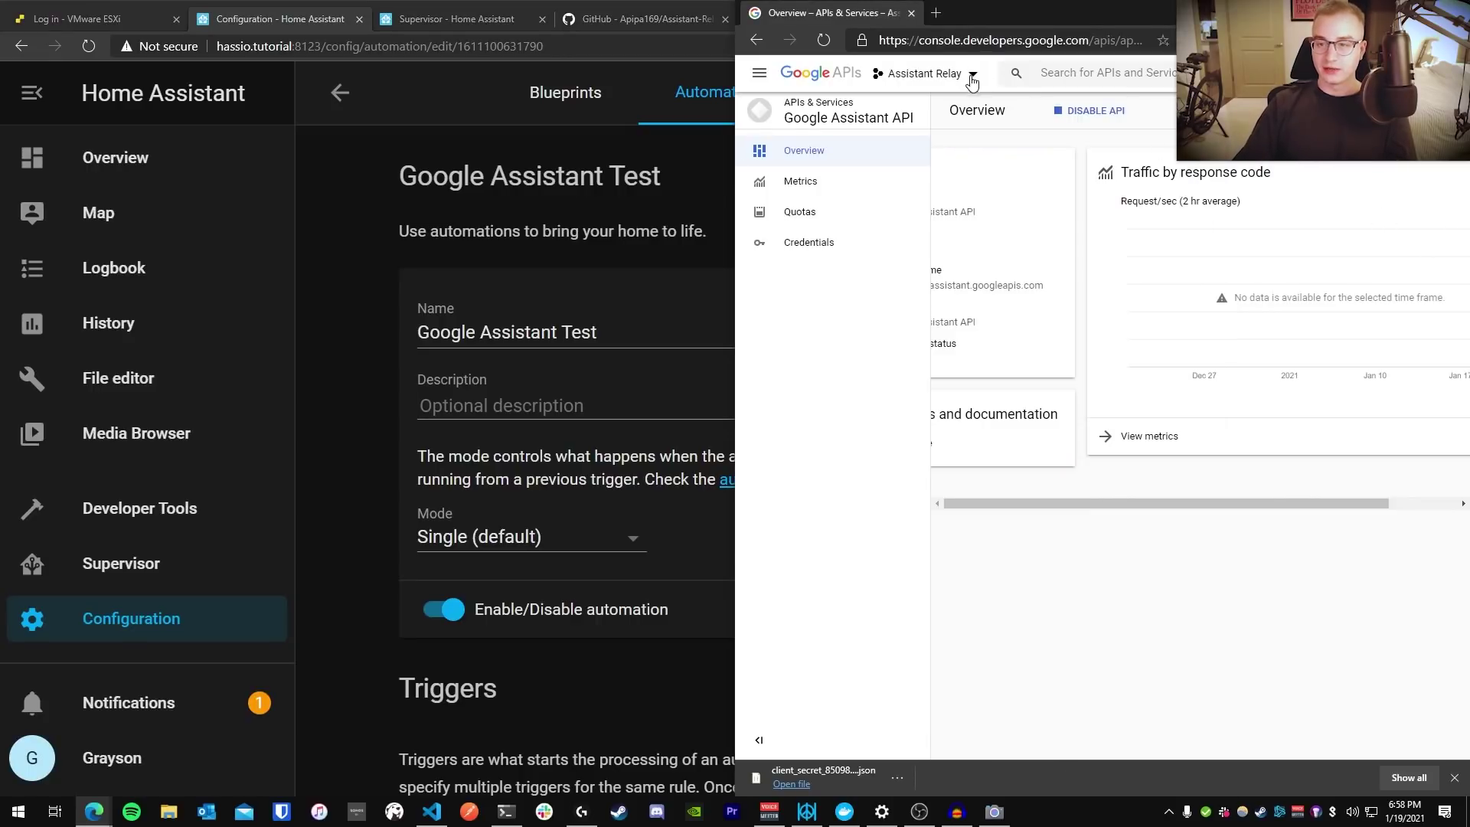
pyautogui.click(1416, 73)
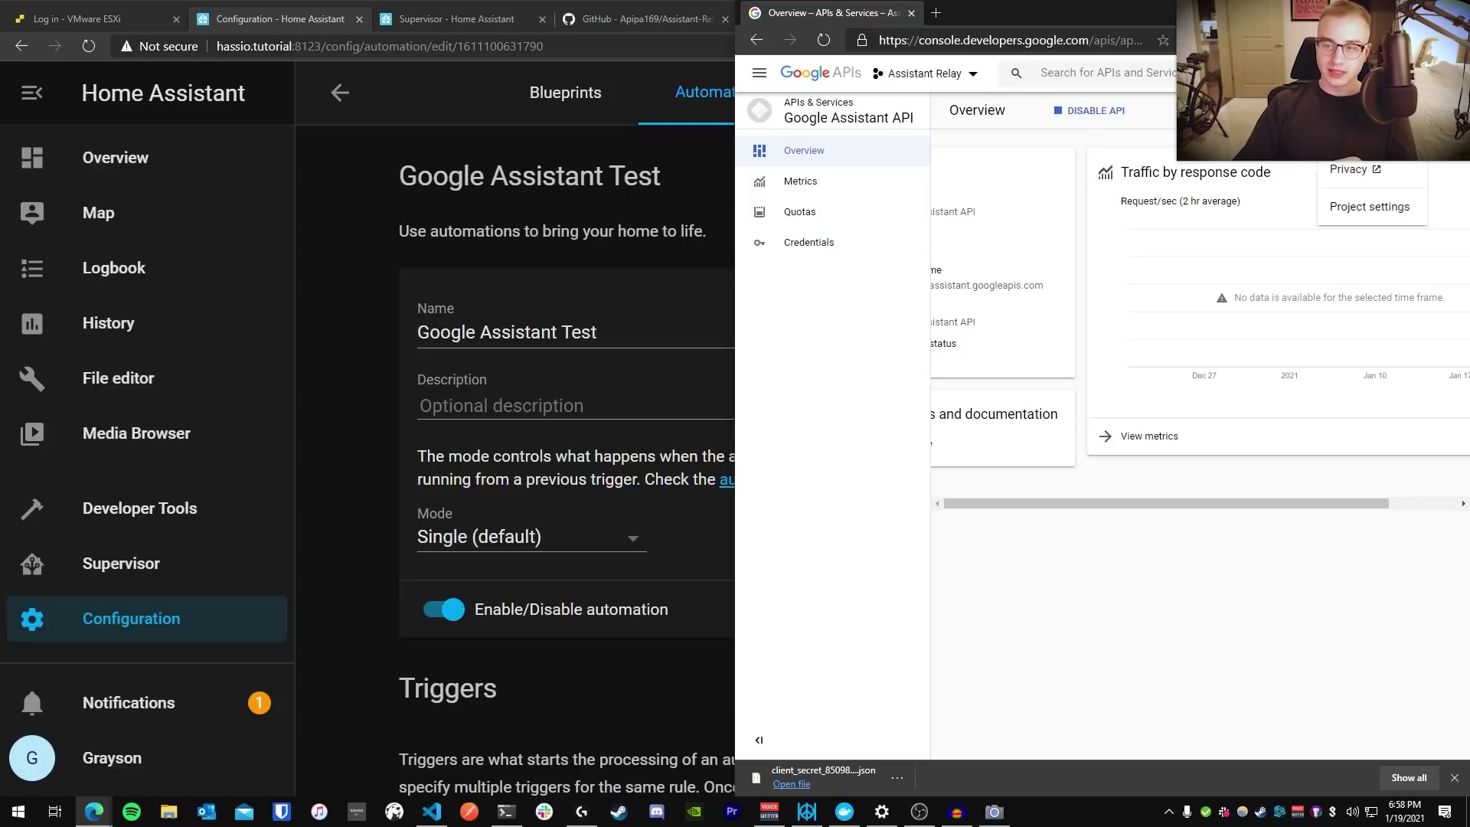
pyautogui.click(1369, 206)
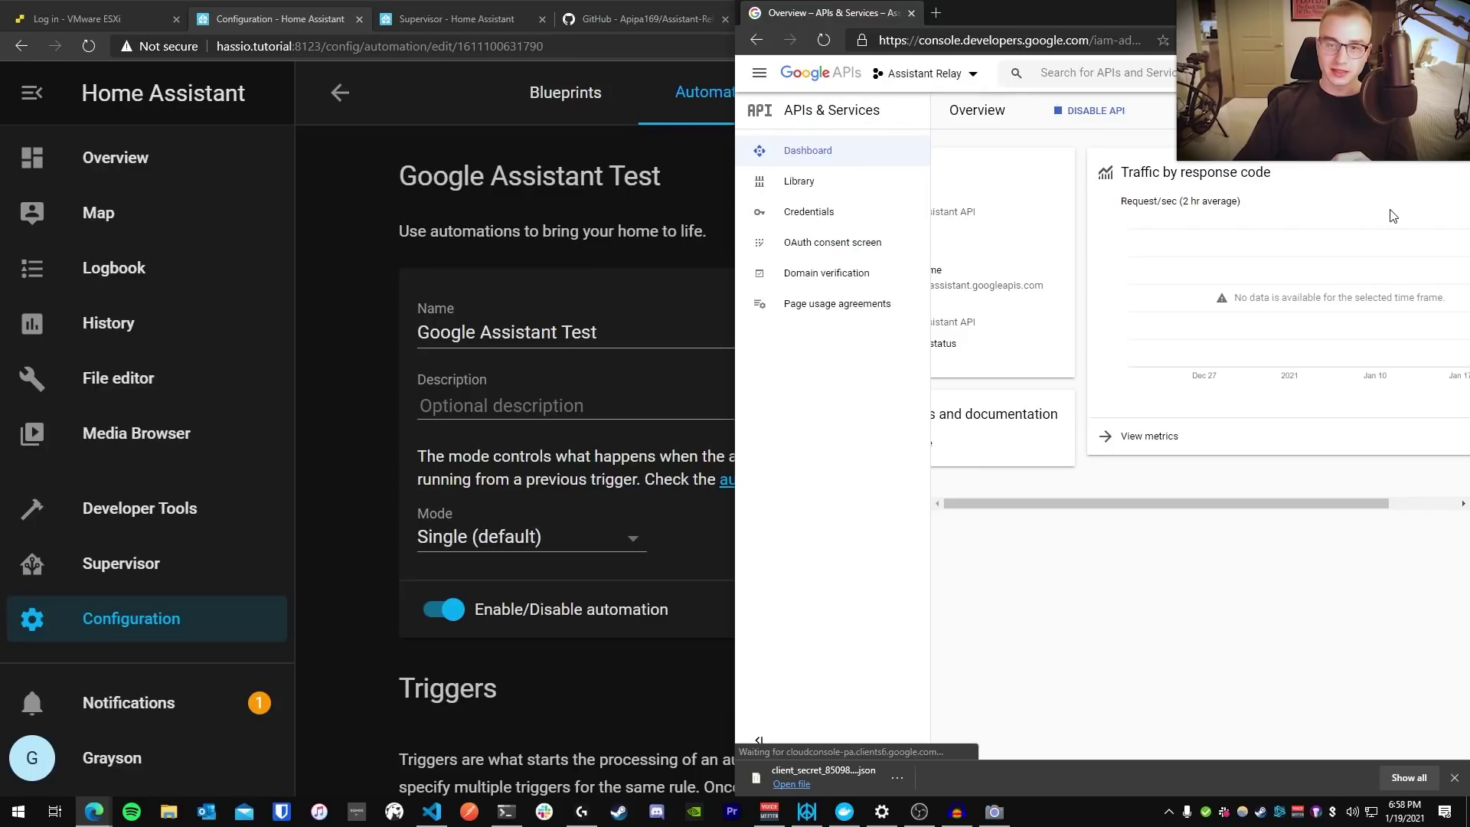